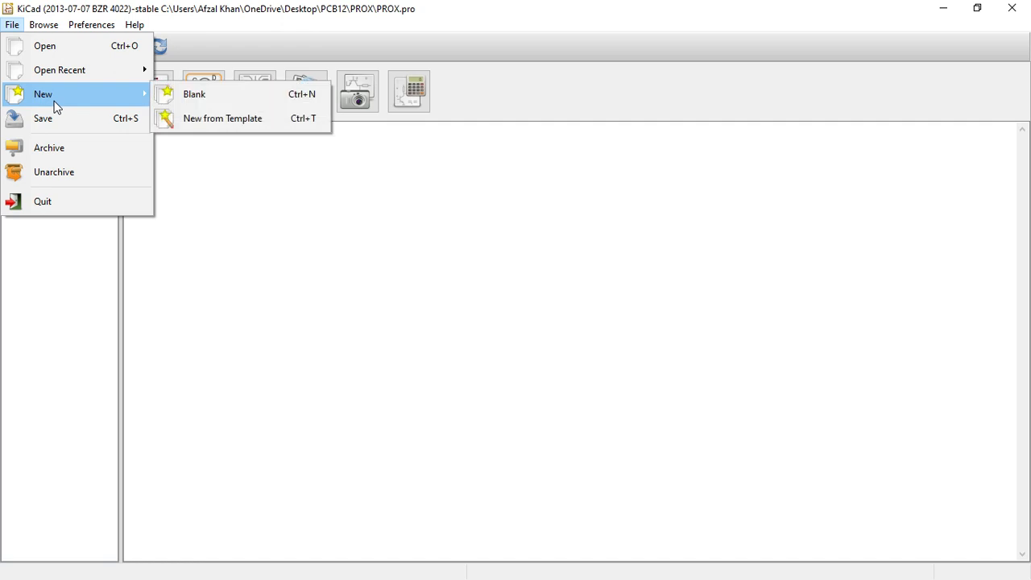
# Begin a blank new project and browse to the PROX folder inside Desktop\PCB12
pyautogui.click(182, 97)
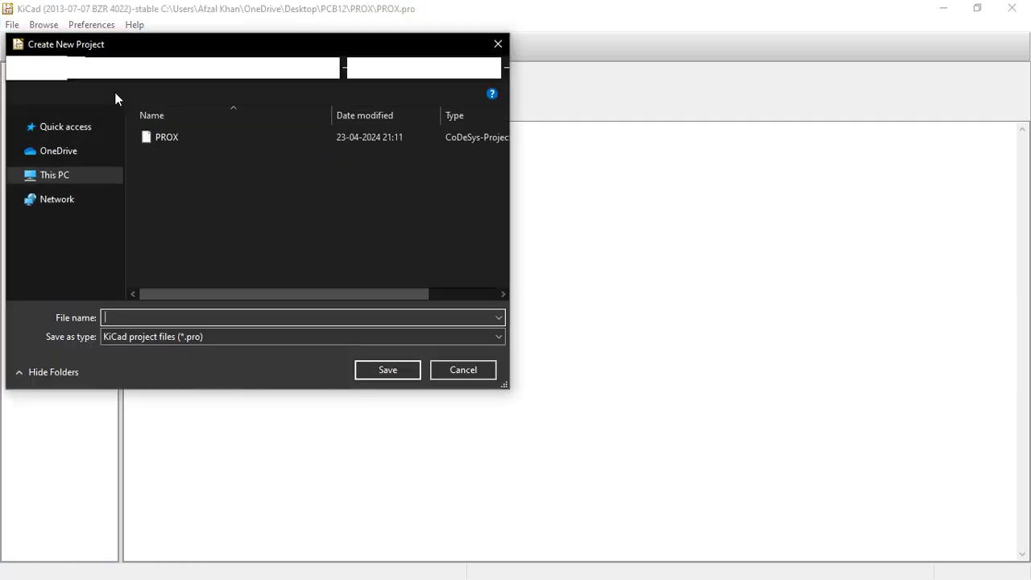
pyautogui.click(181, 66)
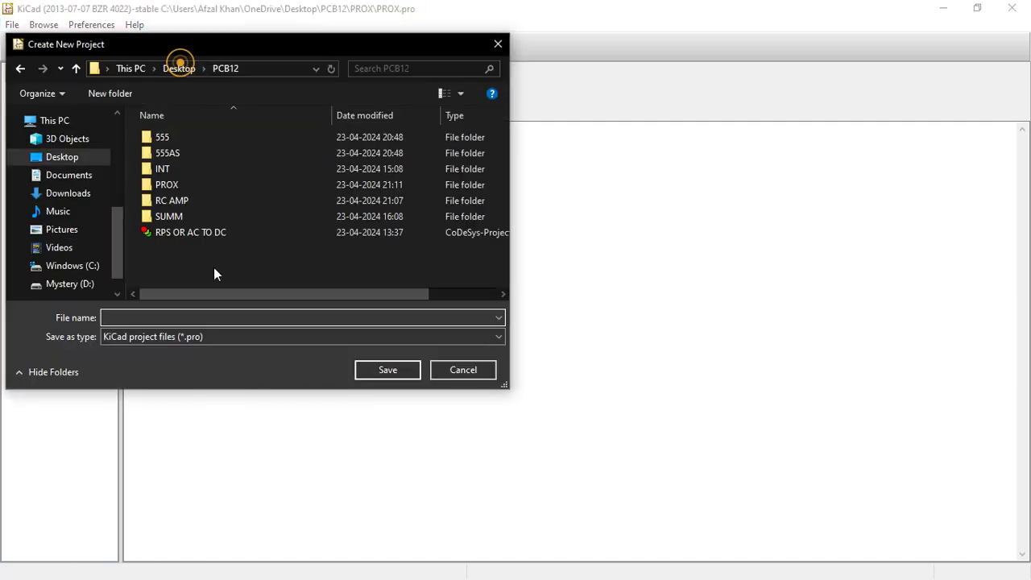
pyautogui.click(210, 322)
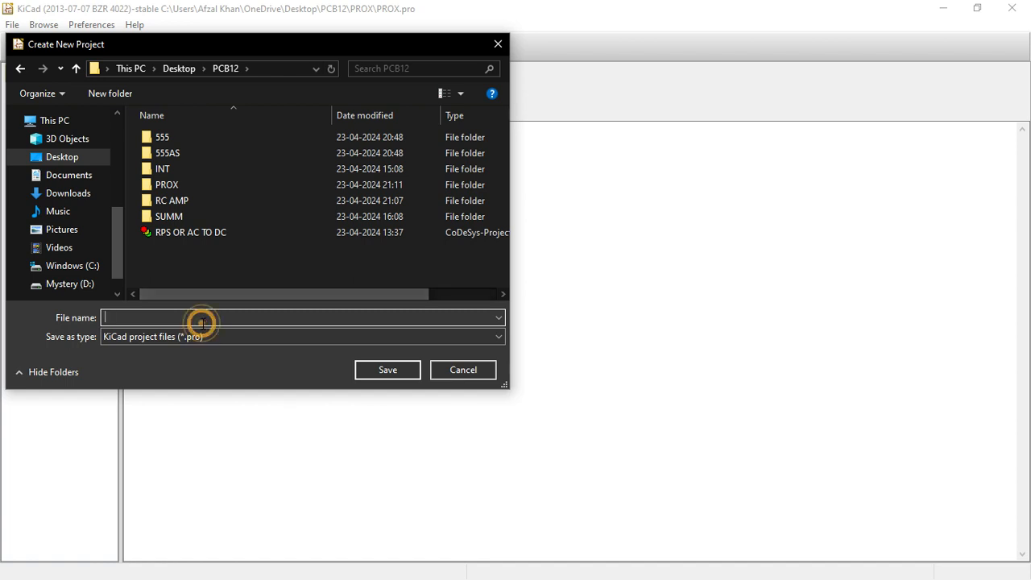
pyautogui.click(199, 323)
pyautogui.write('P')
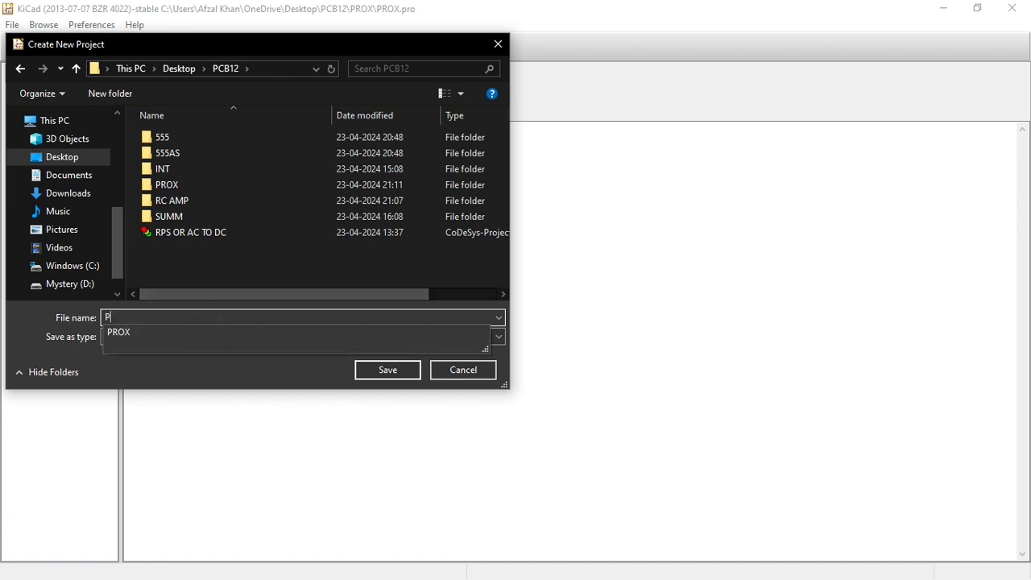
pyautogui.write('ROX')
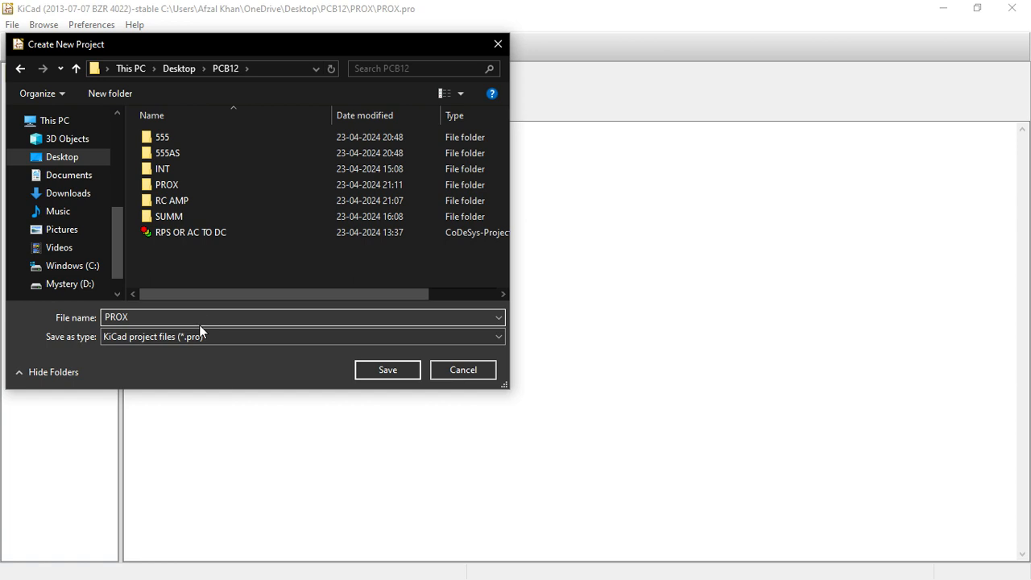
pyautogui.click(358, 374)
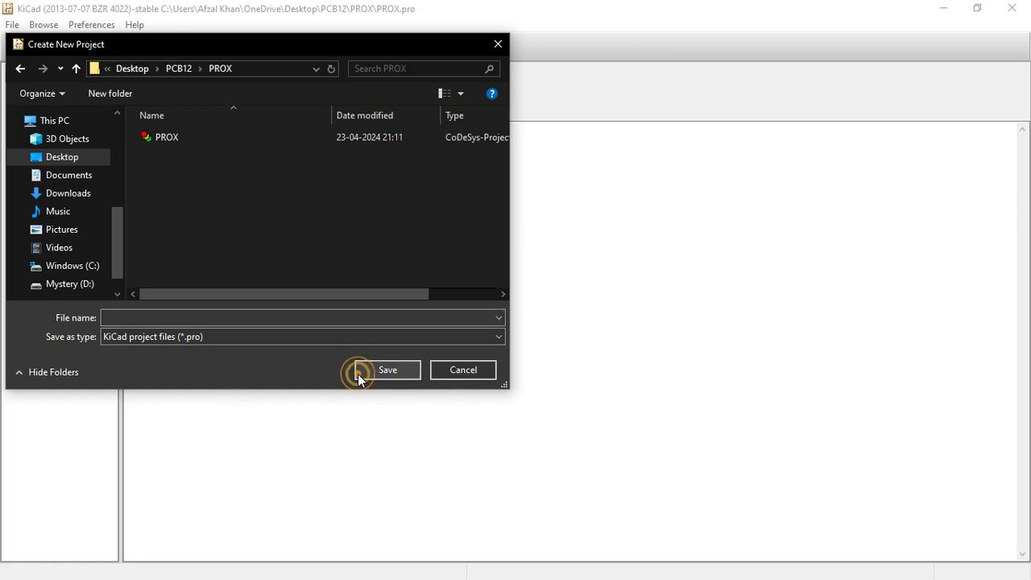
# Name the new project PRX and save it in its own new empty directory
pyautogui.click(230, 318)
pyautogui.write('PR')
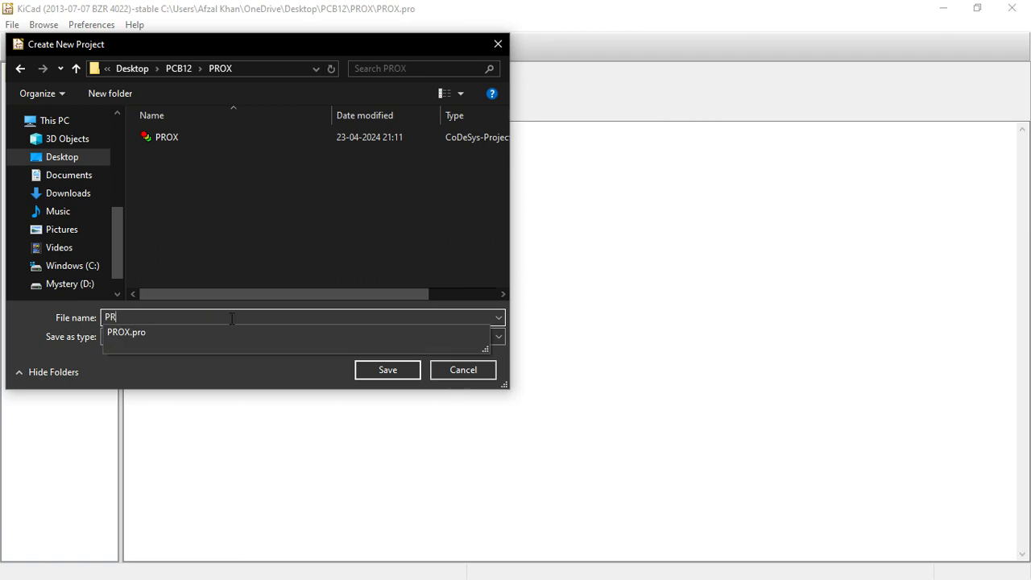
pyautogui.write('X')
pyautogui.click(388, 375)
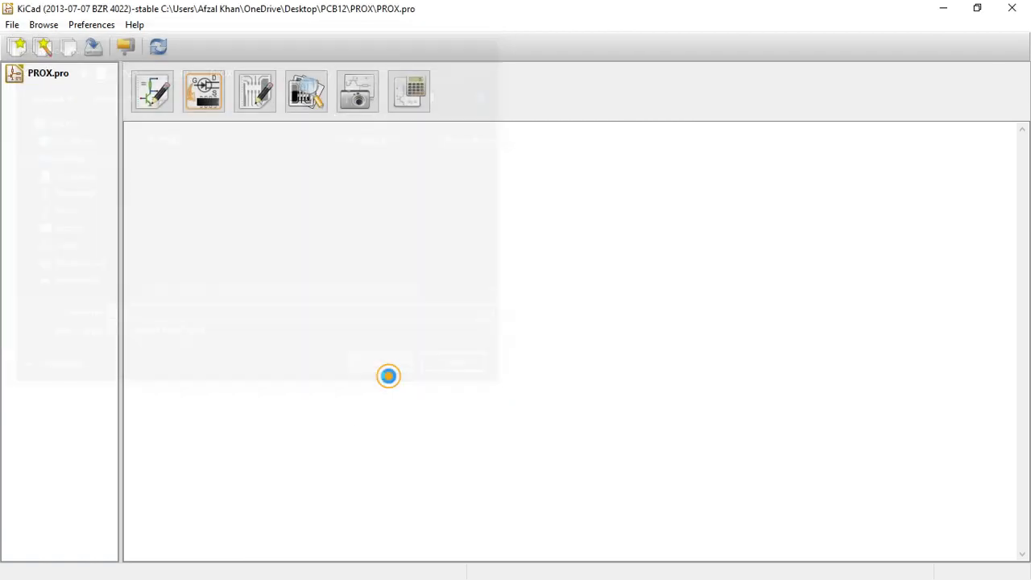
pyautogui.click(571, 331)
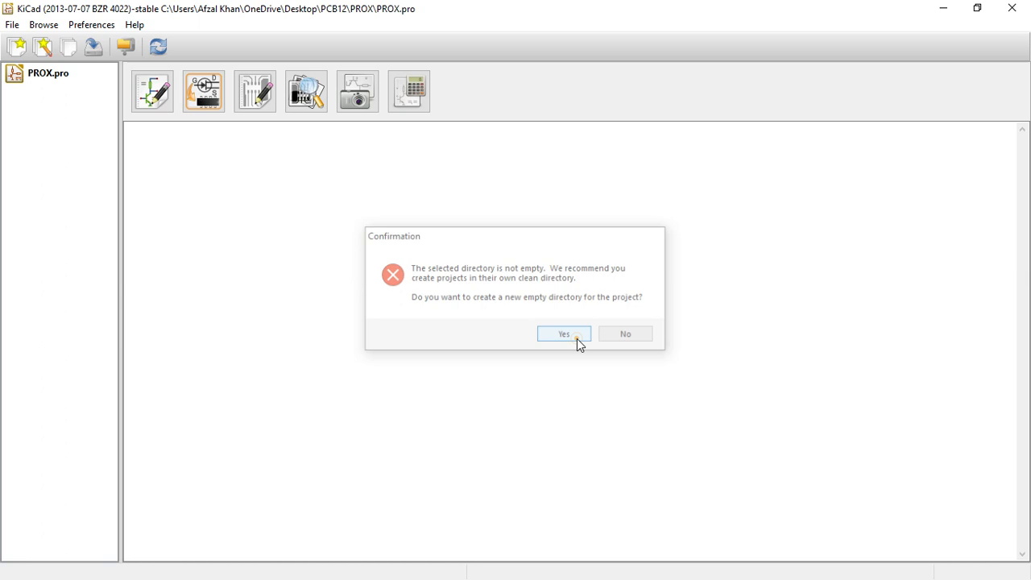
# Open the project's schematic and place an LED component on the empty sheet
pyautogui.click(155, 103)
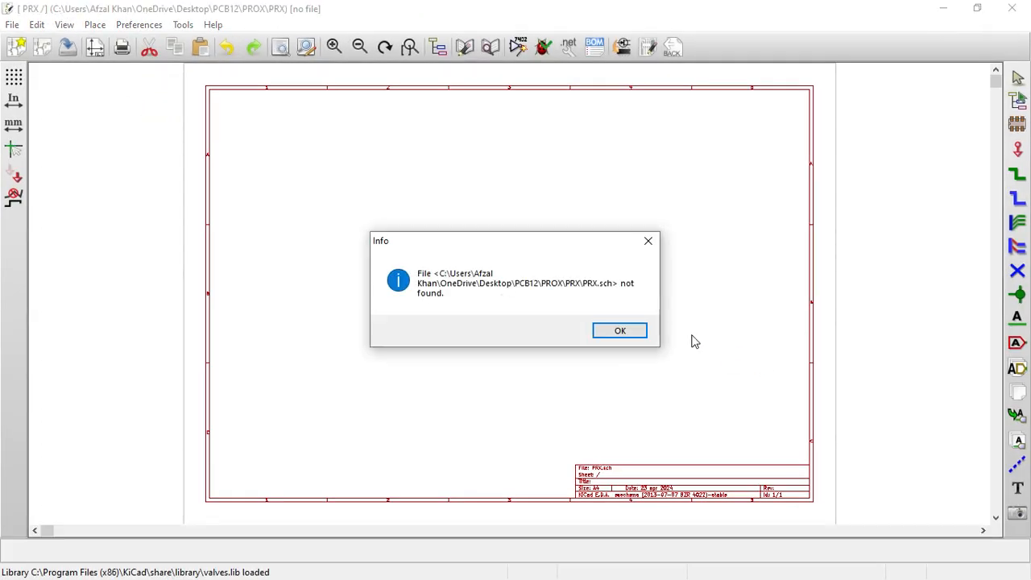
pyautogui.click(619, 331)
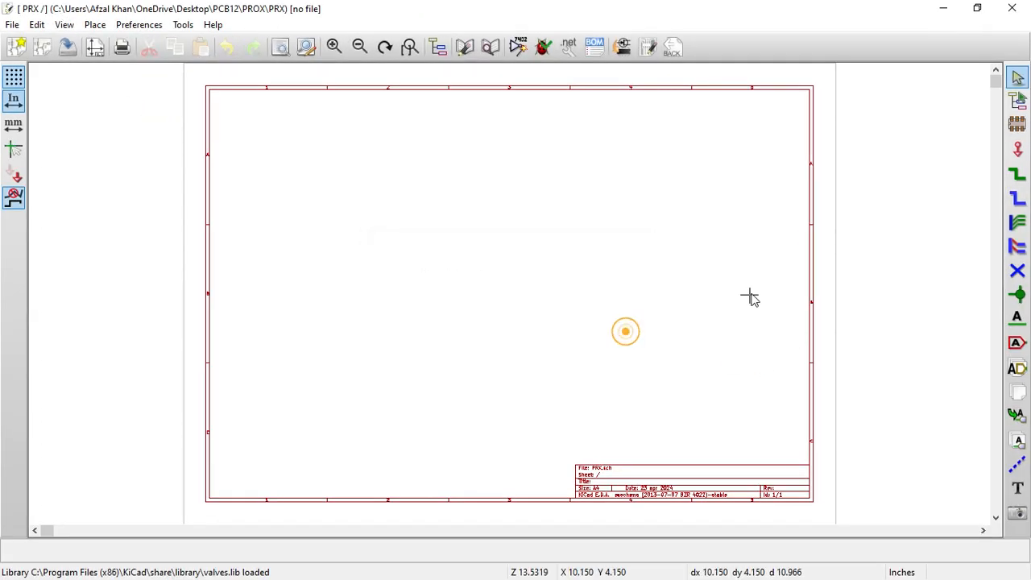
pyautogui.click(1018, 123)
pyautogui.click(447, 241)
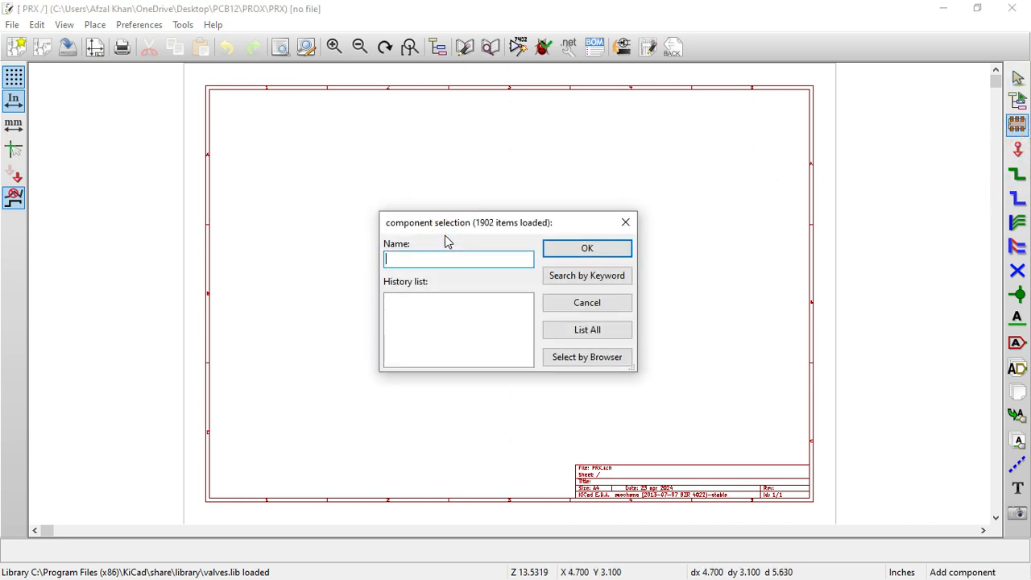
pyautogui.write('LED')
pyautogui.click(610, 248)
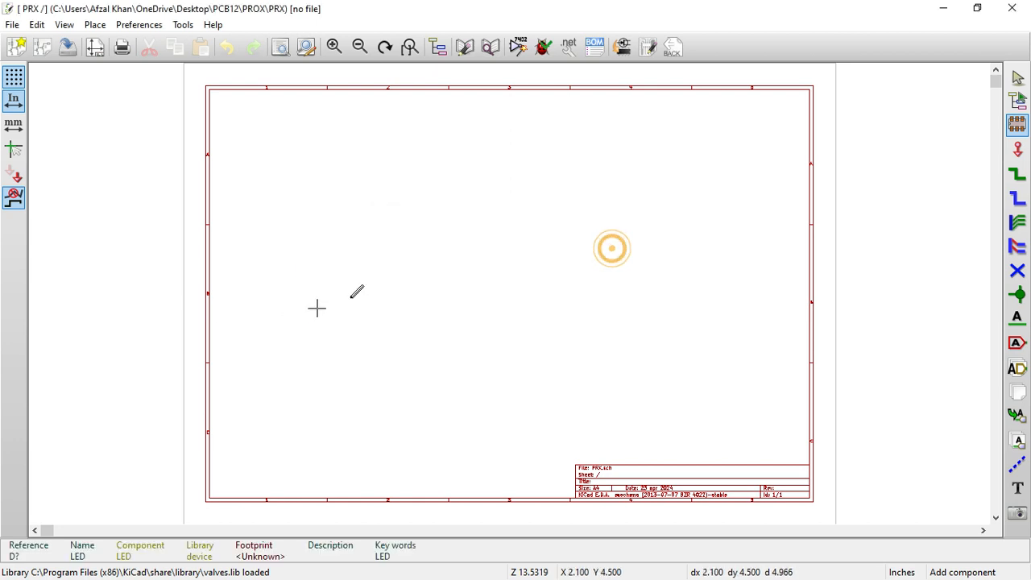
pyautogui.scroll(4, 295, 311)
pyautogui.click(387, 225)
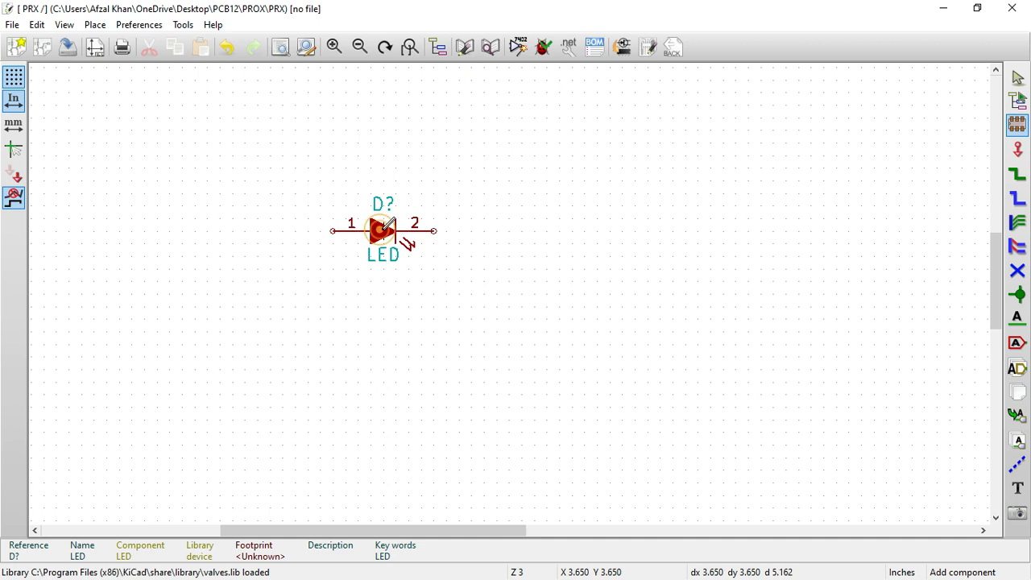
# Place a resistor R below the LED and rotate it by two quarter turns so it stands vertical
pyautogui.click(496, 204)
pyautogui.write('R')
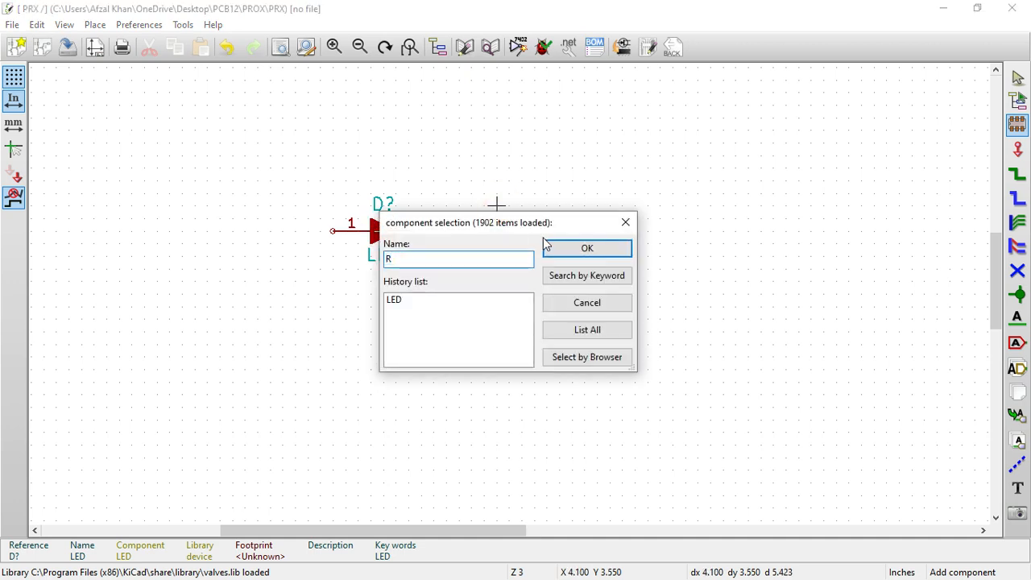
pyautogui.click(546, 246)
pyautogui.click(384, 369)
pyautogui.click(387, 371)
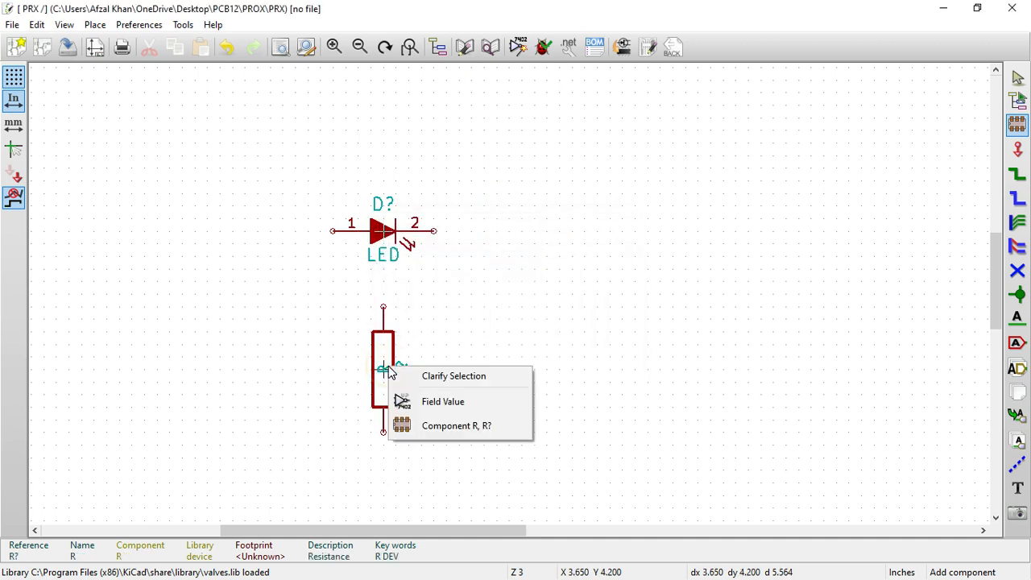
pyautogui.click(444, 425)
pyautogui.press('r')
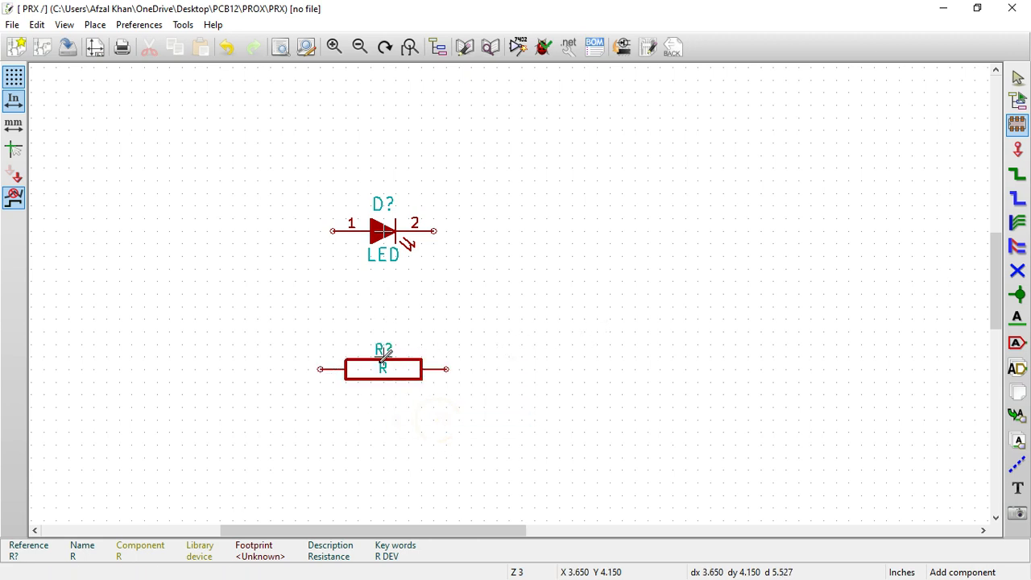
pyautogui.press('r')
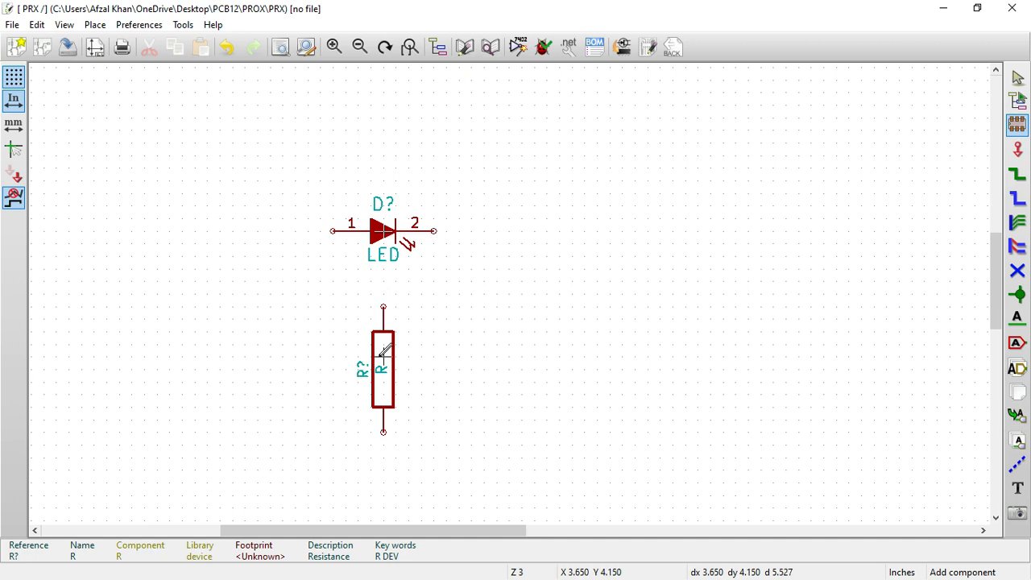
# Copy the resistor to place a second vertical one to its right and a third, rotated horizontal, above that one
pyautogui.press('c')
pyautogui.click(565, 375)
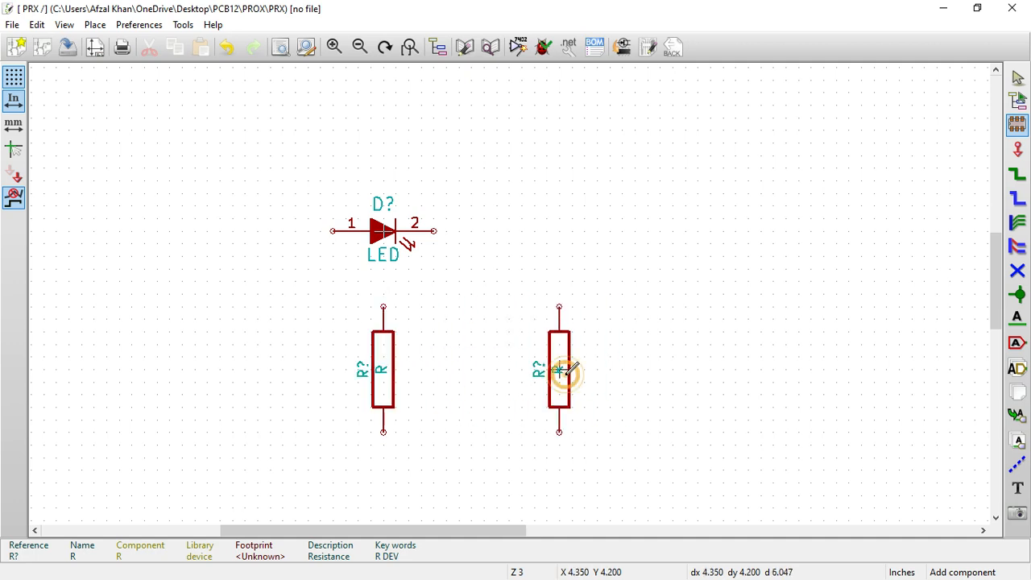
pyautogui.press('c')
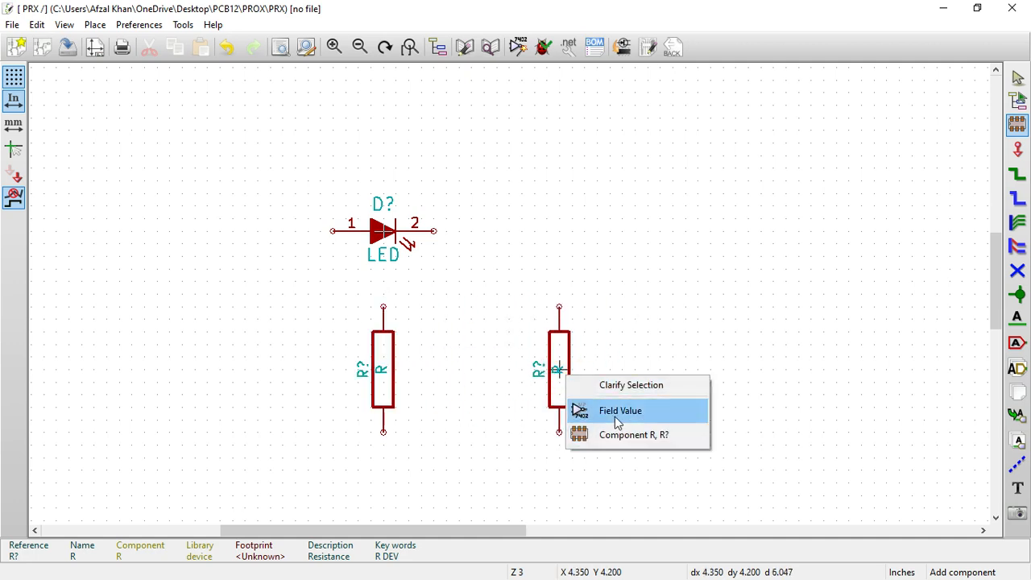
pyautogui.click(632, 435)
pyautogui.press('r')
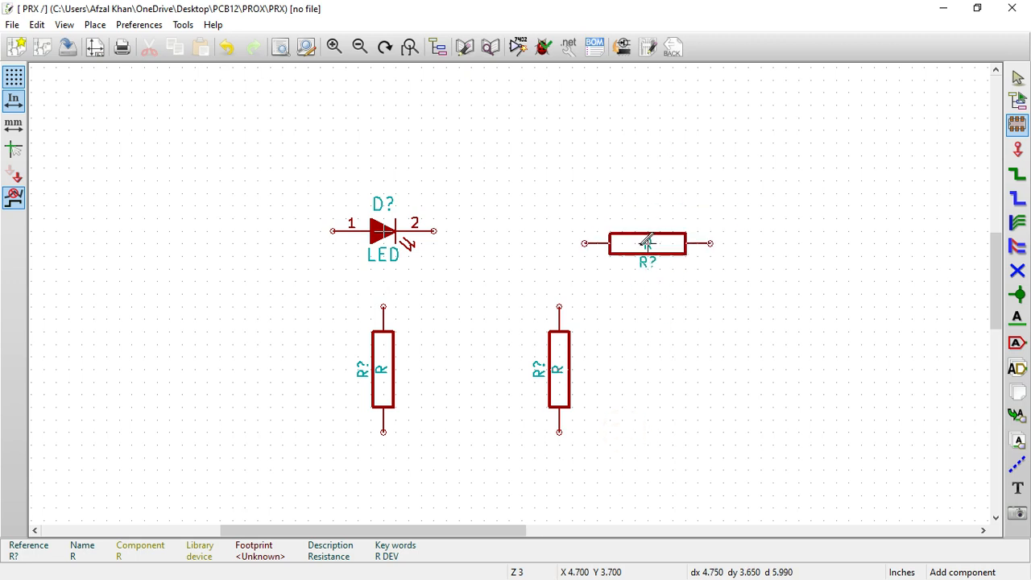
pyautogui.click(621, 279)
# Place a BC547 transistor to the right of the horizontal resistor, with its base in line with the resistor
pyautogui.click(622, 157)
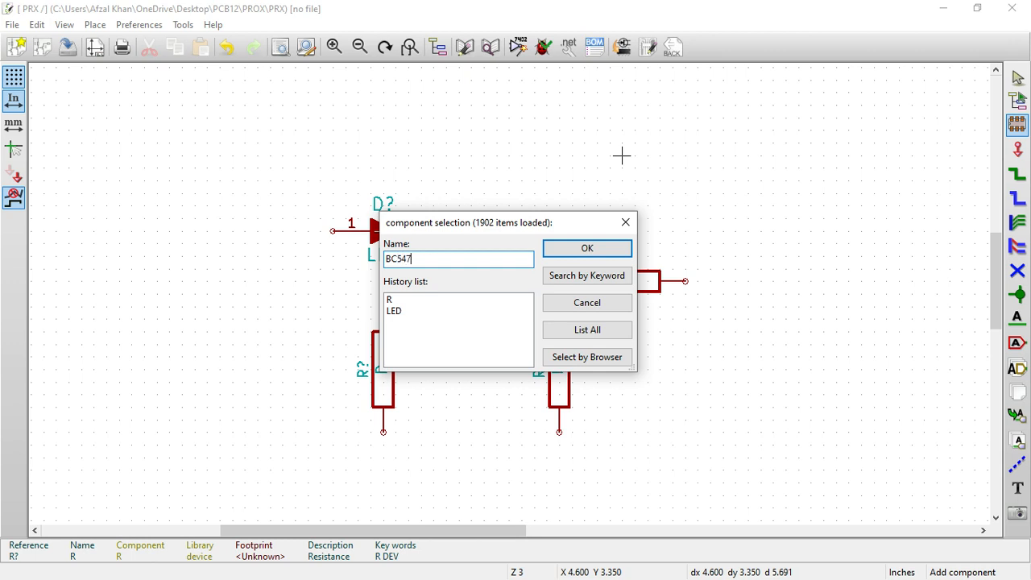
pyautogui.click(592, 251)
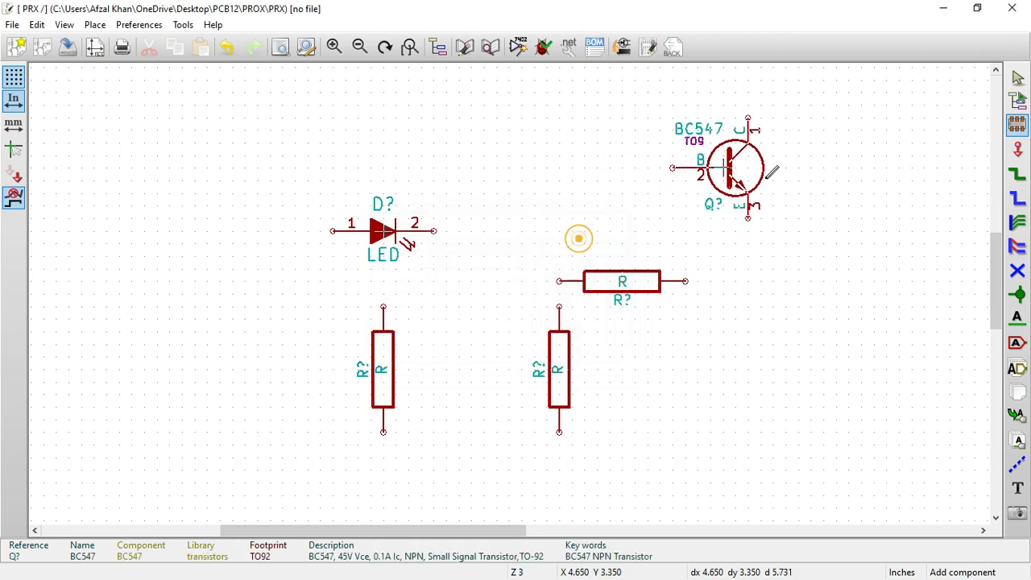
pyautogui.click(762, 280)
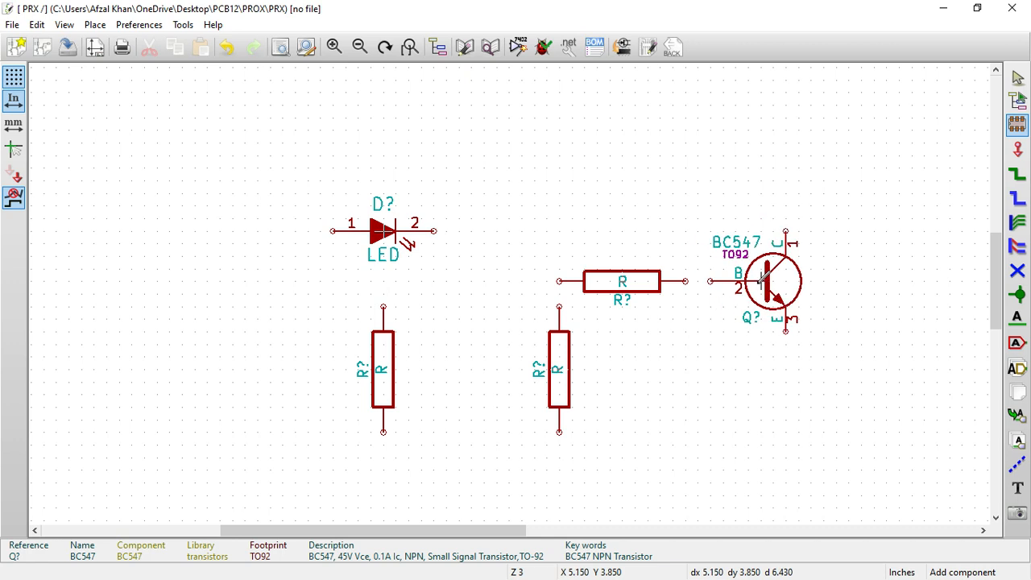
# Place a SPEAKER component above and to the right of the transistor
pyautogui.click(734, 145)
pyautogui.write('SPEAKER')
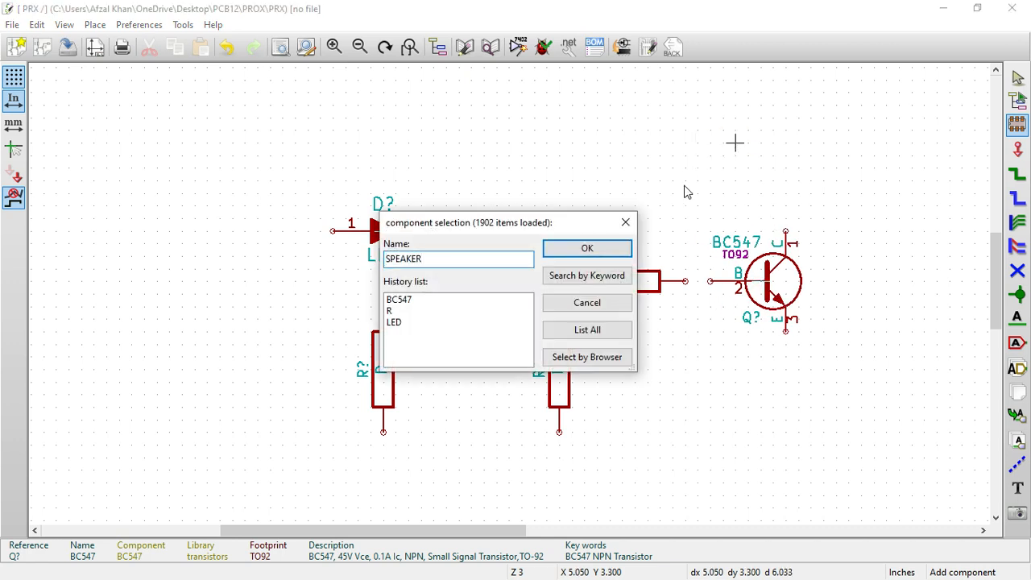
pyautogui.click(610, 256)
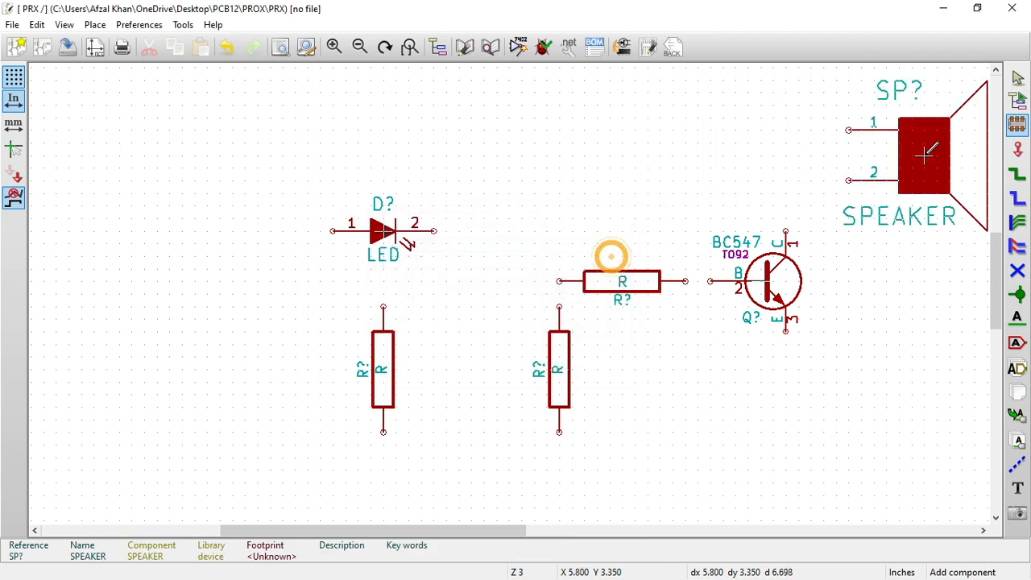
pyautogui.click(924, 153)
# Place a PD photodiode component above the horizontal resistor, between the LED and the speaker
pyautogui.click(532, 182)
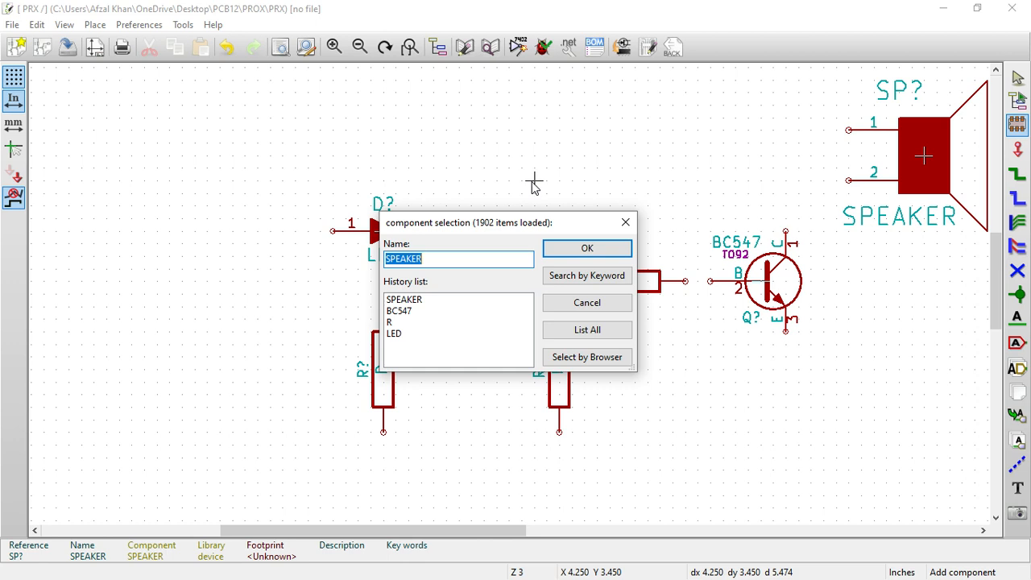
pyautogui.press('BackSpace')
pyautogui.write('PD')
pyautogui.click(568, 260)
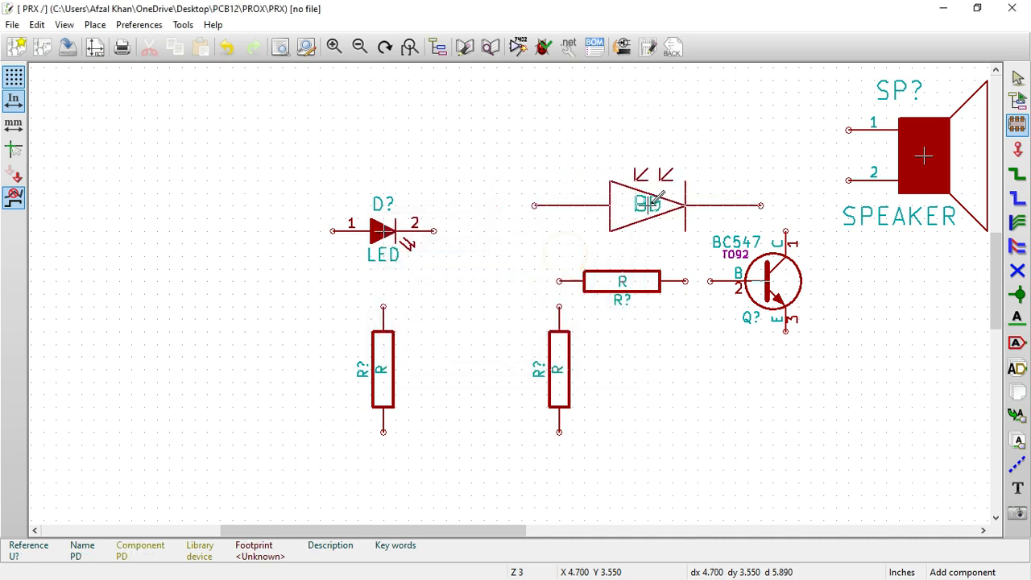
pyautogui.click(562, 181)
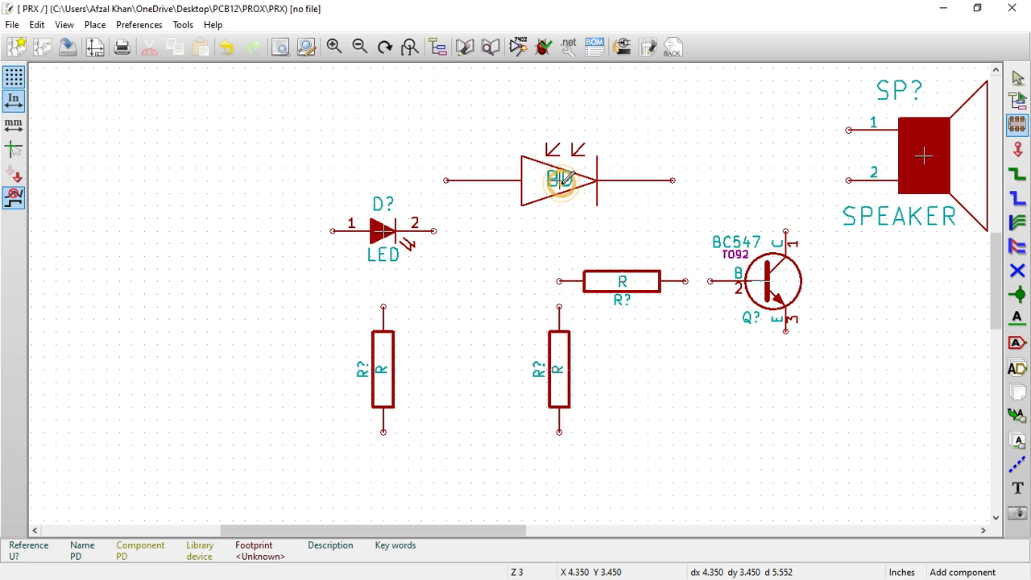
pyautogui.rightClick(563, 185)
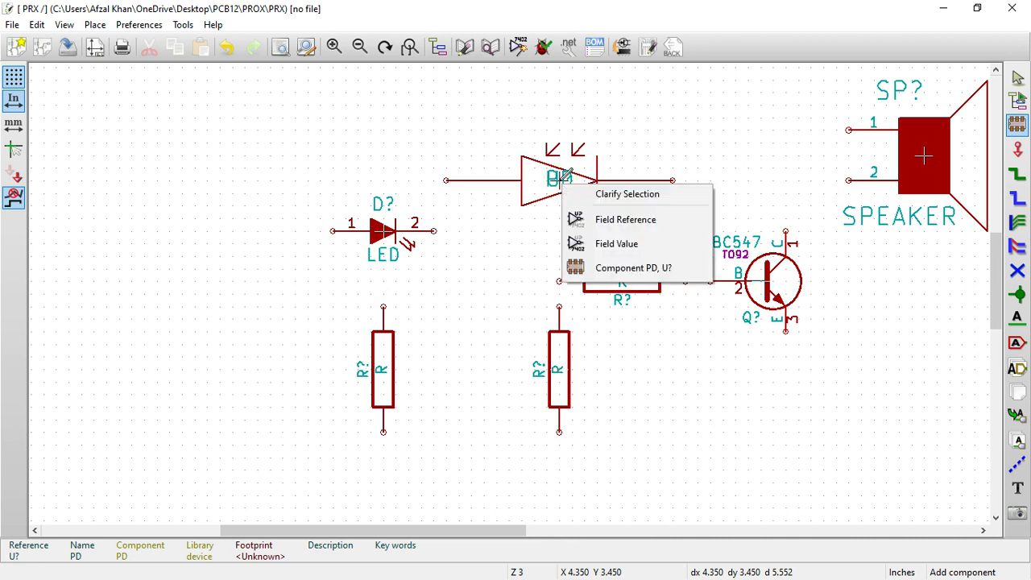
pyautogui.click(698, 82)
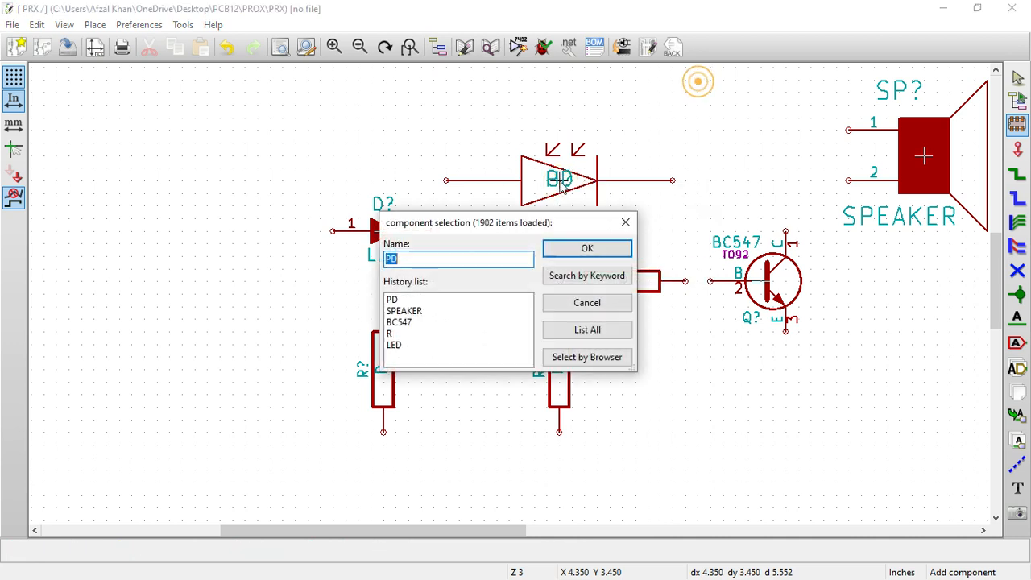
pyautogui.click(566, 250)
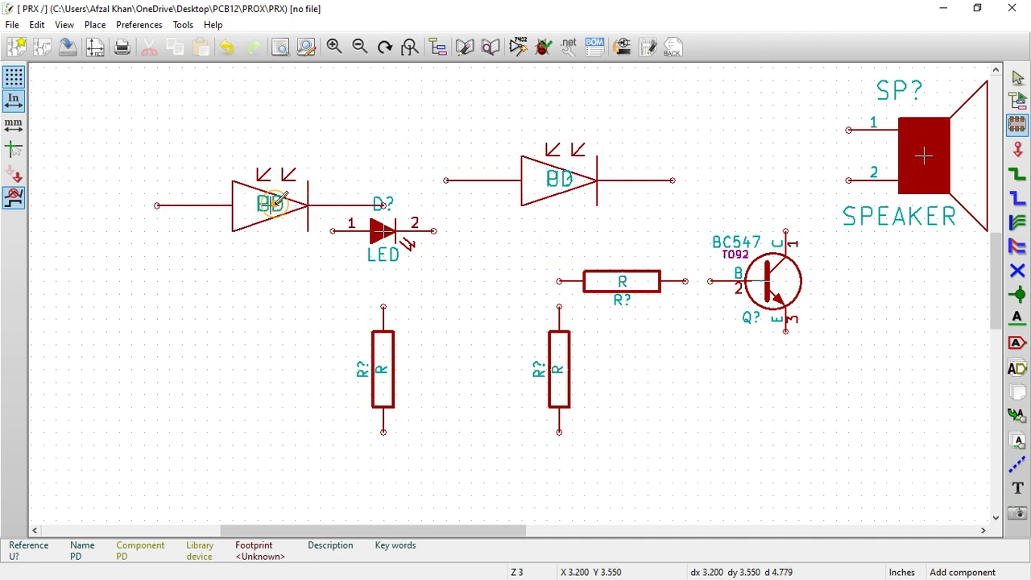
pyautogui.press('Escape')
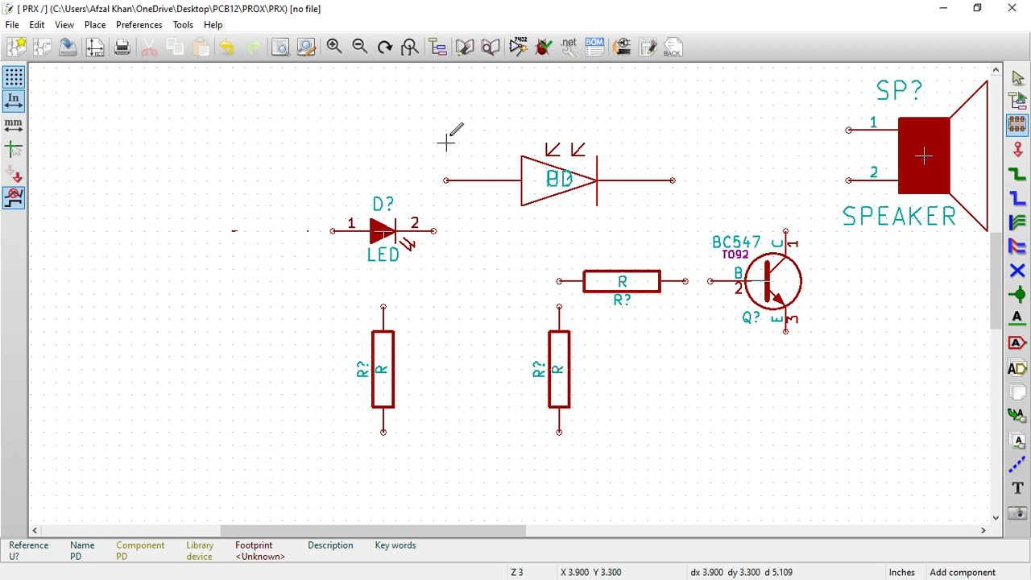
# Open the component library editor and create a new component named PD, keeping the default reference designator U and one part per package
pyautogui.click(464, 50)
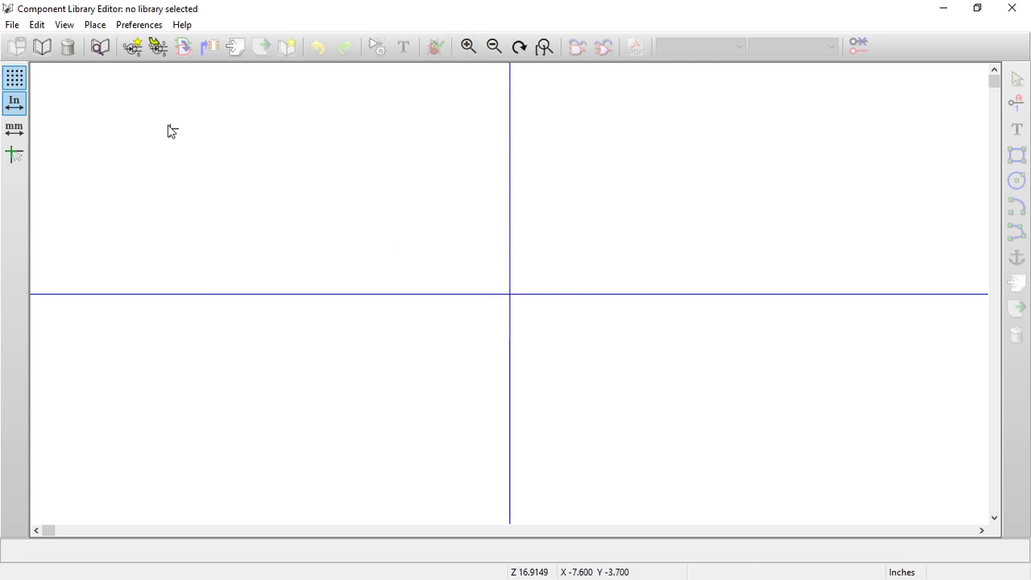
pyautogui.click(134, 47)
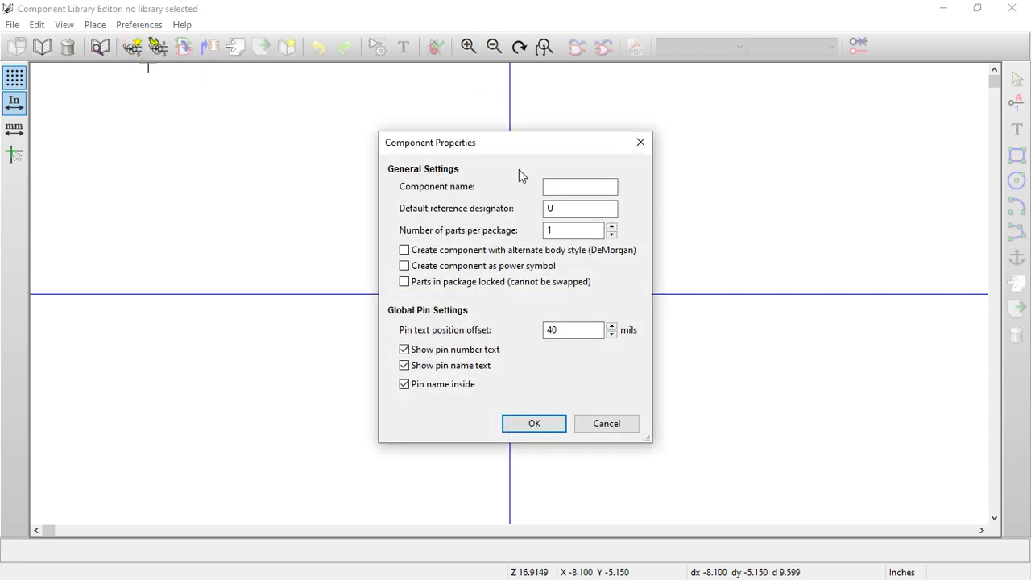
pyautogui.click(551, 185)
pyautogui.write('PD')
pyautogui.click(515, 424)
# Place one unnamed, right-oriented input pin, 0.300 inches long, below and to the right of the component origin
pyautogui.scroll(3, 571, 306)
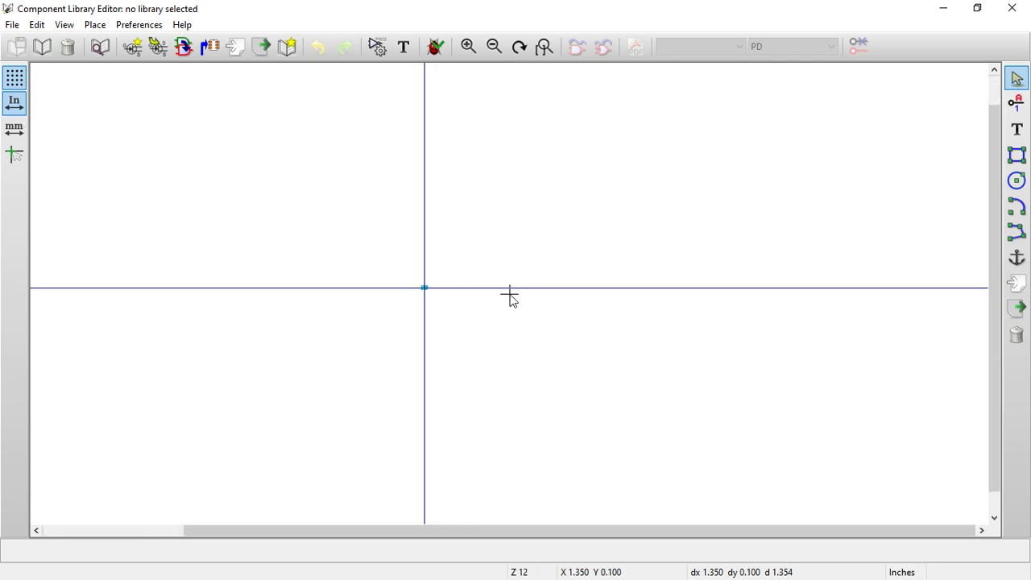
pyautogui.scroll(4, 510, 300)
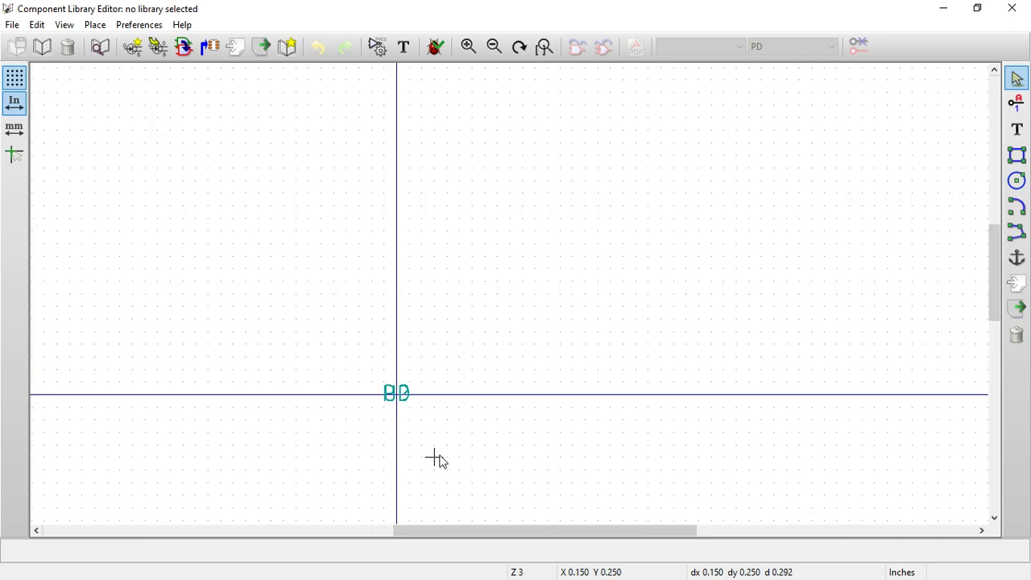
pyautogui.scroll(-1, 788, 321)
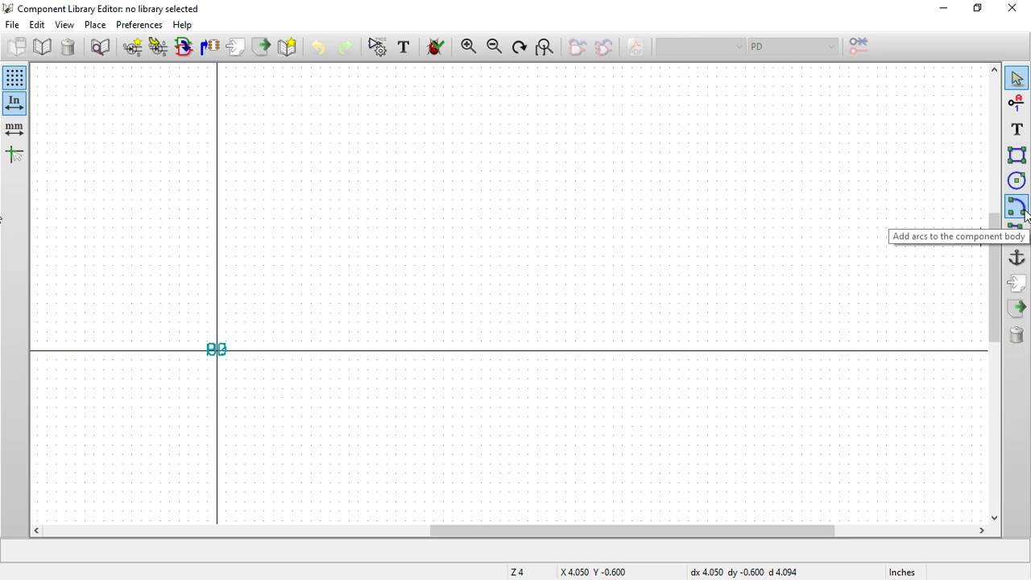
pyautogui.click(1016, 103)
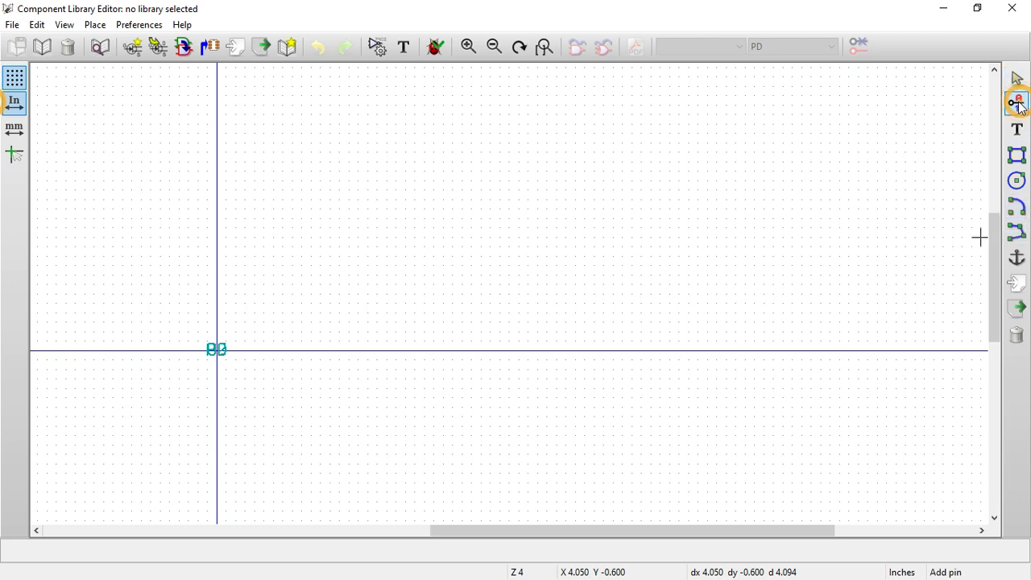
pyautogui.click(273, 341)
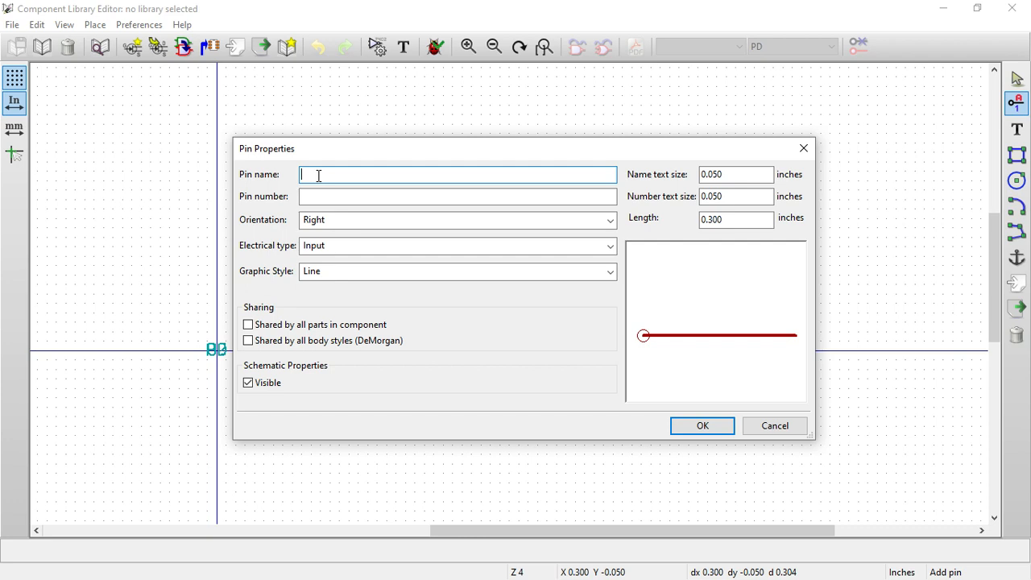
pyautogui.click(695, 431)
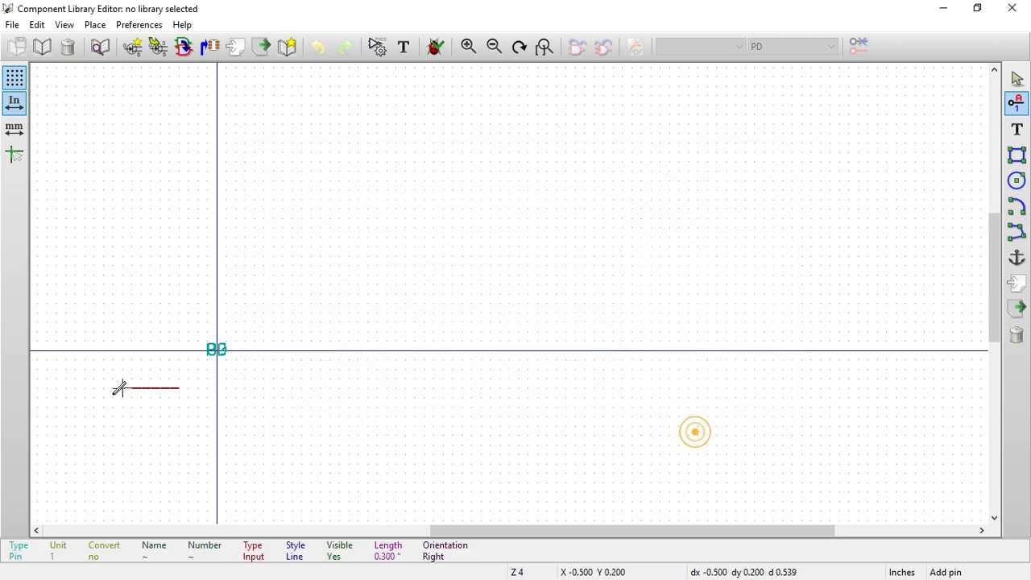
pyautogui.click(292, 395)
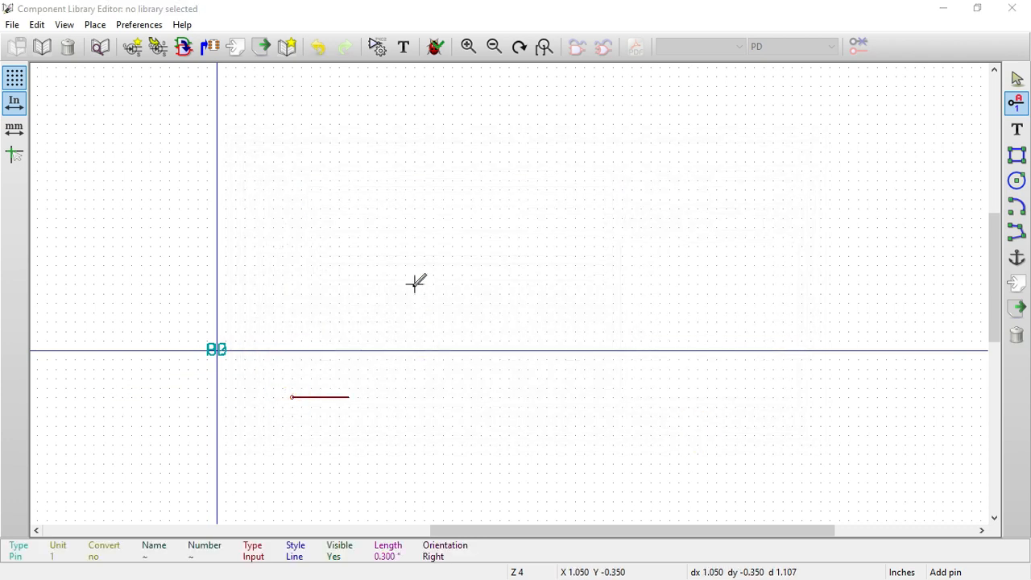
pyautogui.click(414, 287)
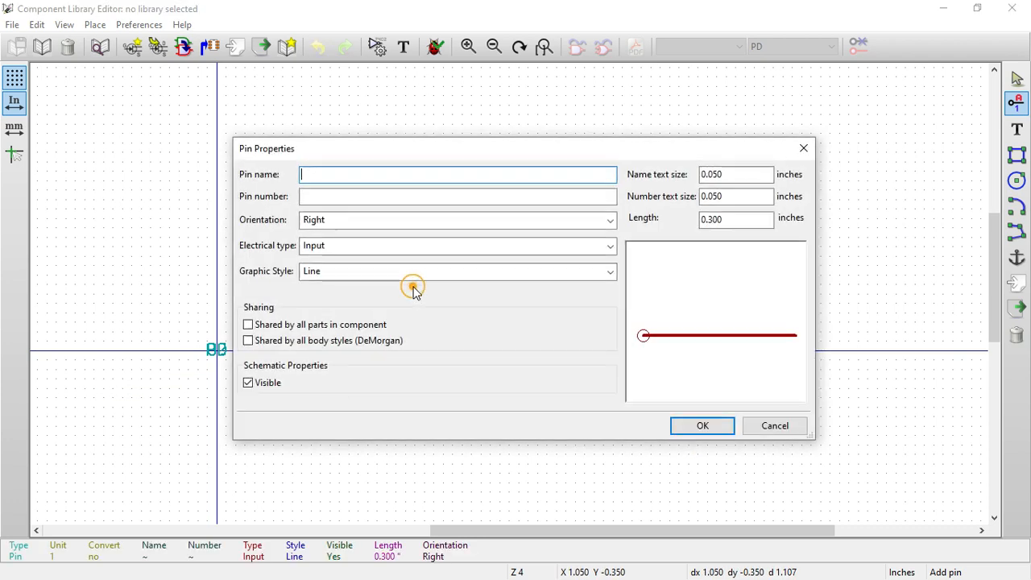
pyautogui.click(772, 421)
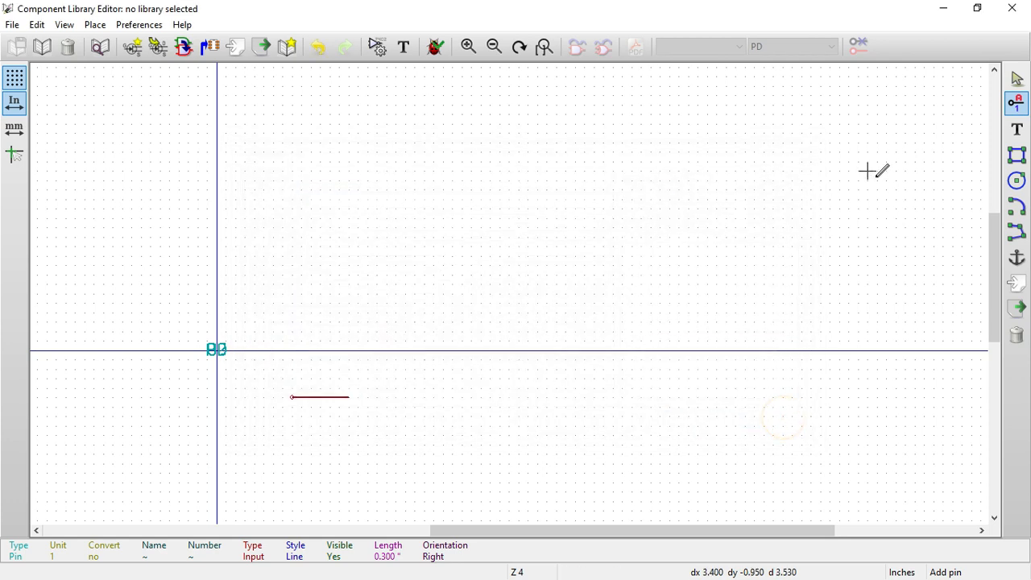
pyautogui.click(1017, 207)
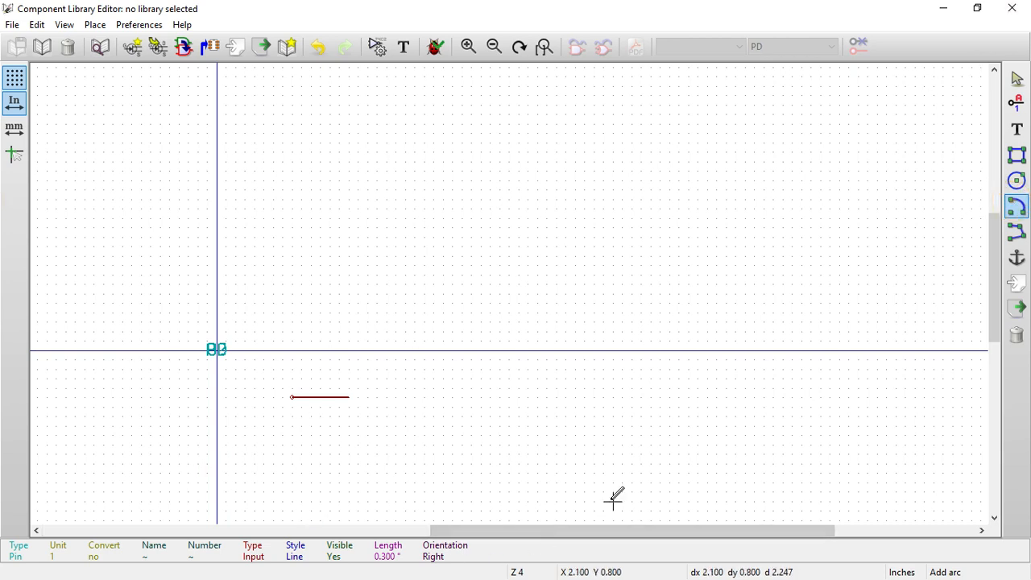
pyautogui.scroll(3, 365, 450)
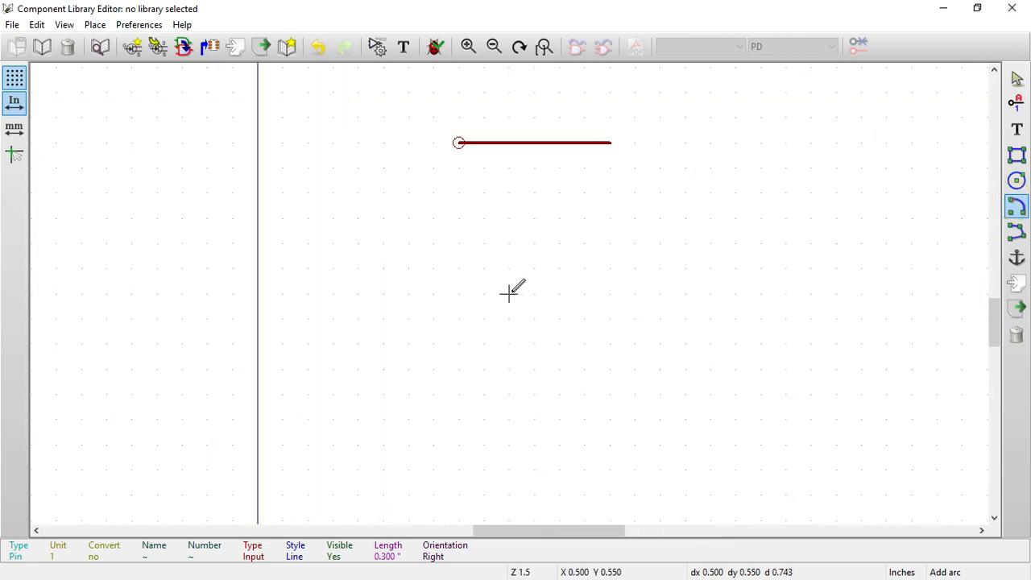
pyautogui.click(611, 92)
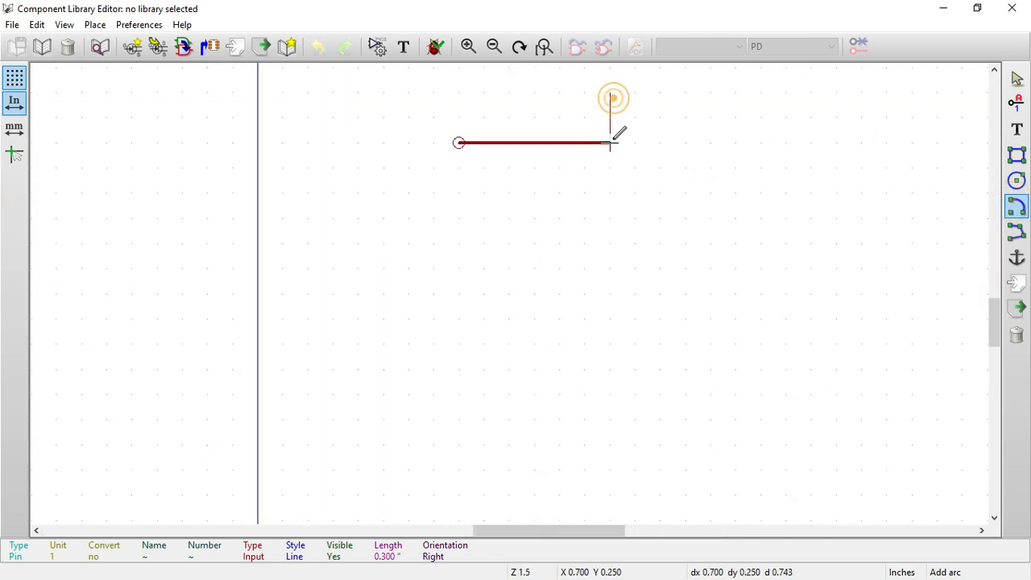
pyautogui.click(611, 192)
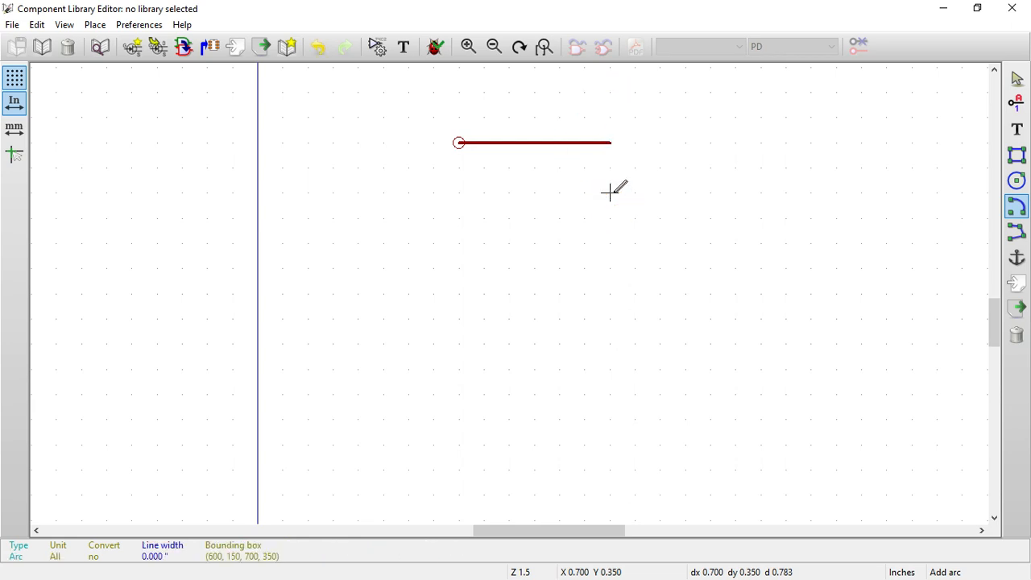
# Draw the diode triangle with a 0.2-inch vertical base centred on the pin's end and its tip 0.3 inches to the right
pyautogui.click(1017, 232)
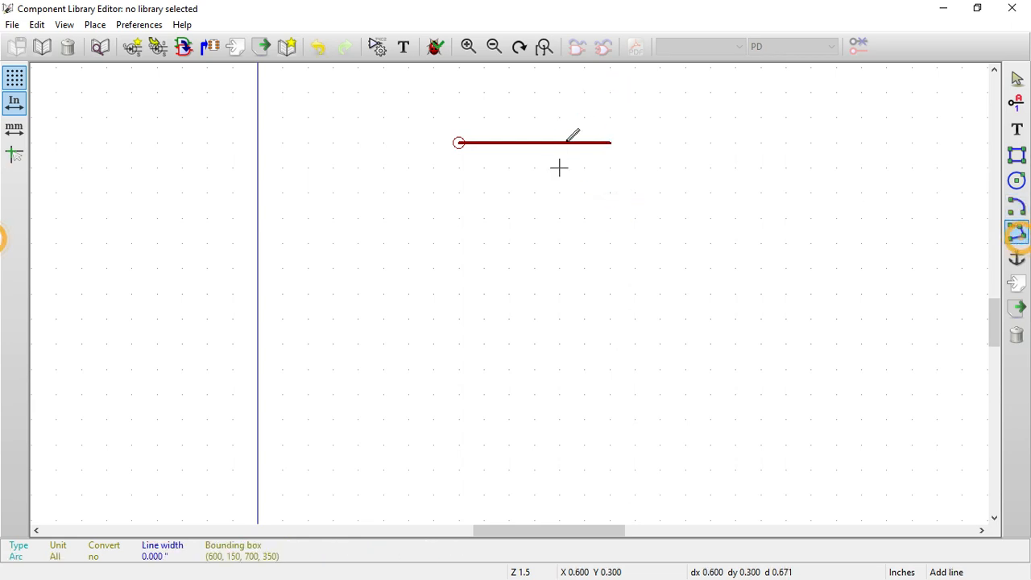
pyautogui.click(610, 92)
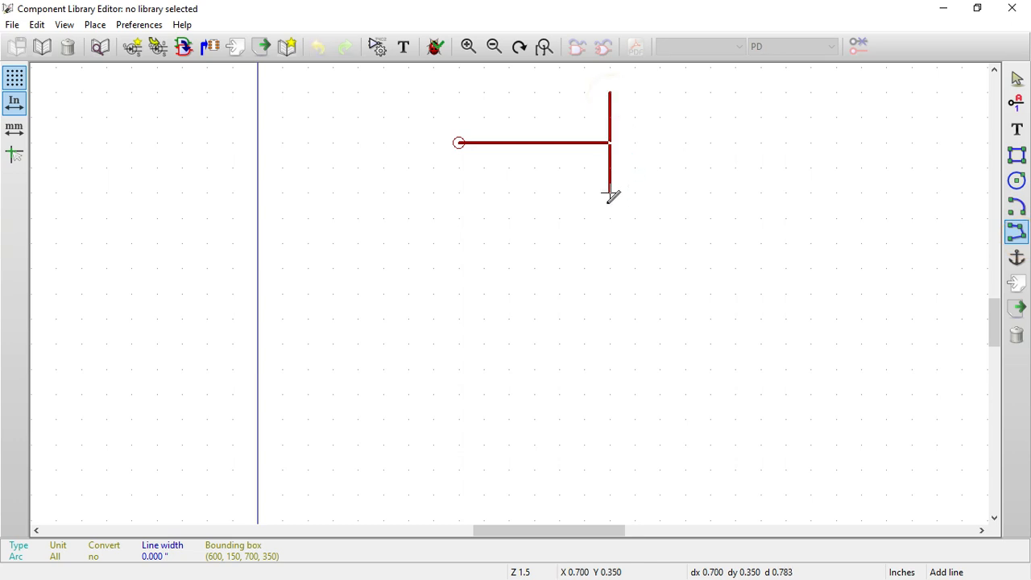
pyautogui.click(609, 196)
pyautogui.click(618, 190)
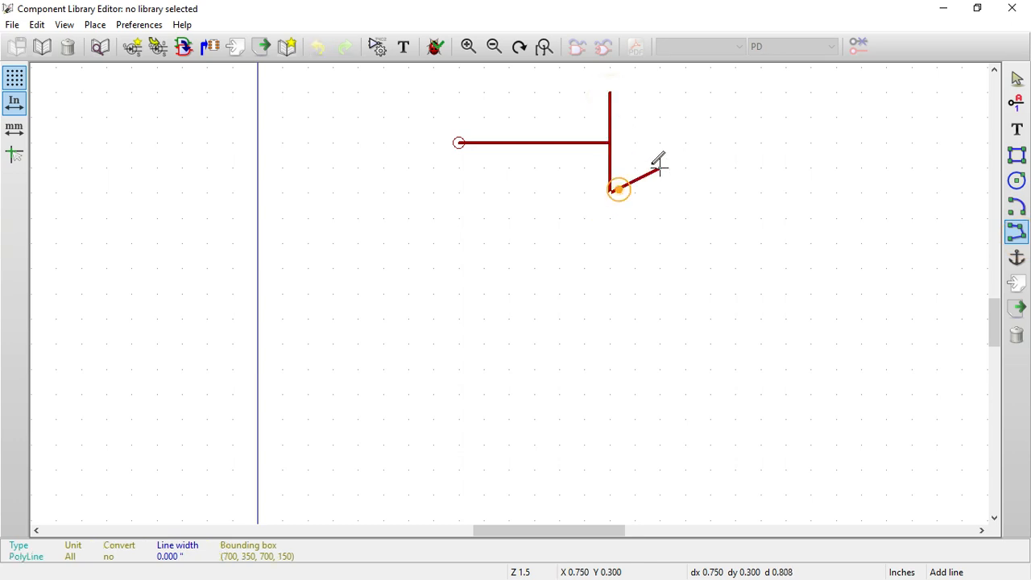
pyautogui.click(759, 142)
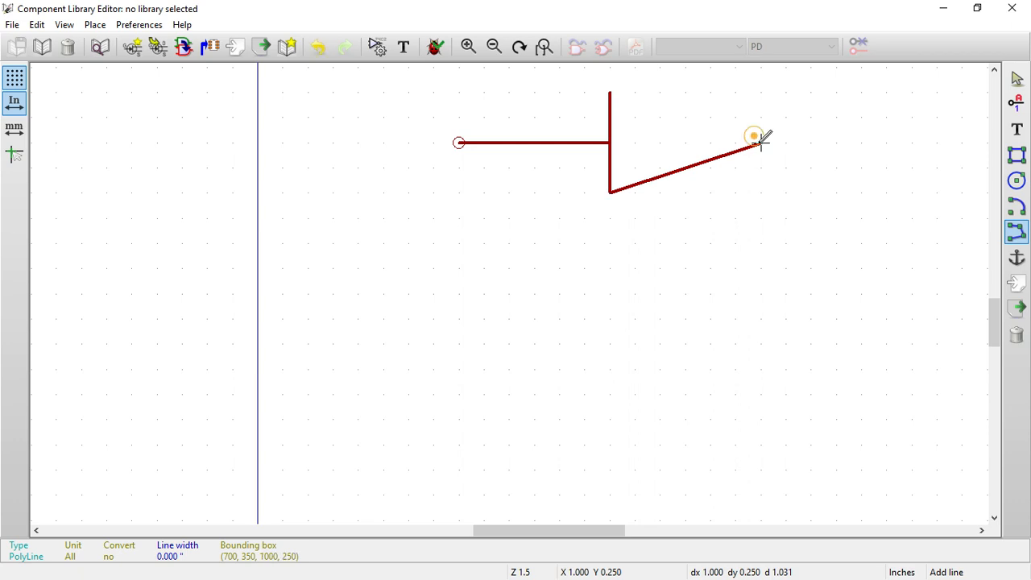
pyautogui.click(610, 91)
pyautogui.click(761, 142)
# Draw a 0.4-inch horizontal lead from the triangle's tip and a 0.35-inch vertical cathode bar through that tip
pyautogui.scroll(-1, 510, 294)
pyautogui.scroll(2, 510, 294)
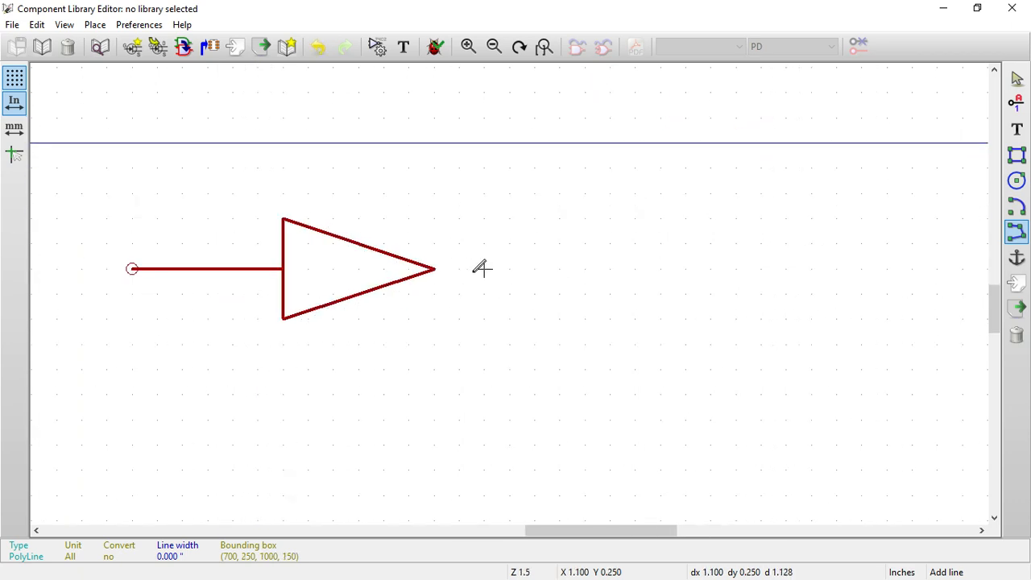
pyautogui.click(435, 268)
pyautogui.click(633, 269)
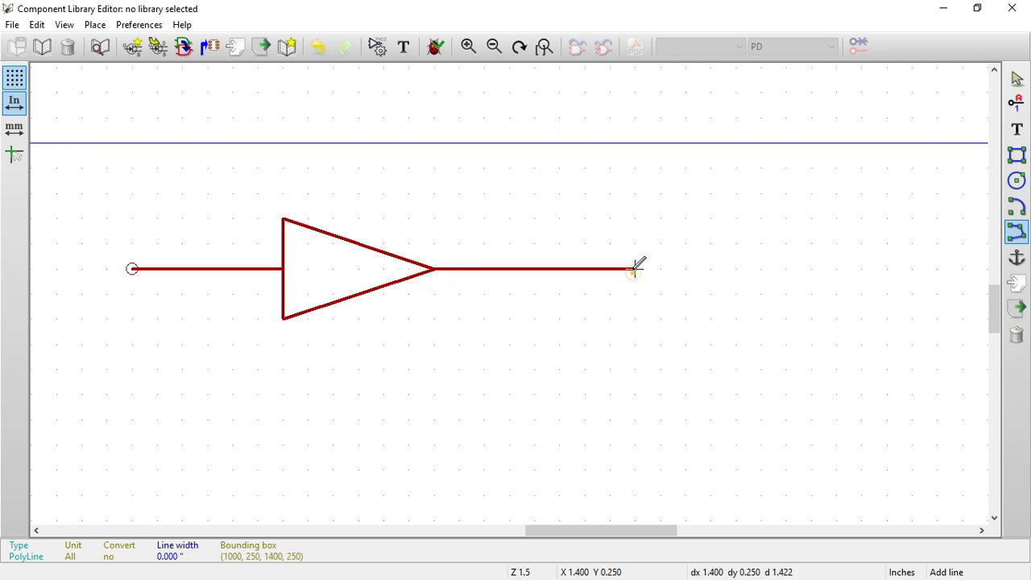
pyautogui.click(433, 194)
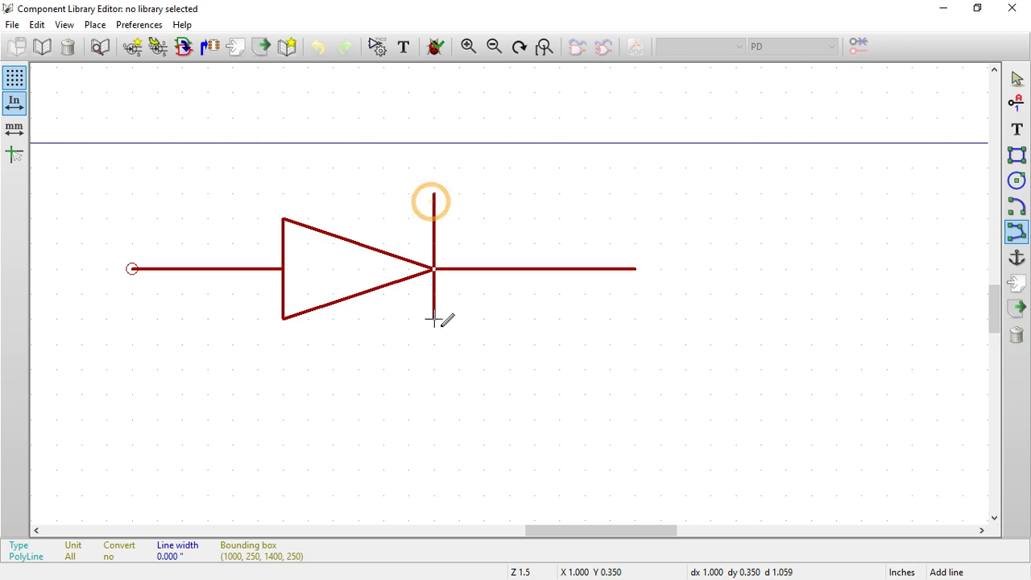
pyautogui.doubleClick(433, 369)
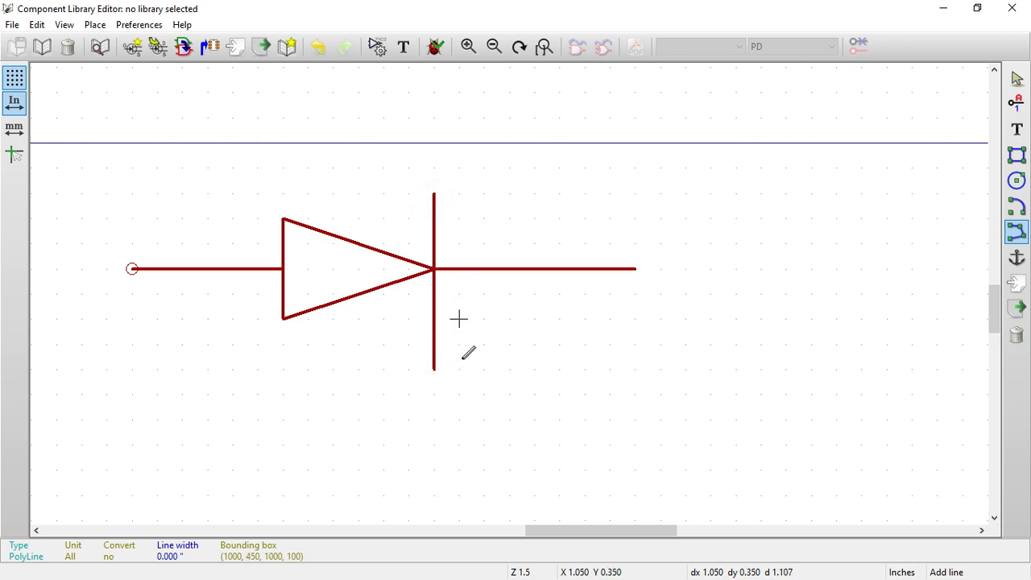
# Draw a light arrow below the triangle, pointing up and right toward it, with a two-line arrowhead
pyautogui.click(294, 401)
pyautogui.click(233, 419)
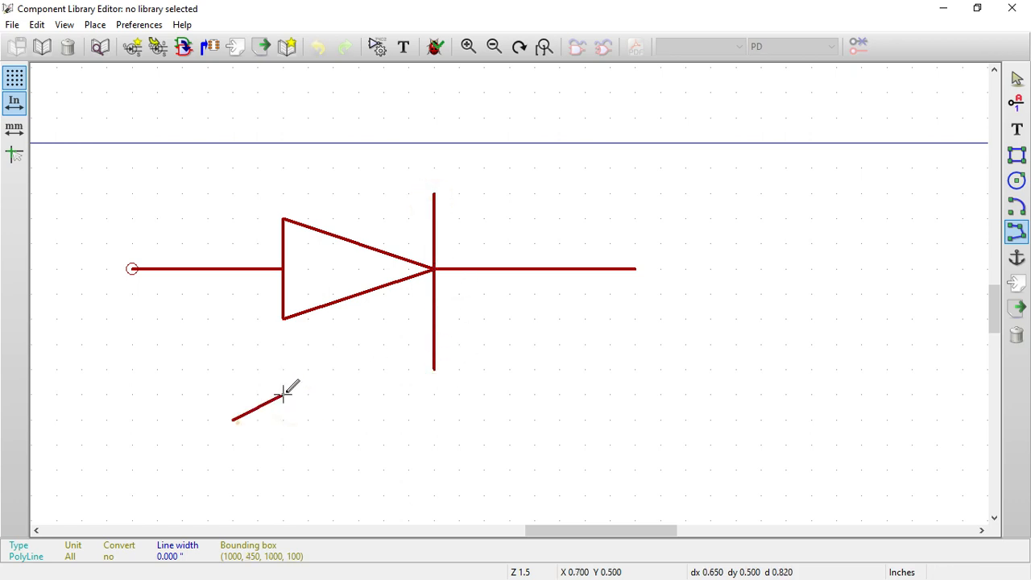
pyautogui.doubleClick(359, 345)
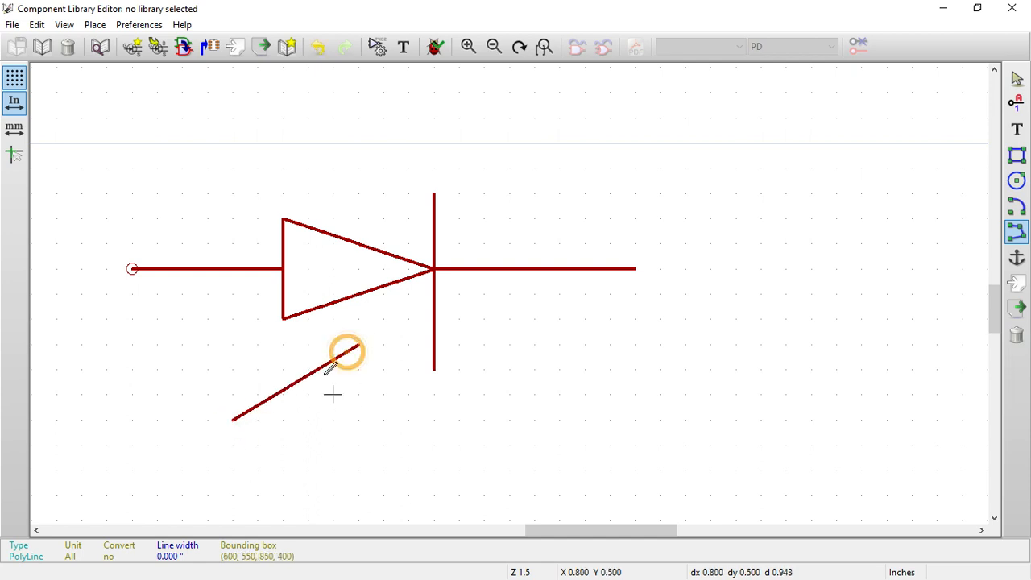
pyautogui.click(309, 344)
pyautogui.click(358, 344)
pyautogui.doubleClick(359, 395)
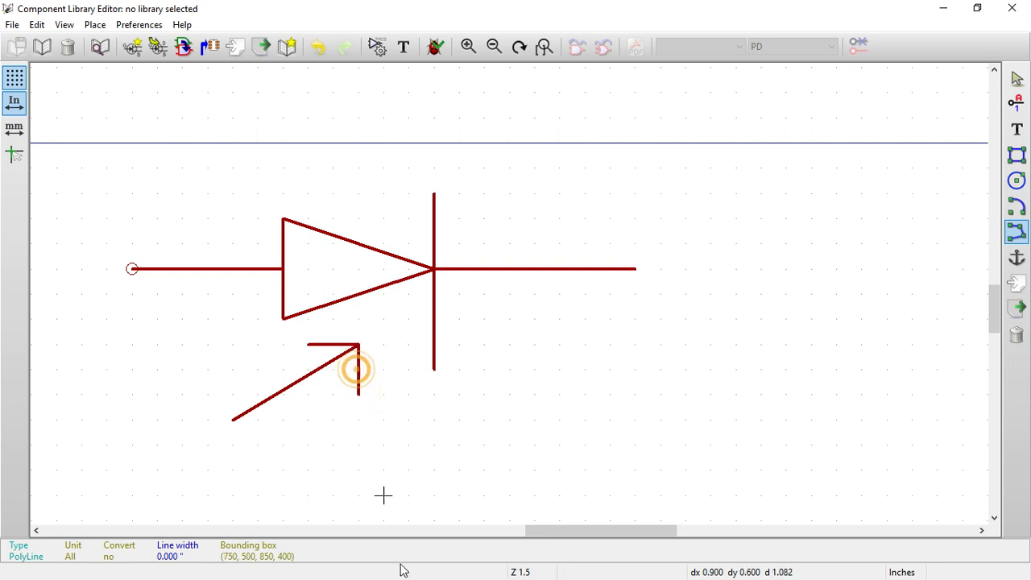
pyautogui.click(308, 471)
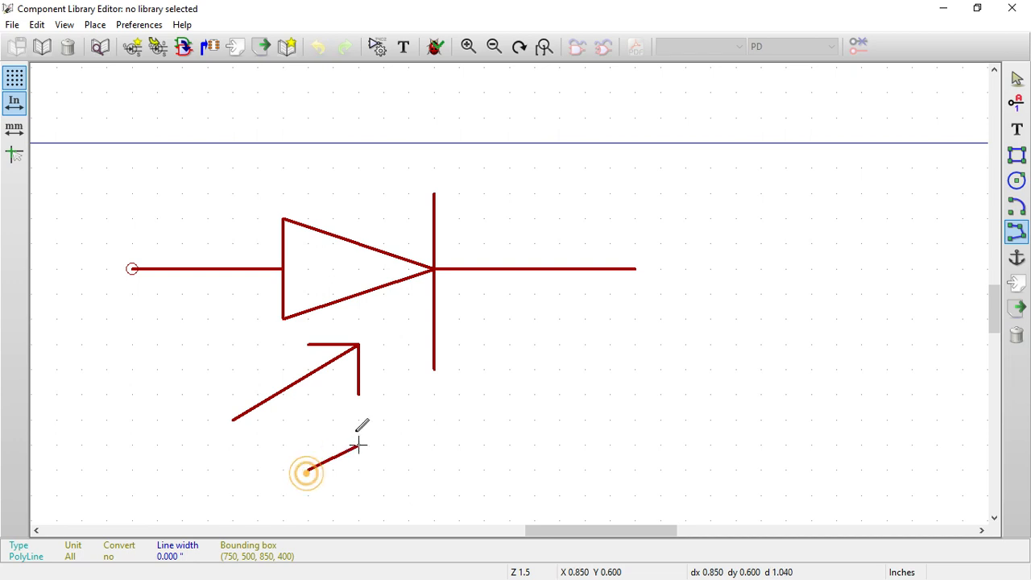
pyautogui.click(383, 394)
pyautogui.press('Escape')
# Draw a second light arrow parallel to the first, below and to its right, with a smaller two-line arrowhead
pyautogui.click(283, 470)
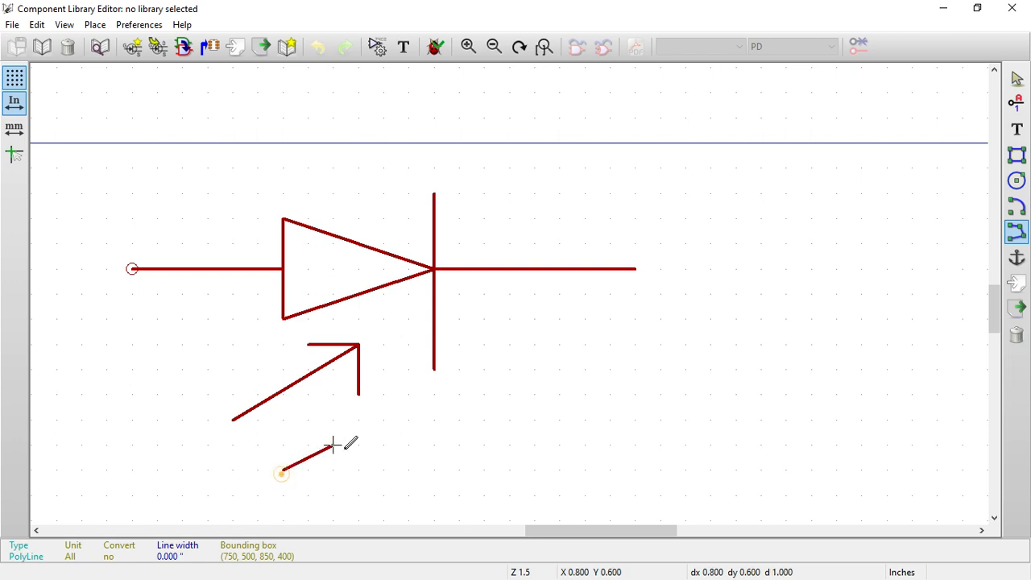
pyautogui.click(409, 395)
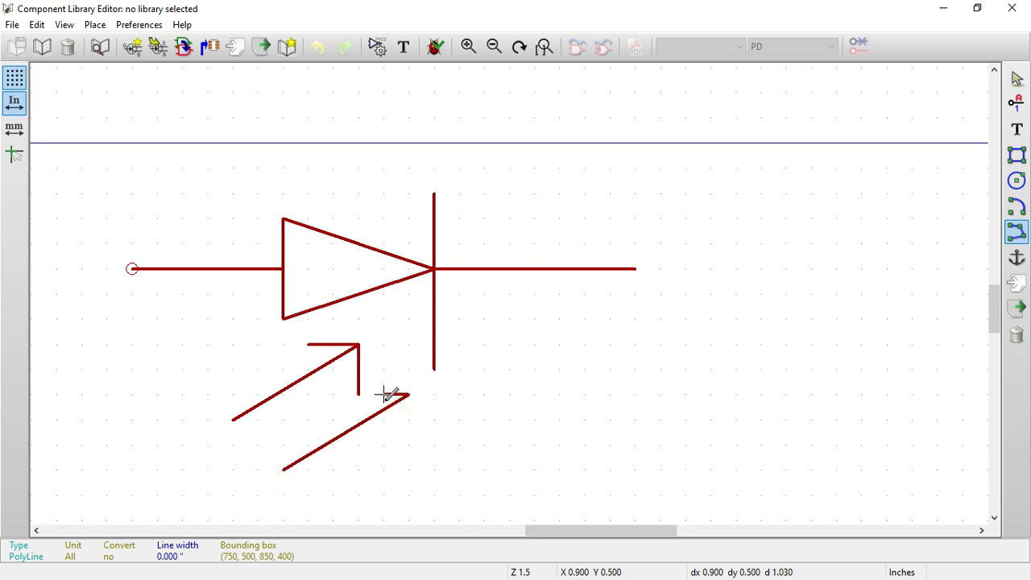
pyautogui.doubleClick(370, 395)
pyautogui.click(410, 419)
pyautogui.scroll(-1, 435, 419)
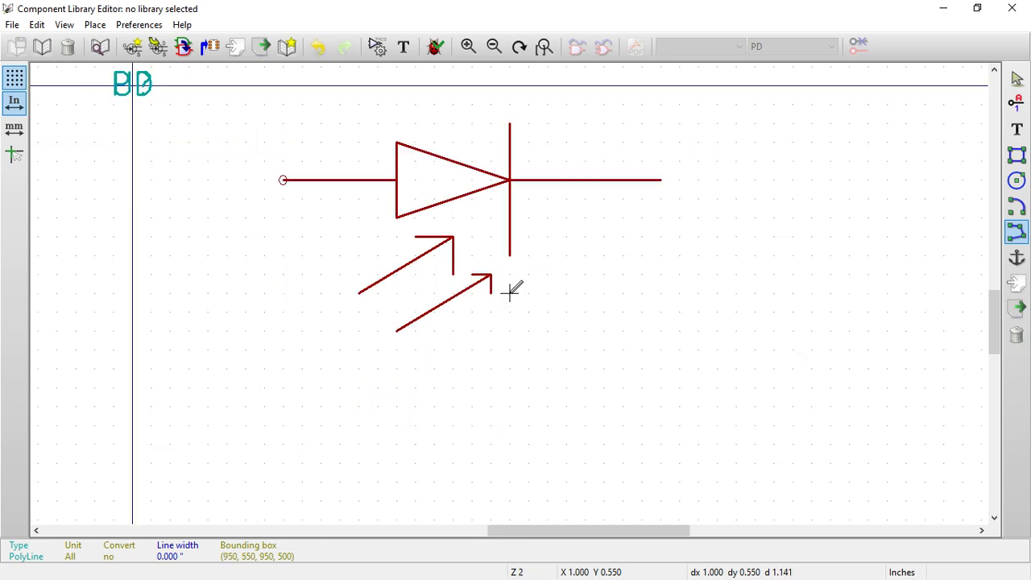
pyautogui.scroll(-1, 511, 292)
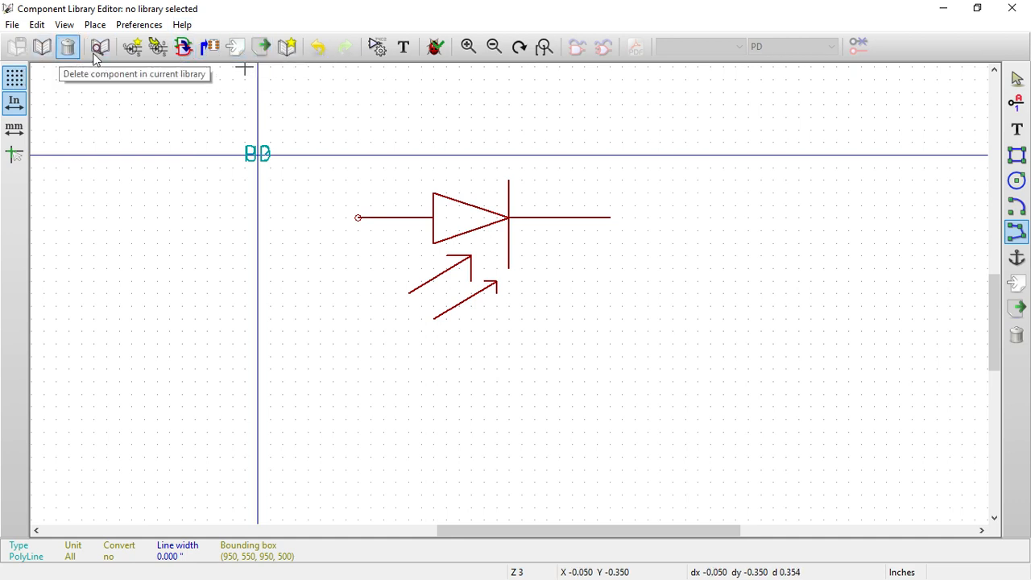
pyautogui.click(21, 28)
pyautogui.moveTo(39, 37)
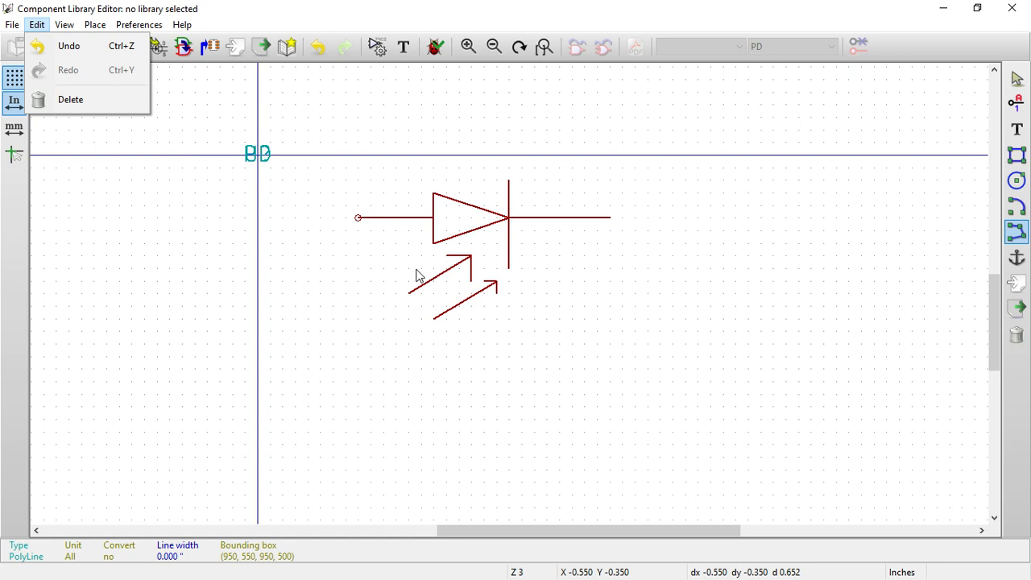
pyautogui.click(370, 331)
pyautogui.press('Escape')
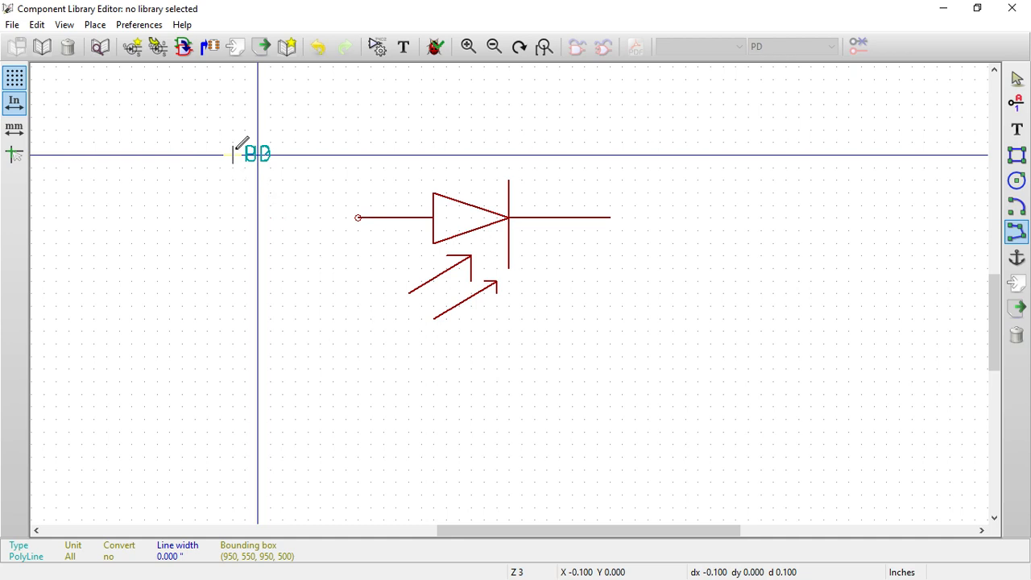
pyautogui.click(234, 46)
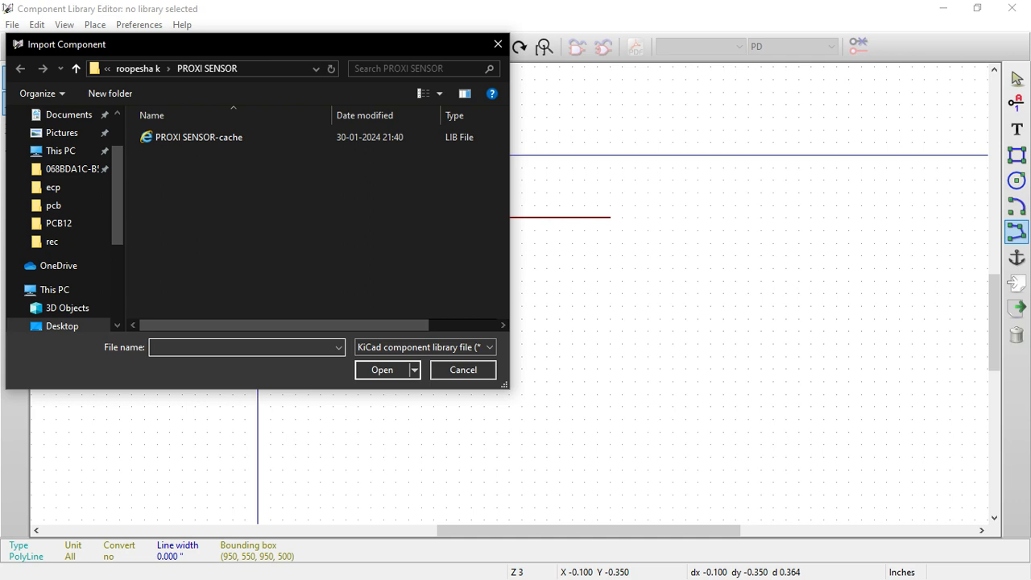
pyautogui.click(446, 377)
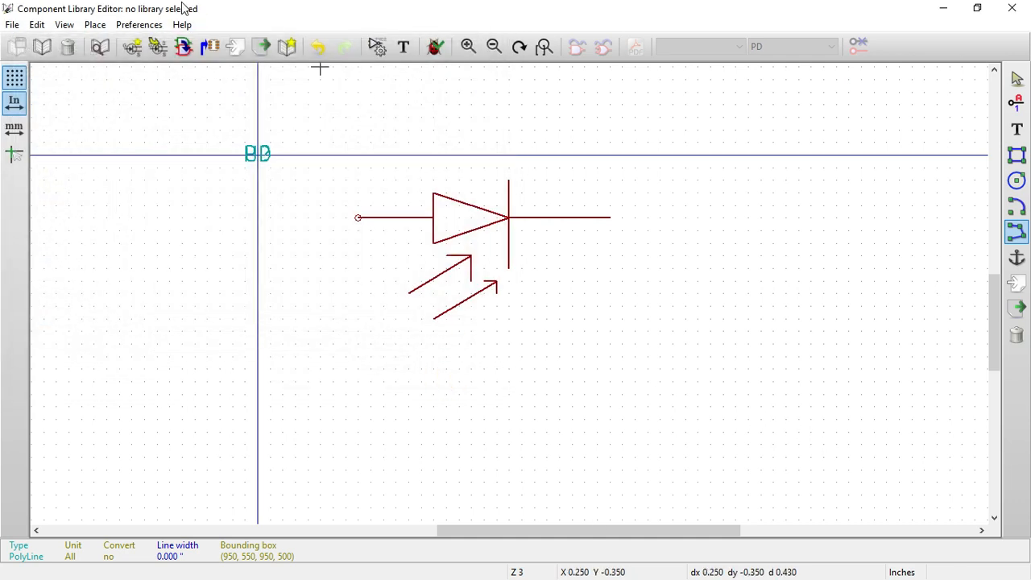
pyautogui.click(283, 51)
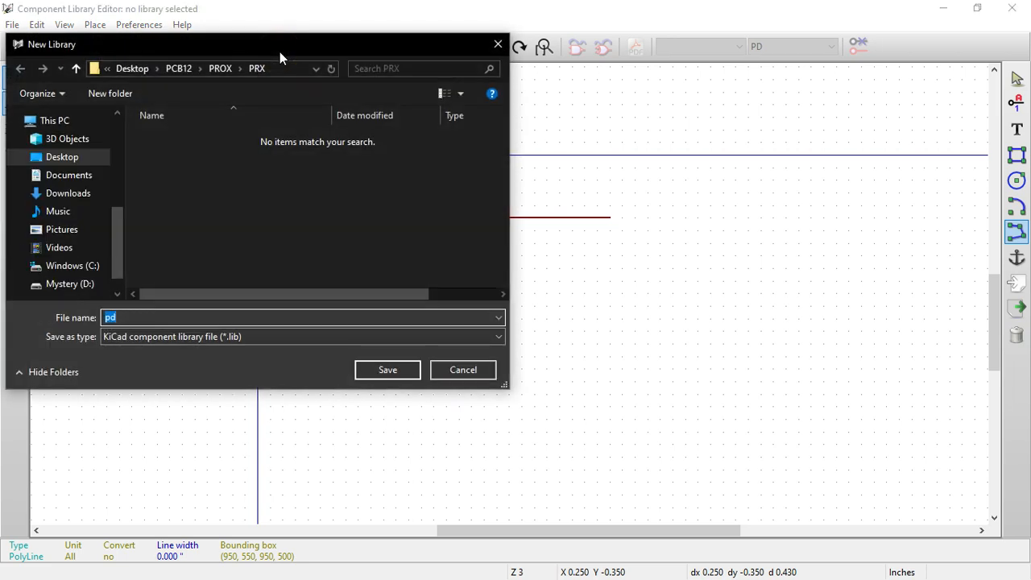
pyautogui.click(444, 370)
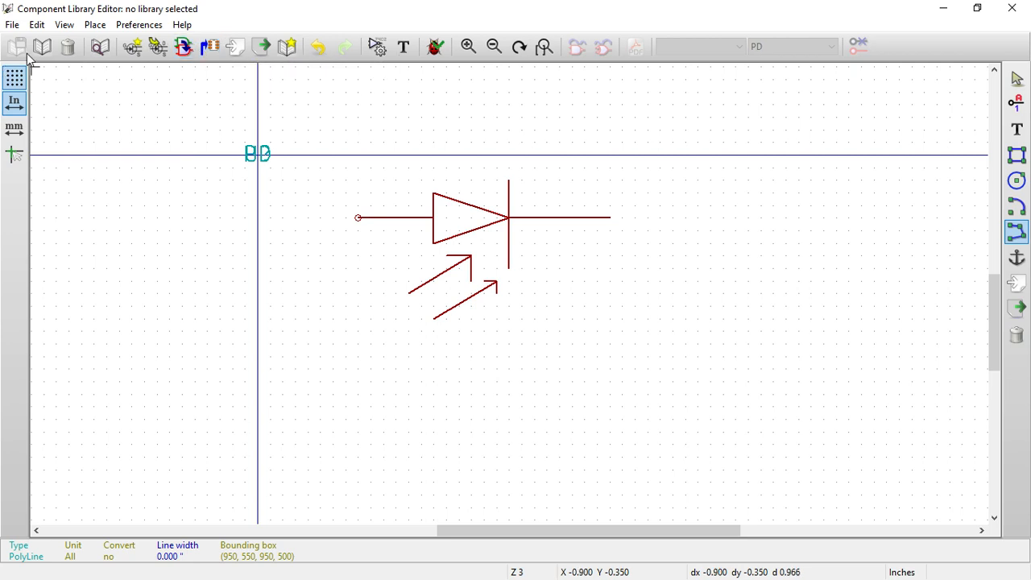
pyautogui.click(1017, 104)
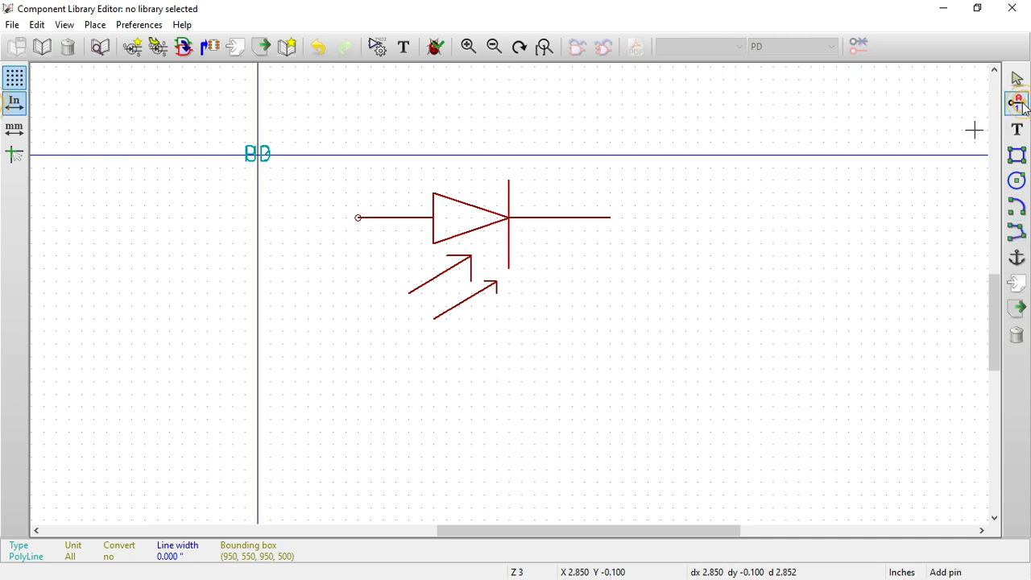
pyautogui.click(309, 228)
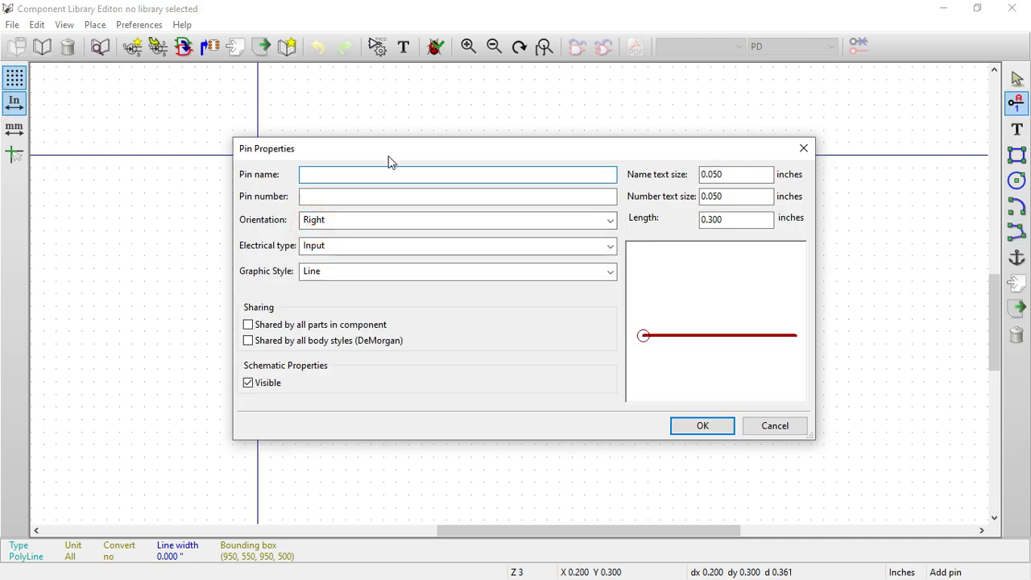
pyautogui.click(774, 427)
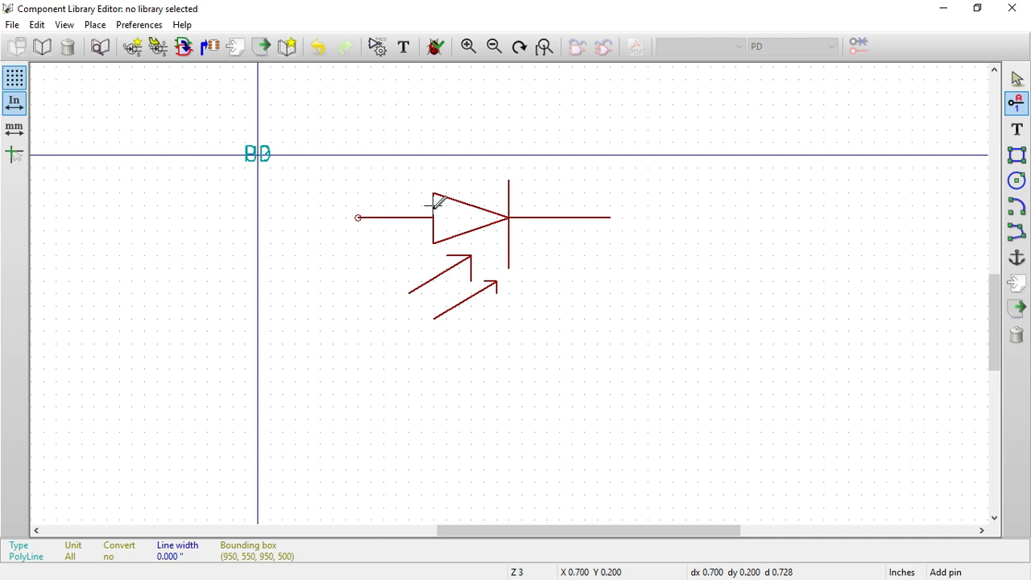
# Move the reference field just above the diode triangle and the PD value field inside the triangle
pyautogui.click(259, 148)
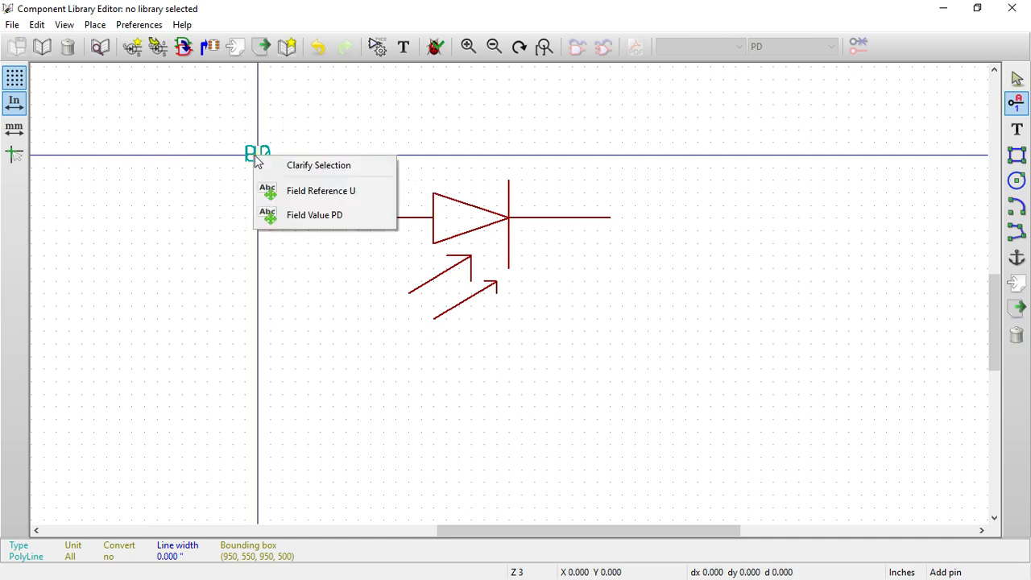
pyautogui.click(327, 191)
pyautogui.click(456, 188)
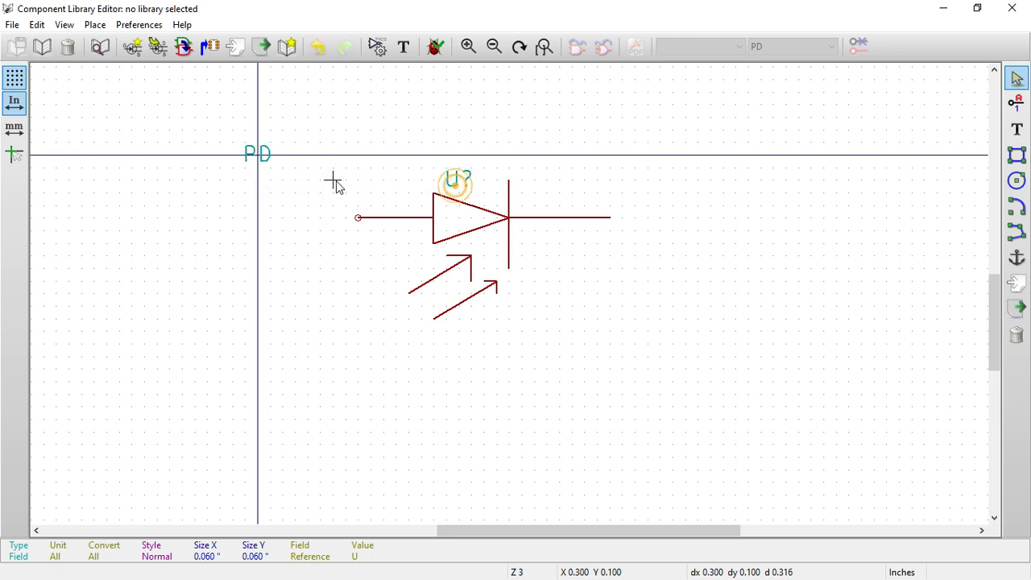
pyautogui.moveTo(202, 143); pyautogui.dragTo(308, 193)
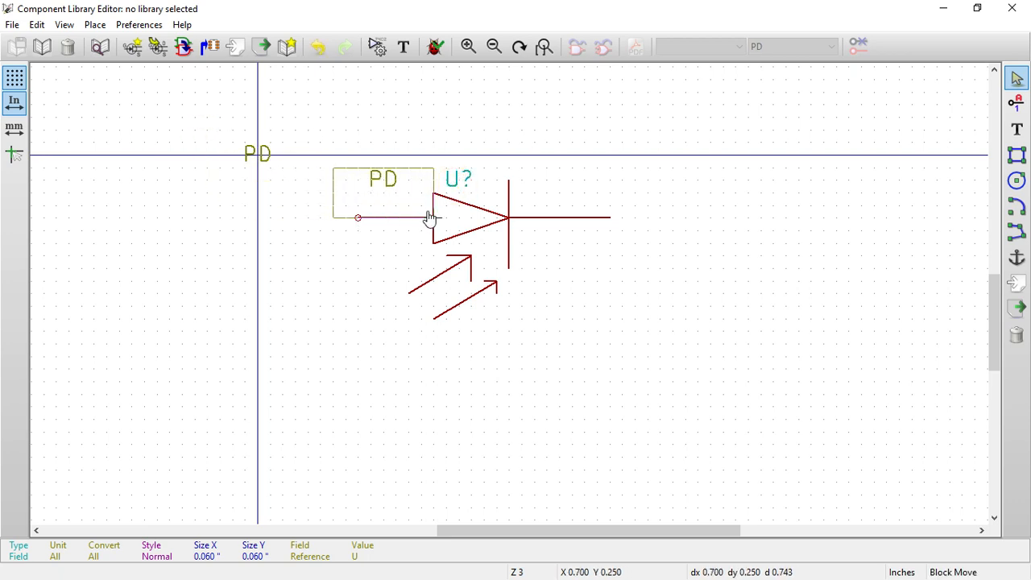
pyautogui.click(509, 258)
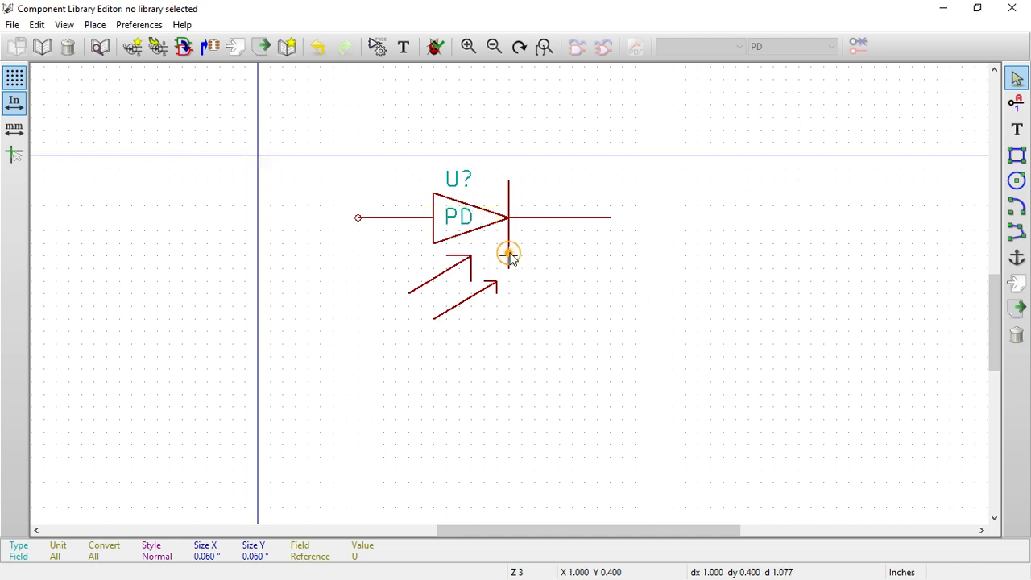
pyautogui.click(553, 220)
pyautogui.rightClick(101, 129)
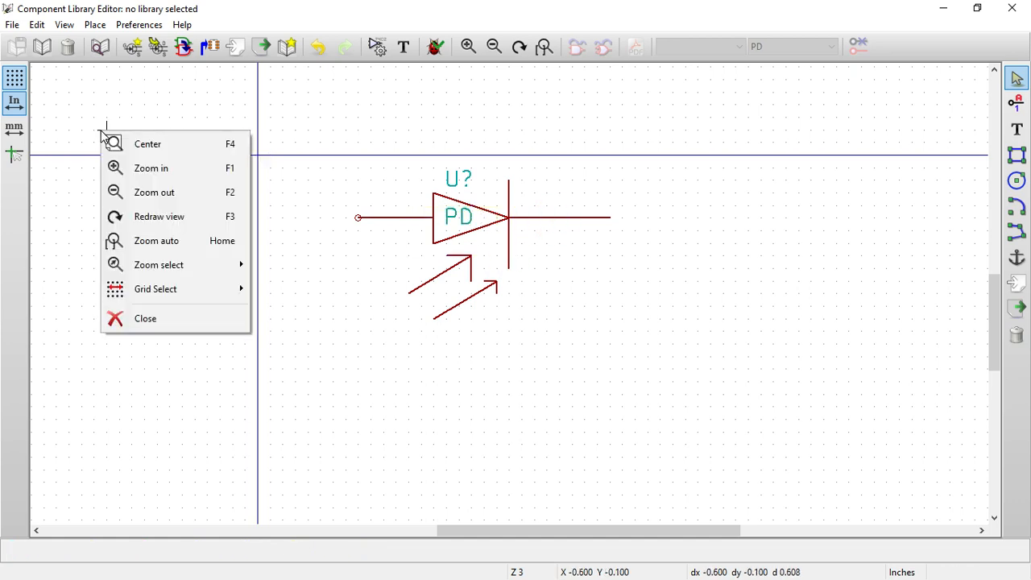
pyautogui.click(137, 105)
# Move the whole photodiode symbol, including its fields and arrows, so its triangle sits on the origin axes
pyautogui.scroll(-3, 346, 169)
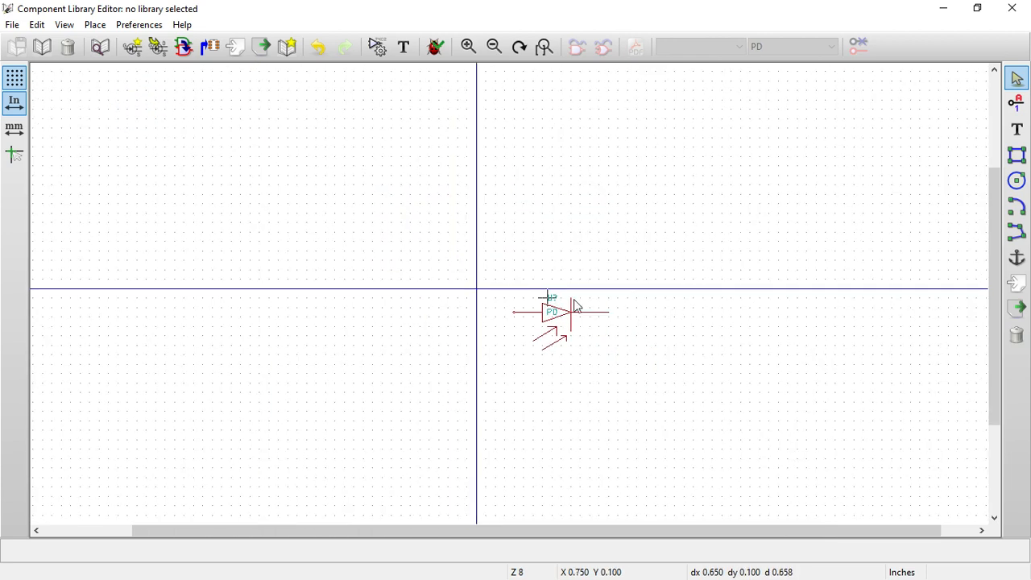
pyautogui.scroll(2, 579, 303)
pyautogui.moveTo(375, 226); pyautogui.dragTo(592, 430)
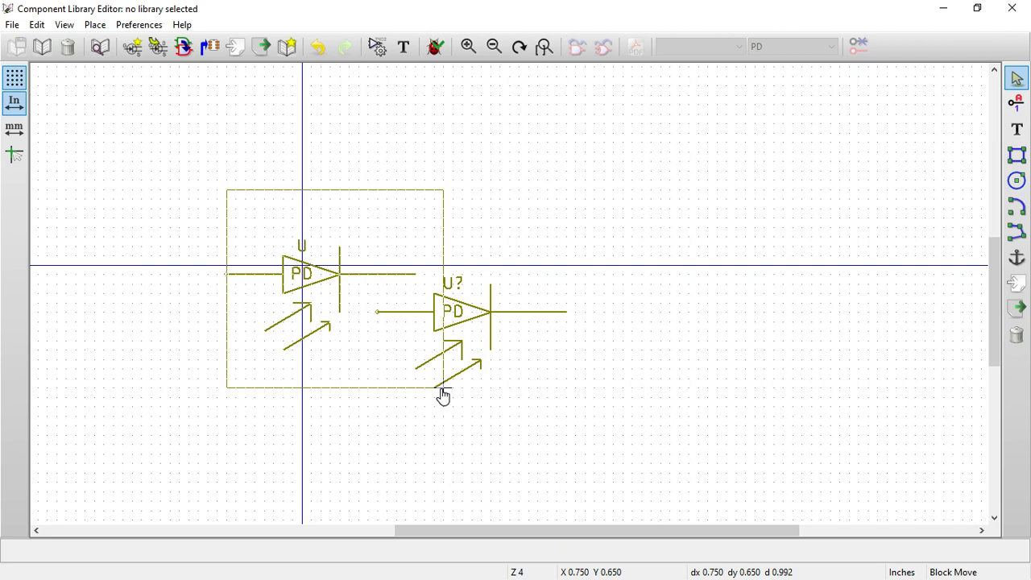
pyautogui.click(445, 378)
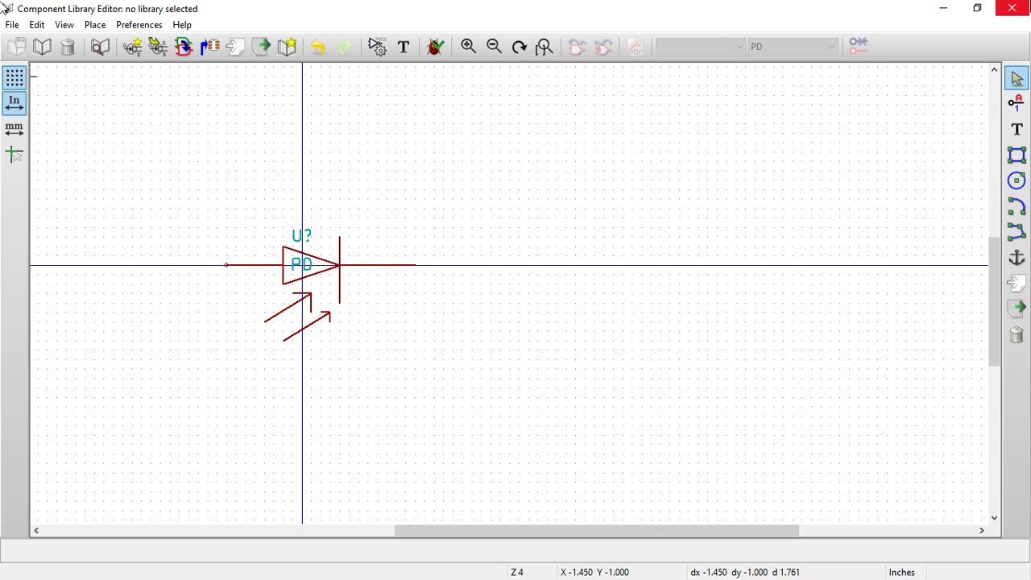
# Close the component library editor without saving the drawn symbol and return to the schematic
pyautogui.click(1012, 8)
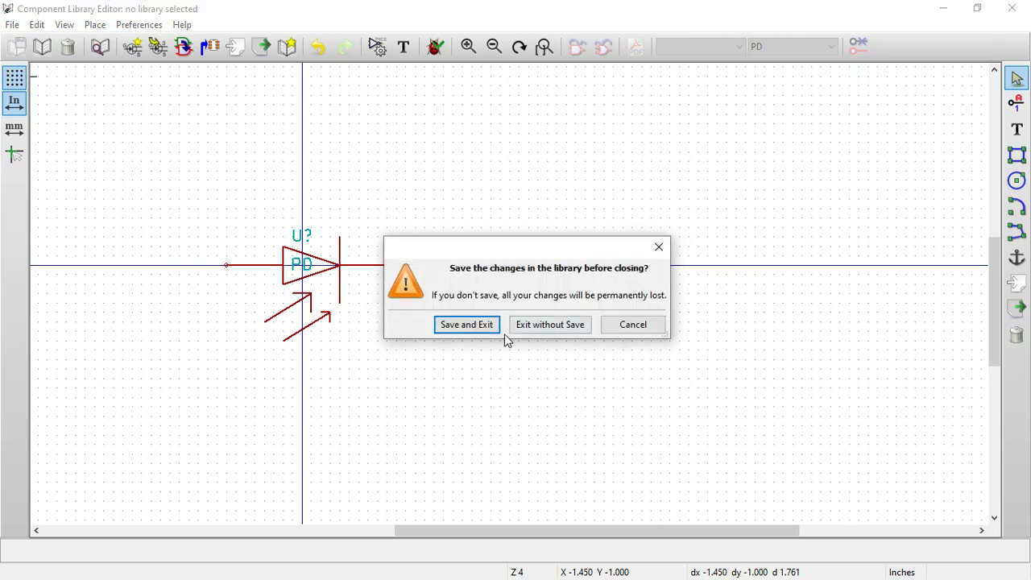
pyautogui.click(463, 326)
pyautogui.click(535, 335)
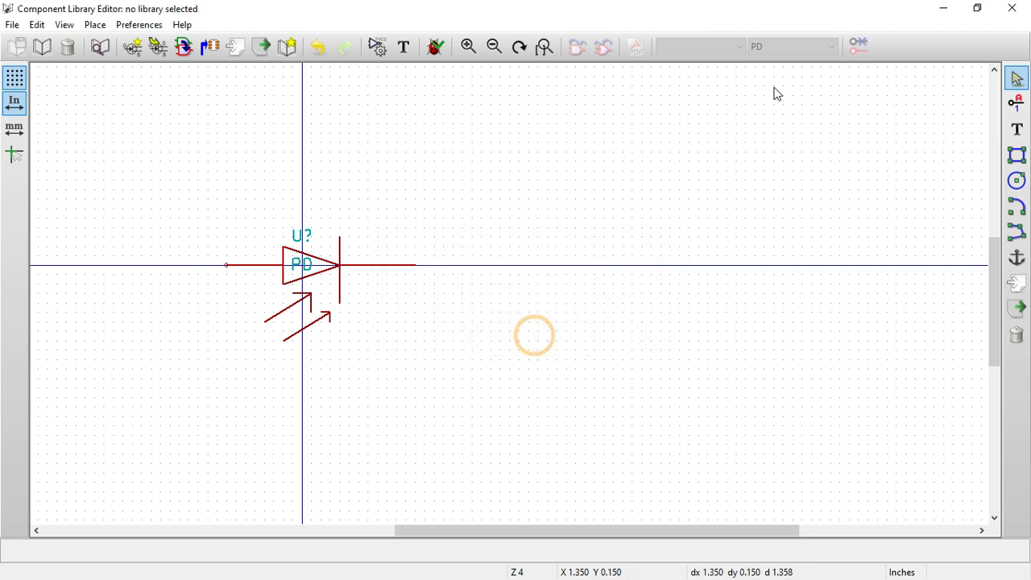
pyautogui.click(977, 8)
pyautogui.click(1007, 8)
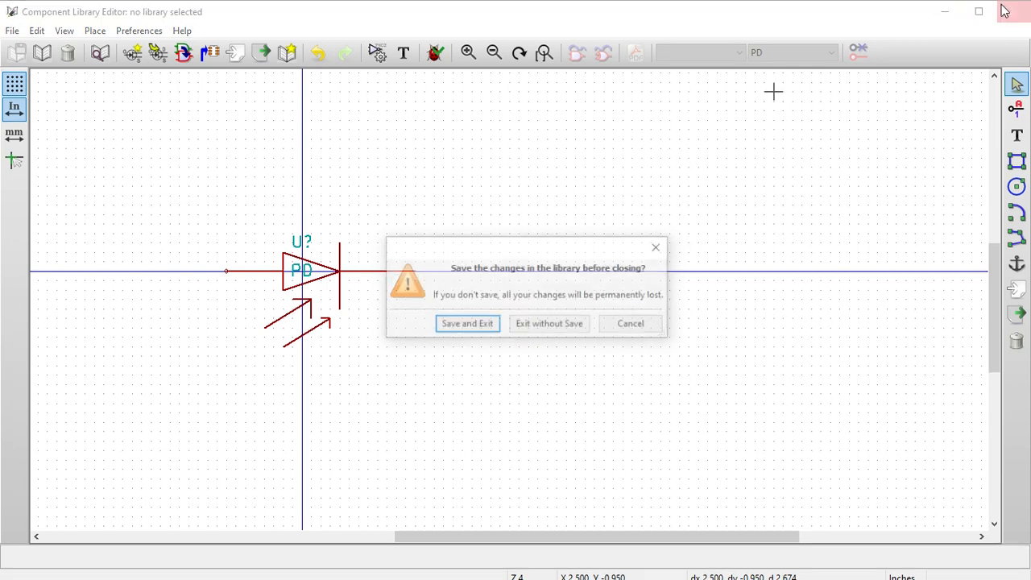
pyautogui.click(582, 325)
# Rotate the PD component upright with its cathode at the top and move it above the second vertical resistor
pyautogui.scroll(1, 560, 207)
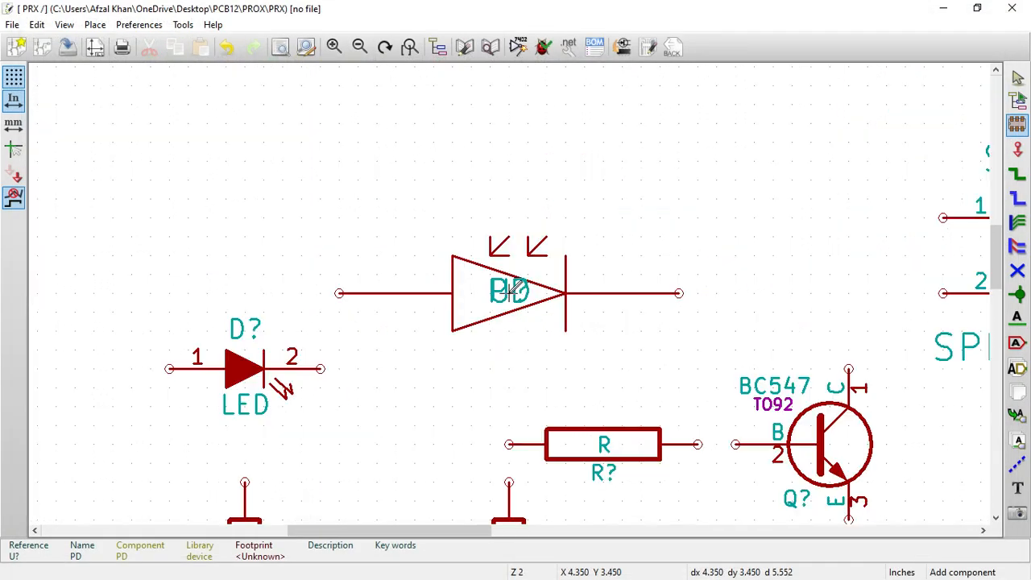
pyautogui.scroll(-1, 516, 290)
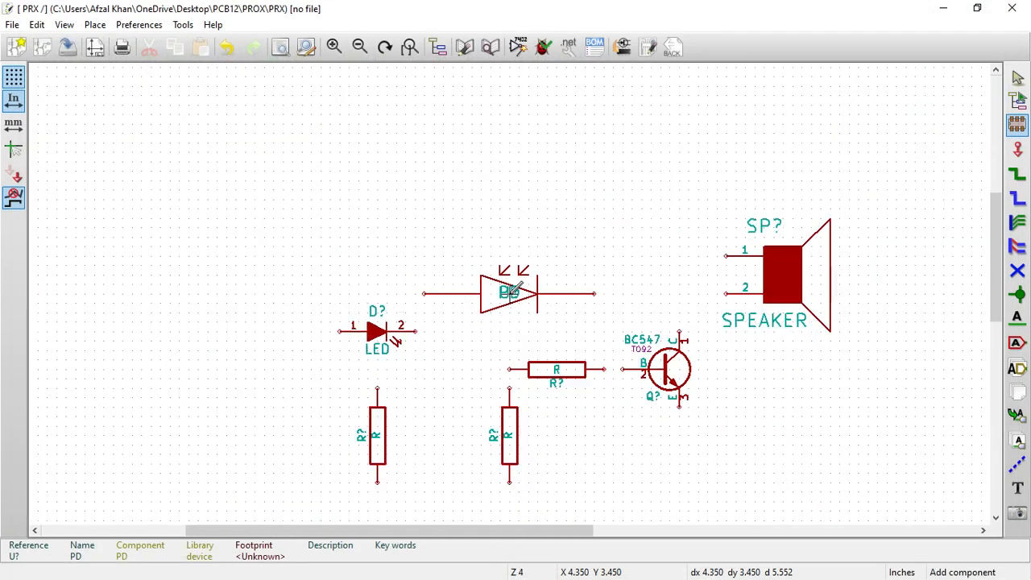
pyautogui.click(512, 292)
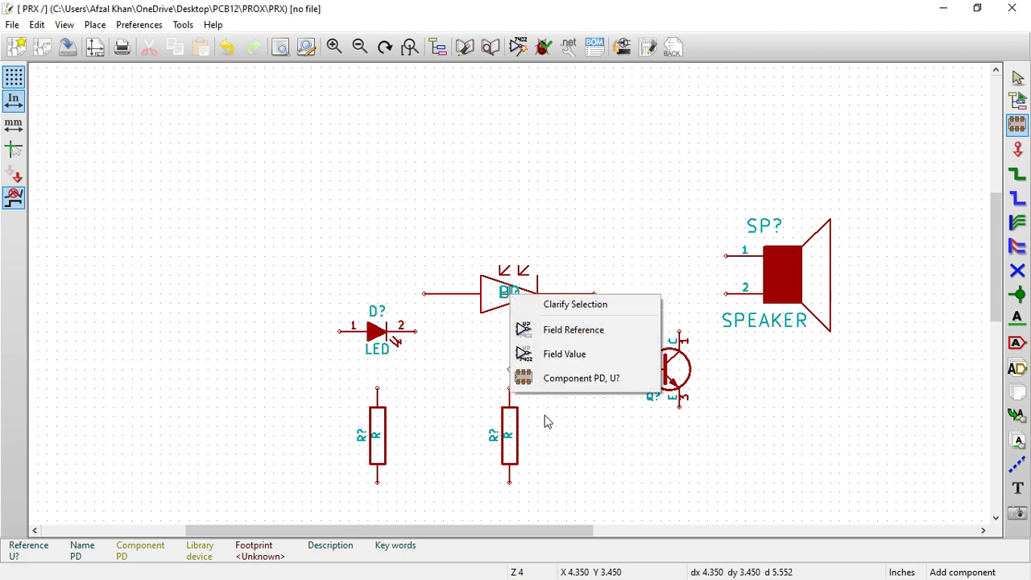
pyautogui.click(562, 378)
pyautogui.press('r')
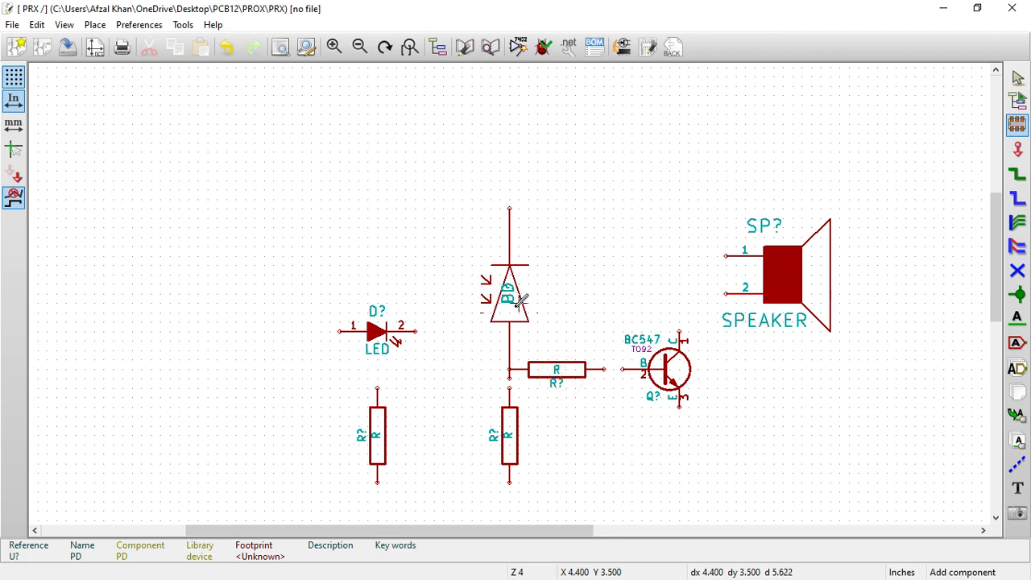
pyautogui.click(461, 272)
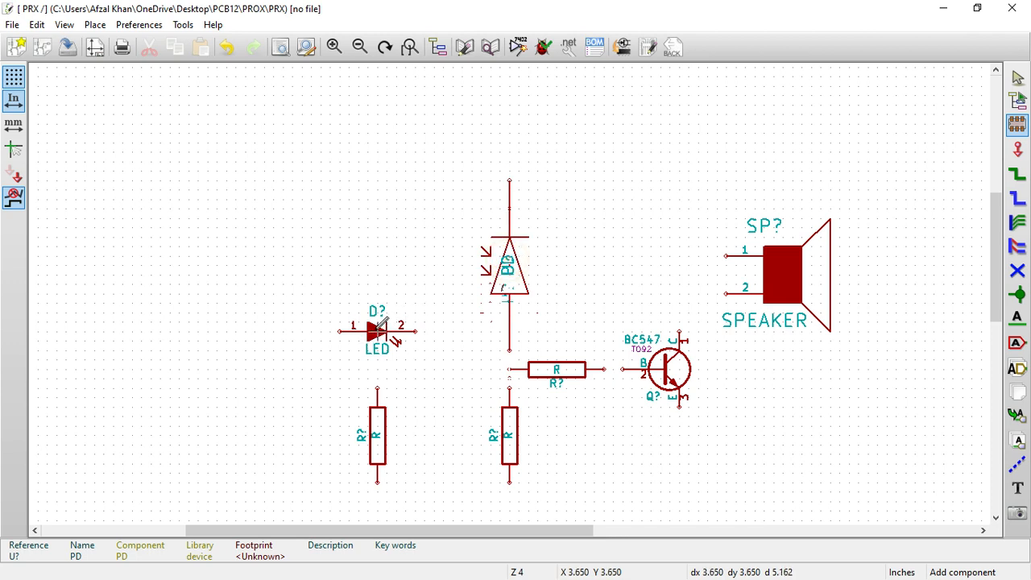
# Rotate the LED vertical with pin 1 at the top and move it above the first vertical resistor
pyautogui.press('r')
pyautogui.press('r')
pyautogui.press('r')
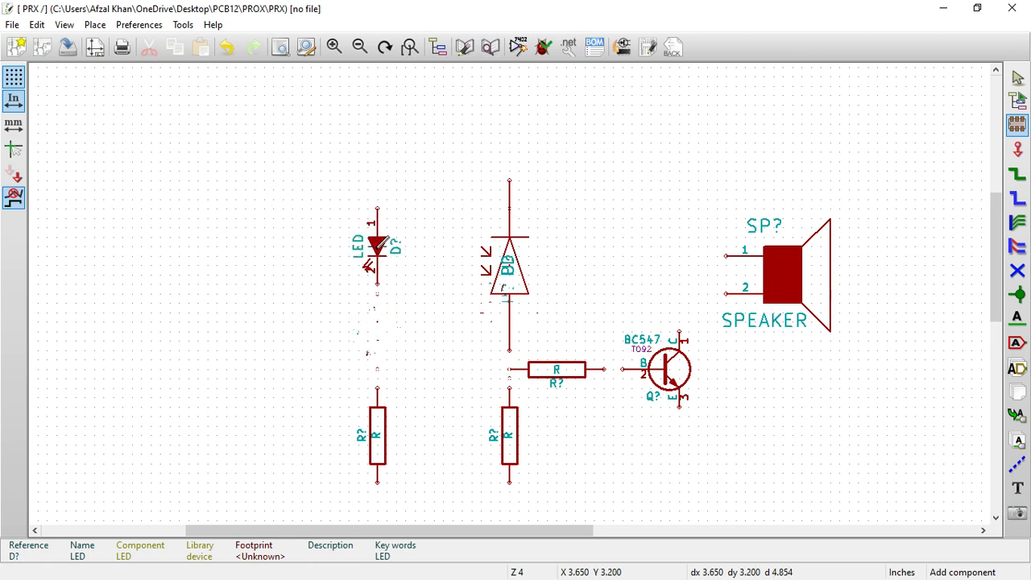
pyautogui.click(377, 247)
# Add a CONN_2 connector to the schematic above the photodiode
pyautogui.scroll(-3, 510, 287)
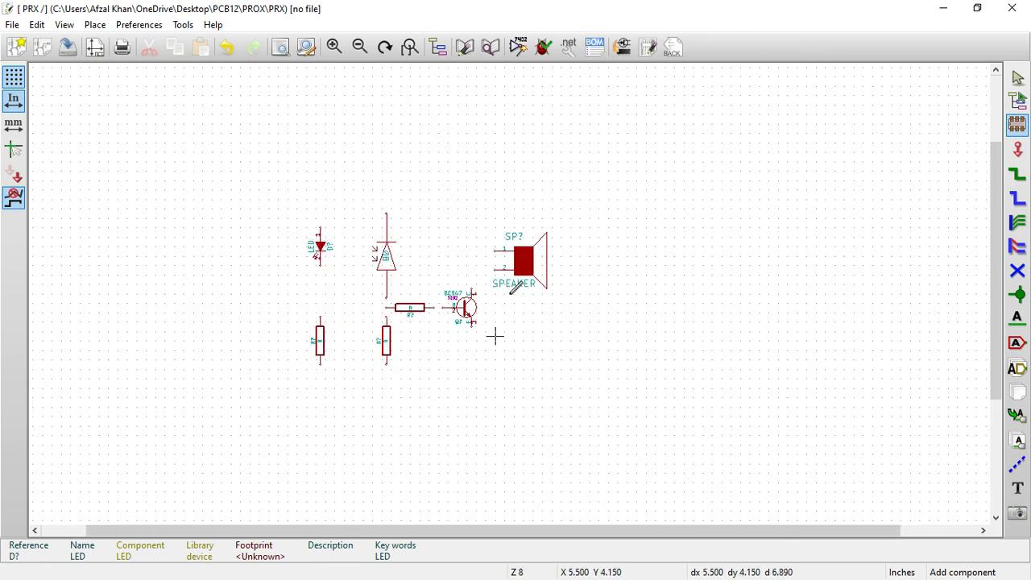
pyautogui.scroll(1, 513, 291)
pyautogui.click(511, 295)
pyautogui.write('CONN_2')
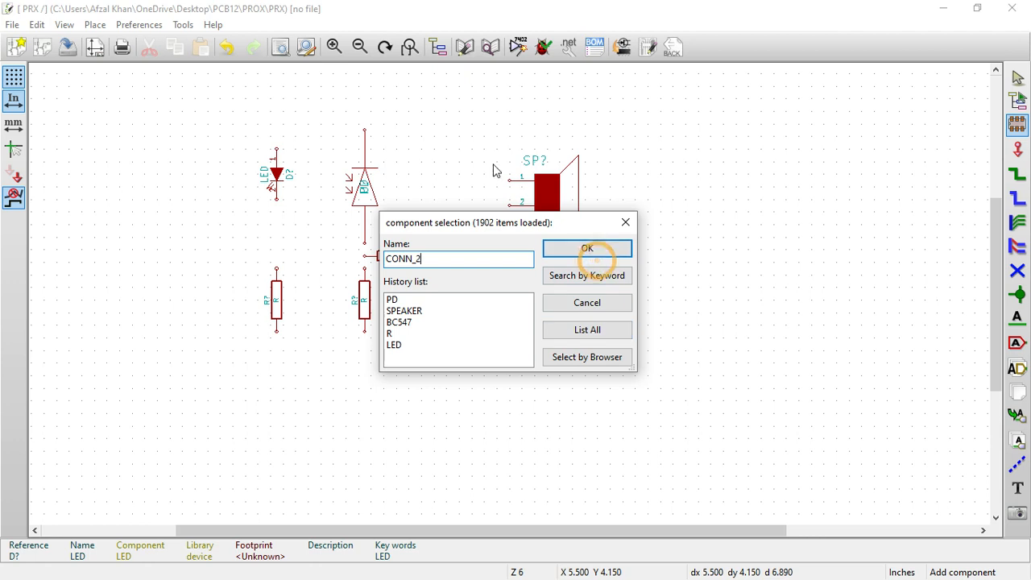
pyautogui.click(586, 247)
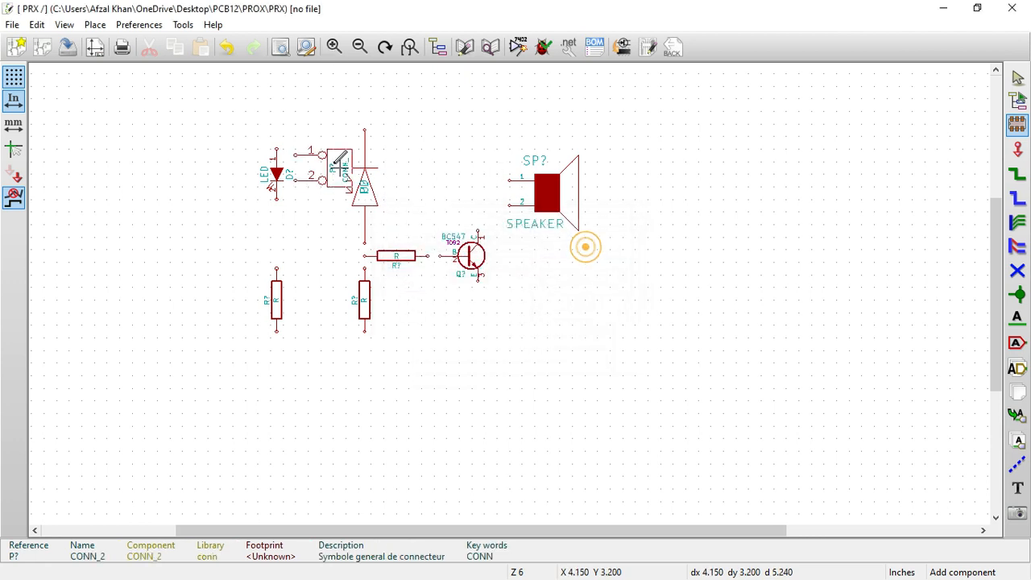
pyautogui.click(378, 78)
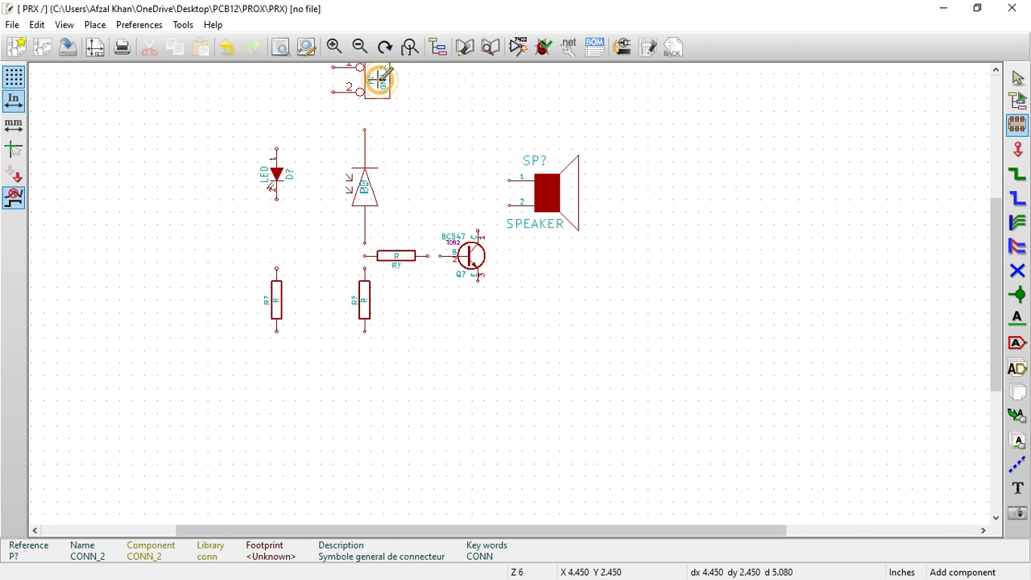
# Add a GND power symbol below and midway between the two vertical resistors
pyautogui.click(522, 370)
pyautogui.write('GN')
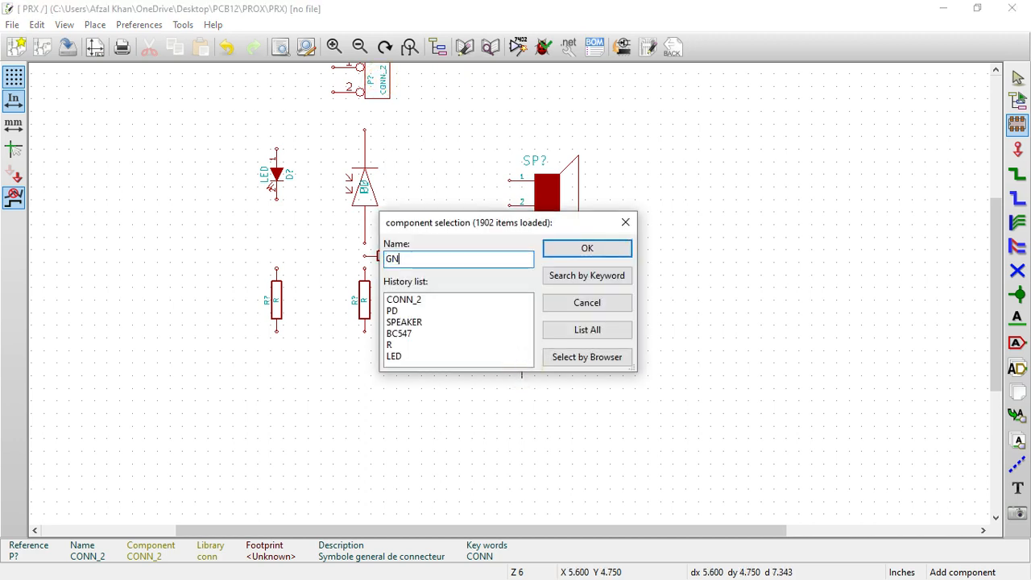
pyautogui.write('D')
pyautogui.click(610, 253)
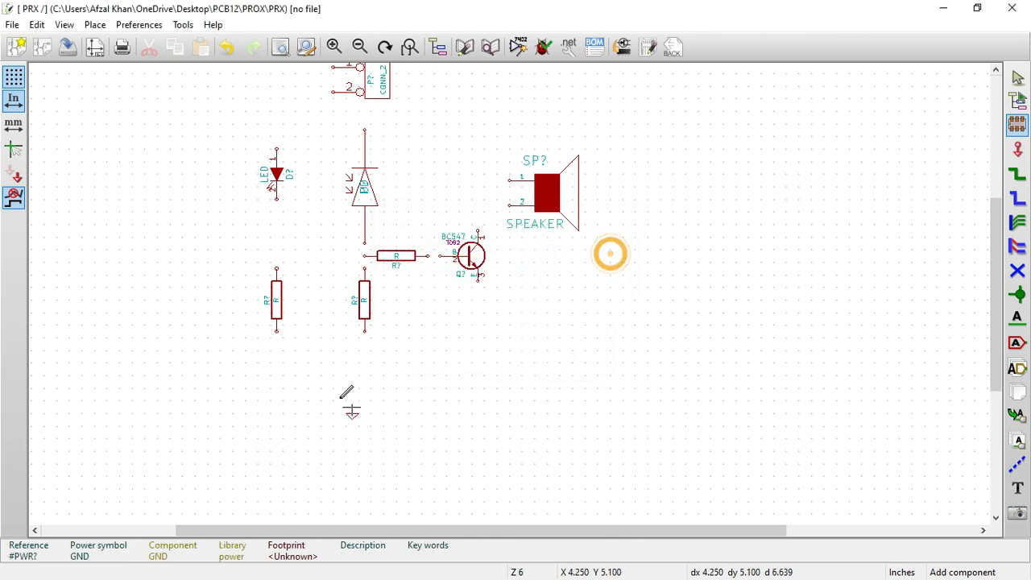
pyautogui.click(321, 380)
# Add a second GND power symbol just below pin 2 of the CONN_2 connector
pyautogui.scroll(1, 321, 380)
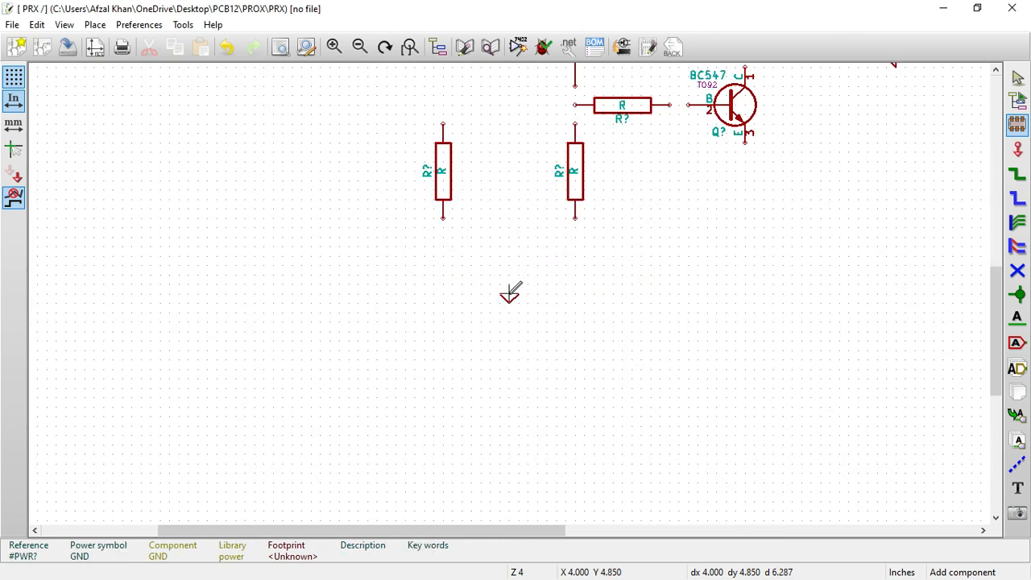
pyautogui.press('Home')
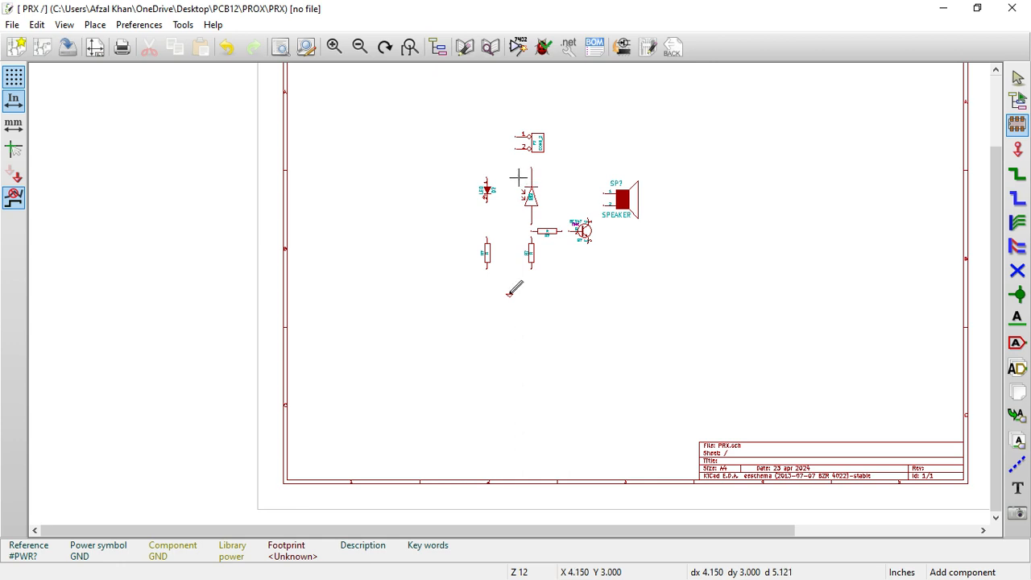
pyautogui.scroll(3, 518, 177)
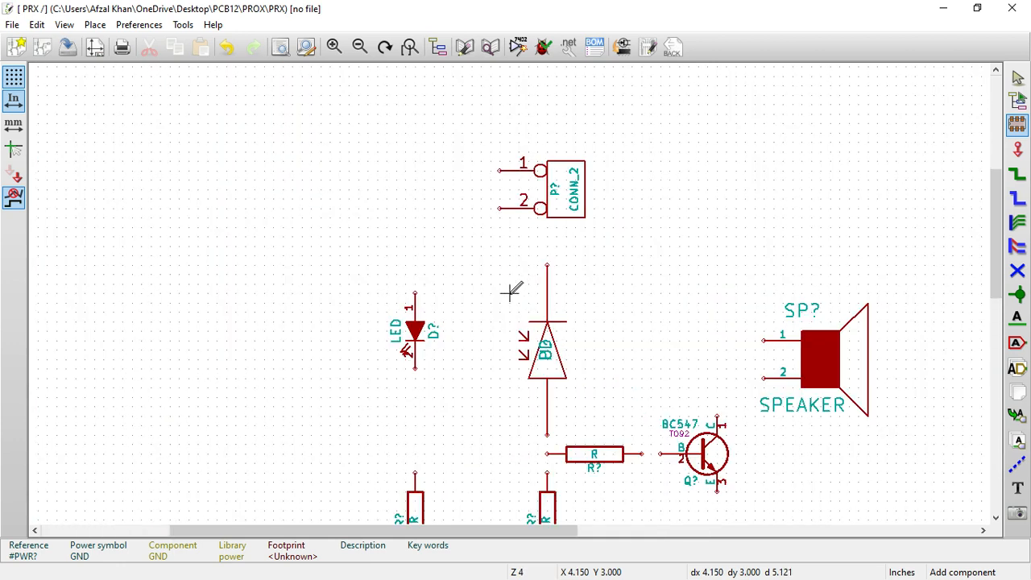
pyautogui.scroll(-2, 511, 292)
pyautogui.click(617, 442)
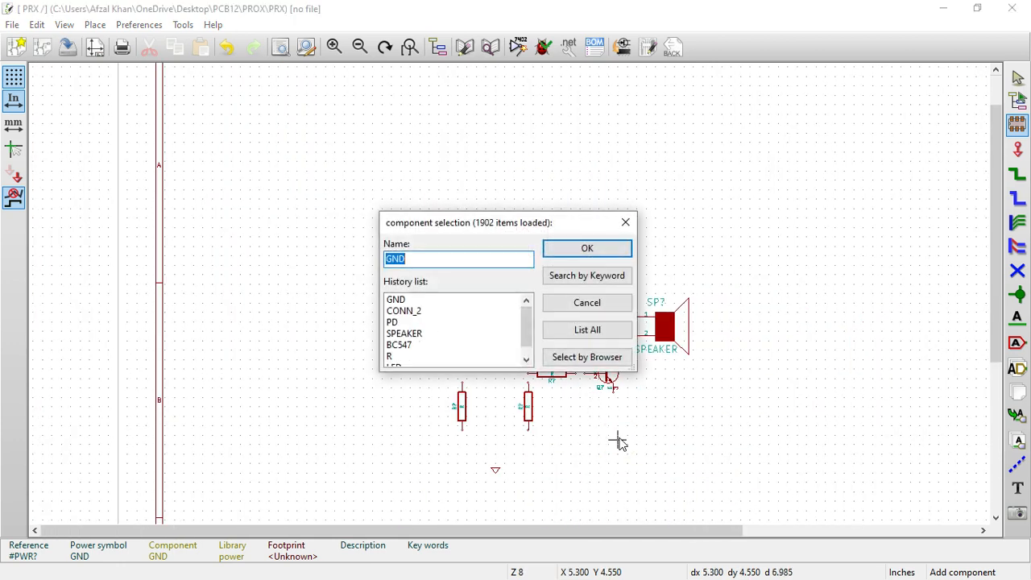
pyautogui.click(596, 258)
pyautogui.scroll(3, 511, 295)
pyautogui.scroll(-3, 504, 266)
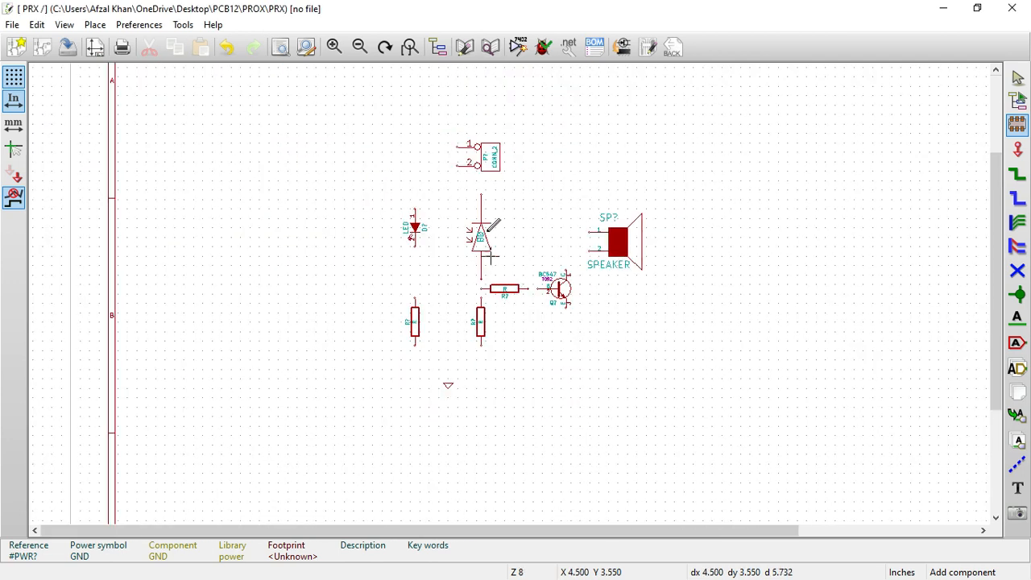
pyautogui.click(457, 179)
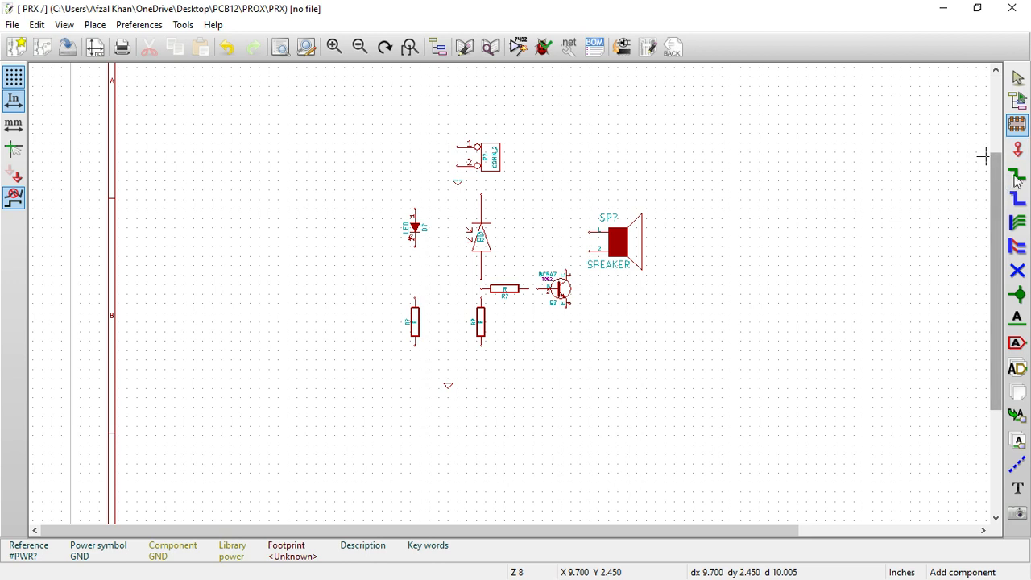
# Wire pin 2 of the LED down to the top end of the vertical resistor beneath it
pyautogui.click(1018, 176)
pyautogui.scroll(3, 362, 318)
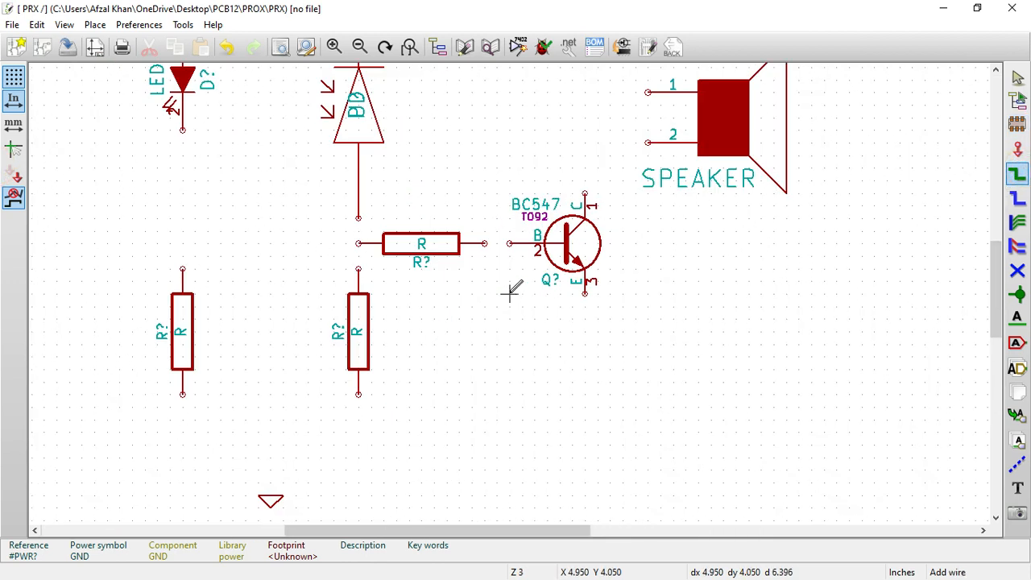
pyautogui.click(183, 132)
pyautogui.click(183, 270)
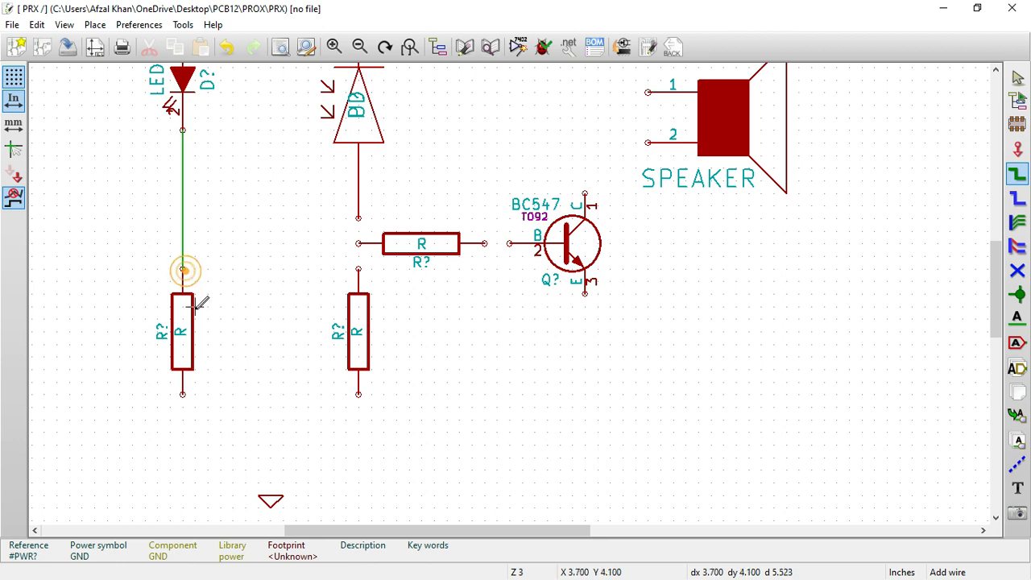
# Wire the lower ends of the two vertical resistors together and connect the BC547 emitter to the same line
pyautogui.click(183, 394)
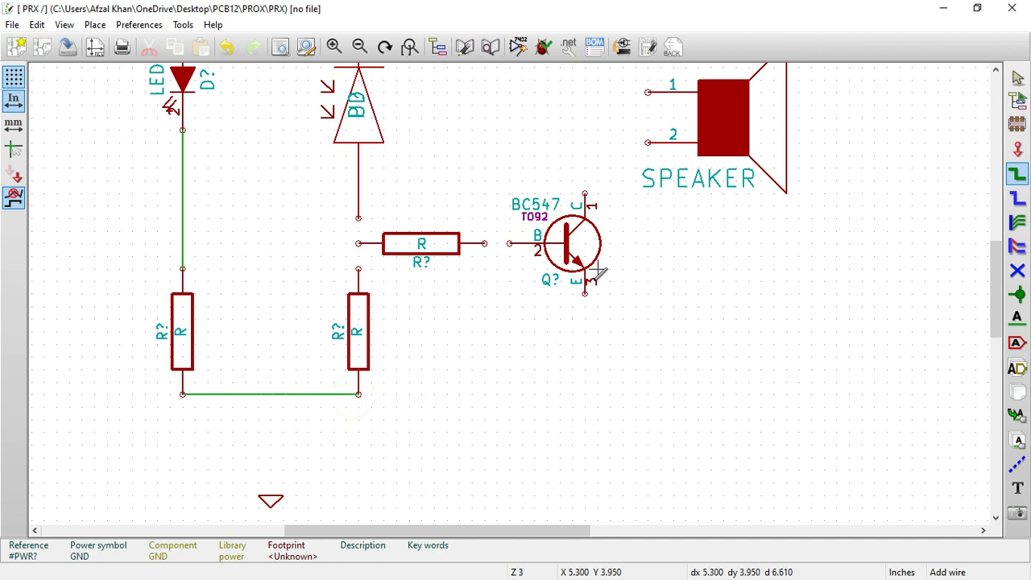
pyautogui.click(585, 293)
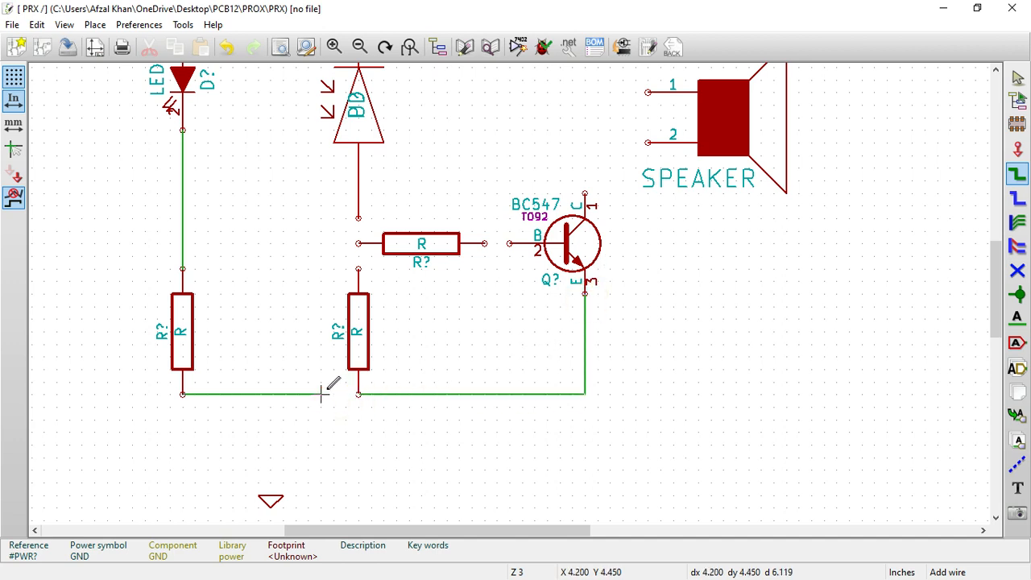
pyautogui.click(358, 394)
# Wire the horizontal resistor to the BC547 base and join its other end with the photodiode and the second vertical resistor
pyautogui.click(486, 244)
pyautogui.click(510, 244)
pyautogui.scroll(2, 361, 228)
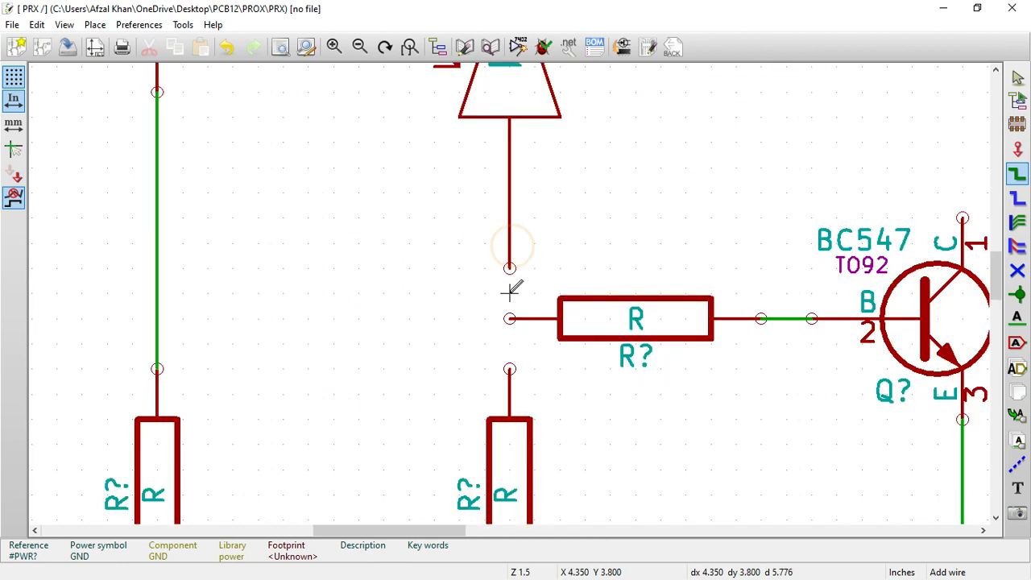
pyautogui.click(510, 269)
pyautogui.click(510, 318)
pyautogui.click(510, 369)
pyautogui.scroll(-3, 510, 369)
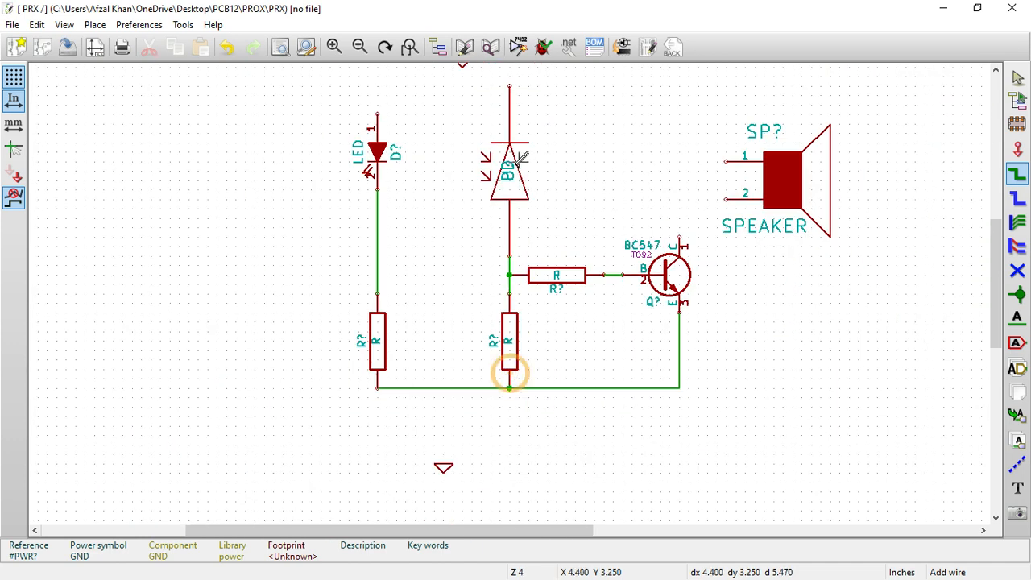
# Wire pin 1 of the LED across to the top end of the photodiode
pyautogui.scroll(1, 381, 216)
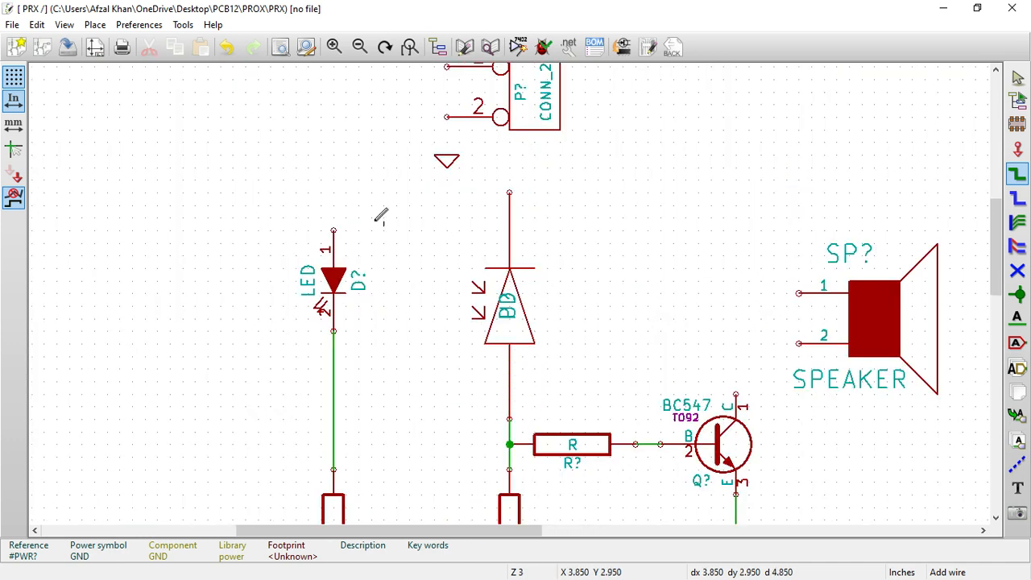
pyautogui.click(335, 230)
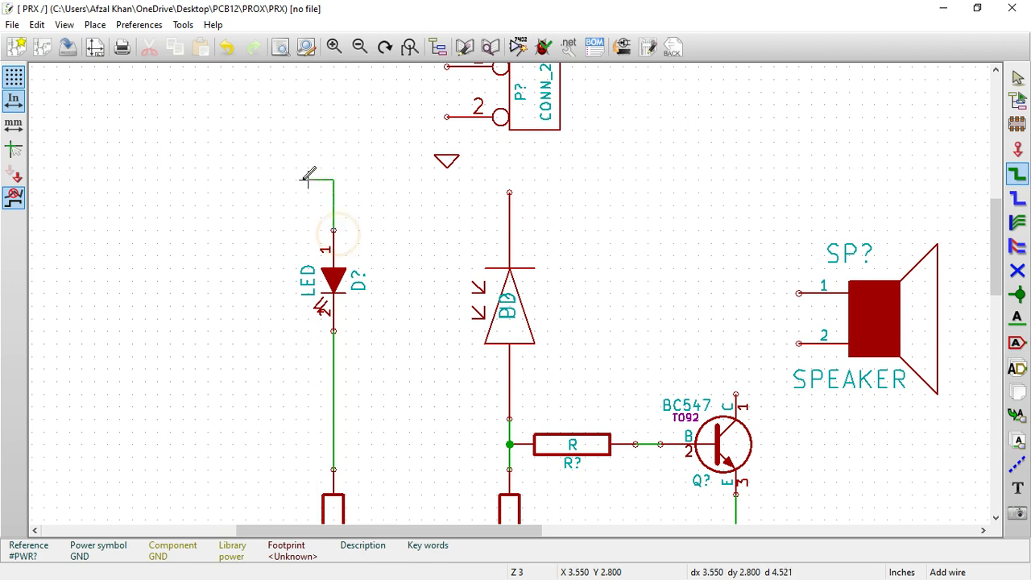
pyautogui.click(509, 191)
# Connect pin 1 of CONN_2 to the wire that joins the LED and the photodiode
pyautogui.click(405, 171)
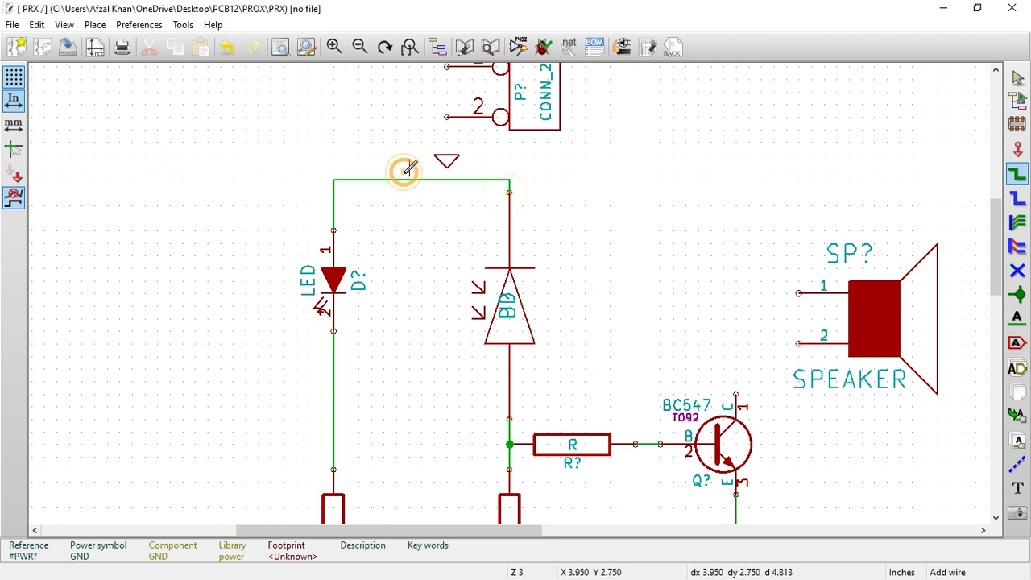
pyautogui.click(410, 178)
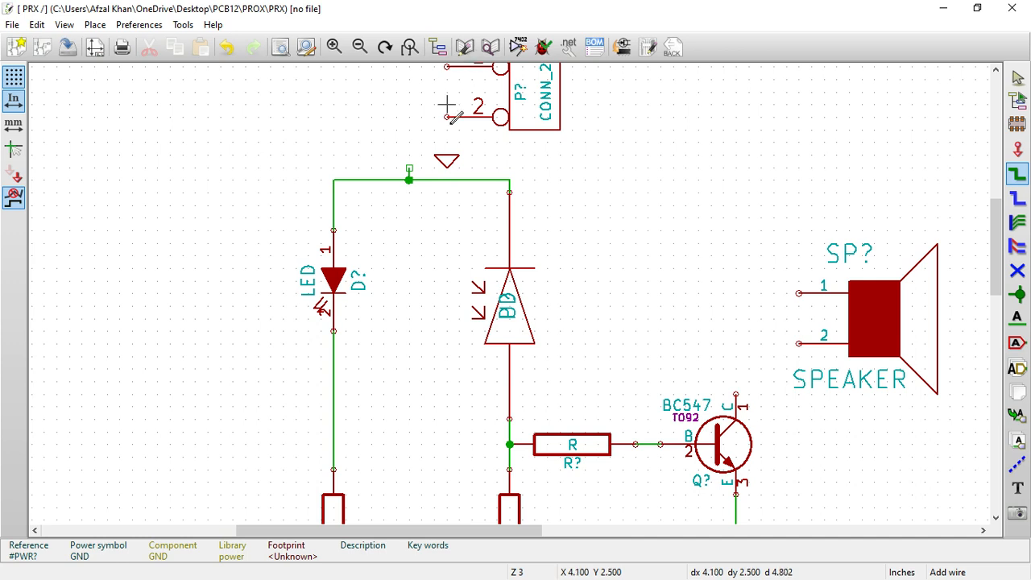
pyautogui.scroll(2, 447, 131)
pyautogui.click(508, 167)
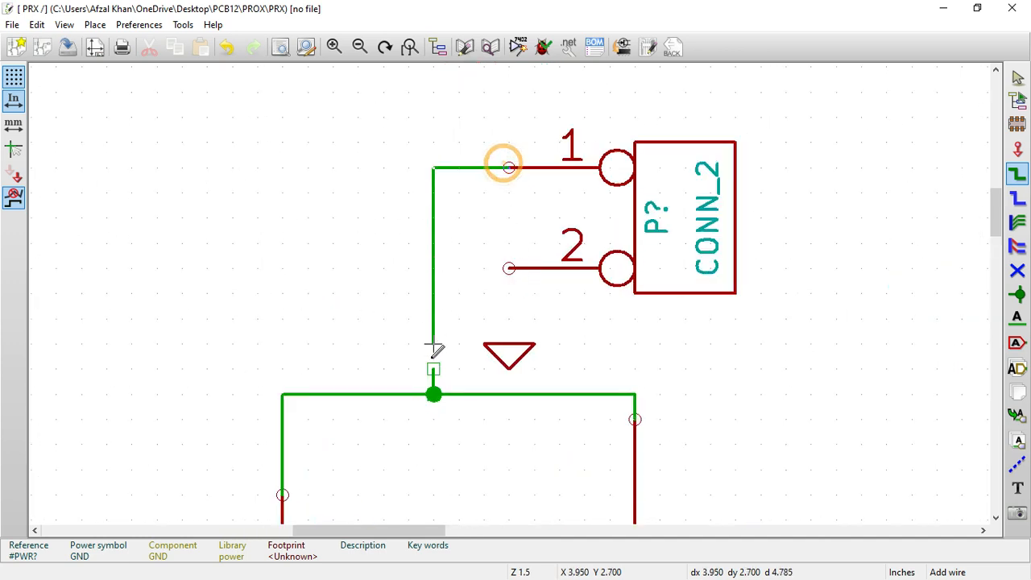
pyautogui.click(434, 368)
# Wire pin 2 of CONN_2 to the GND symbol below it, undoing the misplaced wire end
pyautogui.click(508, 344)
pyautogui.doubleClick(535, 268)
pyautogui.click(226, 47)
pyautogui.click(226, 47)
pyautogui.click(510, 269)
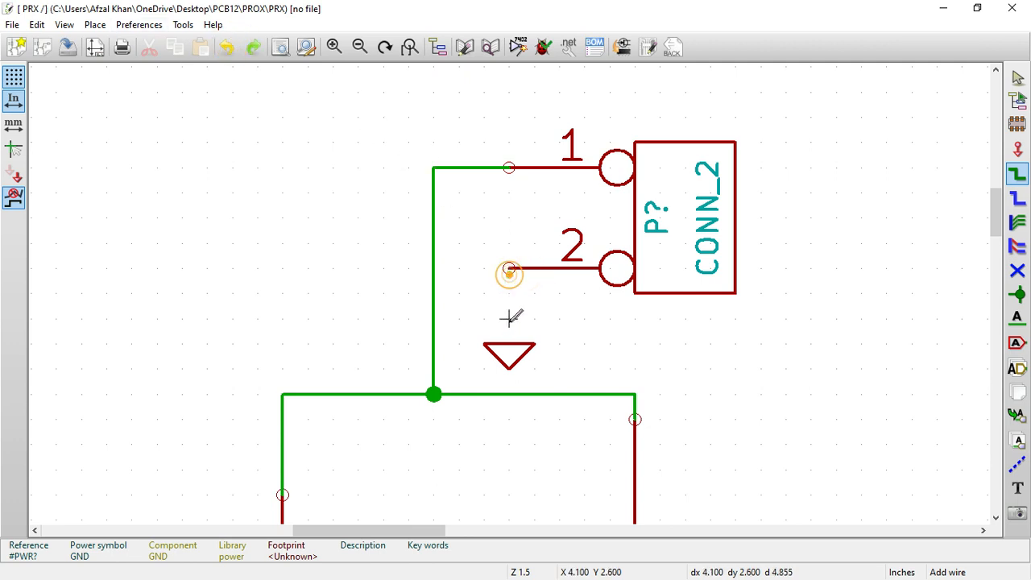
# Move the speaker so that its pins line up vertically above the BC547 collector
pyautogui.scroll(-3, 509, 318)
pyautogui.scroll(2, 510, 288)
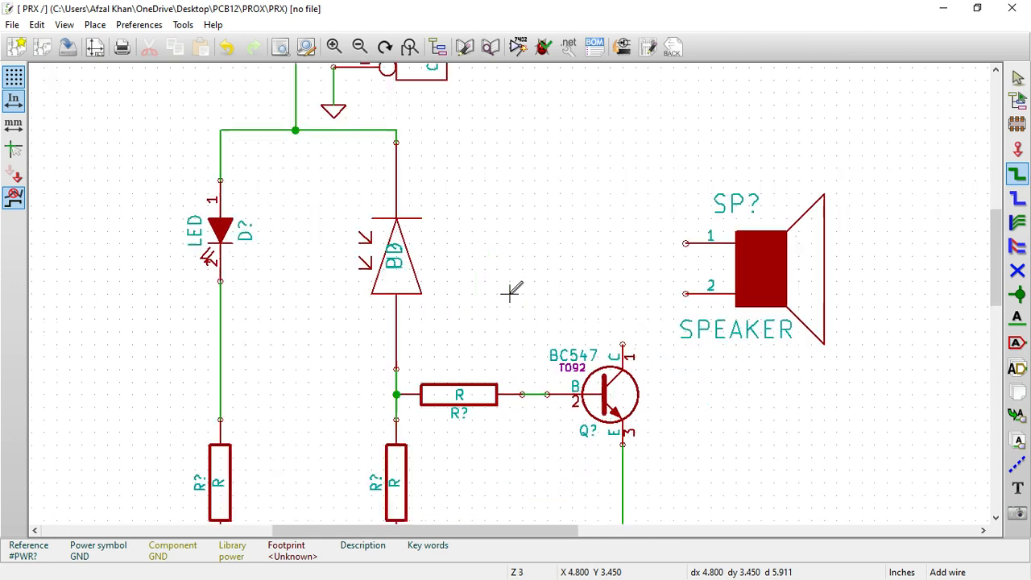
pyautogui.scroll(-1, 511, 286)
pyautogui.scroll(1, 510, 294)
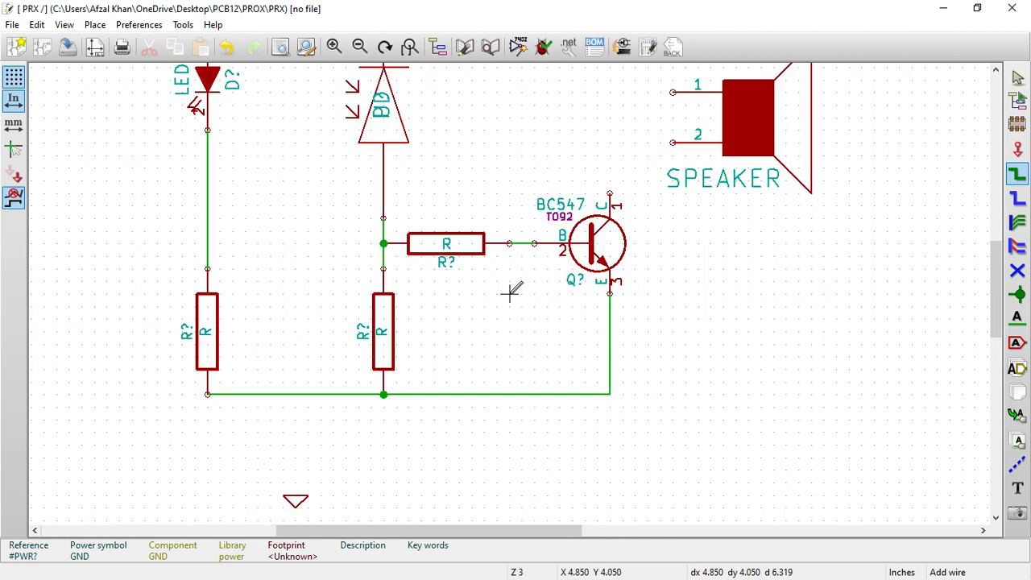
pyautogui.scroll(-2, 511, 287)
pyautogui.scroll(1, 508, 158)
pyautogui.scroll(1, 510, 292)
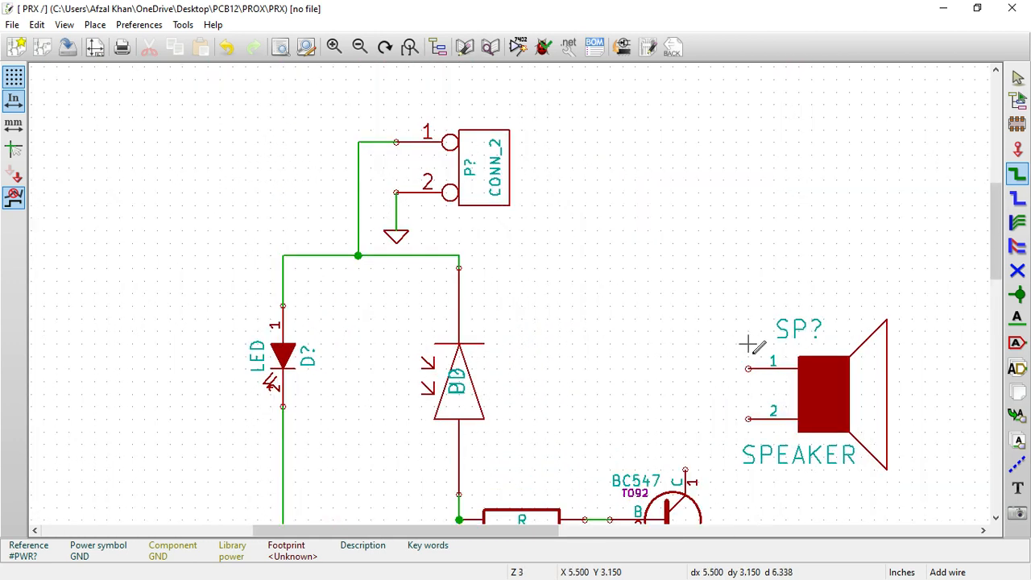
pyautogui.click(761, 266)
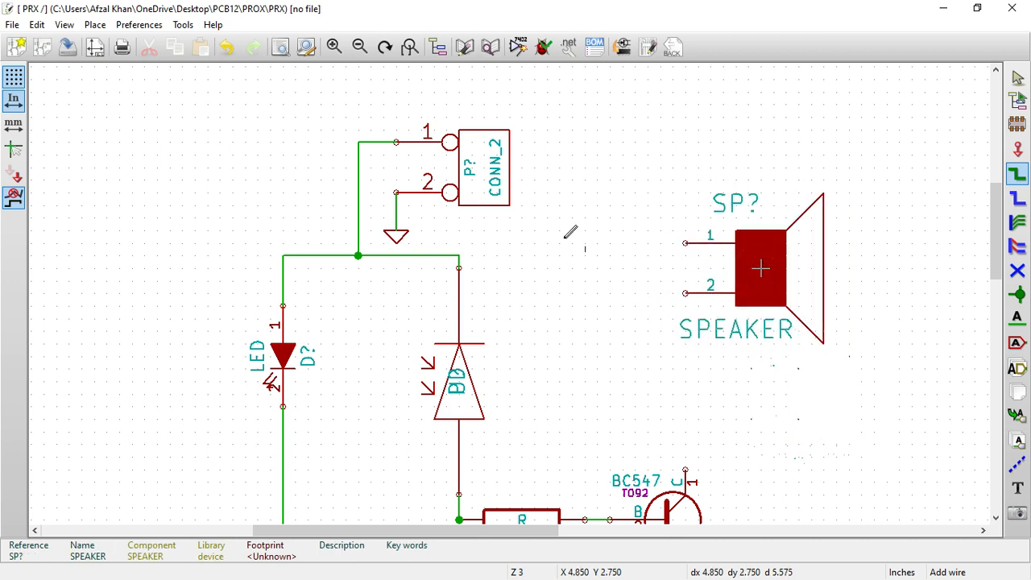
# Wire speaker pin 1 to the supply line above the photodiode and speaker pin 2 to the BC547 collector
pyautogui.click(459, 255)
pyautogui.click(684, 243)
pyautogui.click(685, 294)
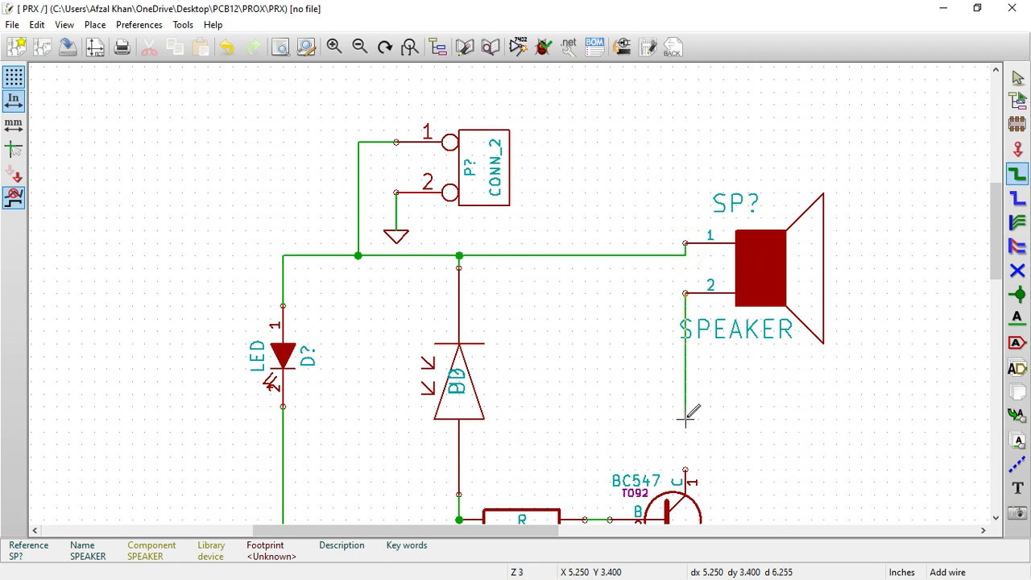
pyautogui.click(685, 466)
# Move the lower GND symbol up closer to the wire beneath the vertical resistors and connect it to that wire
pyautogui.scroll(-2, 518, 288)
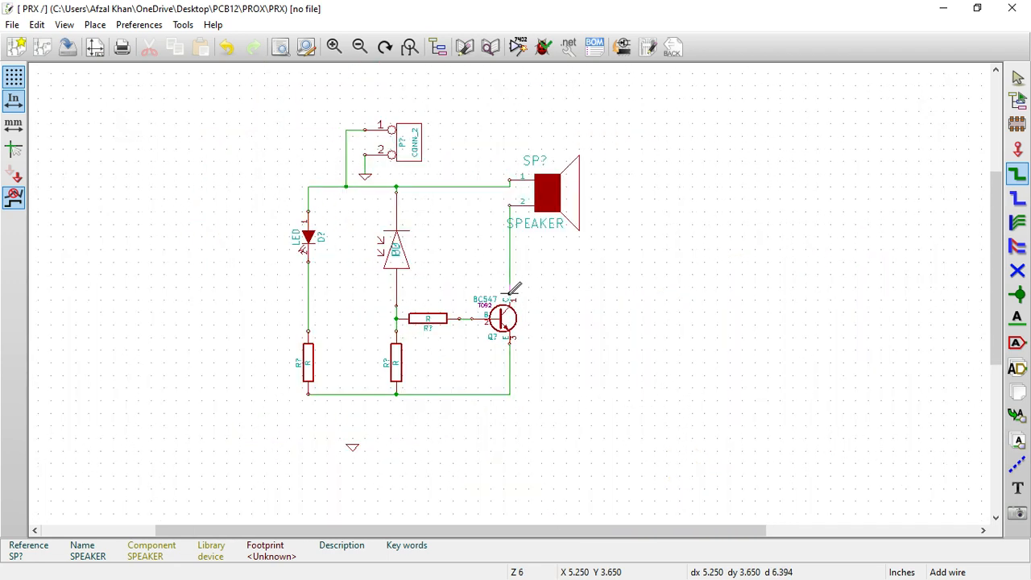
pyautogui.scroll(3, 352, 457)
pyautogui.scroll(1, 511, 292)
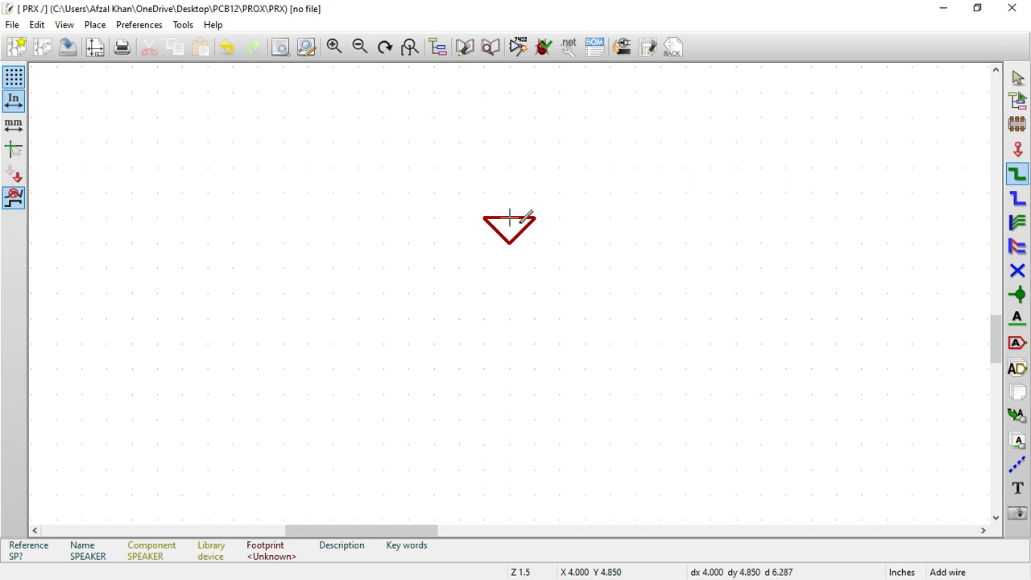
pyautogui.click(510, 218)
pyautogui.scroll(-2, 511, 218)
pyautogui.scroll(-1, 511, 290)
pyautogui.scroll(3, 511, 293)
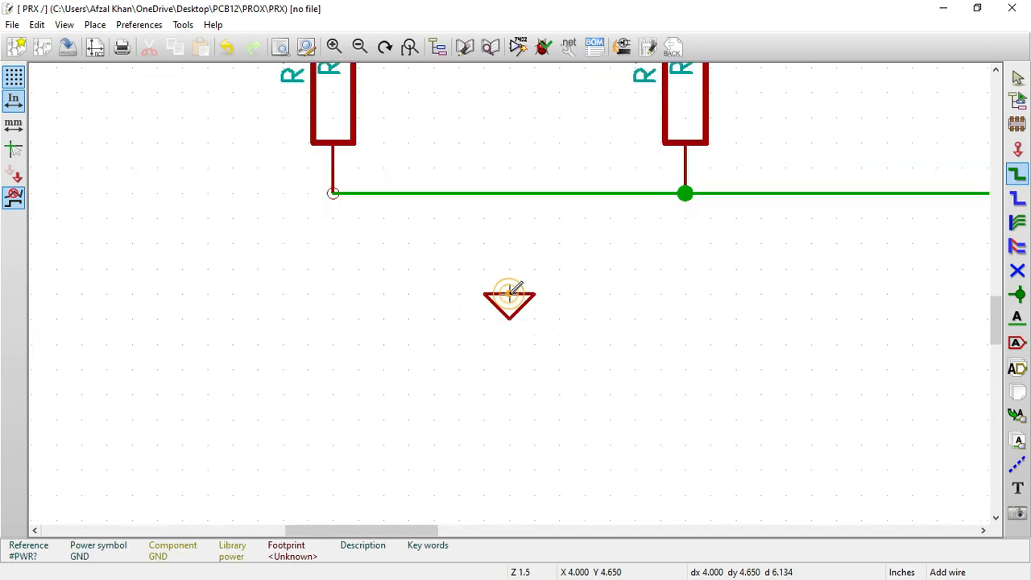
pyautogui.click(508, 141)
pyautogui.click(511, 292)
pyautogui.scroll(-2, 516, 288)
pyautogui.scroll(-4, 522, 266)
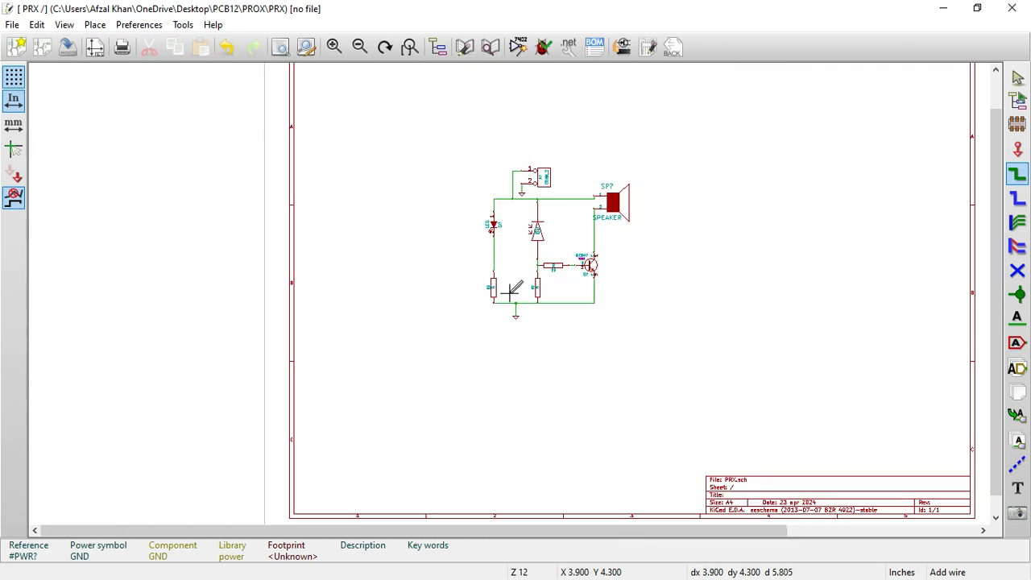
pyautogui.scroll(3, 512, 291)
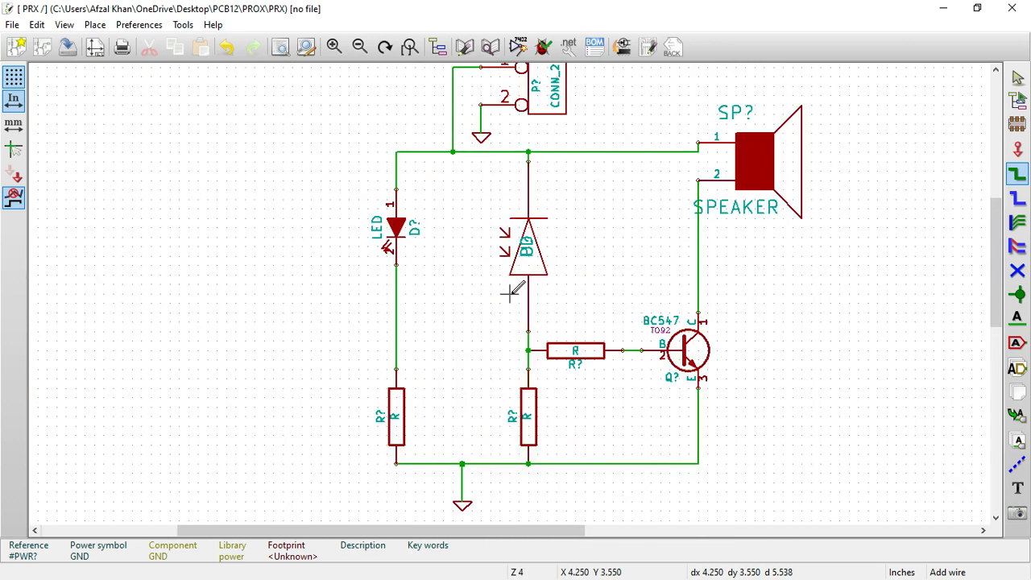
pyautogui.click(781, 334)
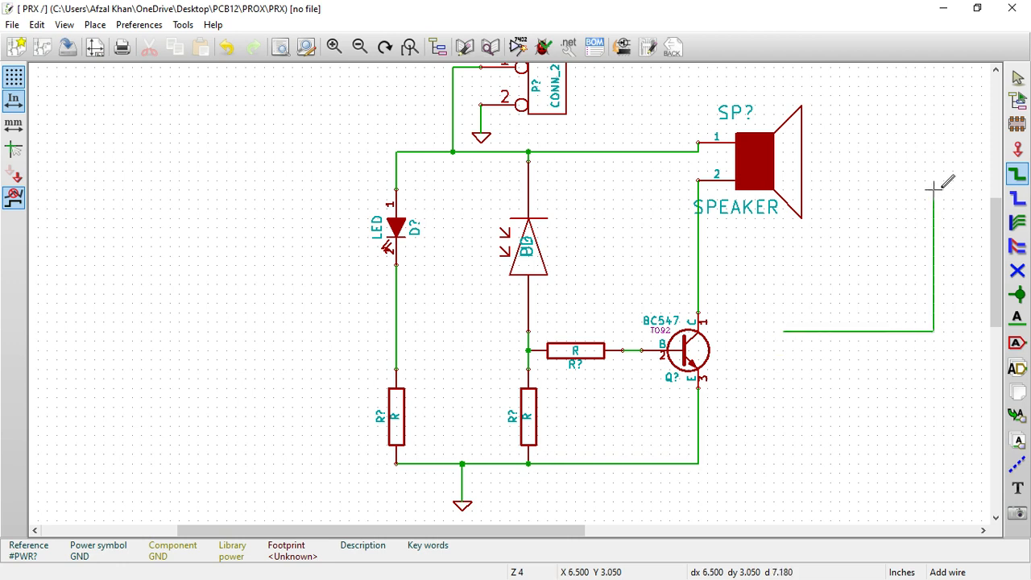
pyautogui.press('Escape')
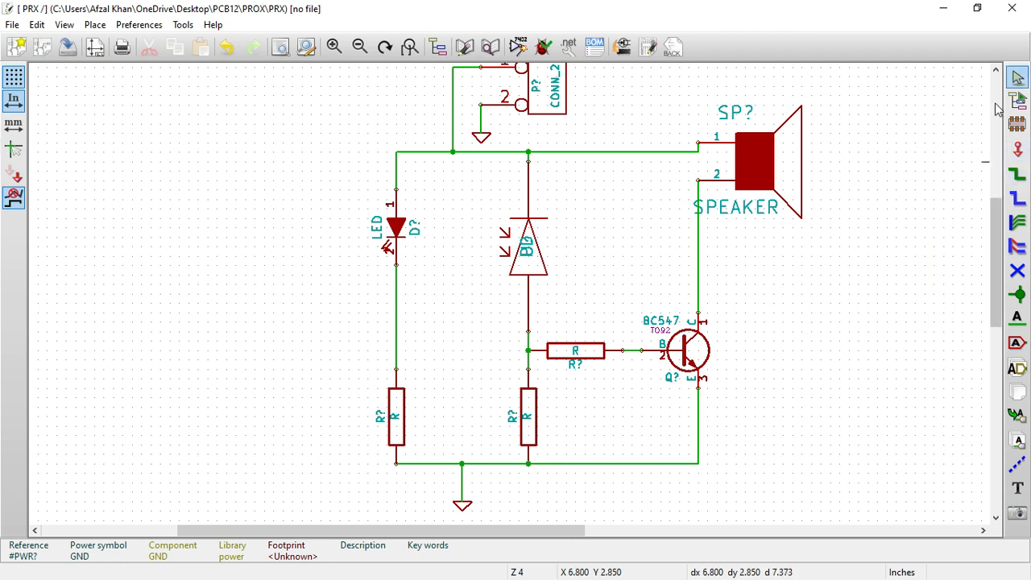
# Add a PWR_FLAG symbol from the power library beside the ground wire at pin 2 of CONN_2
pyautogui.click(1018, 123)
pyautogui.click(854, 277)
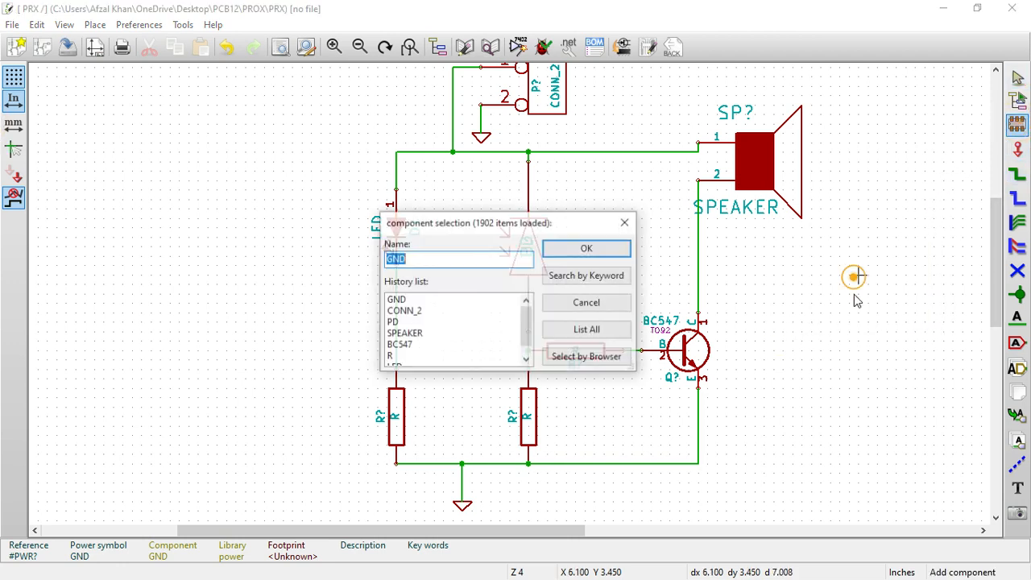
pyautogui.click(577, 355)
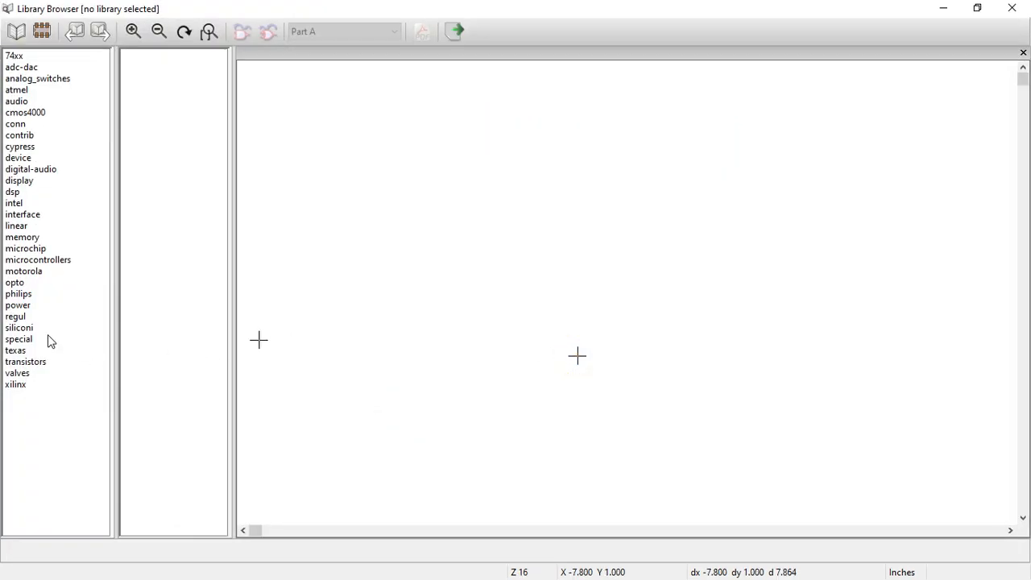
pyautogui.click(8, 307)
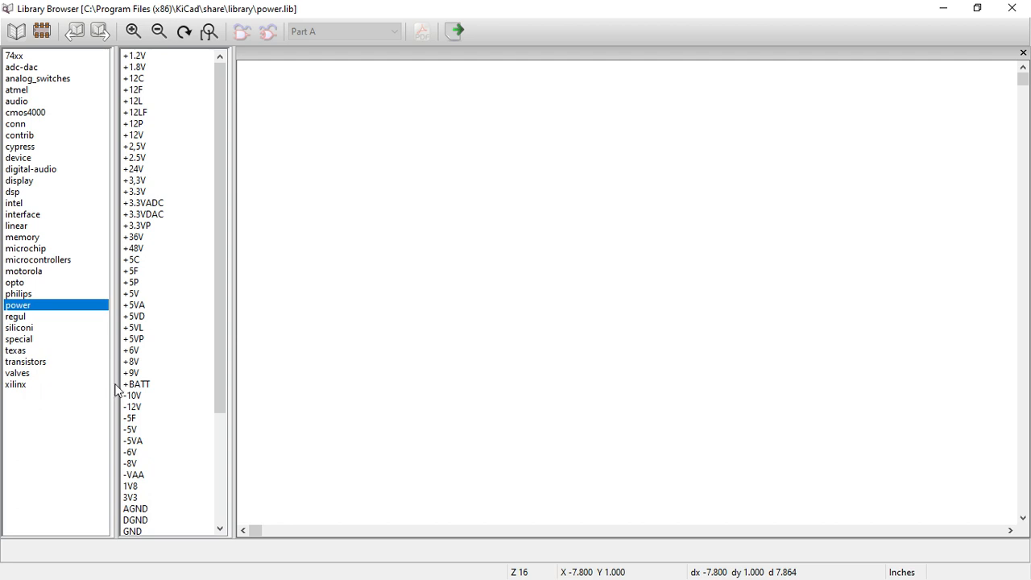
pyautogui.scroll(-5, 141, 400)
pyautogui.click(177, 433)
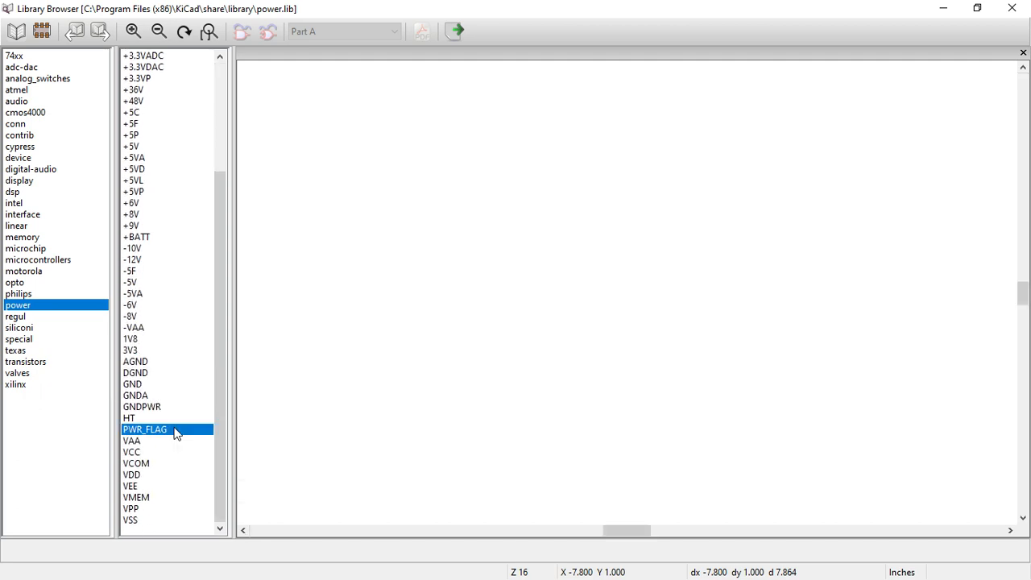
pyautogui.doubleClick(177, 434)
pyautogui.scroll(-2, 736, 172)
pyautogui.scroll(4, 484, 295)
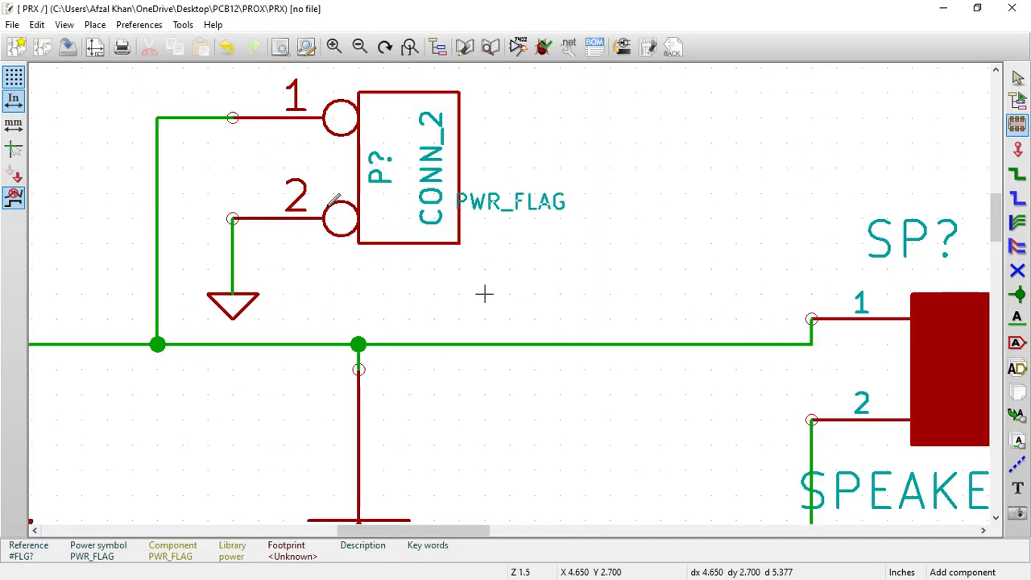
pyautogui.click(207, 241)
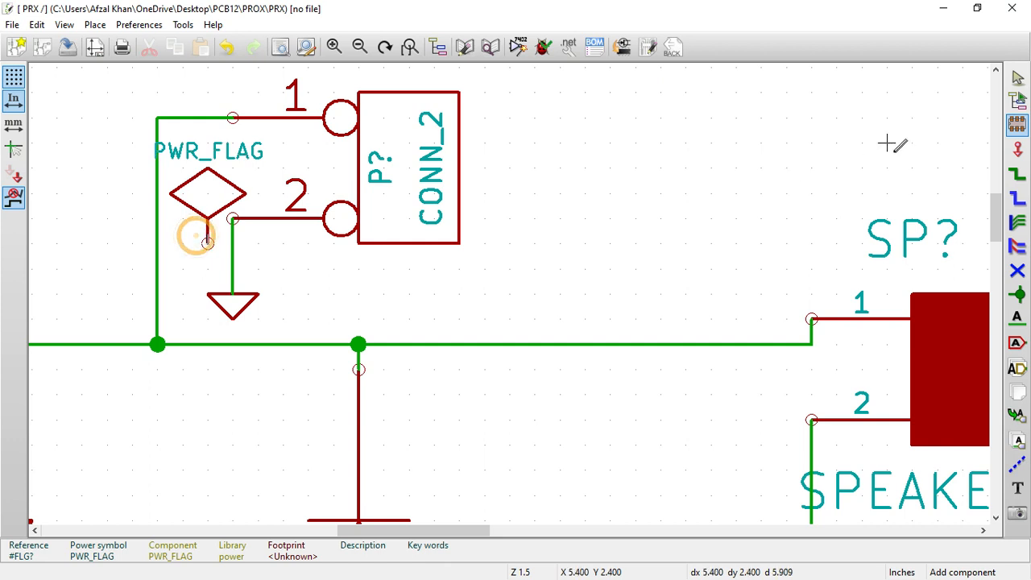
# Wire the PWR_FLAG pin to the ground wire between CONN_2 pin 2 and the GND symbol
pyautogui.click(1017, 173)
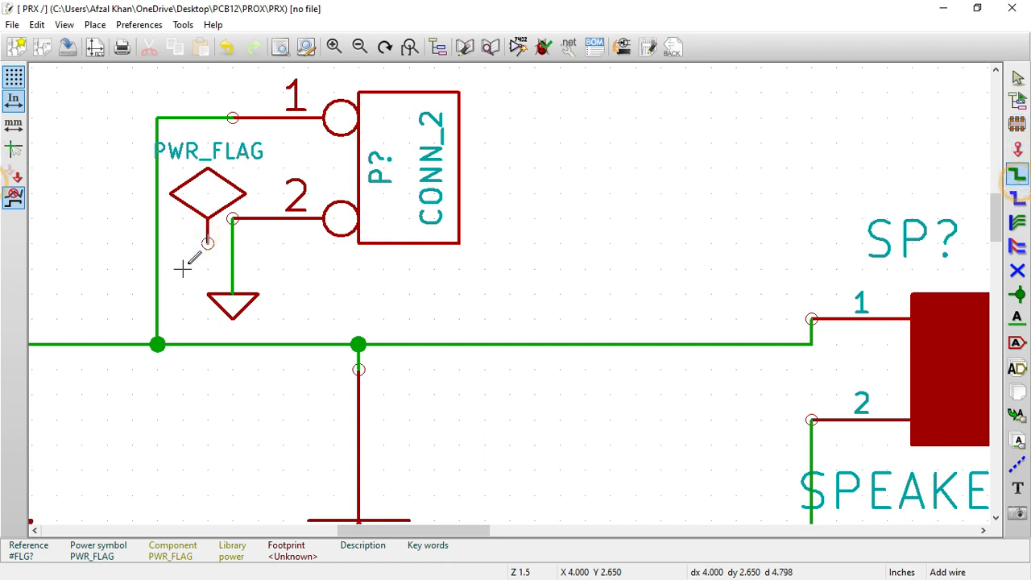
pyautogui.click(207, 242)
pyautogui.click(232, 243)
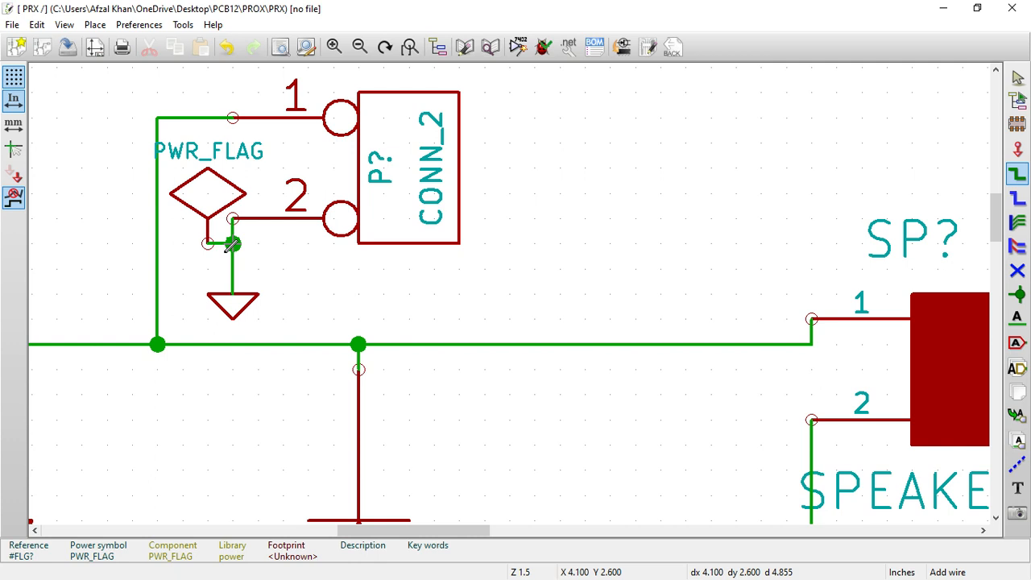
# Annotate the schematic so that all components receive reference numbers
pyautogui.click(529, 56)
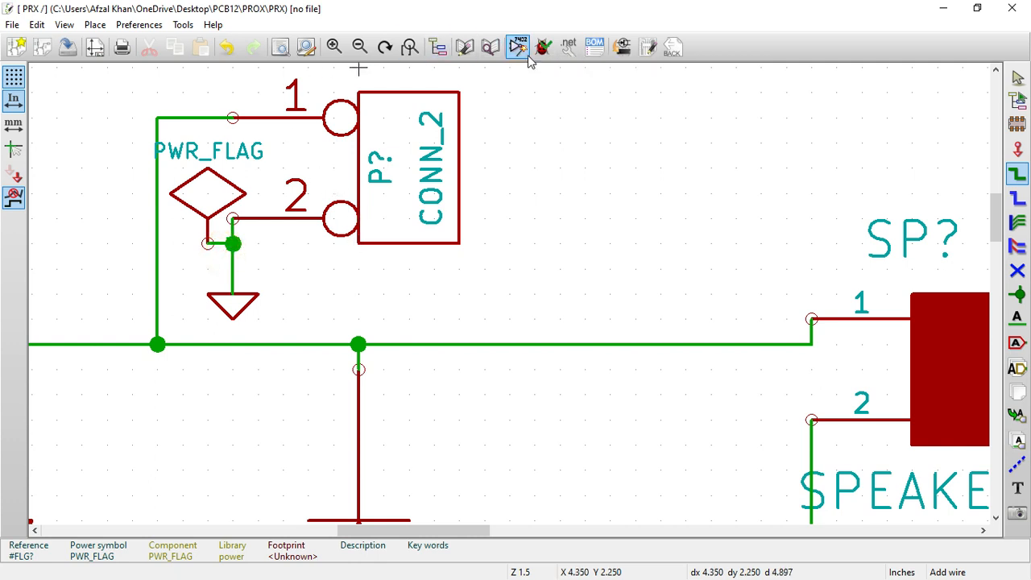
pyautogui.click(596, 458)
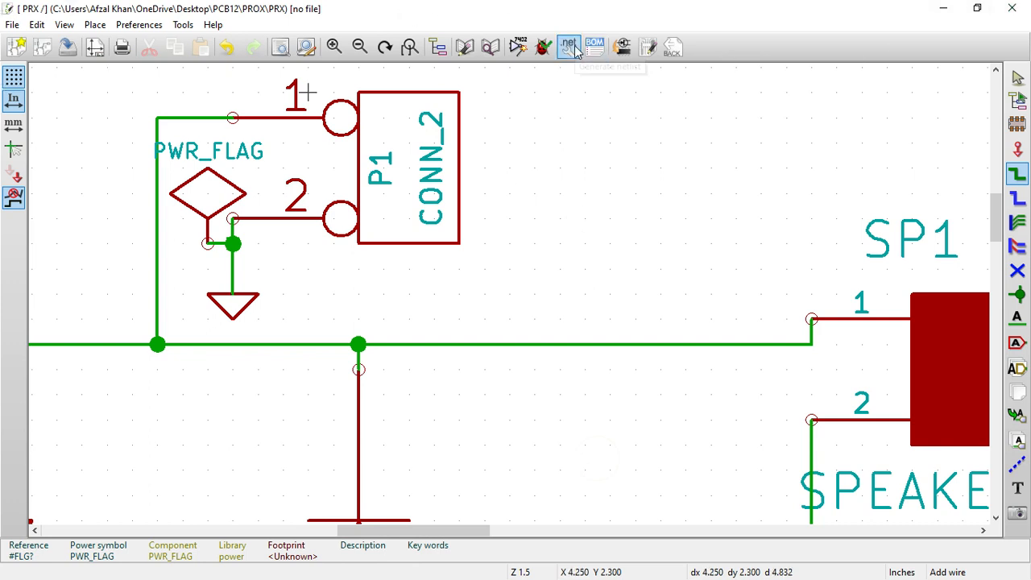
# Run the electrical rules check on the schematic twice, closing the check window after each run
pyautogui.click(541, 48)
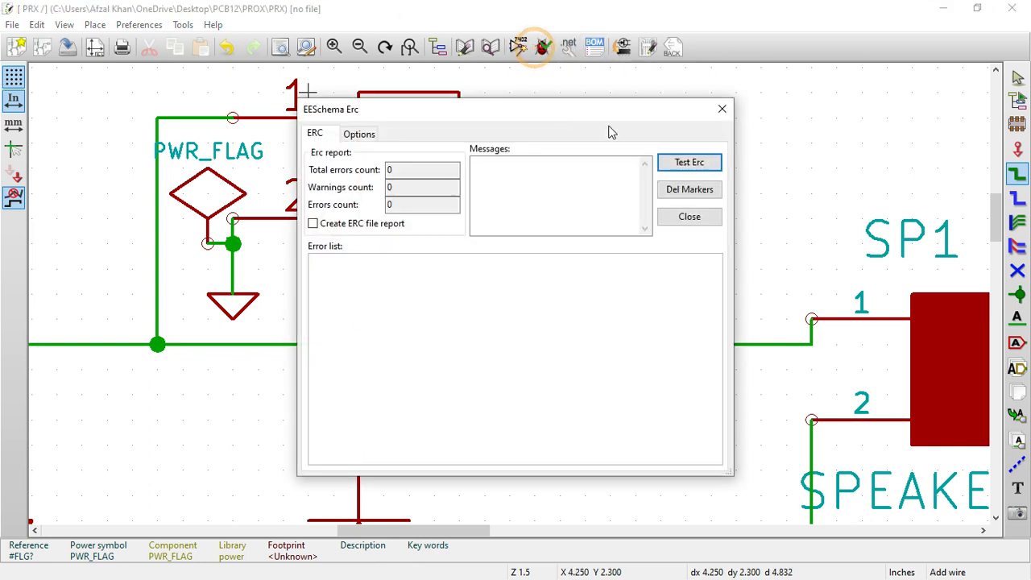
pyautogui.click(689, 162)
pyautogui.click(708, 213)
pyautogui.scroll(-2, 512, 291)
pyautogui.scroll(-1, 512, 292)
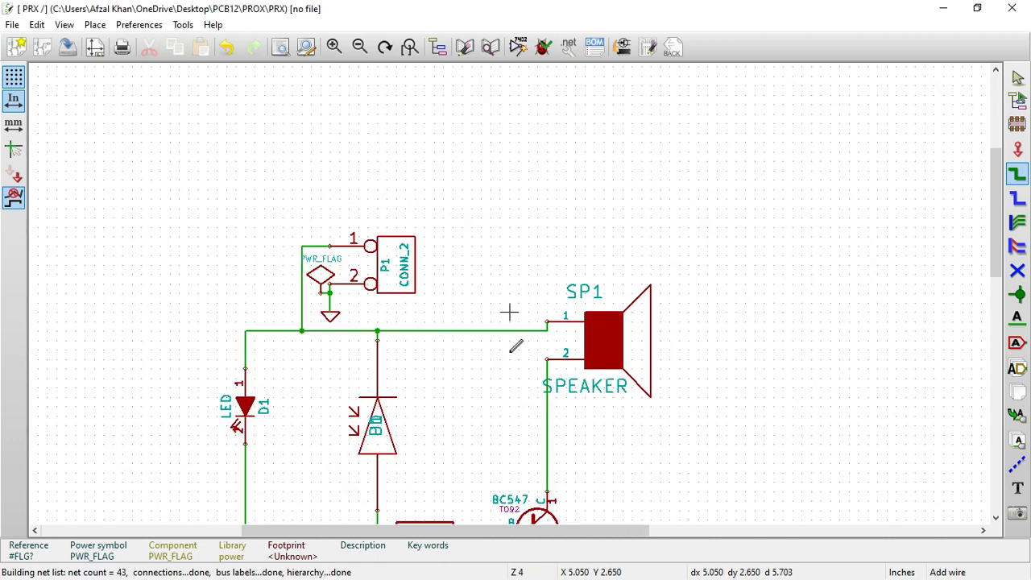
pyautogui.scroll(-2, 511, 311)
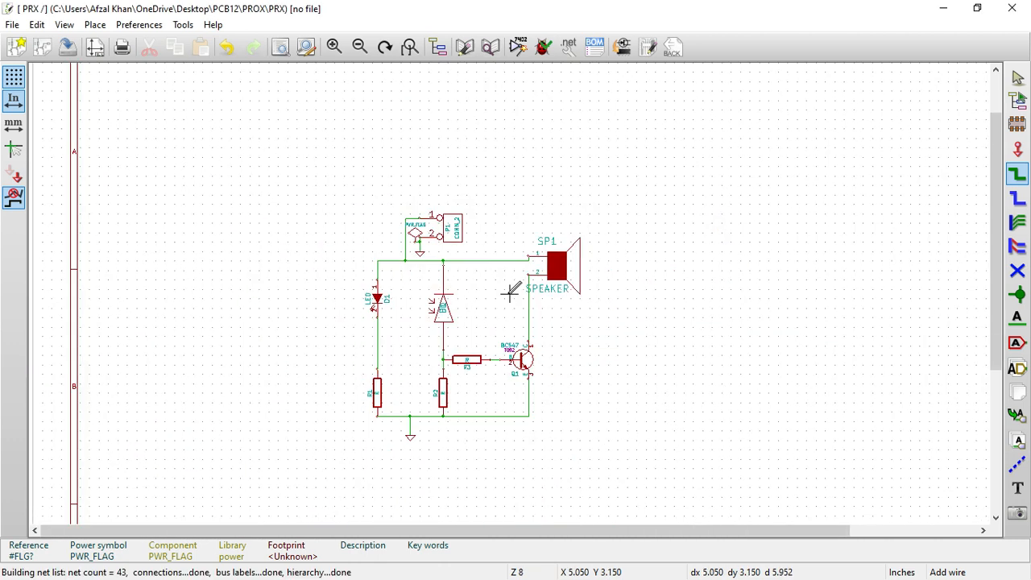
pyautogui.click(544, 47)
pyautogui.click(681, 162)
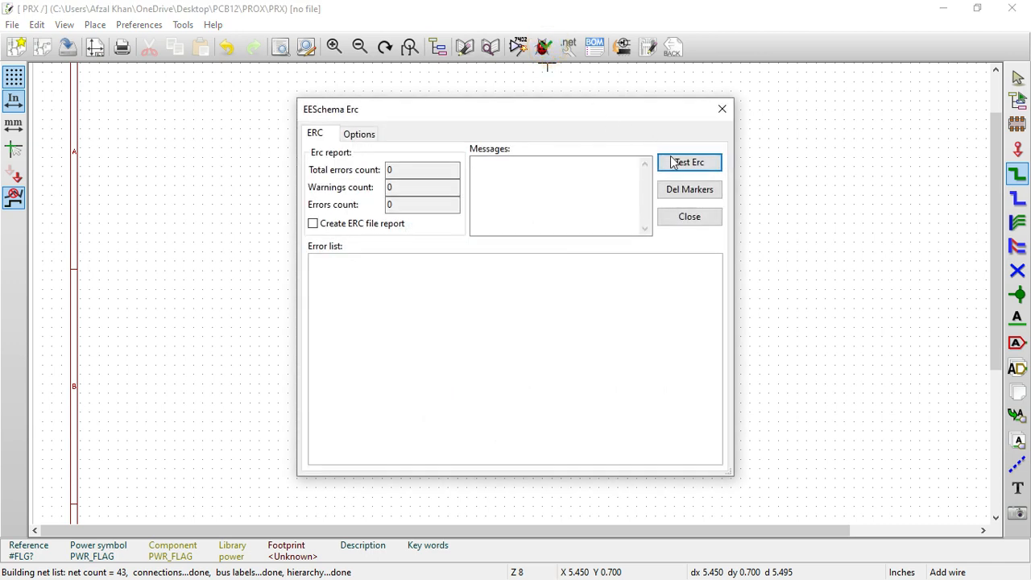
pyautogui.click(689, 217)
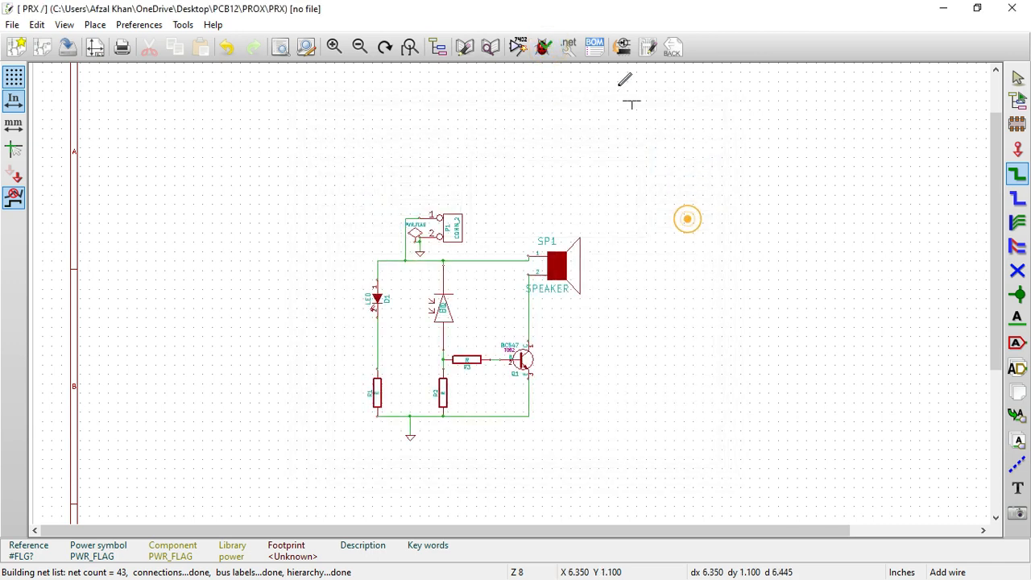
# Generate the KiCad netlist and save it as PRX in the PRX project folder
pyautogui.click(569, 47)
pyautogui.click(658, 197)
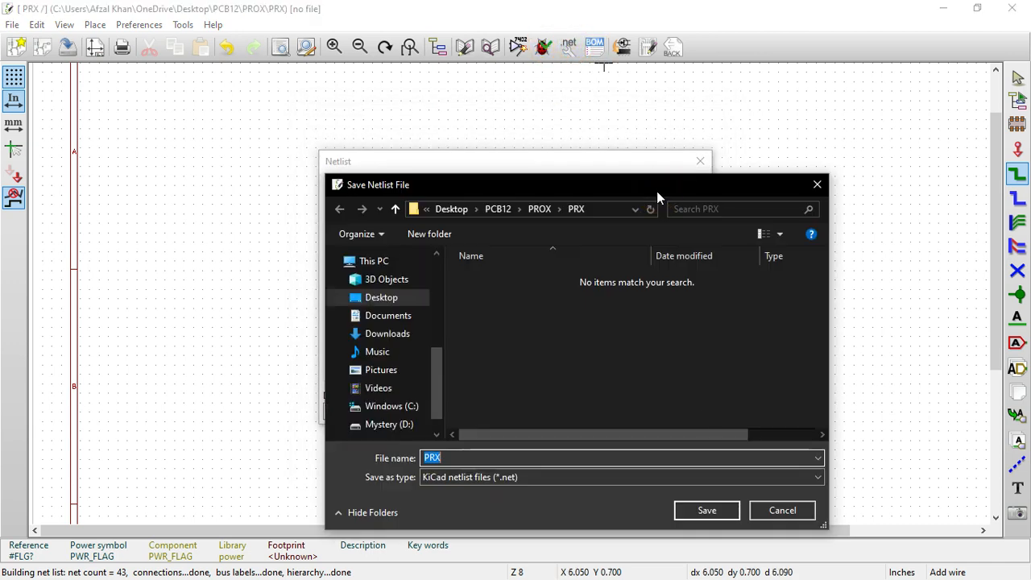
pyautogui.click(707, 511)
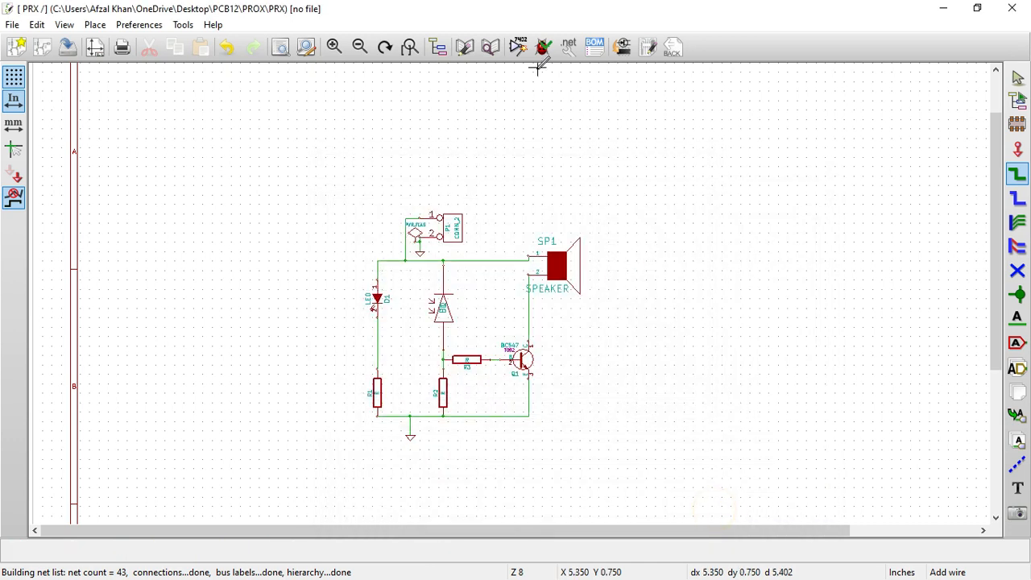
# Open CvPcb from the schematic, dismiss the missing component file error, and assign the LED-3MM footprint to LED D1
pyautogui.click(622, 48)
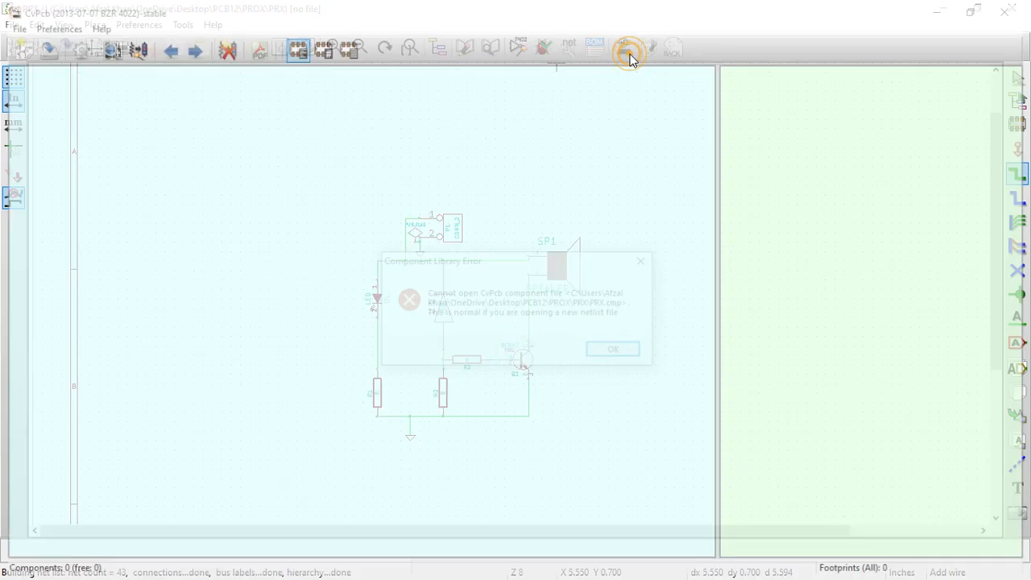
pyautogui.click(633, 349)
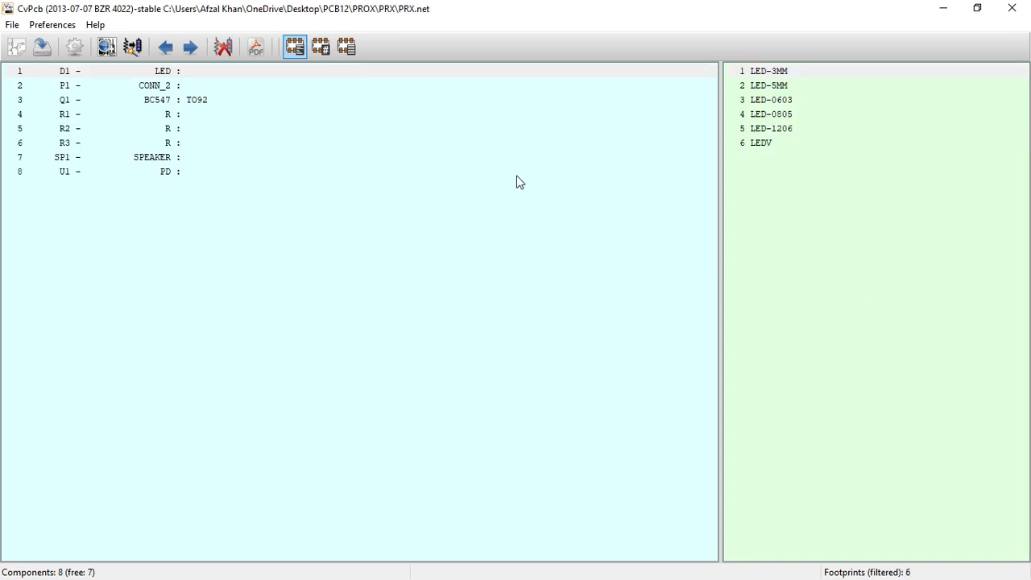
pyautogui.doubleClick(765, 72)
# Assign the PIN_ARRAY_2X1 footprint to connector P1
pyautogui.press('p')
pyautogui.scroll(-9, 831, 193)
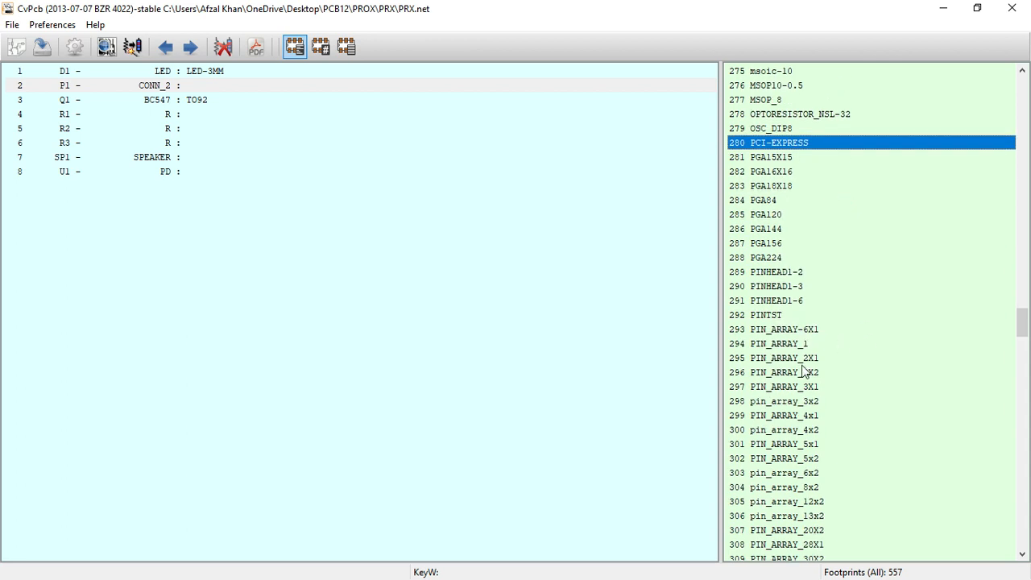
pyautogui.doubleClick(773, 357)
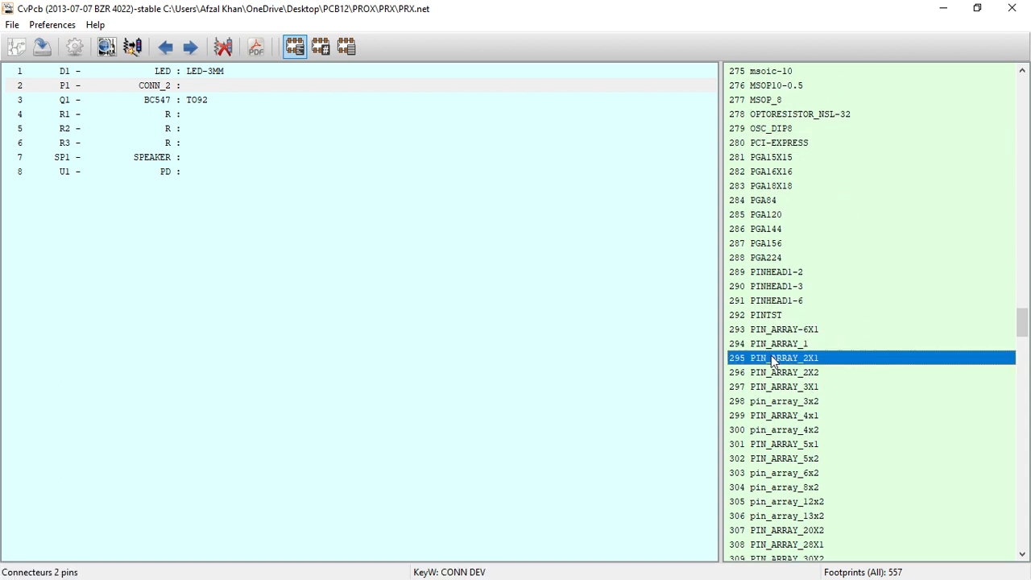
# Assign the R6 footprint to resistors R1, R2 and R3
pyautogui.click(195, 112)
pyautogui.doubleClick(751, 187)
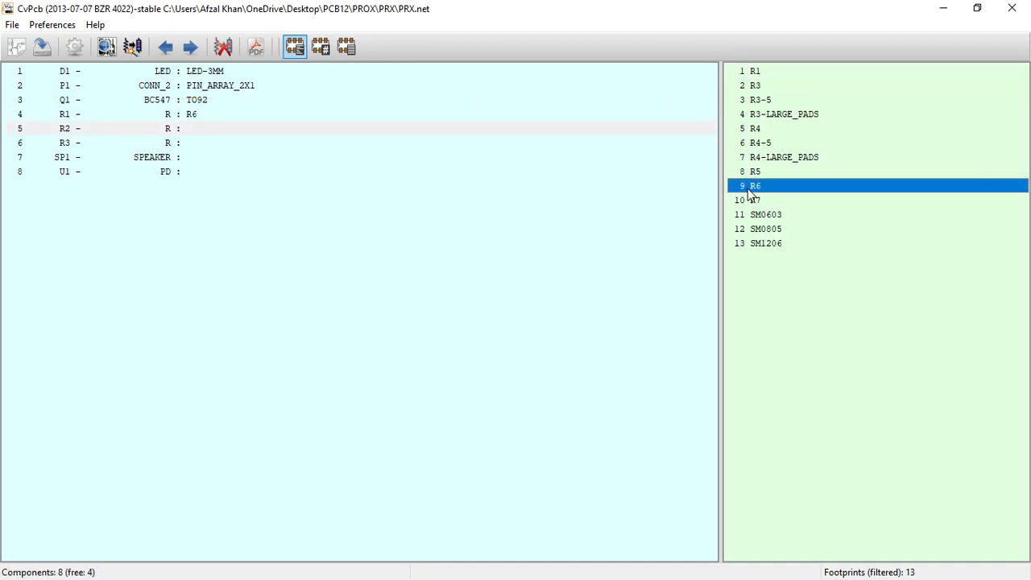
pyautogui.doubleClick(749, 186)
pyautogui.doubleClick(749, 186)
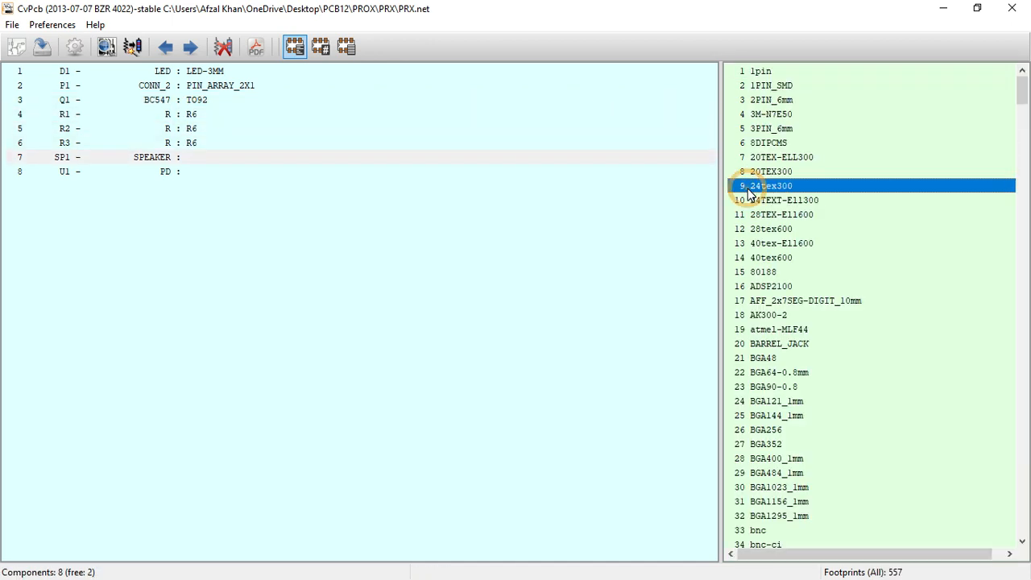
# Look through the footprints starting with B and S for one that suits speaker SP1
pyautogui.press('b')
pyautogui.scroll(-6, 749, 192)
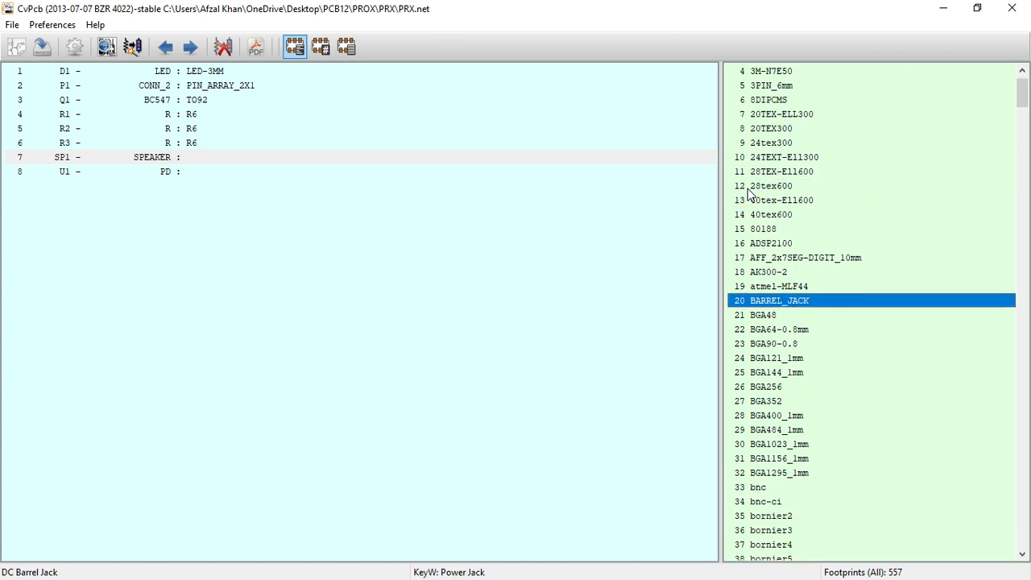
pyautogui.scroll(-4, 748, 192)
pyautogui.scroll(5, 757, 200)
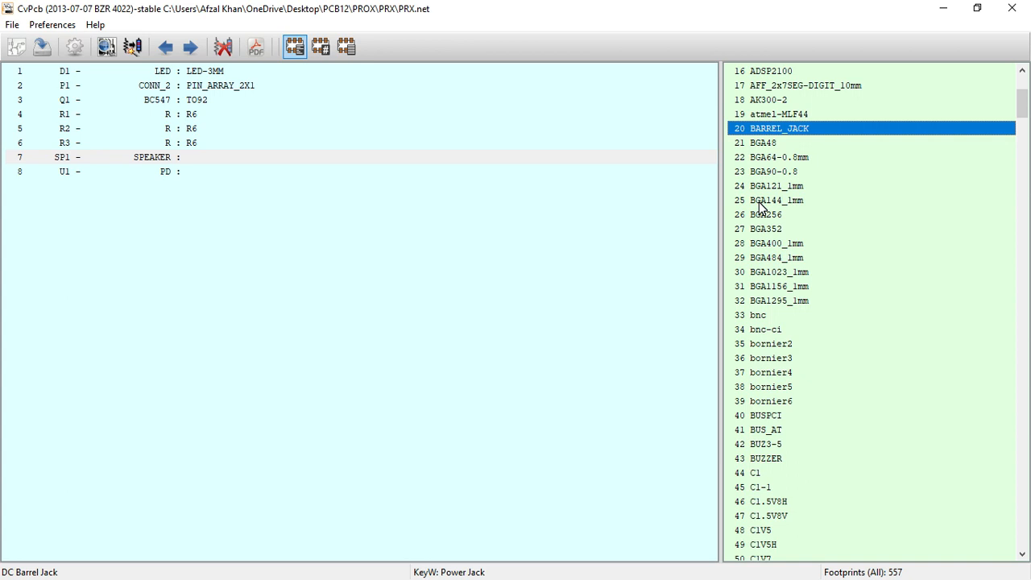
pyautogui.press('s')
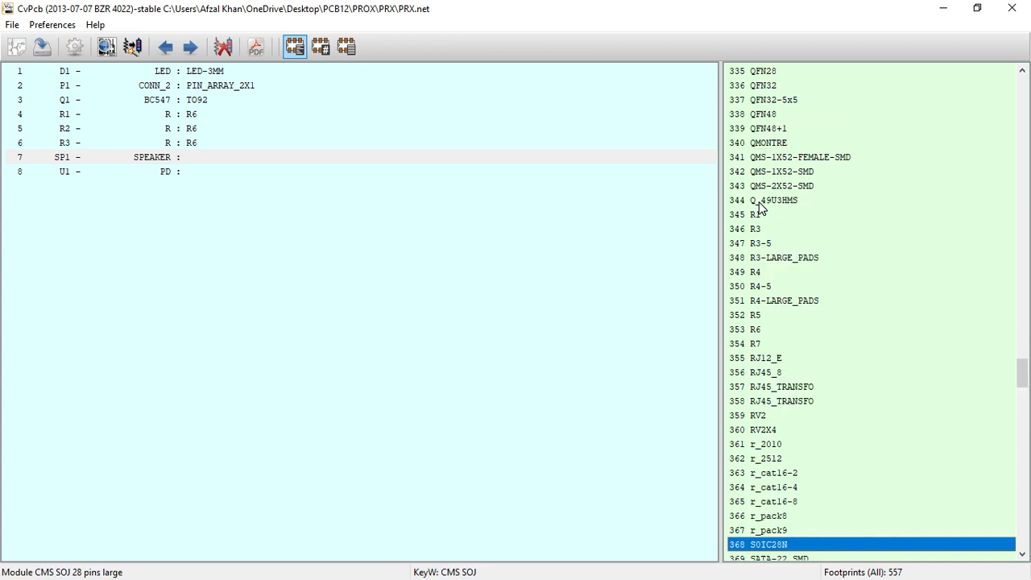
pyautogui.scroll(-16, 760, 207)
pyautogui.scroll(-10, 759, 207)
pyautogui.scroll(-4, 760, 207)
pyautogui.scroll(20, 760, 207)
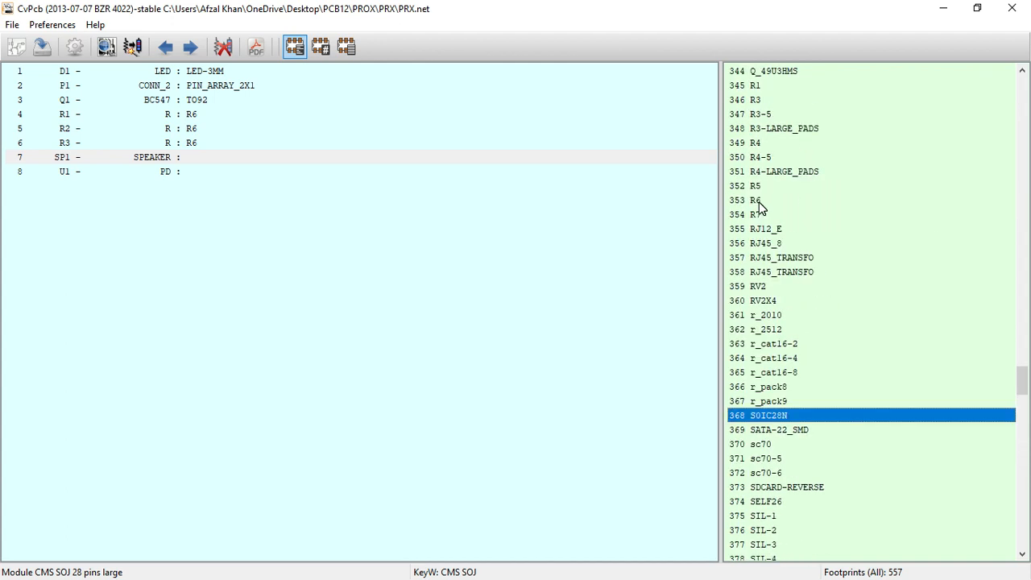
pyautogui.scroll(-10, 759, 207)
pyautogui.scroll(-18, 760, 207)
pyautogui.scroll(-2, 760, 207)
pyautogui.scroll(-1, 760, 207)
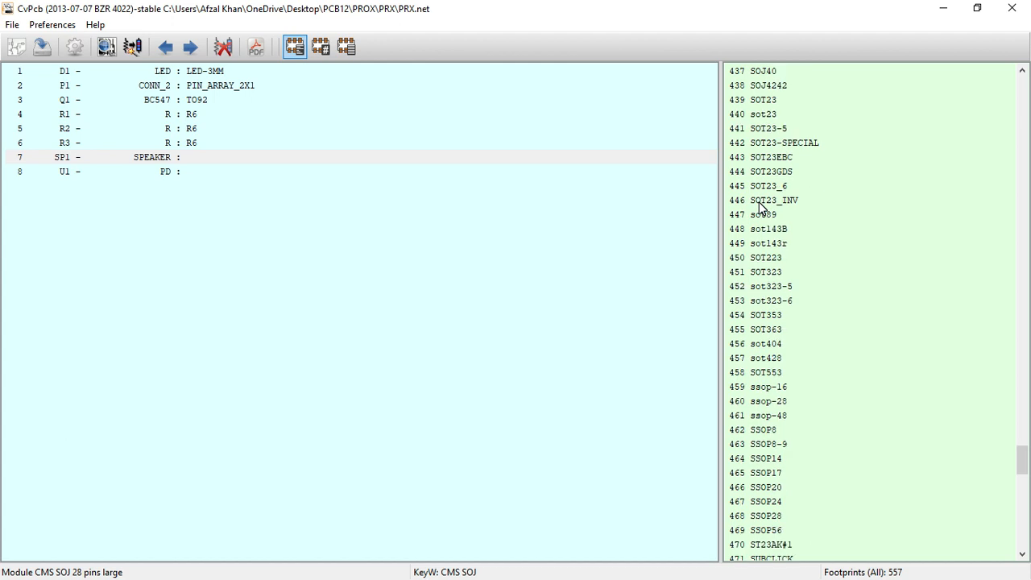
pyautogui.scroll(-7, 768, 241)
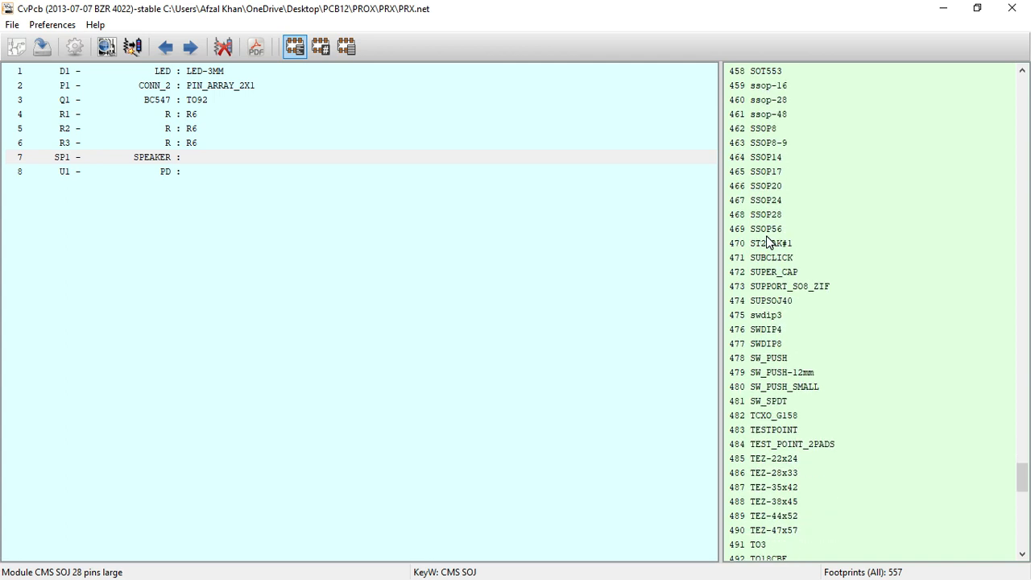
pyautogui.scroll(-3, 768, 242)
pyautogui.scroll(-3, 768, 242)
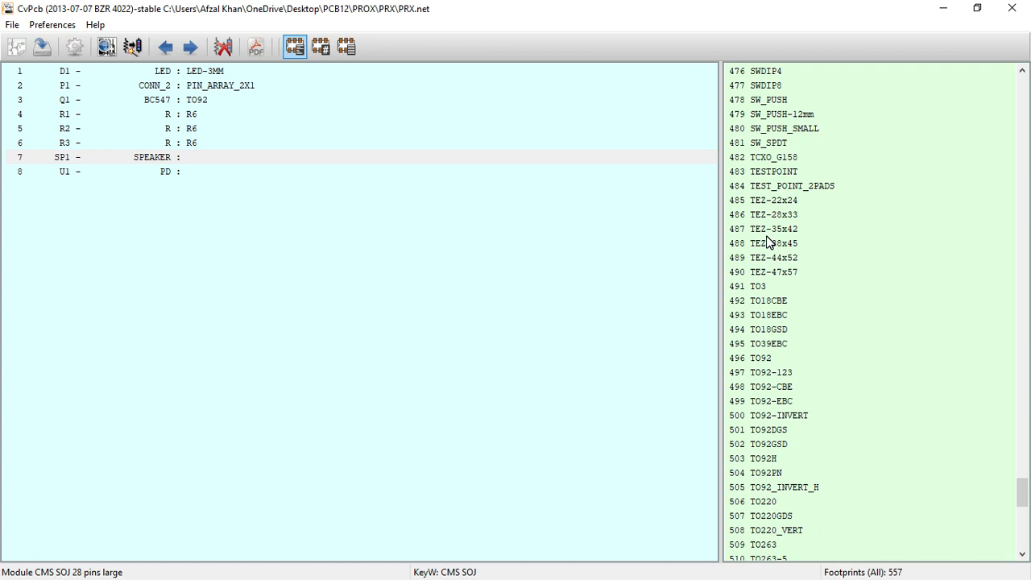
pyautogui.scroll(-3, 768, 242)
pyautogui.scroll(2, 768, 241)
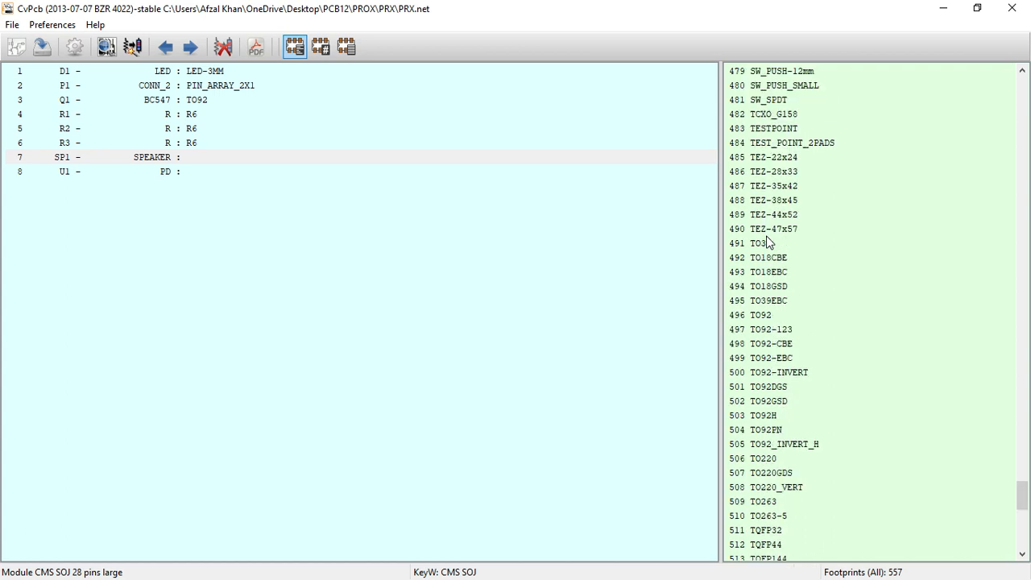
pyautogui.scroll(1, 767, 240)
pyautogui.click(766, 237)
# Preview the BUZZER footprint and rotate its 3D model, and assign that footprint to speaker SP1
pyautogui.press('b')
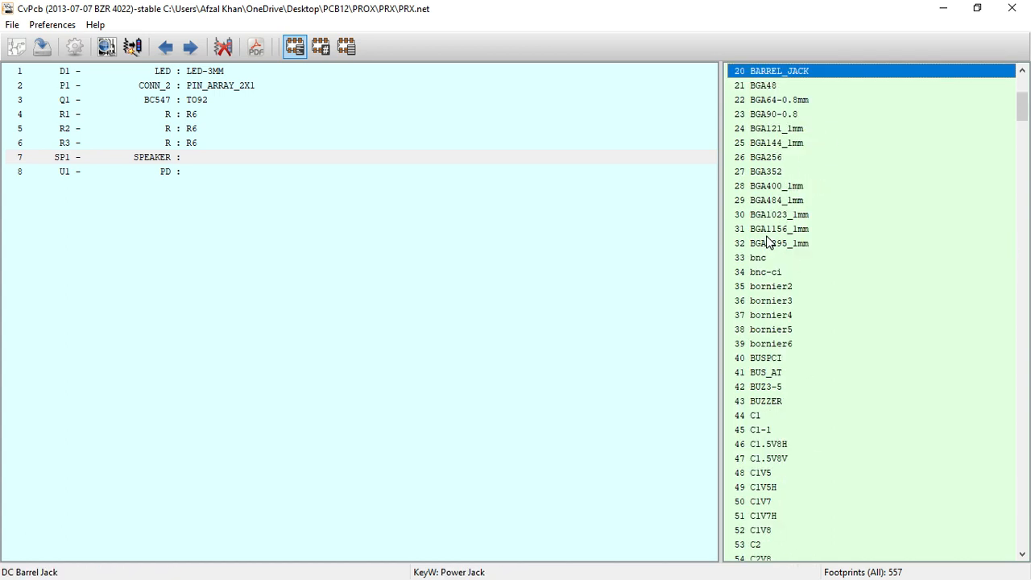
pyautogui.scroll(2, 761, 77)
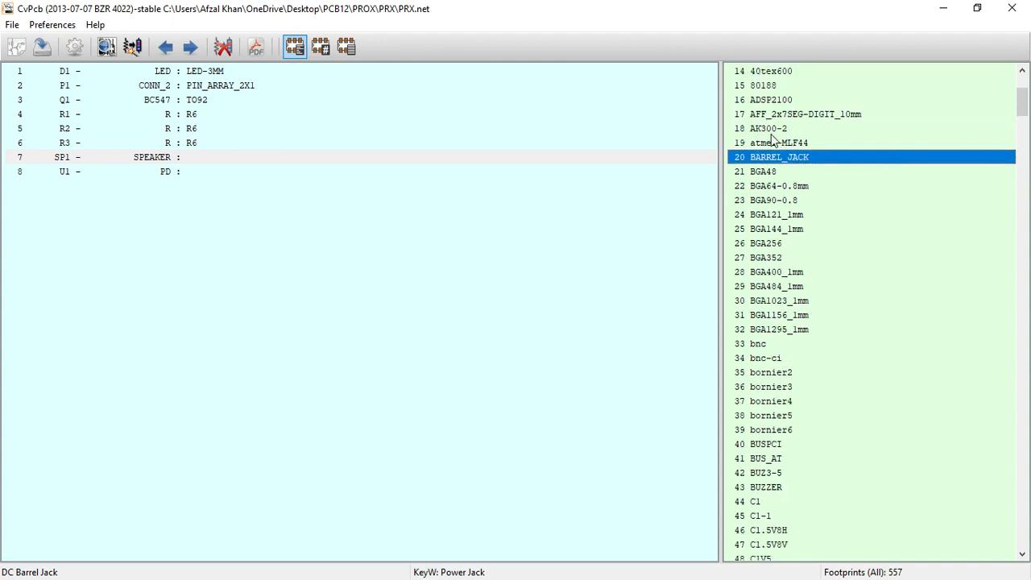
pyautogui.scroll(-1, 794, 302)
pyautogui.click(781, 444)
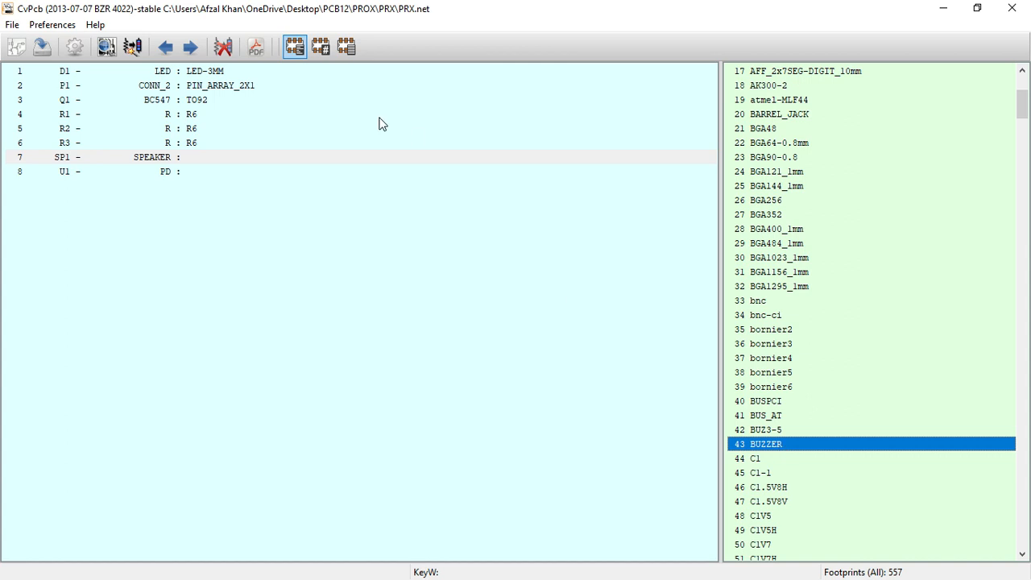
pyautogui.click(100, 46)
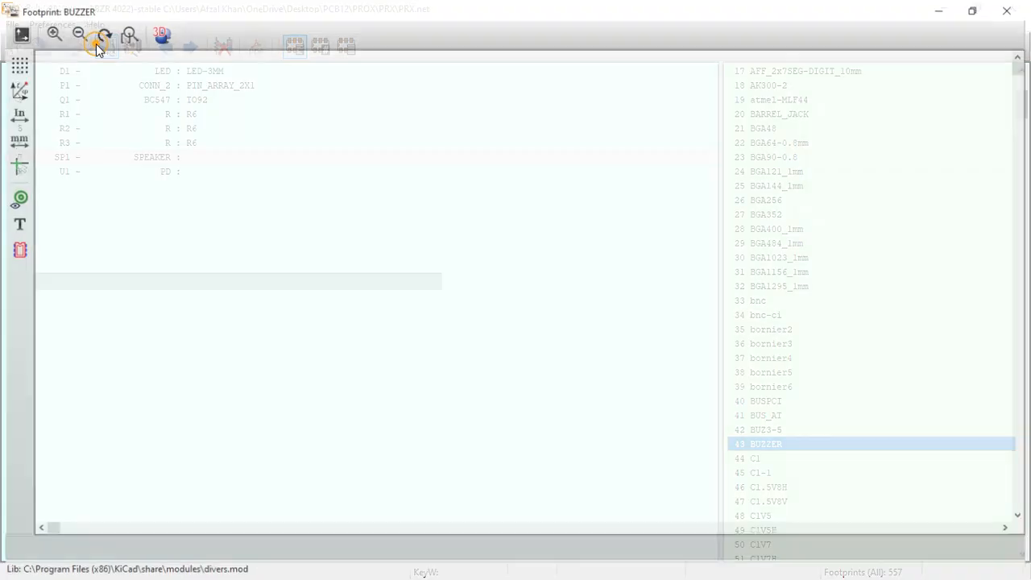
pyautogui.click(160, 32)
pyautogui.moveTo(394, 272); pyautogui.dragTo(810, 136)
pyautogui.click(543, 327)
pyautogui.moveTo(534, 217); pyautogui.dragTo(811, 322)
pyautogui.click(805, 313)
pyautogui.click(1014, 5)
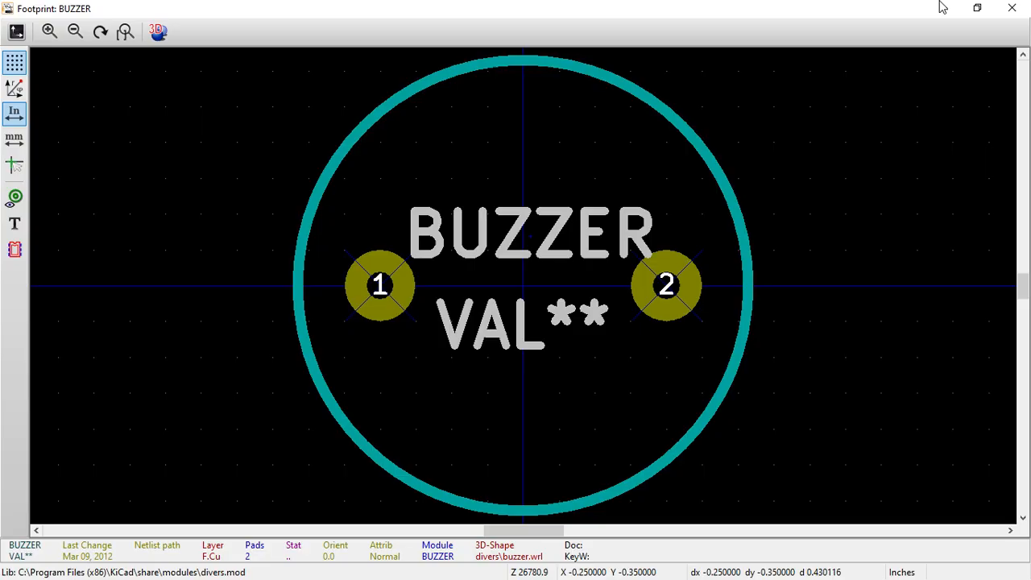
pyautogui.click(1012, 7)
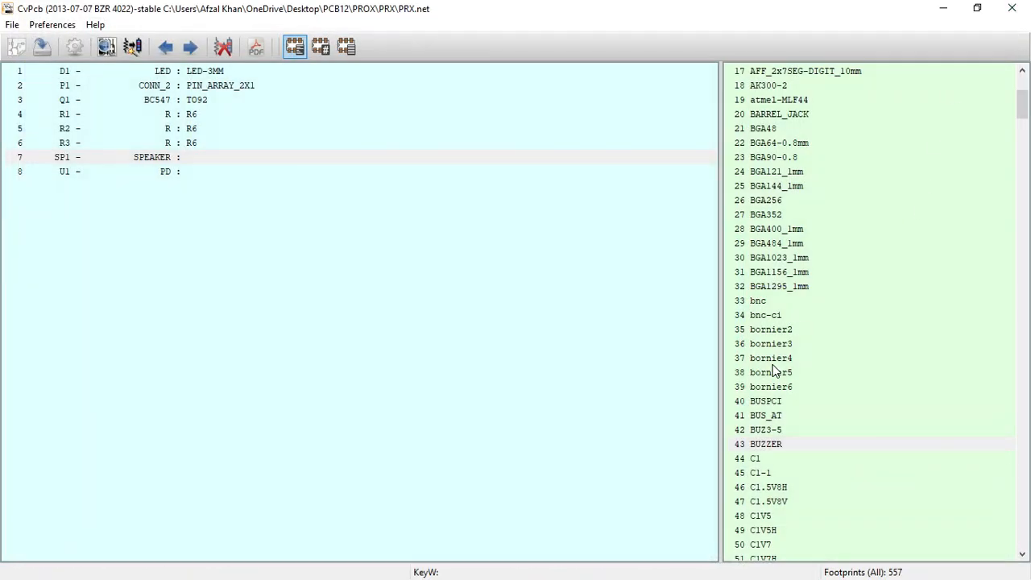
pyautogui.click(777, 444)
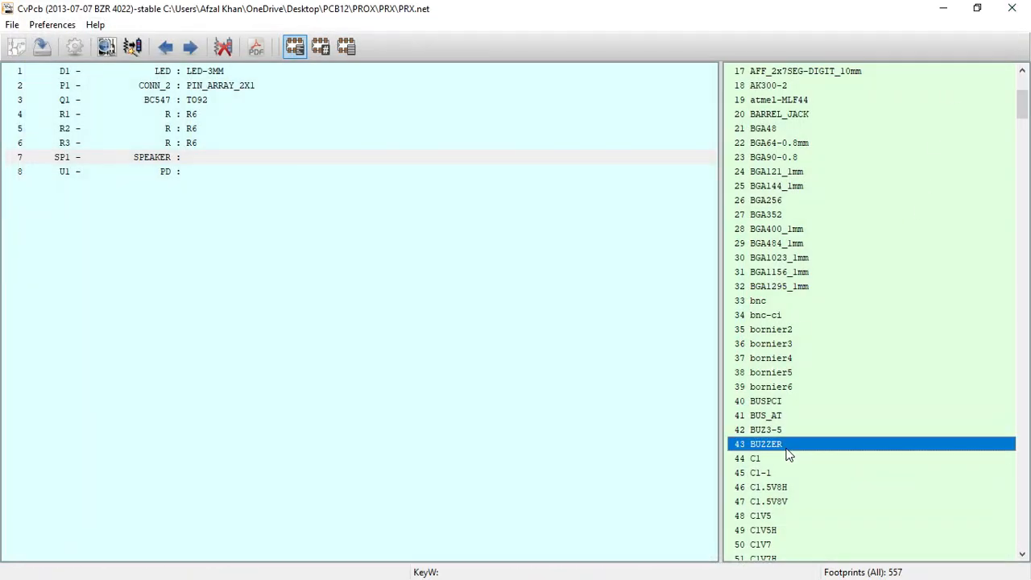
pyautogui.doubleClick(787, 449)
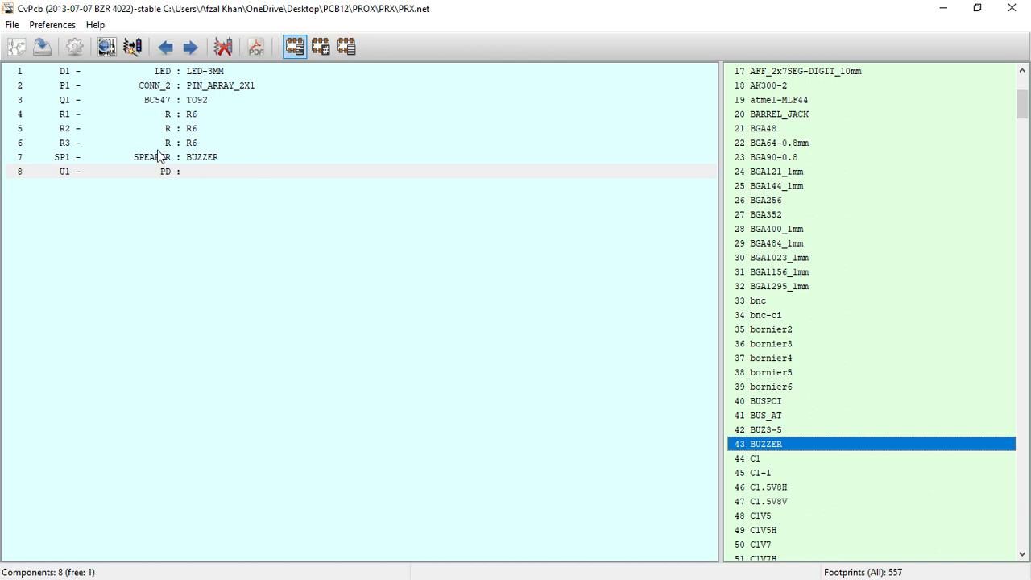
# Look through the footprints starting with B and C for one that suits component U1
pyautogui.click(780, 272)
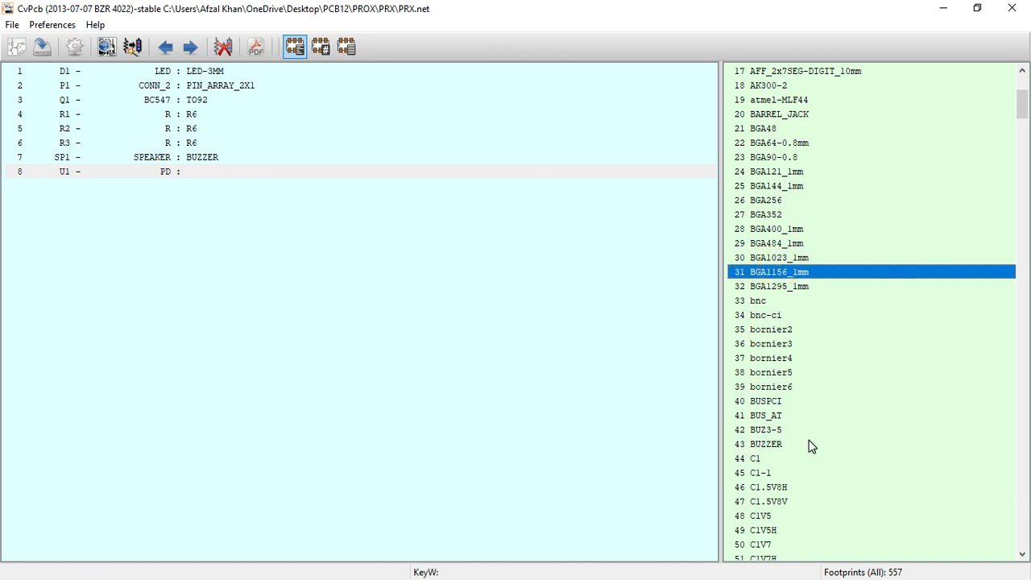
pyautogui.press('b')
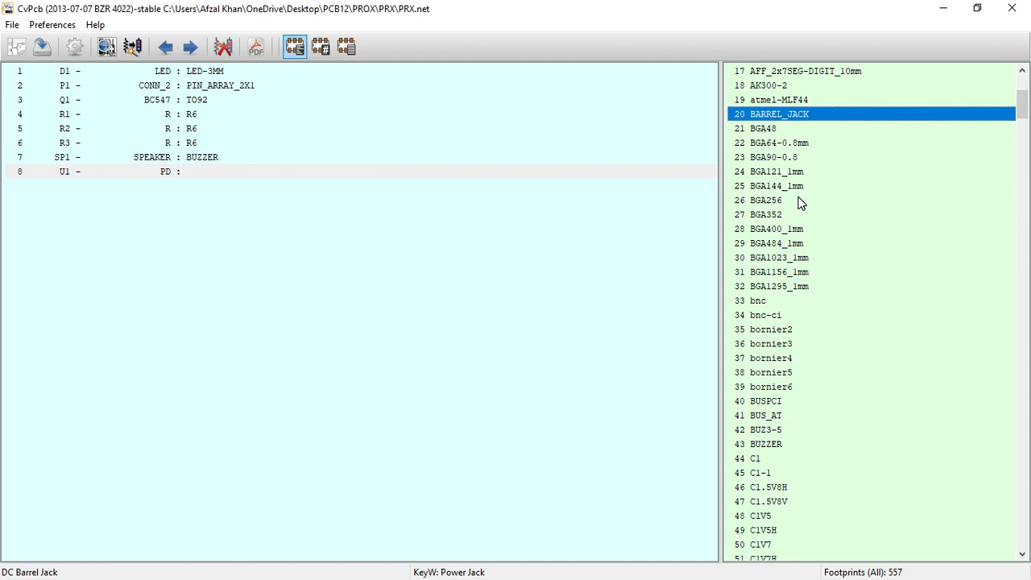
pyautogui.scroll(-3, 798, 203)
pyautogui.scroll(3, 788, 282)
pyautogui.scroll(-8, 788, 300)
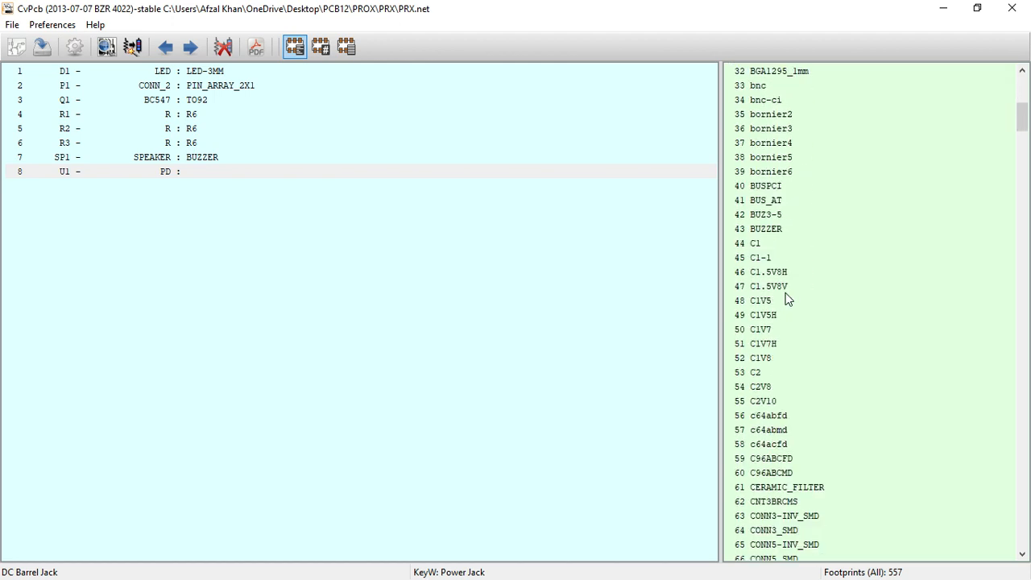
pyautogui.scroll(9, 788, 299)
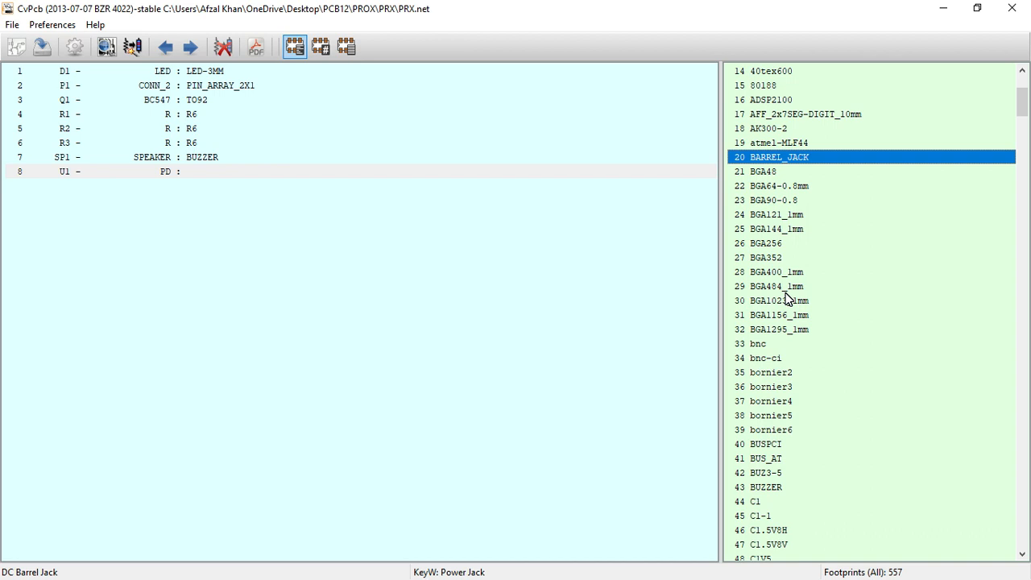
pyautogui.scroll(-9, 786, 296)
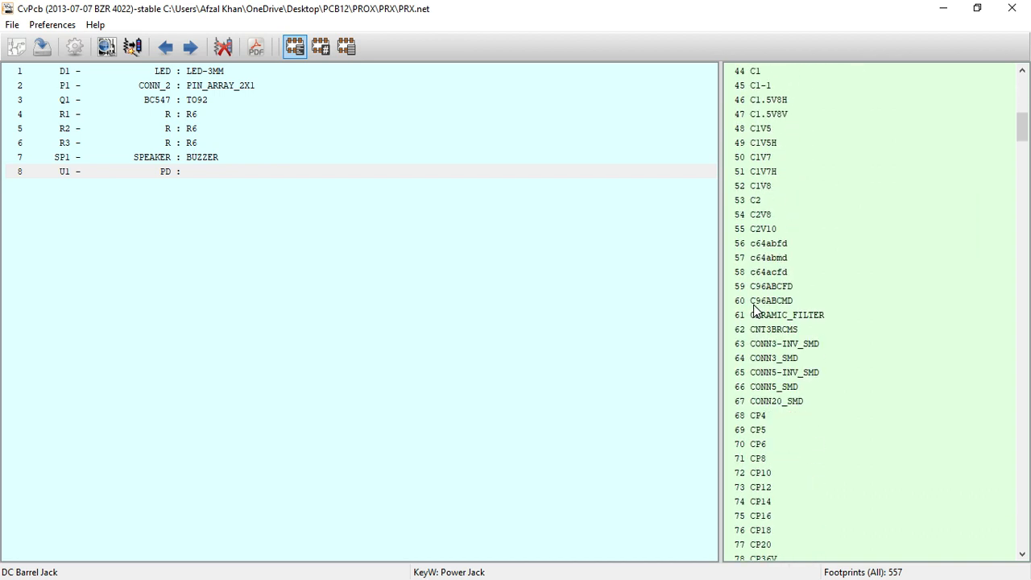
pyautogui.scroll(1, 755, 309)
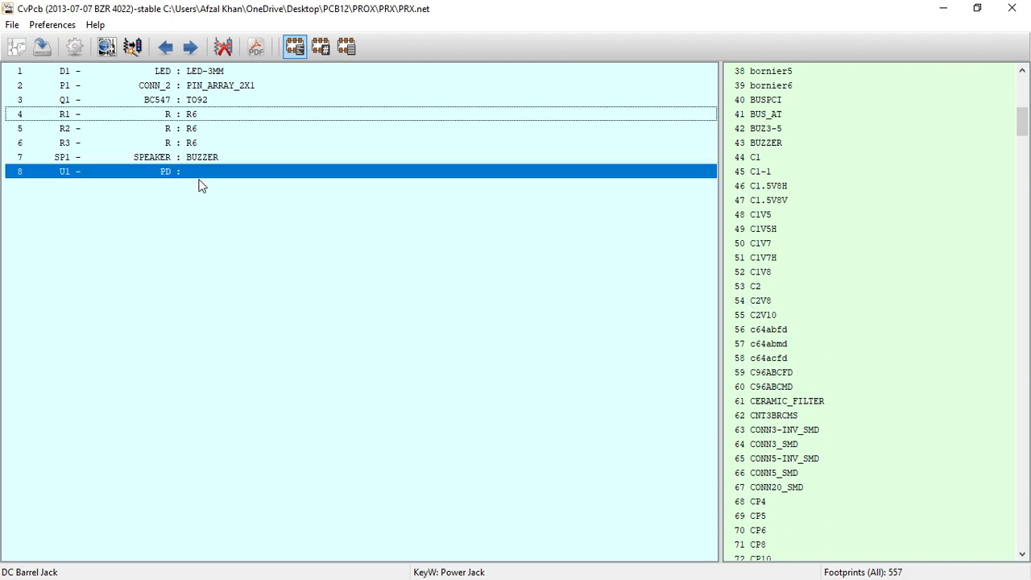
# Select component U1 and search the footprint list from its beginning through the C, B and P entries for a match
pyautogui.click(195, 176)
pyautogui.click(191, 171)
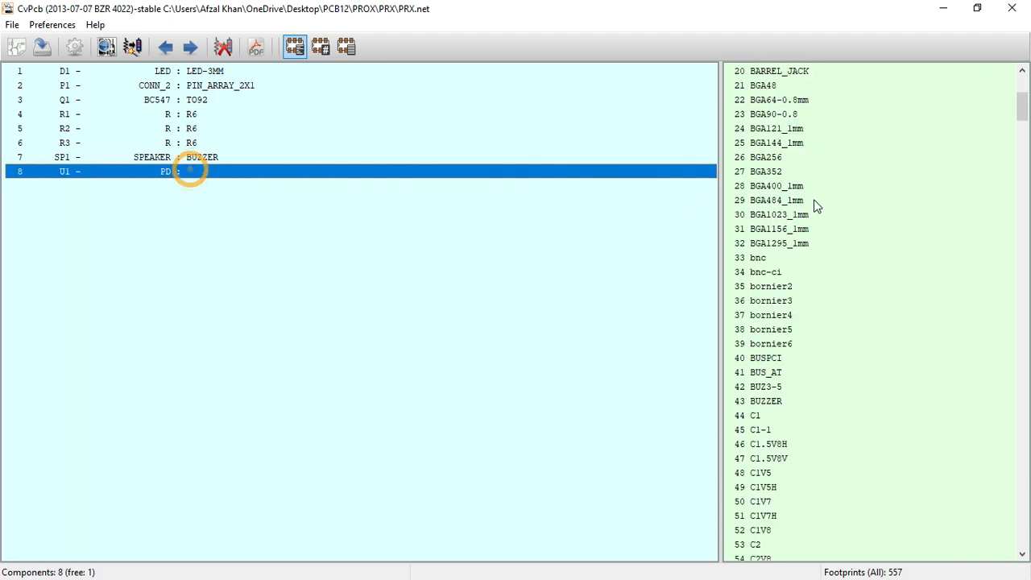
pyautogui.scroll(4, 815, 206)
pyautogui.press('p')
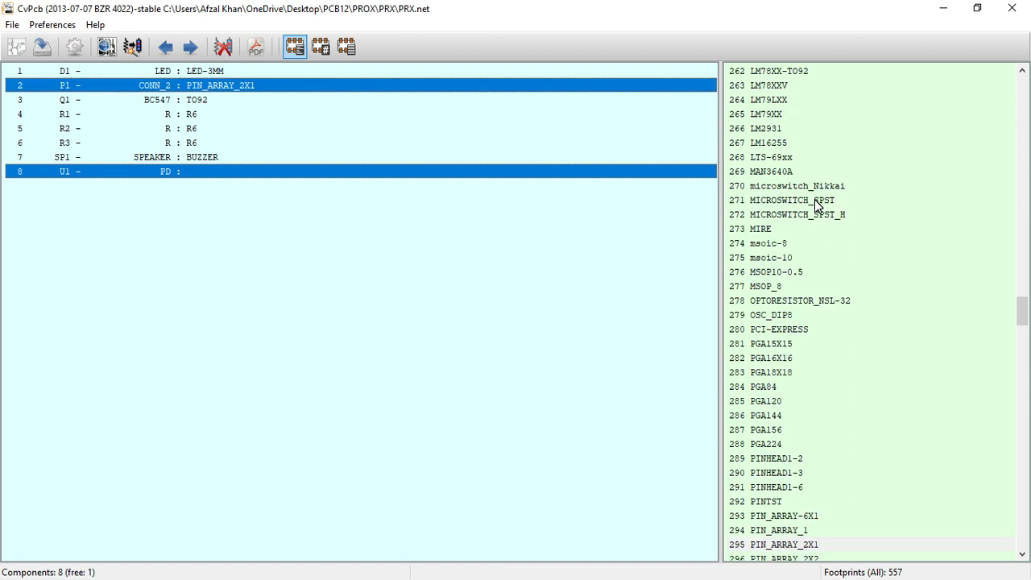
pyautogui.click(818, 203)
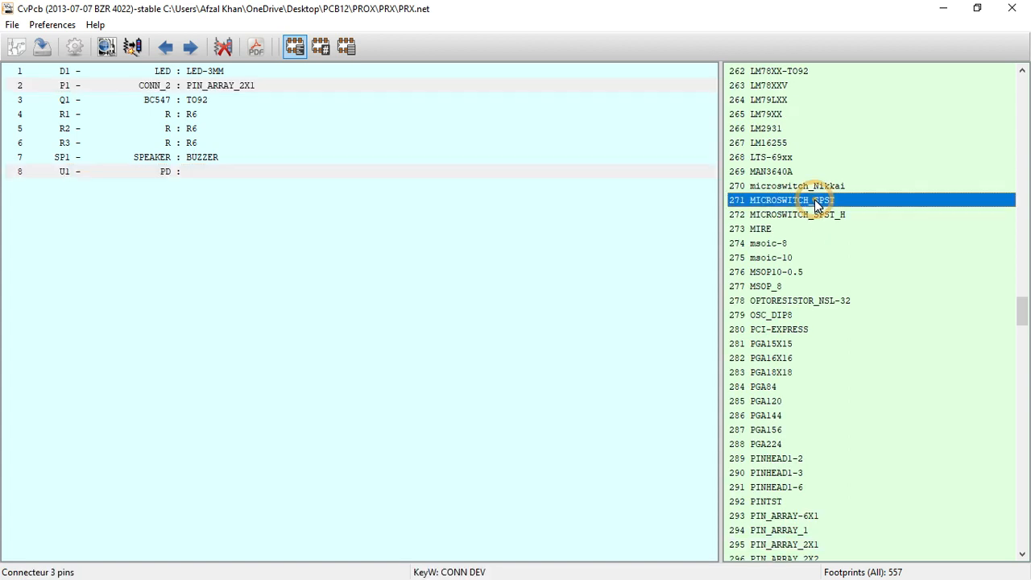
pyautogui.press('Home')
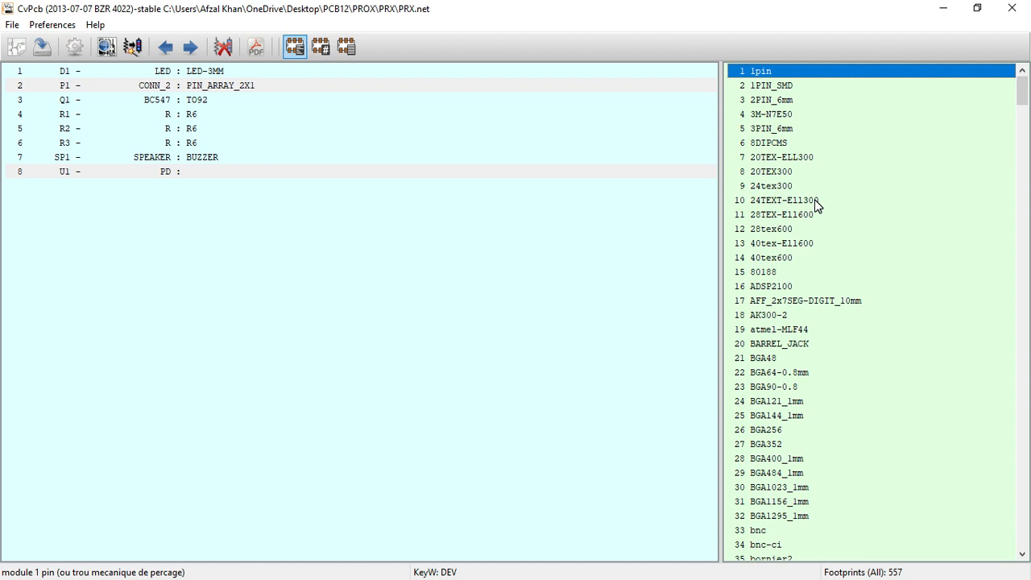
pyautogui.scroll(-19, 785, 391)
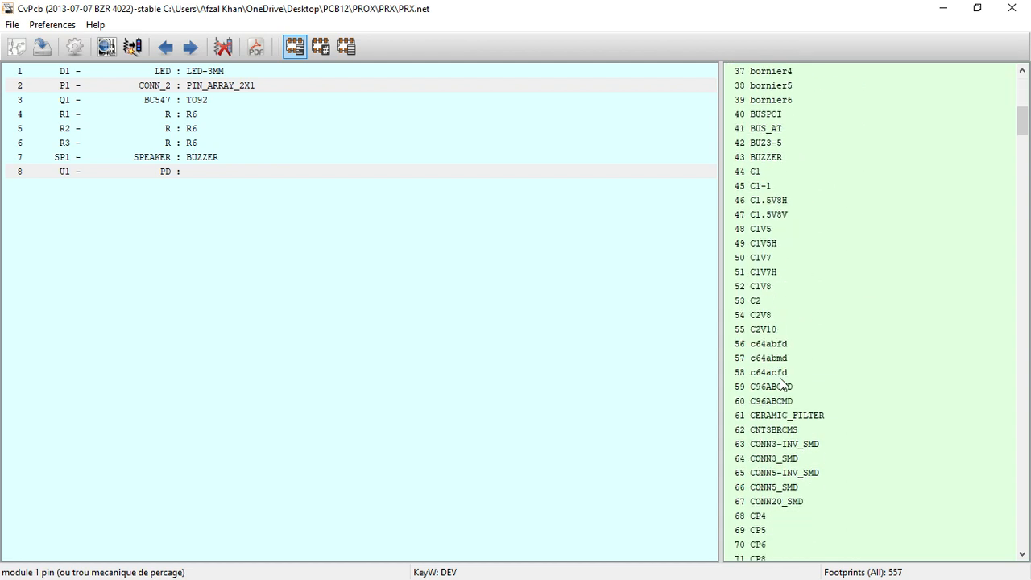
pyautogui.scroll(-13, 780, 379)
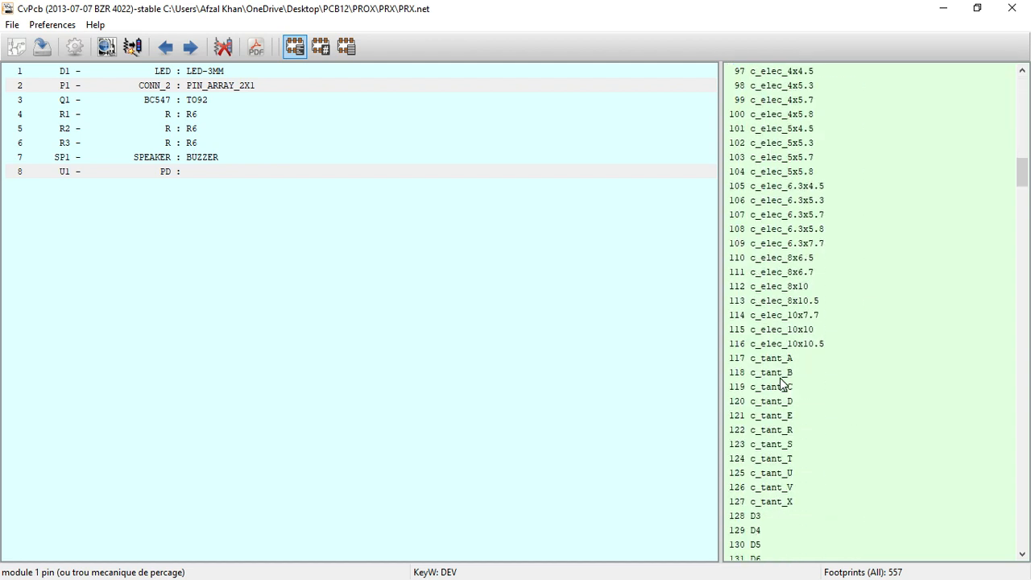
pyautogui.press('b')
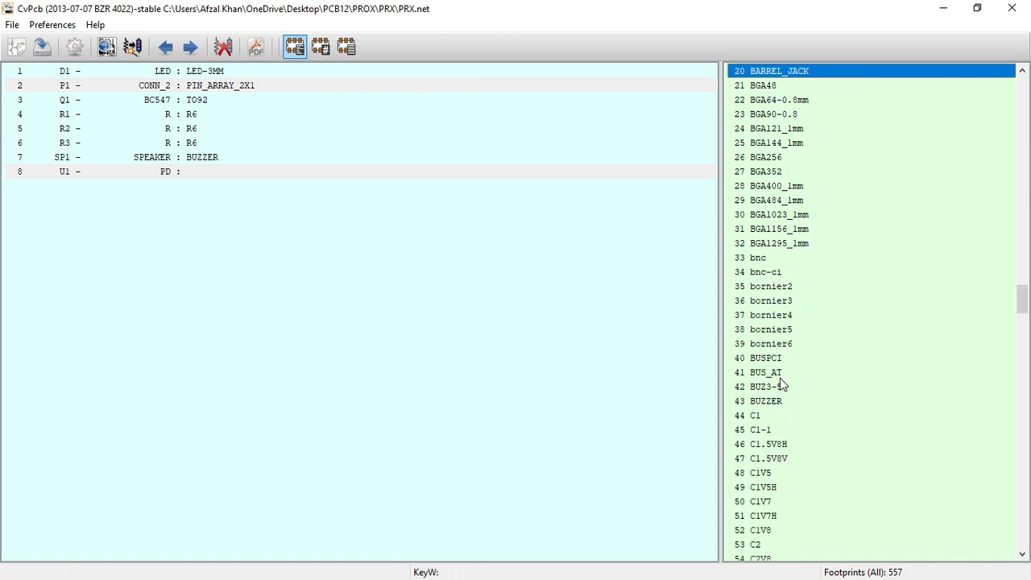
pyautogui.press('p')
pyautogui.scroll(-4, 780, 378)
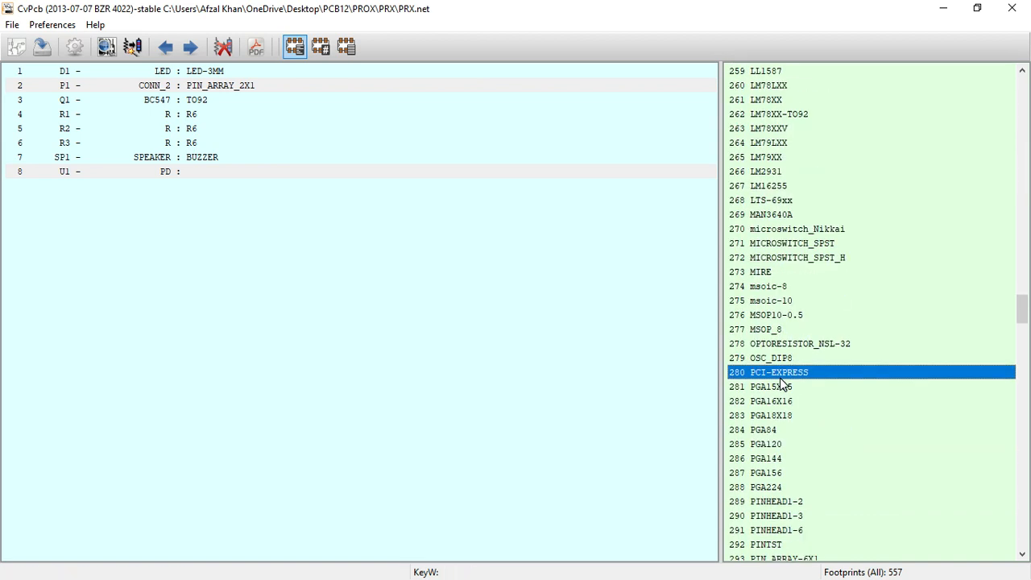
pyautogui.press('b')
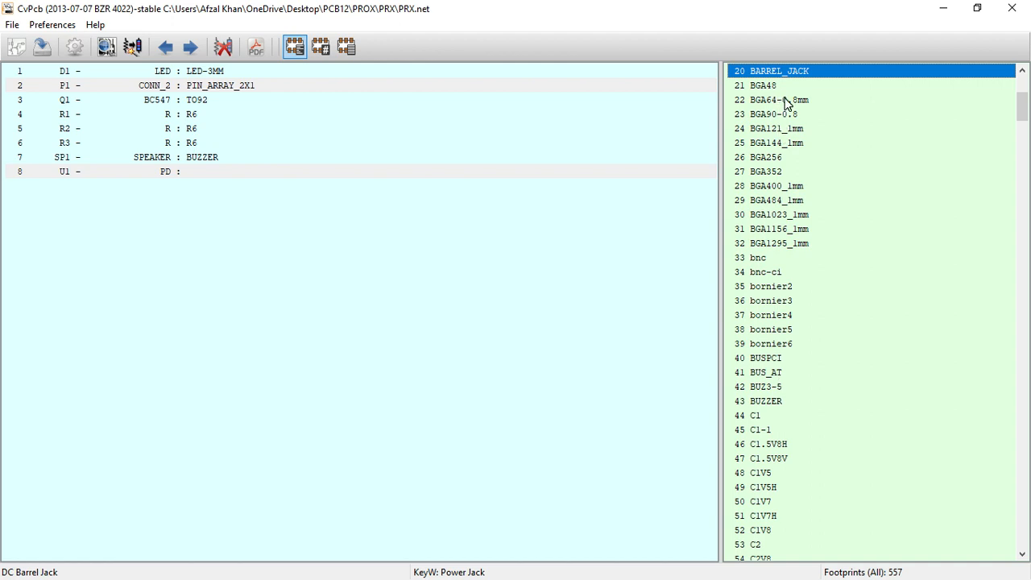
# Preview the BGA1156_1mm footprint as a candidate for U1 and close the preview
pyautogui.click(780, 216)
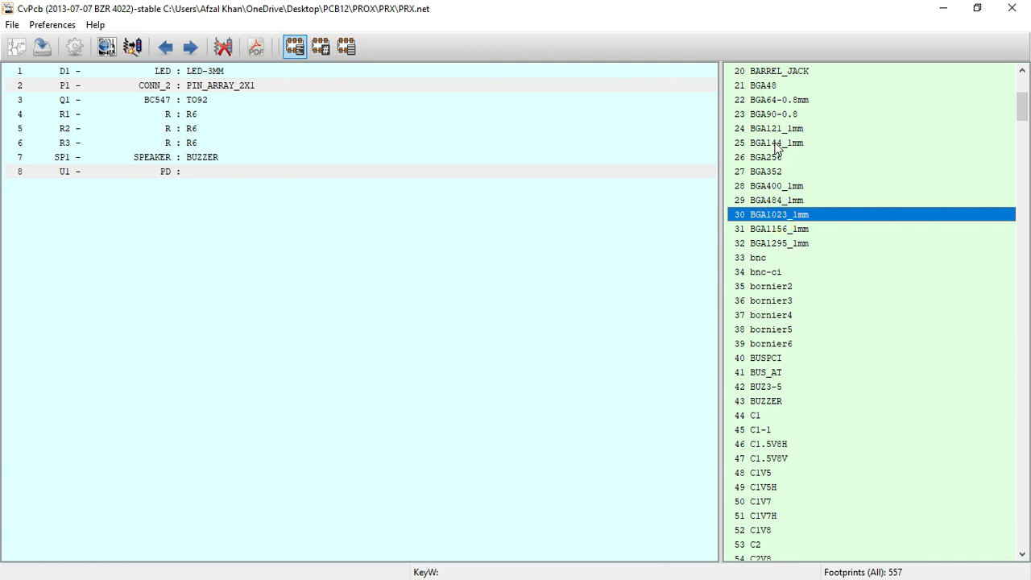
pyautogui.scroll(-1, 780, 256)
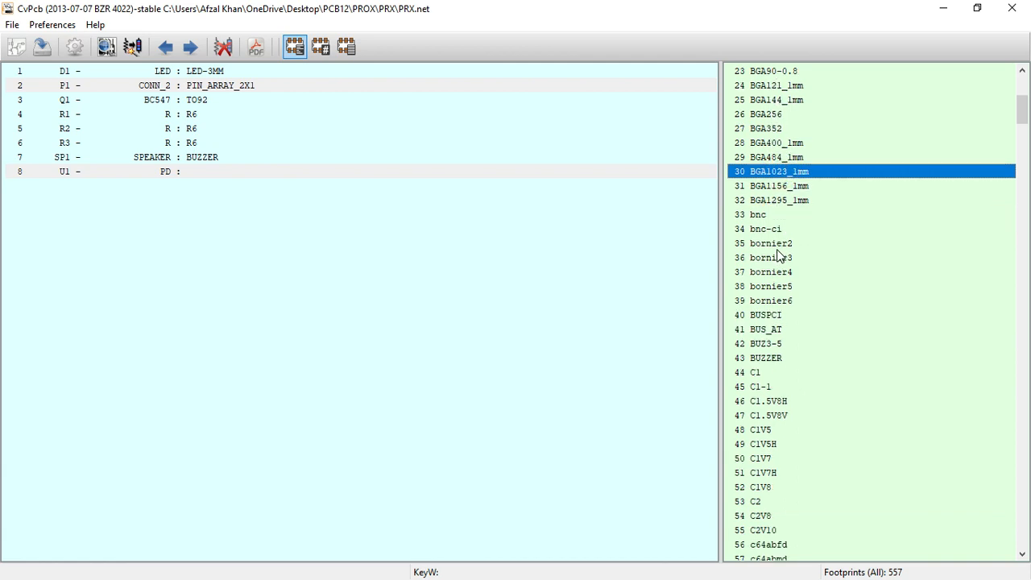
pyautogui.scroll(1, 780, 256)
pyautogui.click(771, 229)
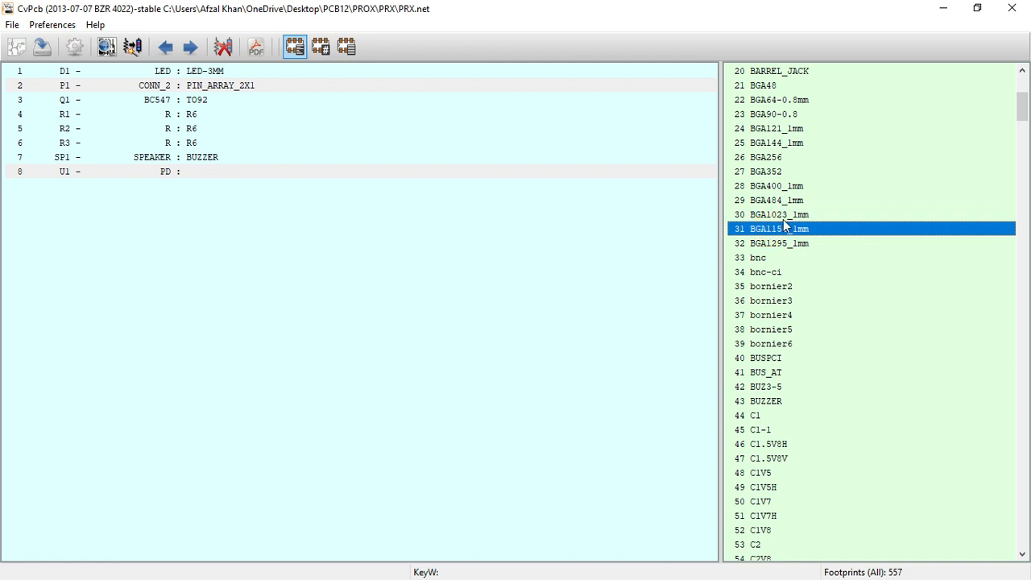
pyautogui.click(105, 46)
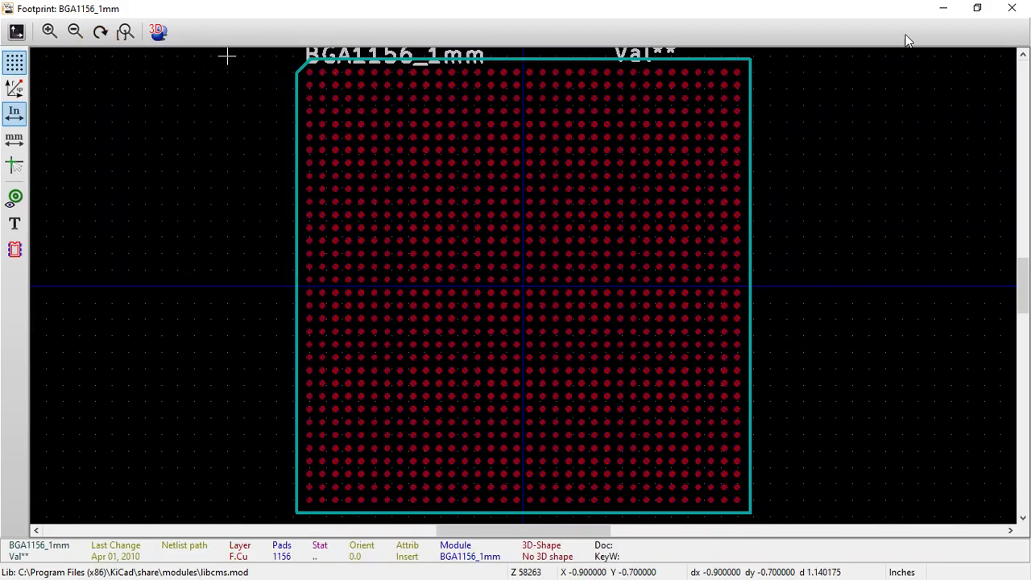
pyautogui.click(1012, 8)
# Check the descriptions of footprints such as BGA400_1mm, C1 and bornier5 for U1, and go on to the P entries
pyautogui.click(790, 188)
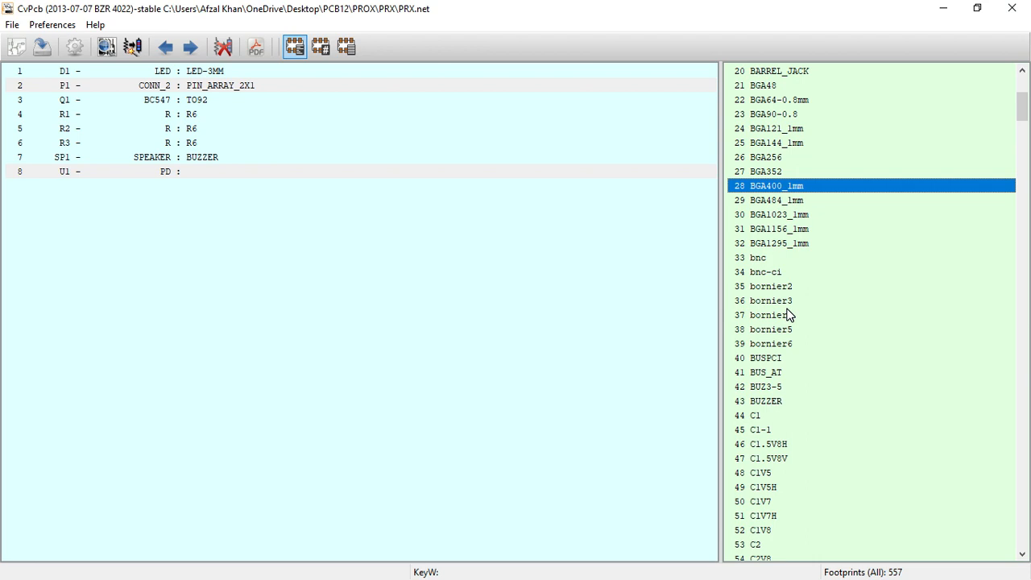
pyautogui.scroll(1, 745, 135)
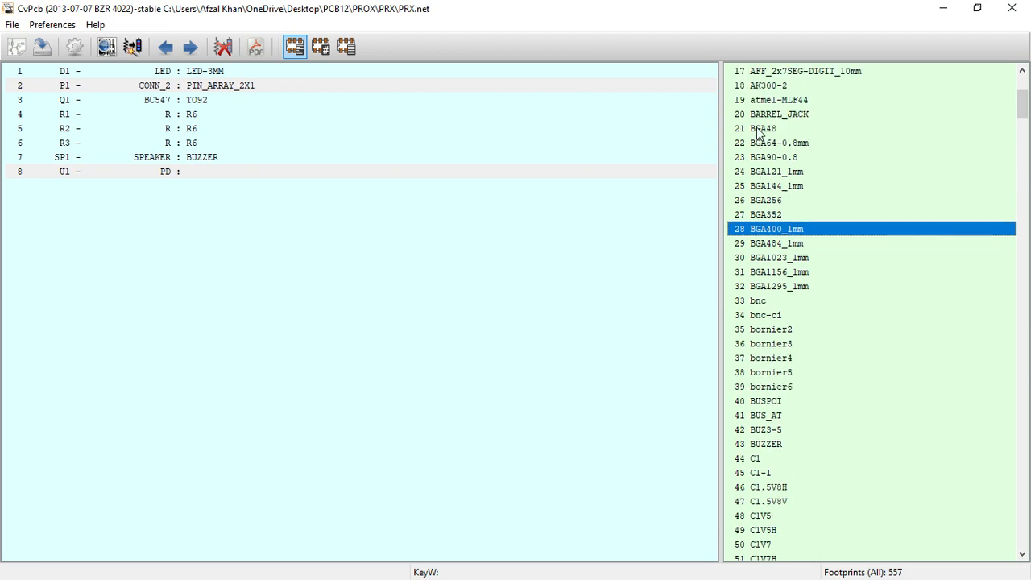
pyautogui.click(779, 402)
pyautogui.click(782, 453)
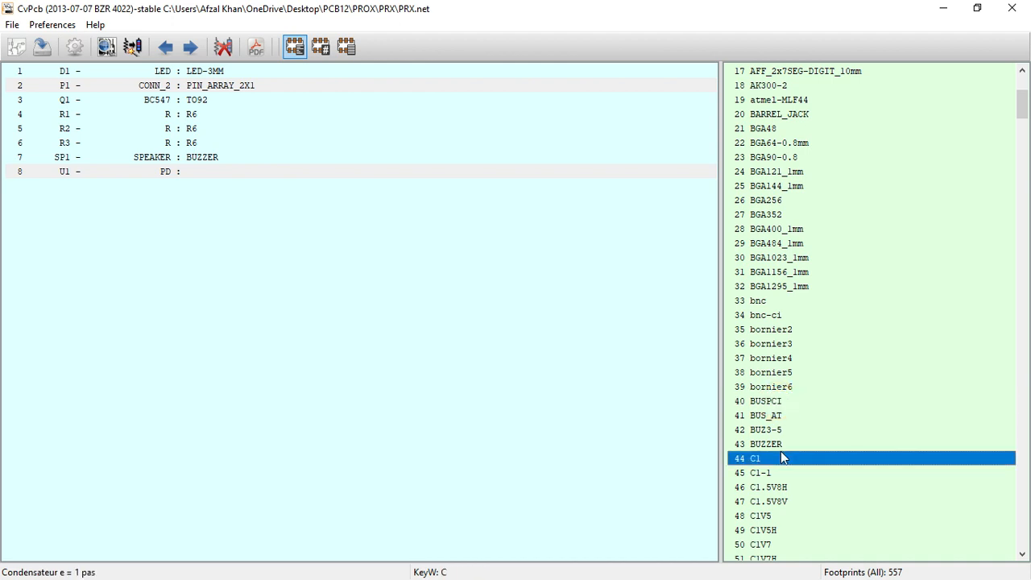
pyautogui.click(772, 431)
pyautogui.click(784, 373)
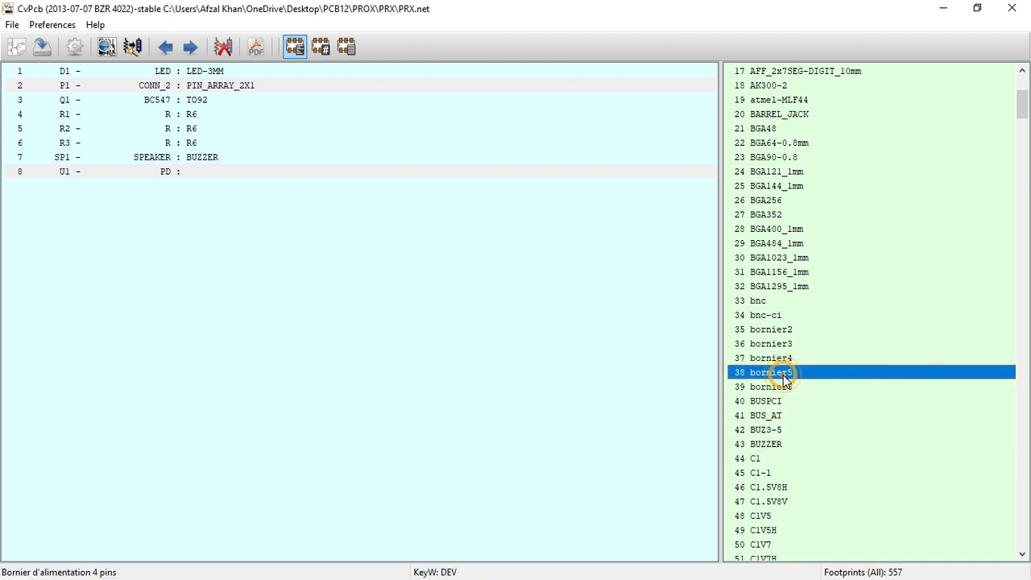
pyautogui.press('b')
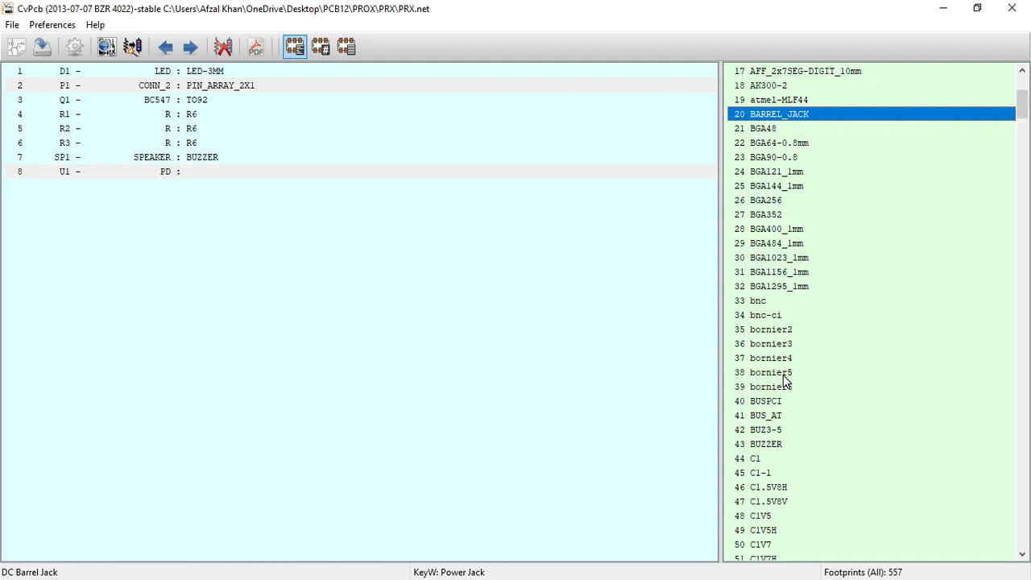
pyautogui.press('p')
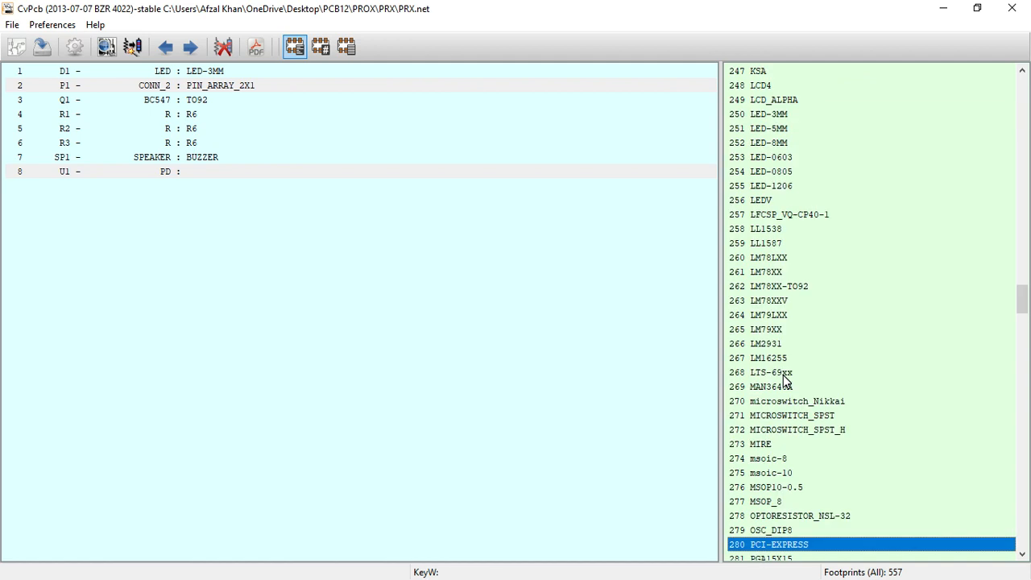
# Find the KSA footprint just before the L entries, preview it as a candidate for U1 and close the preview
pyautogui.press('l')
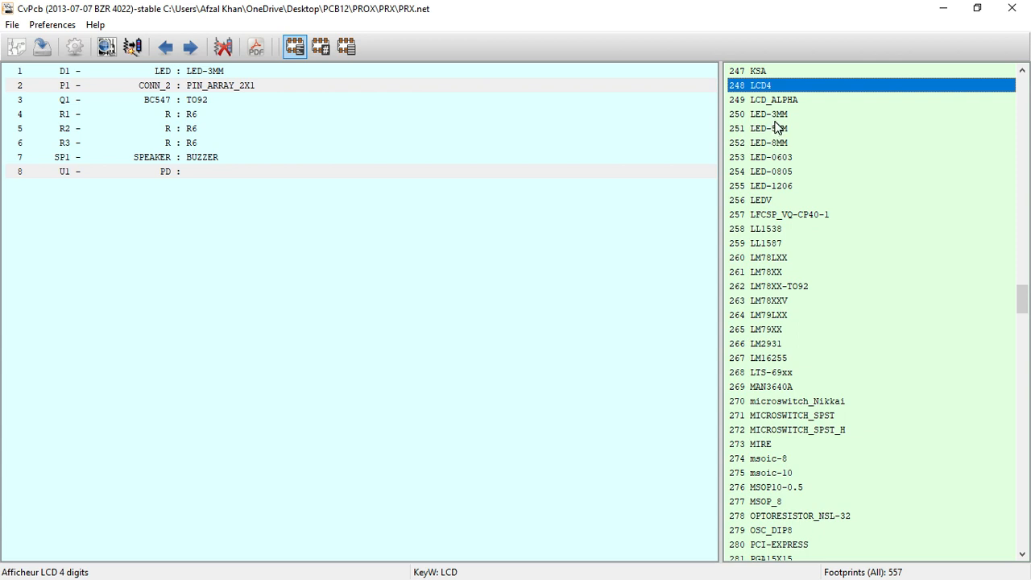
pyautogui.click(757, 70)
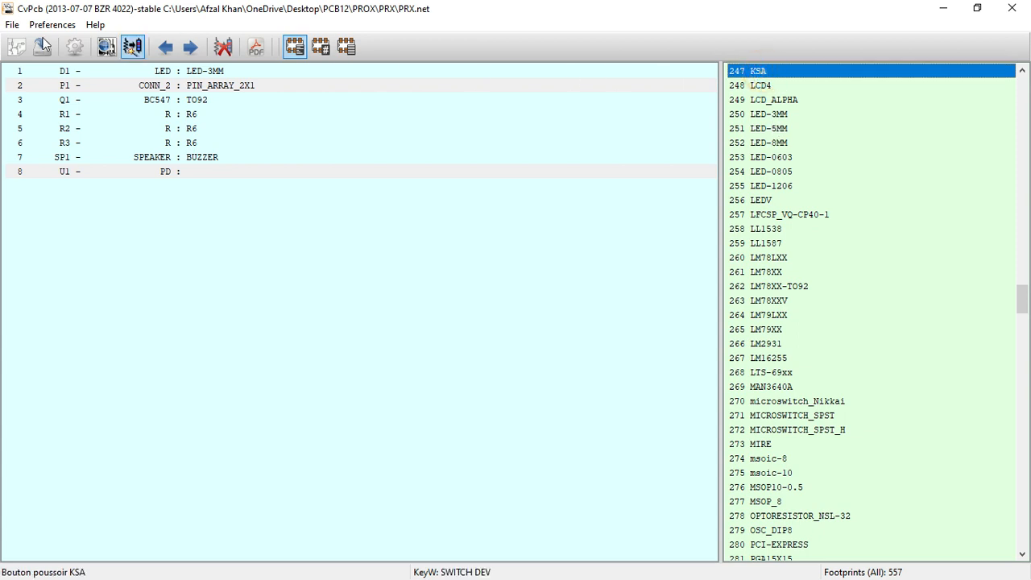
pyautogui.click(109, 48)
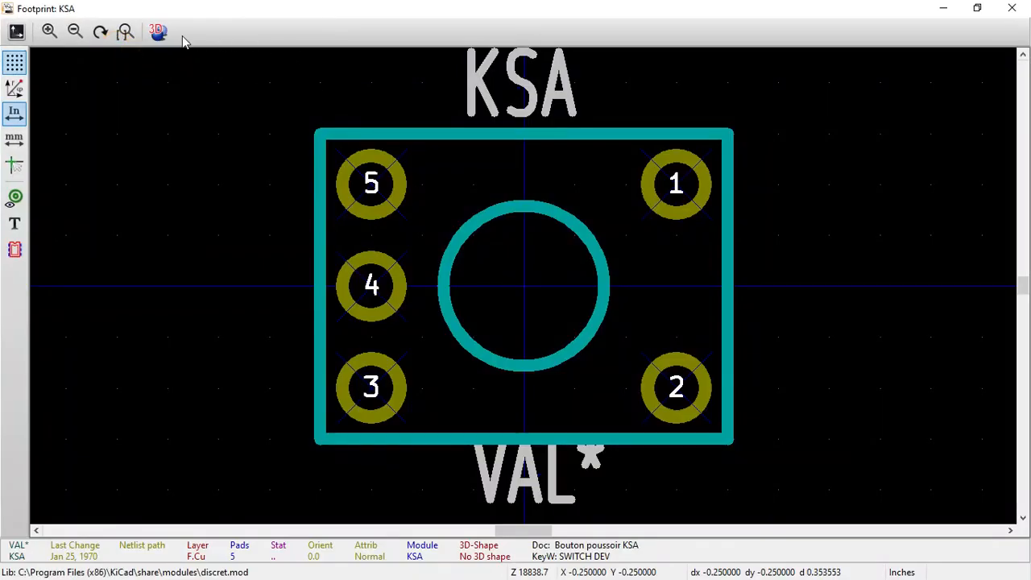
pyautogui.click(1012, 8)
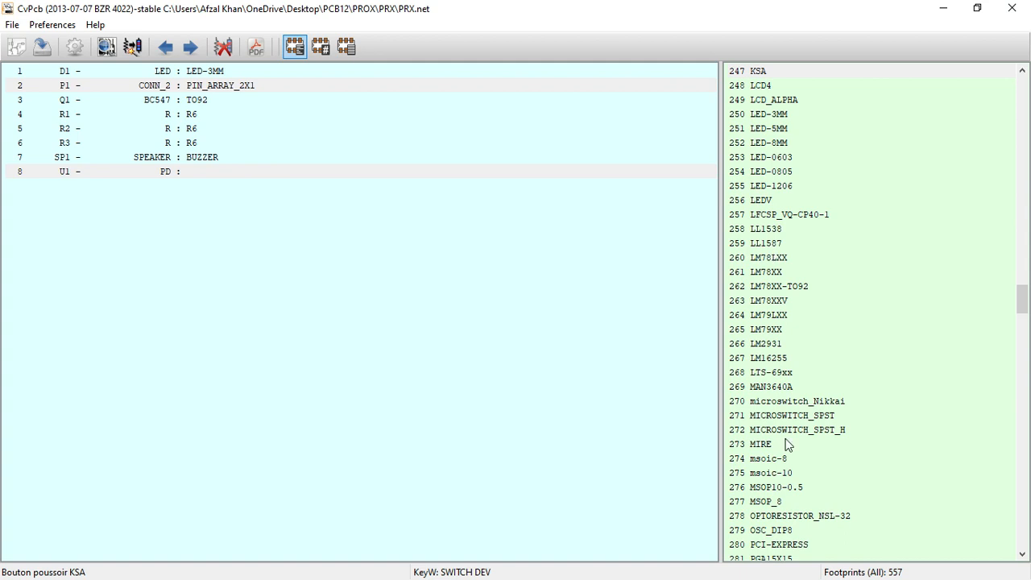
# Browse the P to S footprints for U1 and preview the R3 footprint with its 3D model
pyautogui.scroll(-7, 787, 445)
pyautogui.scroll(-16, 787, 446)
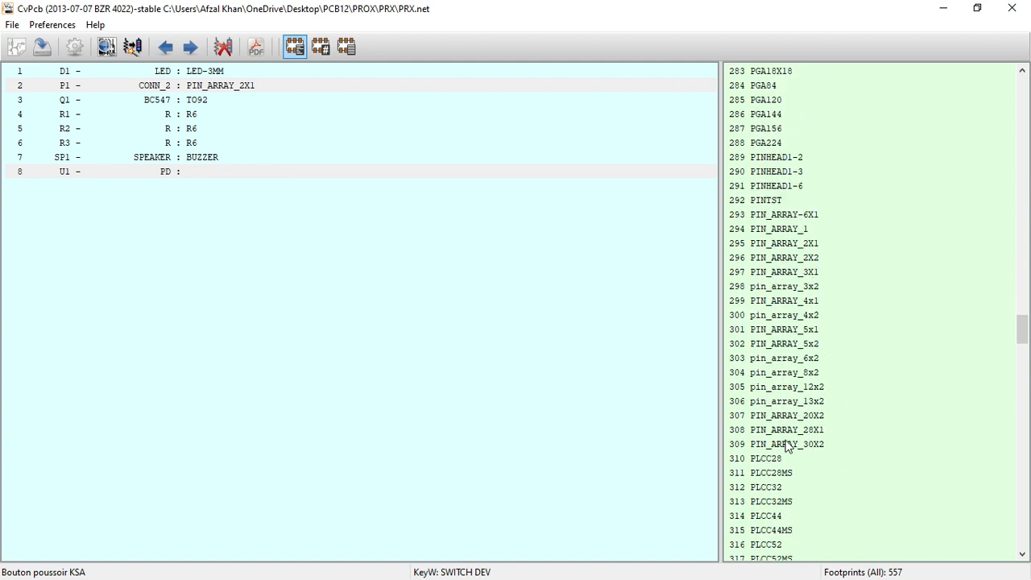
pyautogui.scroll(-8, 787, 445)
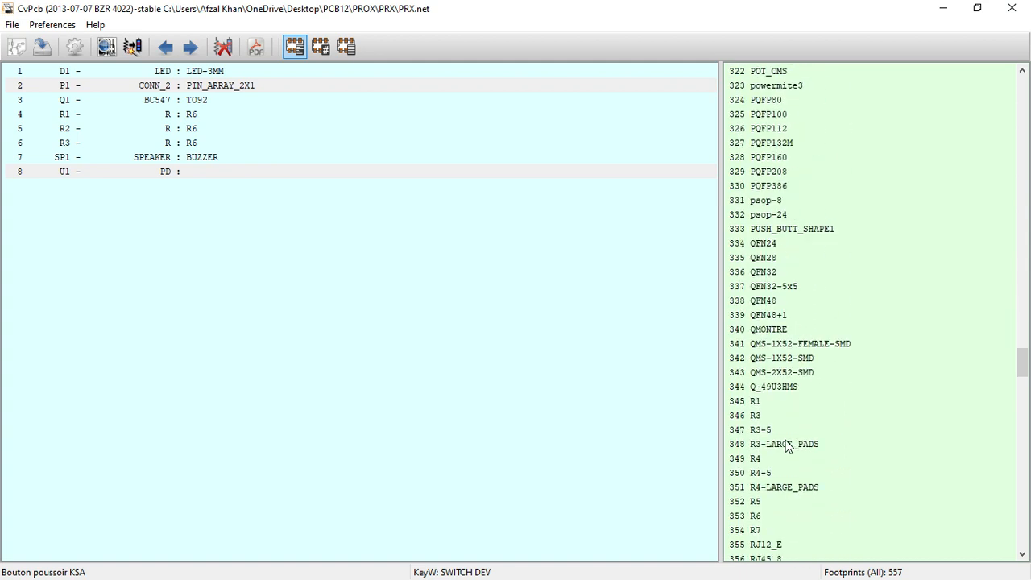
pyautogui.scroll(-2, 787, 446)
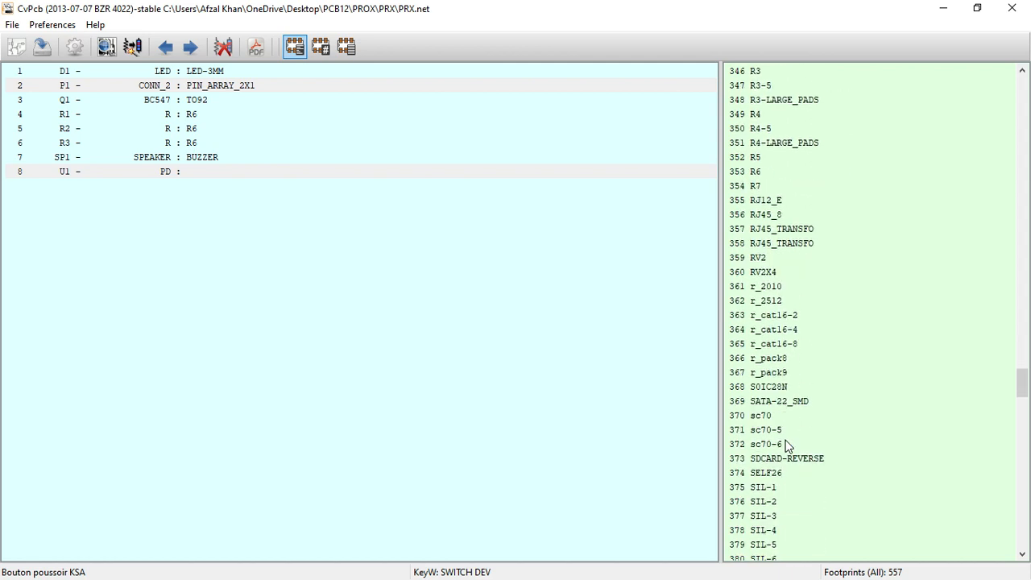
pyautogui.scroll(6, 787, 446)
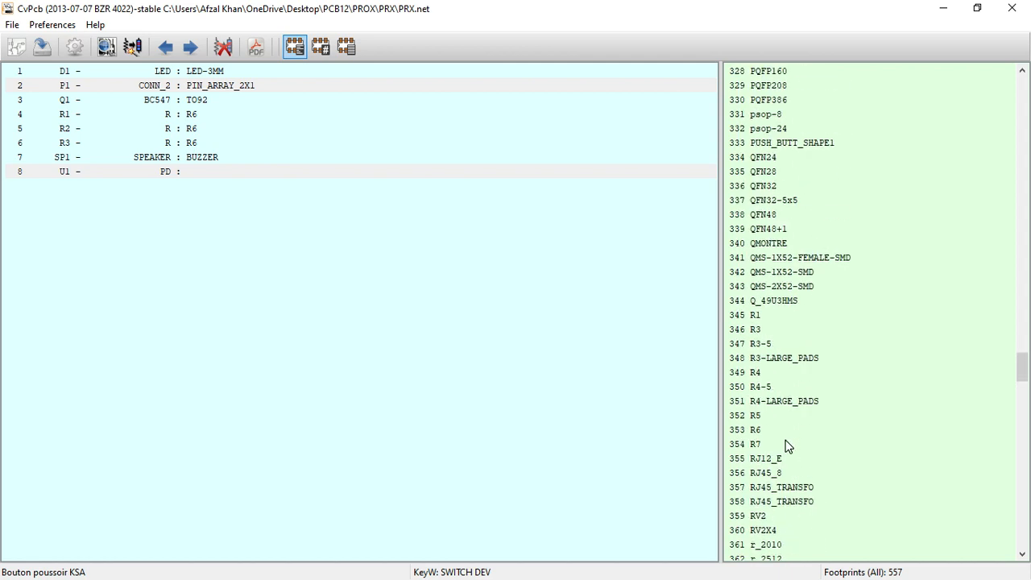
pyautogui.click(755, 330)
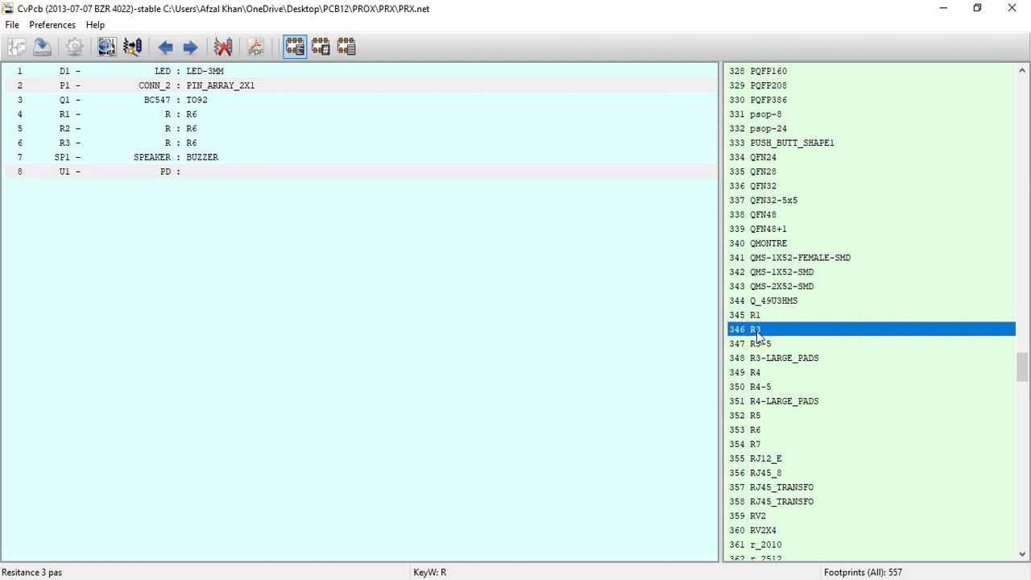
pyautogui.click(107, 47)
pyautogui.click(158, 31)
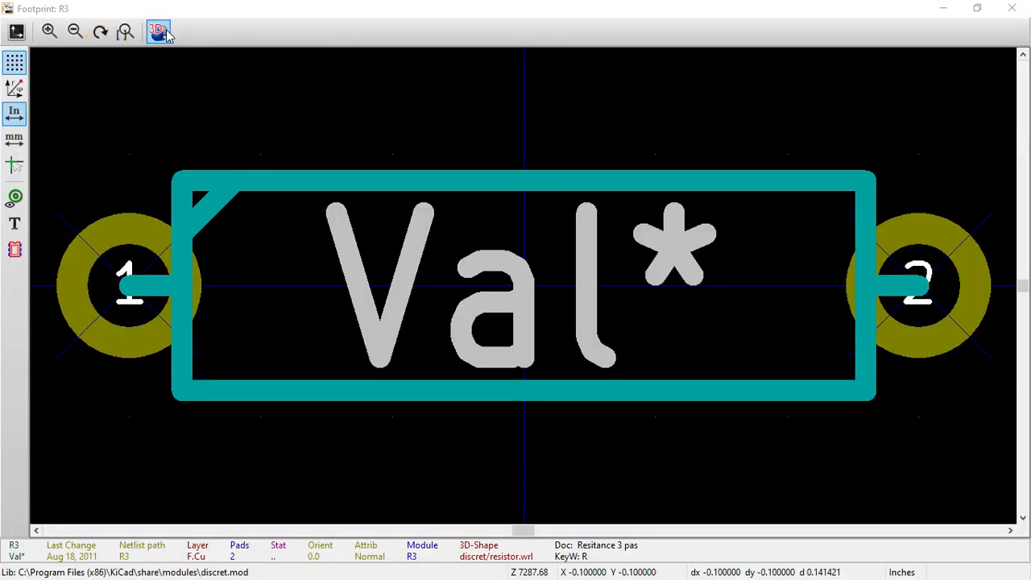
# Look at the R3 footprint's 3D model and close its preview windows
pyautogui.click(544, 272)
pyautogui.click(1013, 5)
pyautogui.click(1014, 9)
# Preview the LED-5MM footprint, inspect its 3D model from another angle, and close the previews
pyautogui.scroll(12, 778, 136)
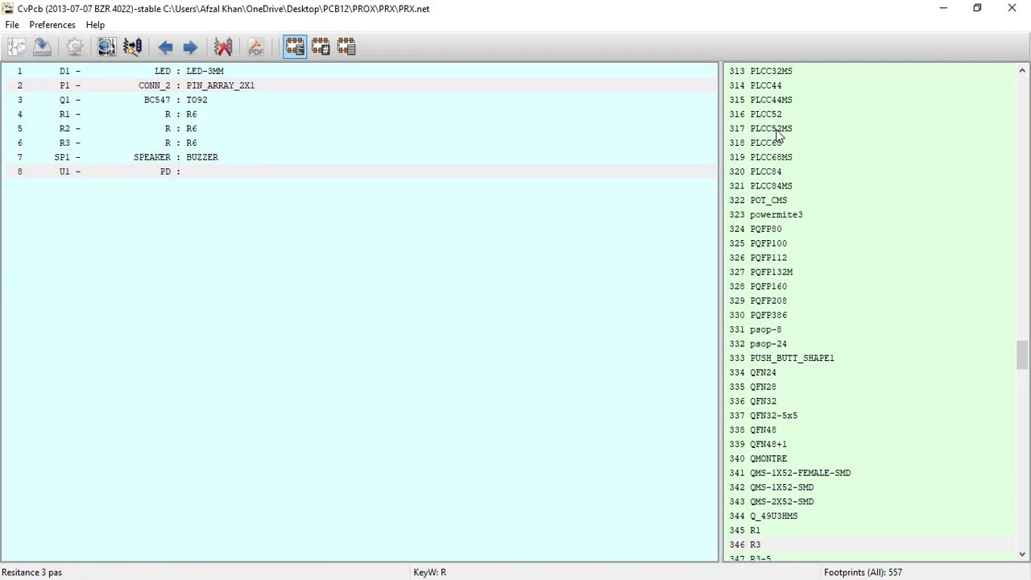
pyautogui.scroll(16, 778, 135)
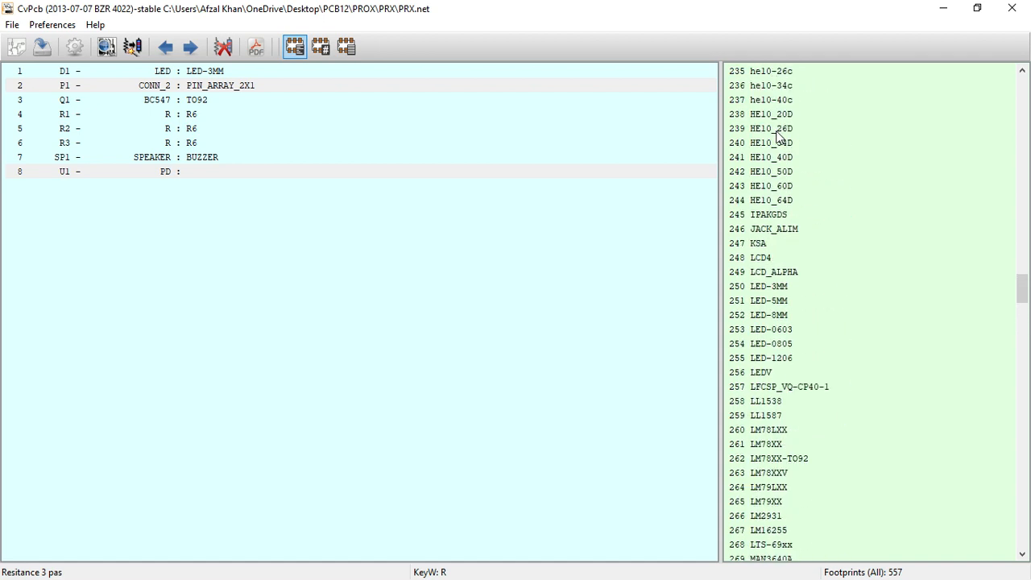
pyautogui.click(783, 303)
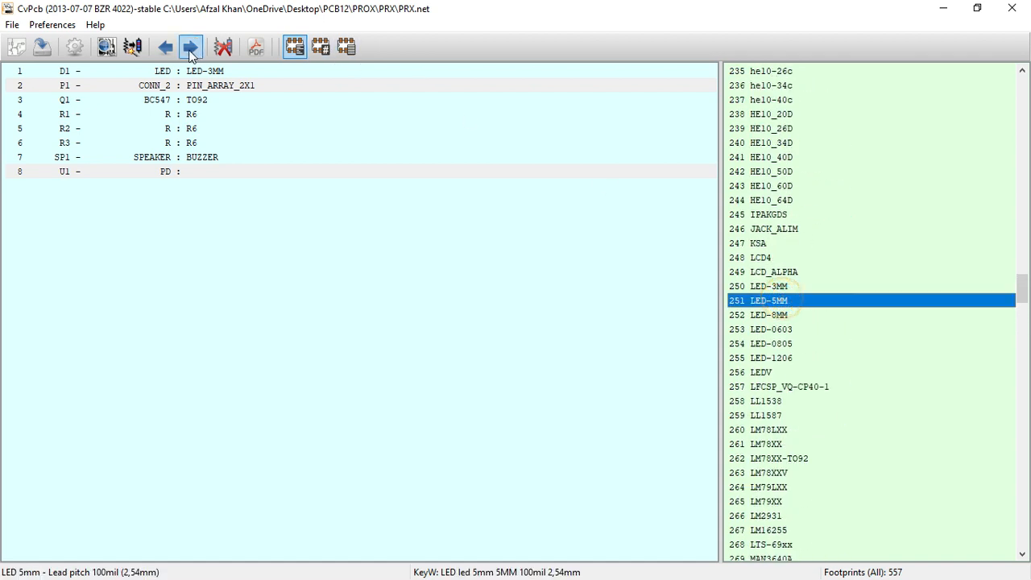
pyautogui.click(109, 50)
pyautogui.click(160, 32)
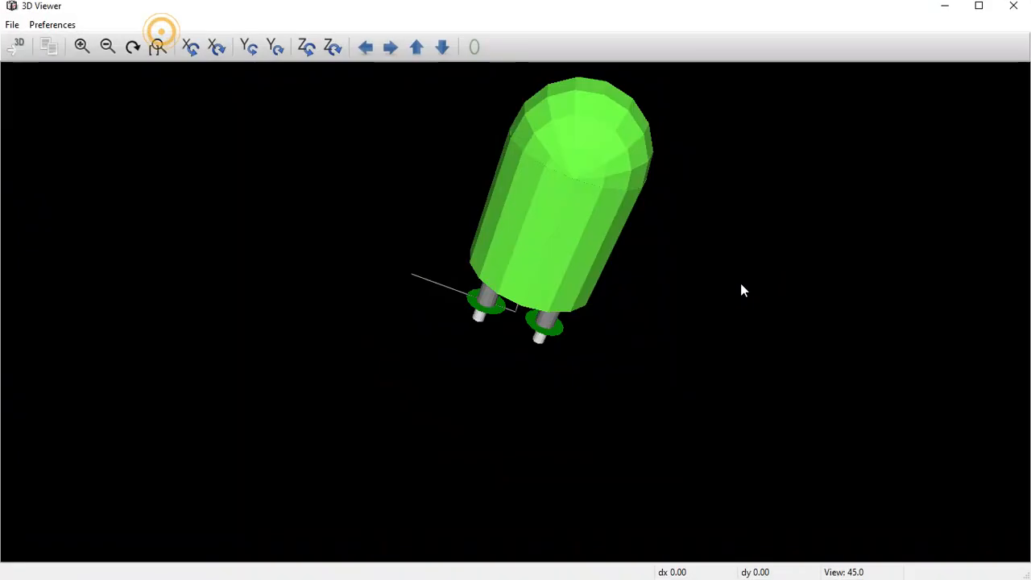
pyautogui.moveTo(795, 333); pyautogui.dragTo(999, 70)
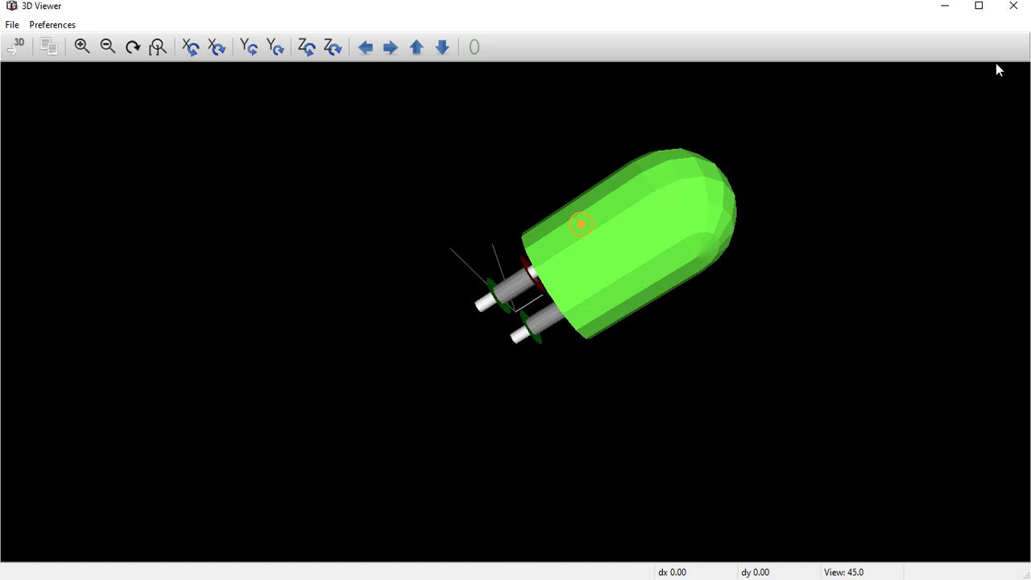
pyautogui.click(1013, 7)
pyautogui.click(1013, 7)
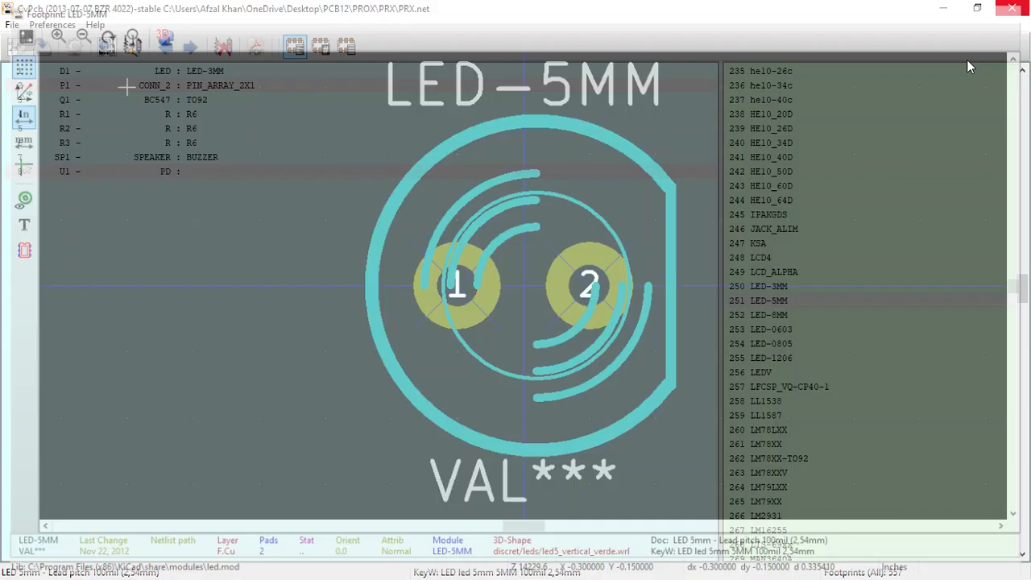
# Find the D5 diode footprint, examine its 3D model, and close the previews
pyautogui.click(766, 362)
pyautogui.press('d')
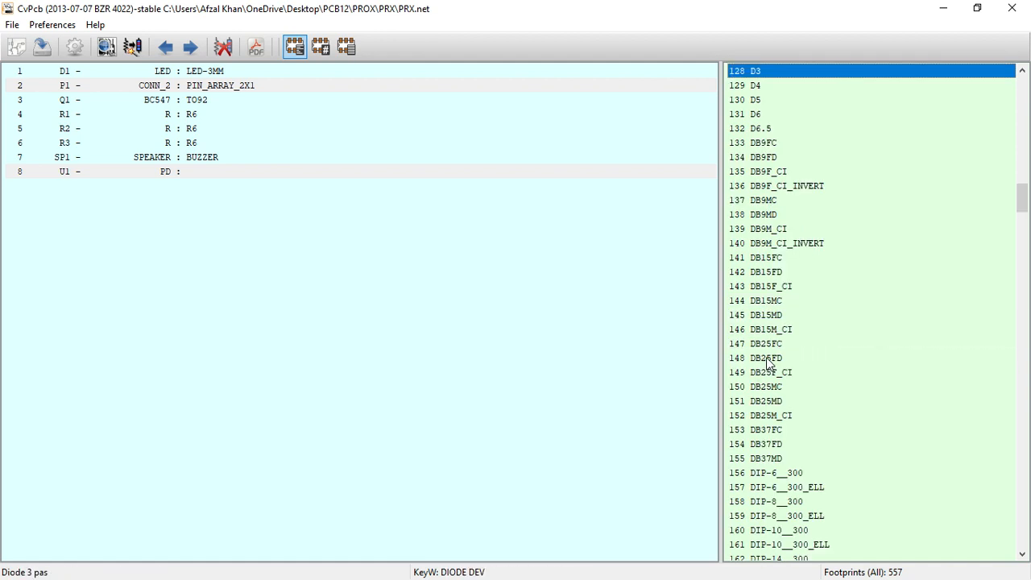
pyautogui.click(780, 100)
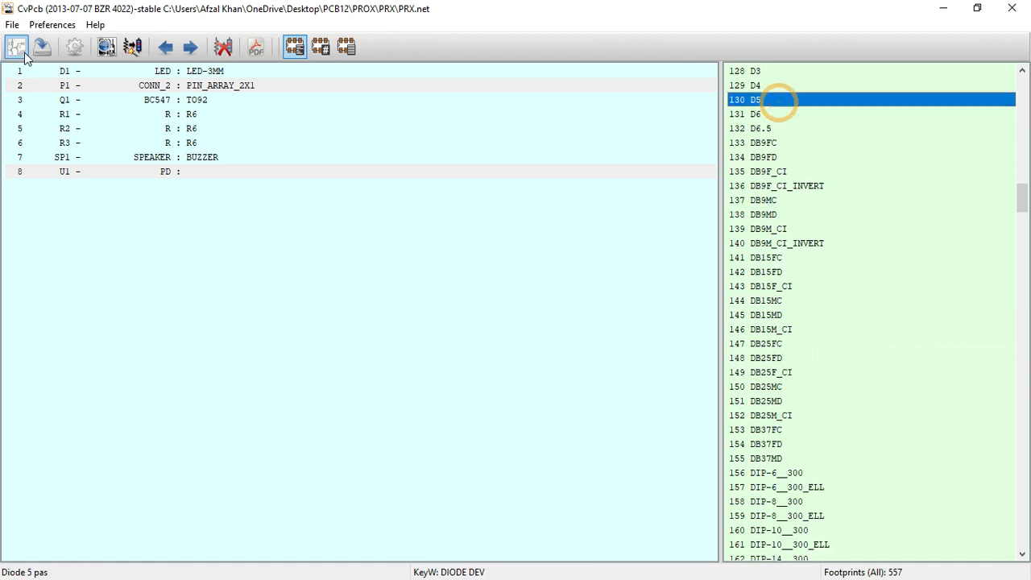
pyautogui.click(106, 48)
pyautogui.click(164, 32)
pyautogui.moveTo(505, 296); pyautogui.dragTo(700, 360)
pyautogui.click(1014, 6)
pyautogui.click(1012, 8)
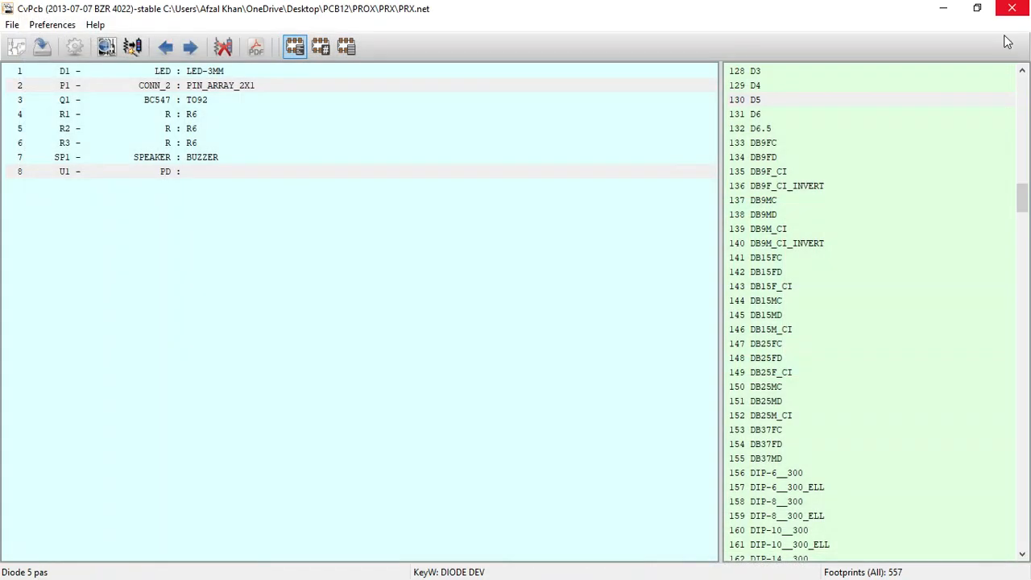
# Assign the D5 footprint to components P1 and U1, then save the footprint associations and close the assignment window
pyautogui.click(780, 99)
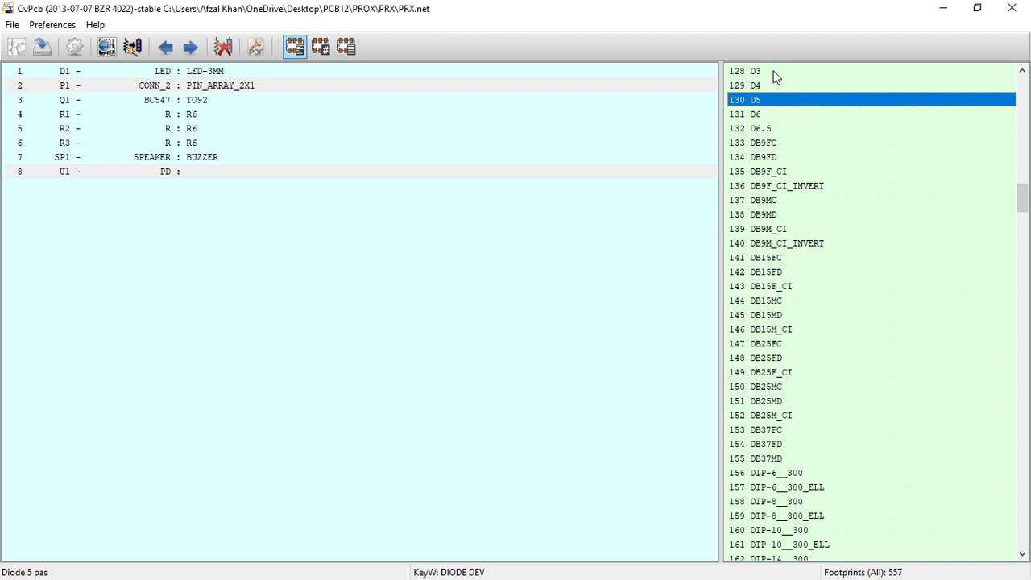
pyautogui.doubleClick(790, 100)
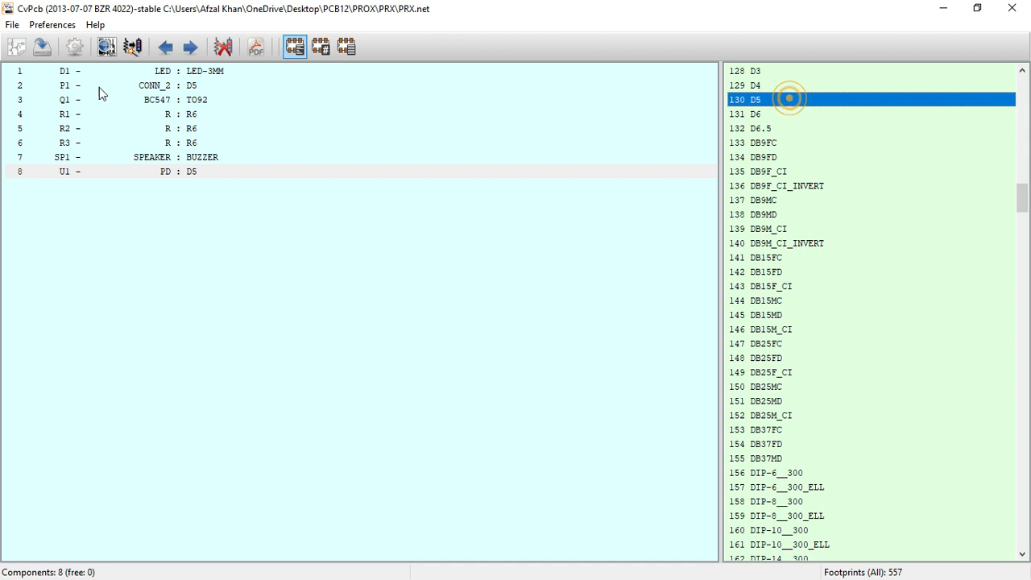
pyautogui.click(43, 49)
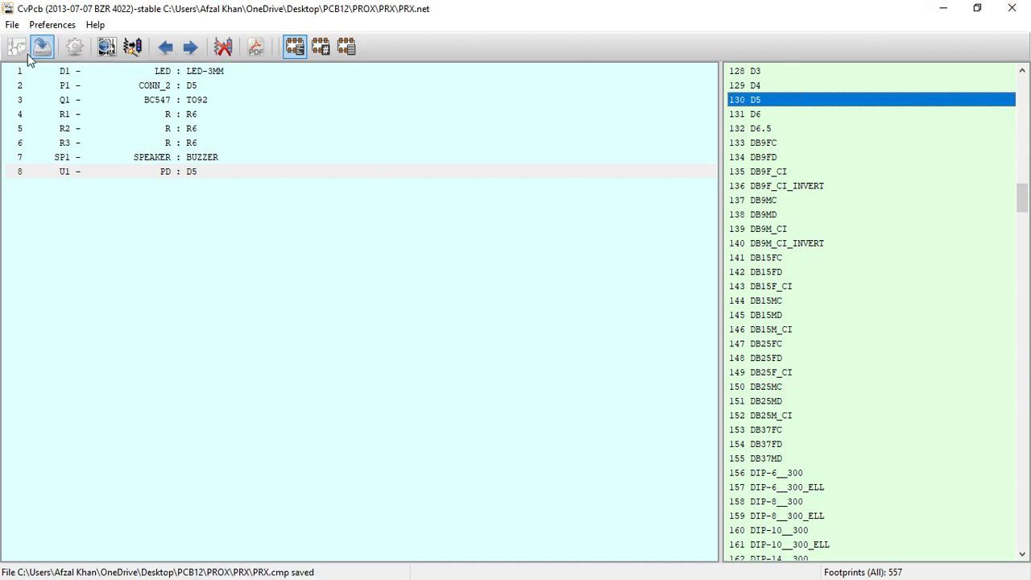
pyautogui.click(1011, 8)
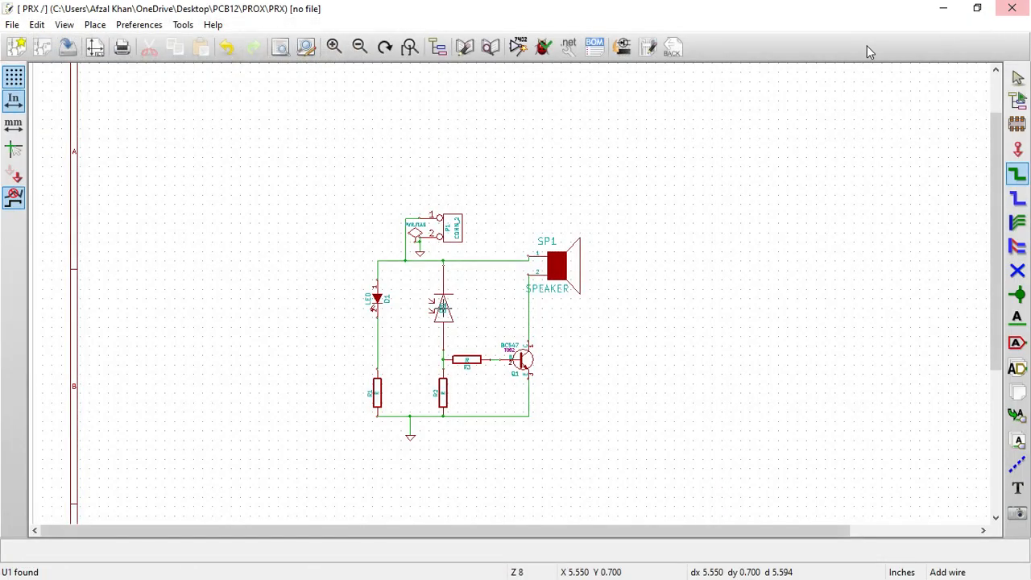
# Open the PCB layout editor from the schematic and load the current netlist PRX.net into the new board
pyautogui.click(648, 47)
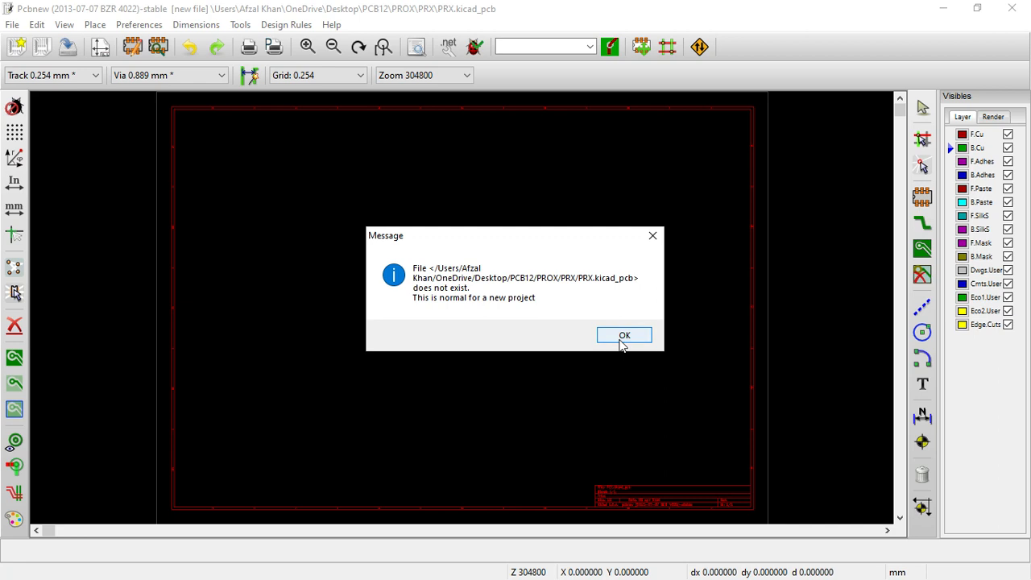
pyautogui.click(622, 337)
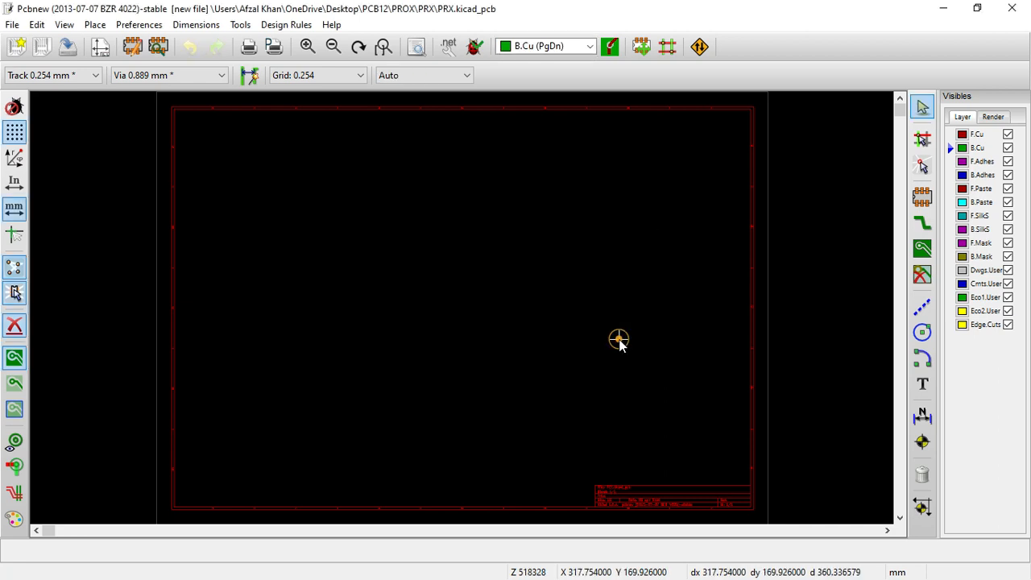
pyautogui.click(448, 48)
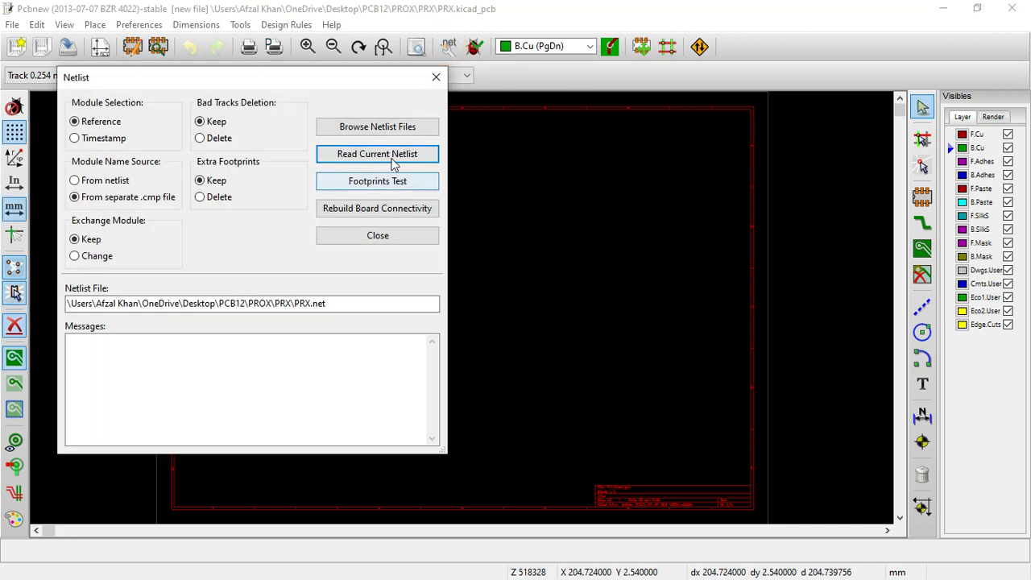
pyautogui.click(394, 161)
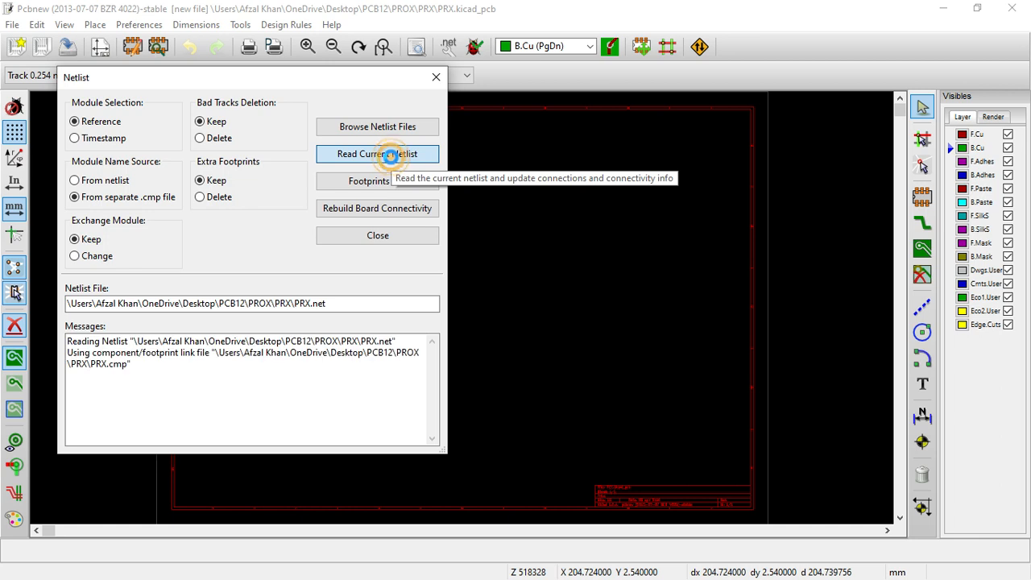
pyautogui.click(378, 234)
# Move all the stacked footprints as one block from the sheet's corner to inside the frame
pyautogui.scroll(1, 224, 122)
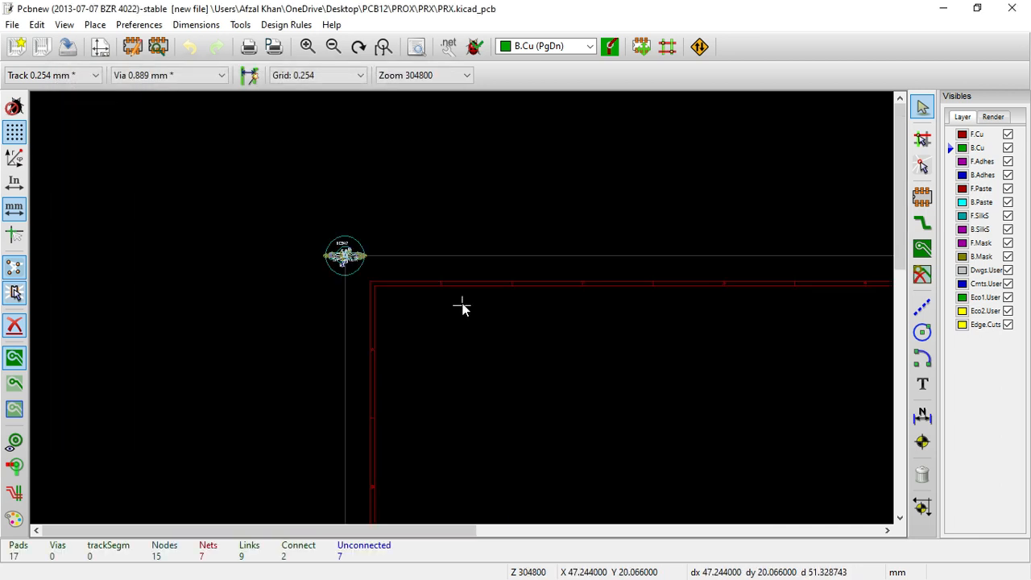
pyautogui.moveTo(228, 194); pyautogui.dragTo(606, 364)
pyautogui.click(587, 367)
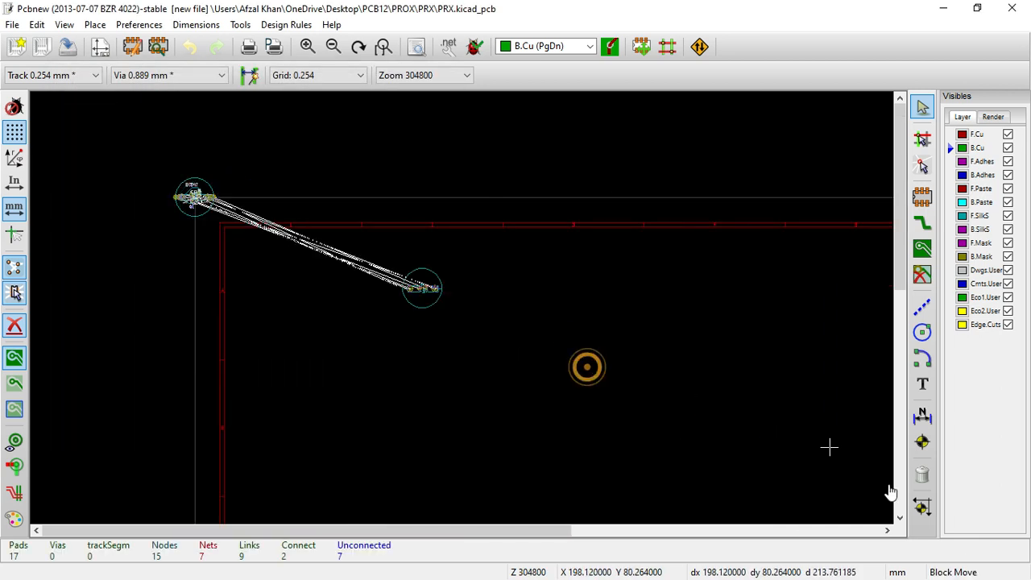
pyautogui.click(401, 280)
# Spread the overlapping footprints apart in footprint mode with Move All Modules
pyautogui.scroll(3, 207, 202)
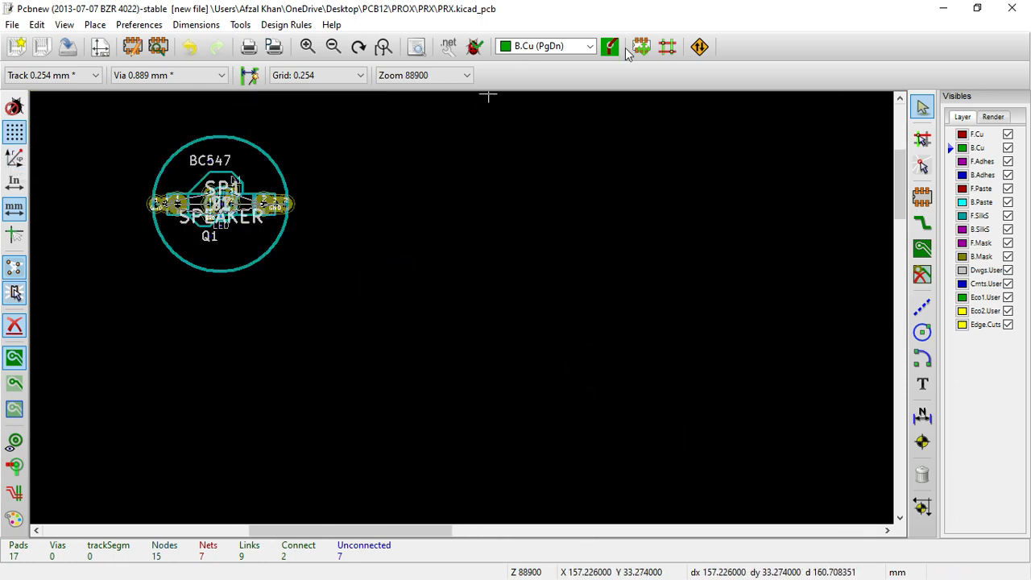
pyautogui.rightClick(262, 182)
pyautogui.moveTo(390, 294)
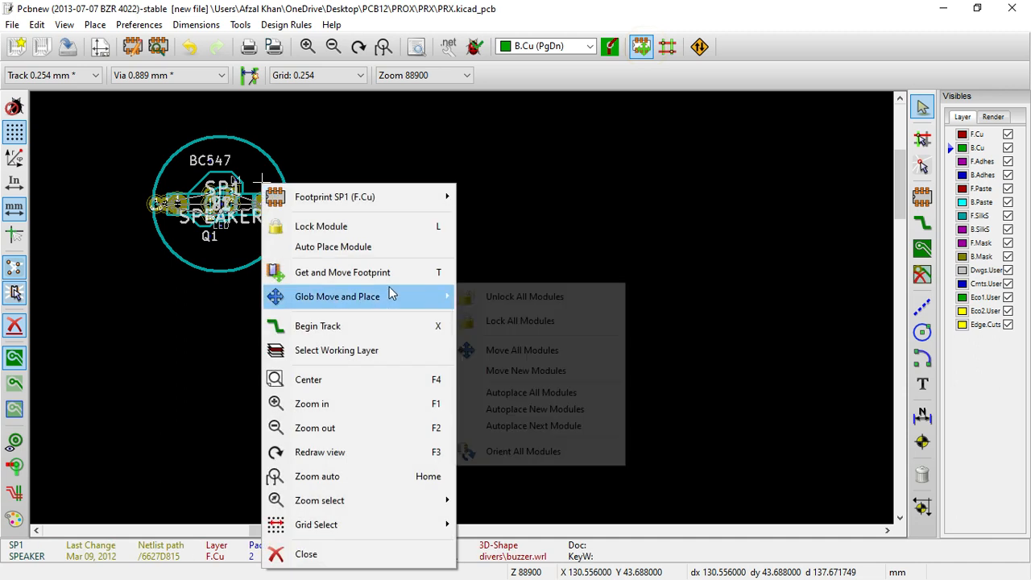
pyautogui.click(483, 350)
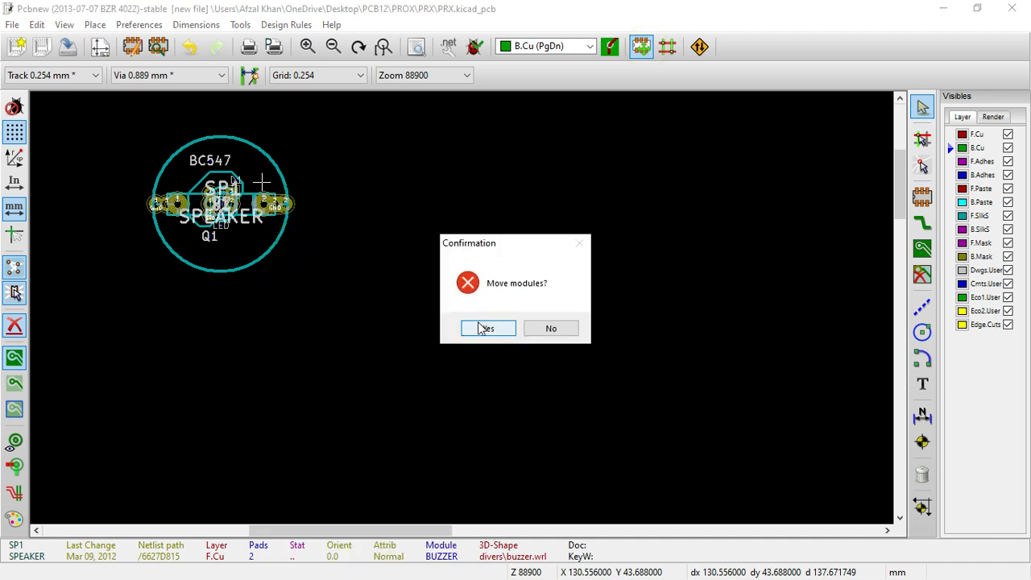
pyautogui.click(486, 328)
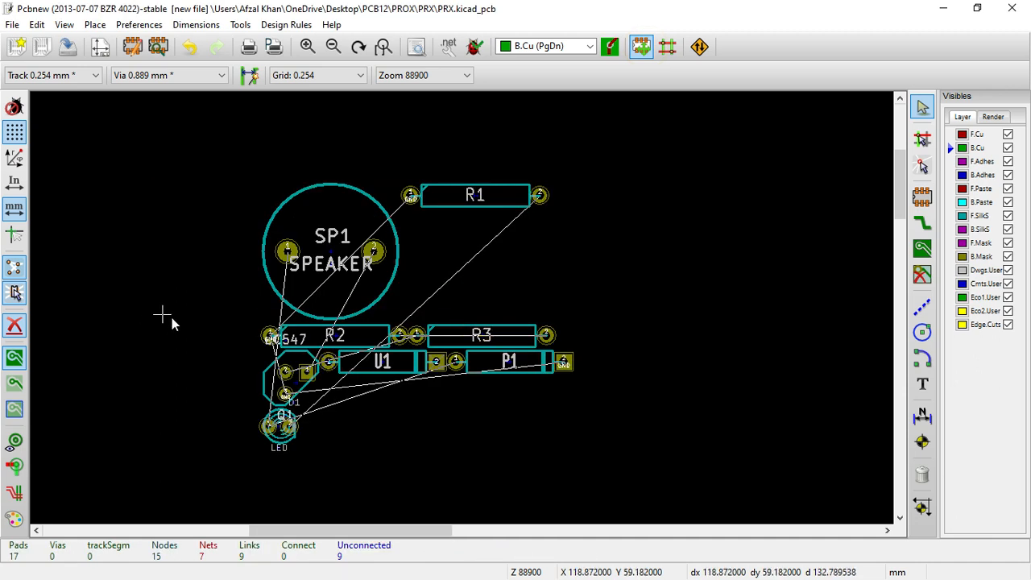
# Move LED D1 to open space left of the speaker and rotate it 90 degrees
pyautogui.scroll(1, 202, 338)
pyautogui.scroll(-1, 460, 308)
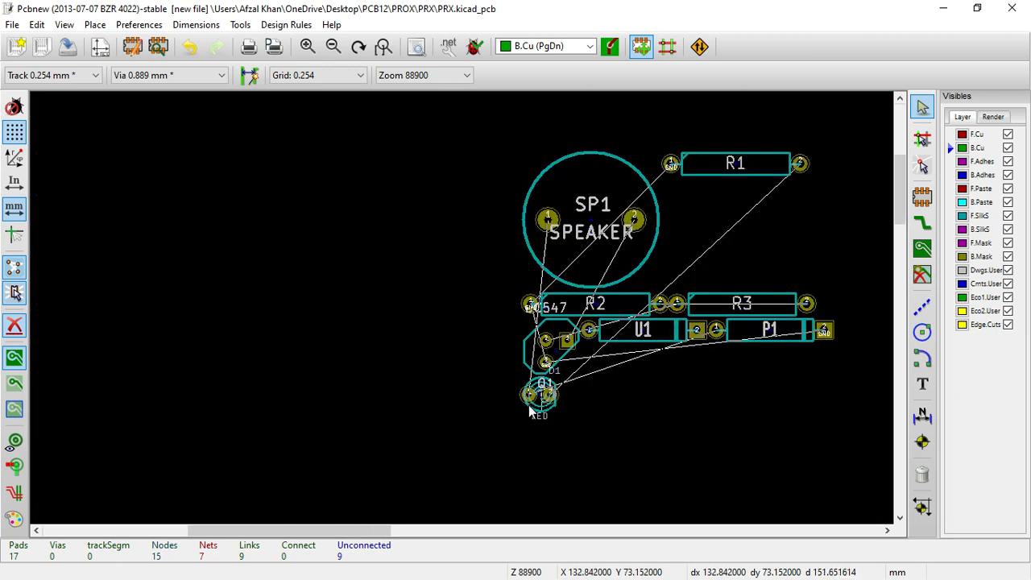
pyautogui.moveTo(542, 401); pyautogui.dragTo(305, 203)
pyautogui.press('r')
pyautogui.click(302, 203)
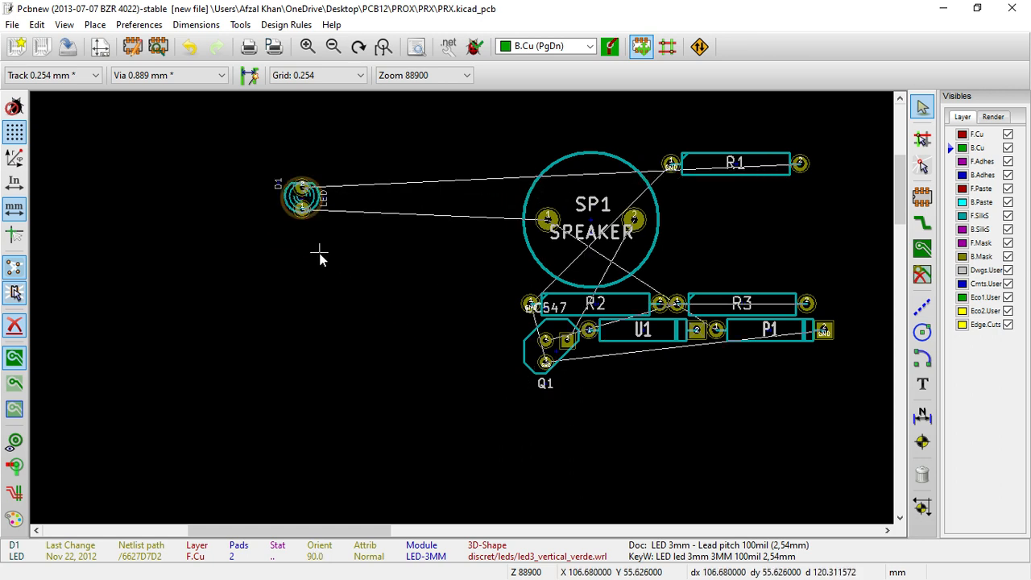
# Place resistor R1 below LED D1, rotated 90 degrees so that it stands vertically
pyautogui.press('m')
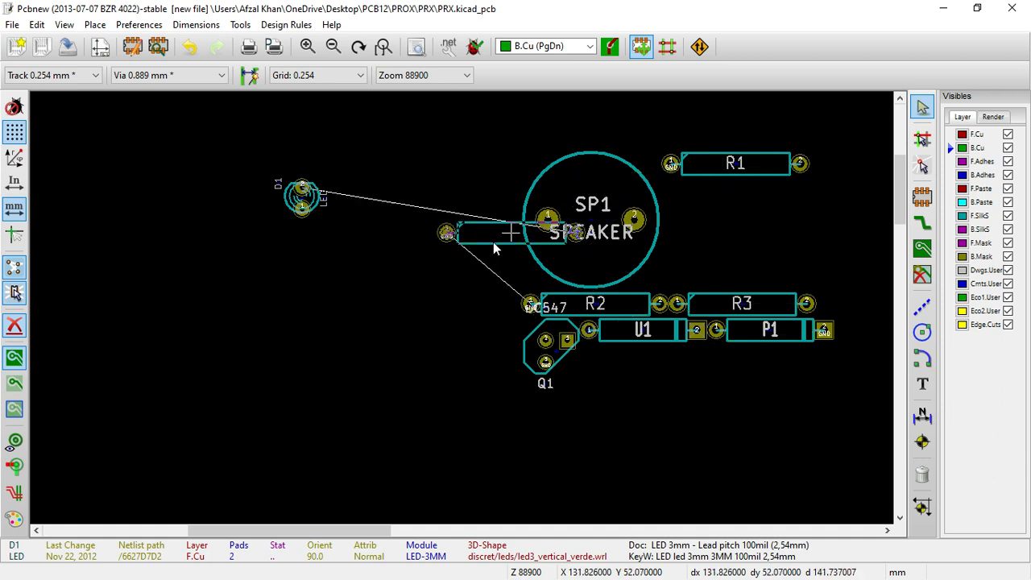
pyautogui.press('r')
pyautogui.click(336, 338)
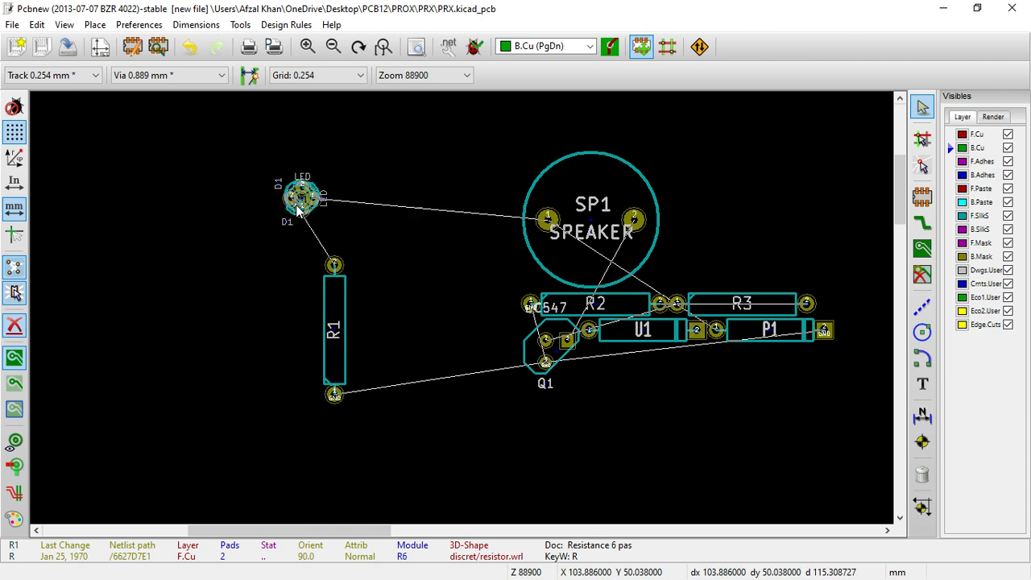
# Rotate LED D1 to 270 degrees and align it with R1 in one vertical column, closing the gap between them
pyautogui.press('r')
pyautogui.press('r')
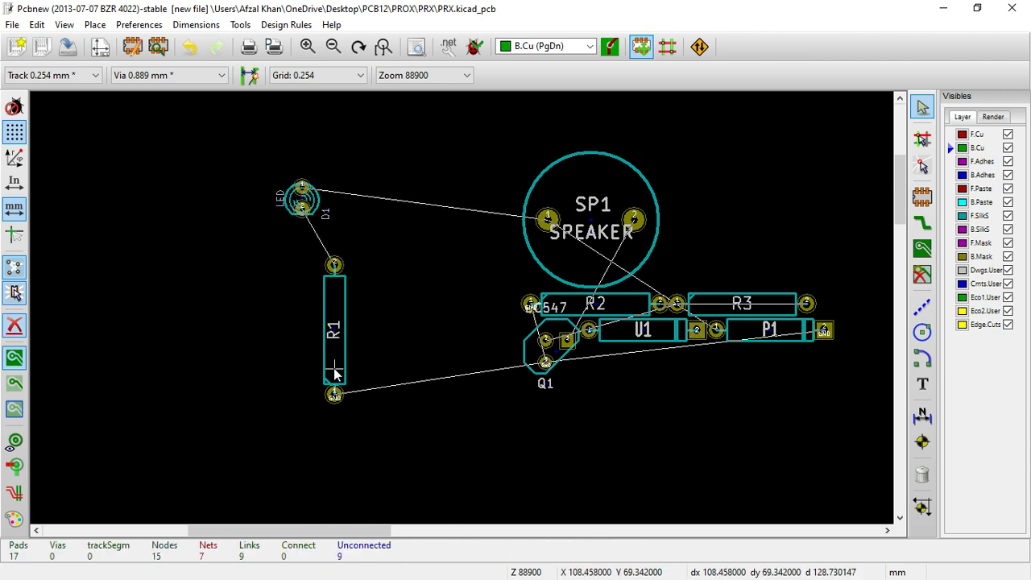
pyautogui.press('m')
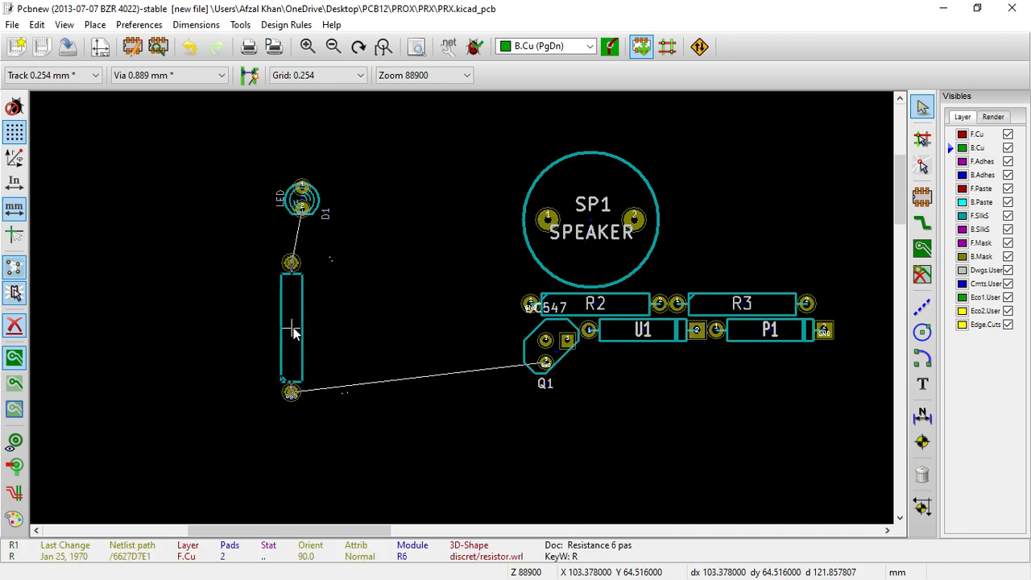
pyautogui.click(302, 341)
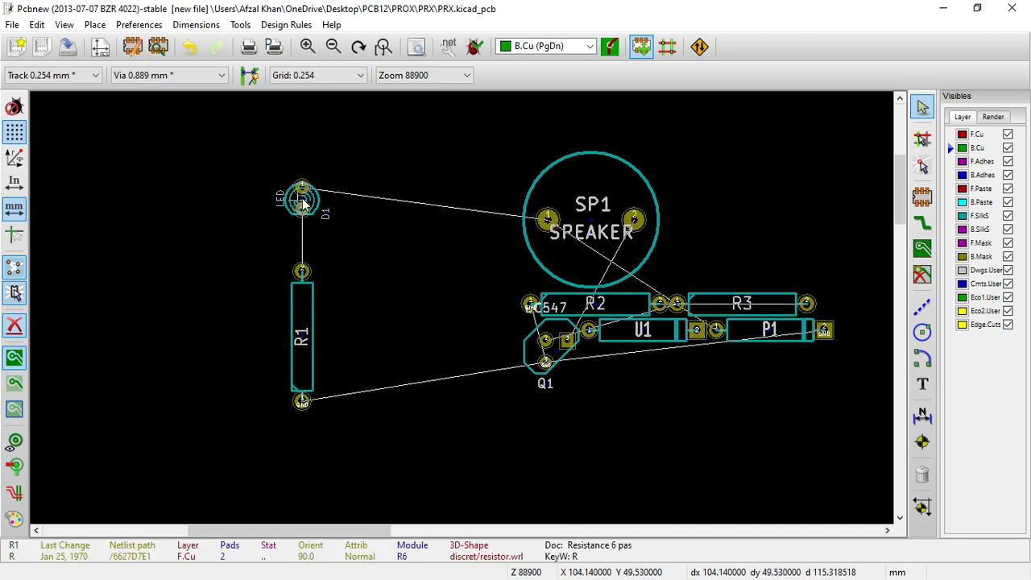
pyautogui.press('m')
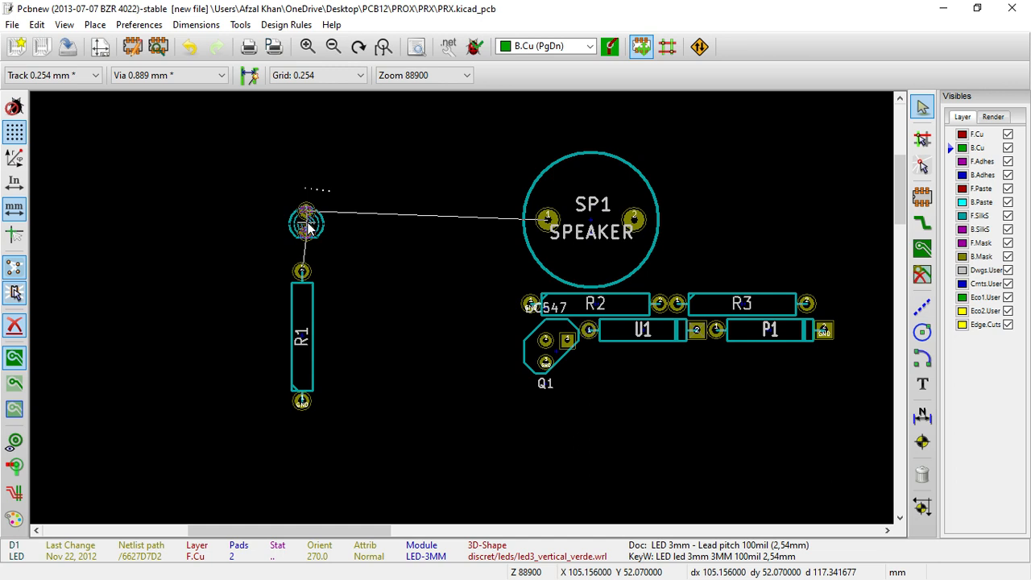
pyautogui.click(302, 215)
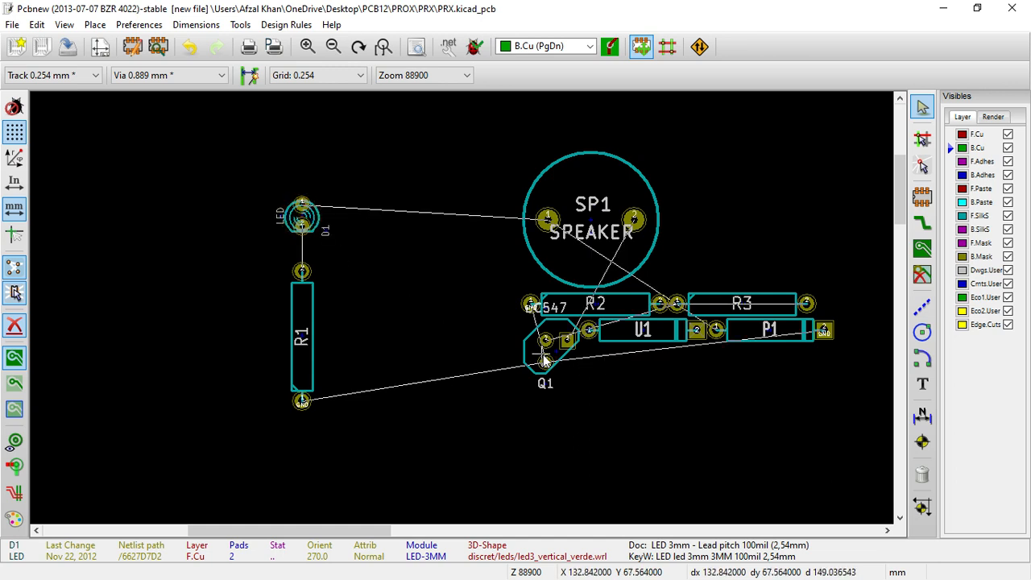
# Place resistor R2 to the right of R1, rotated 90 degrees and level with R1
pyautogui.press('m')
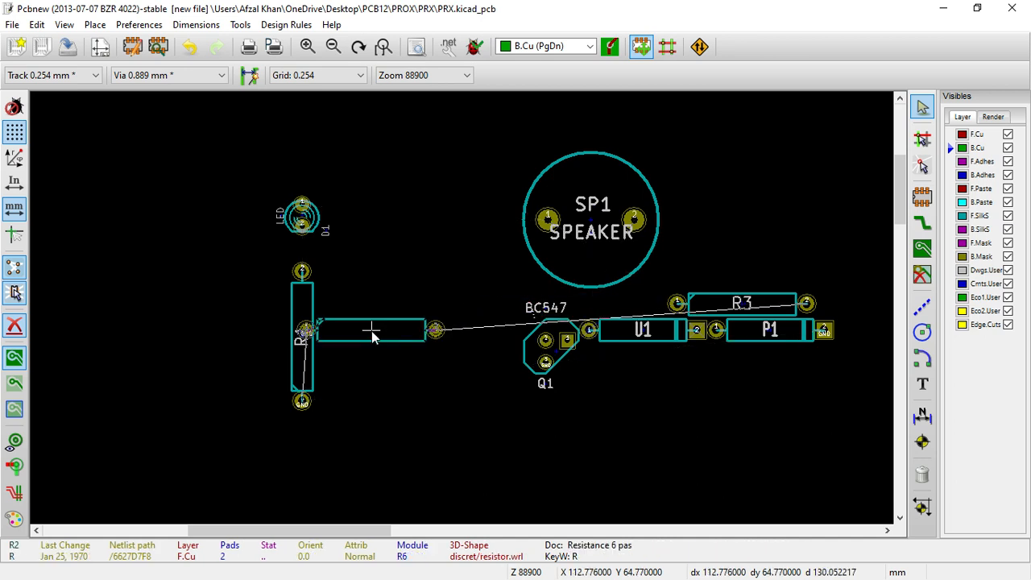
pyautogui.press('r')
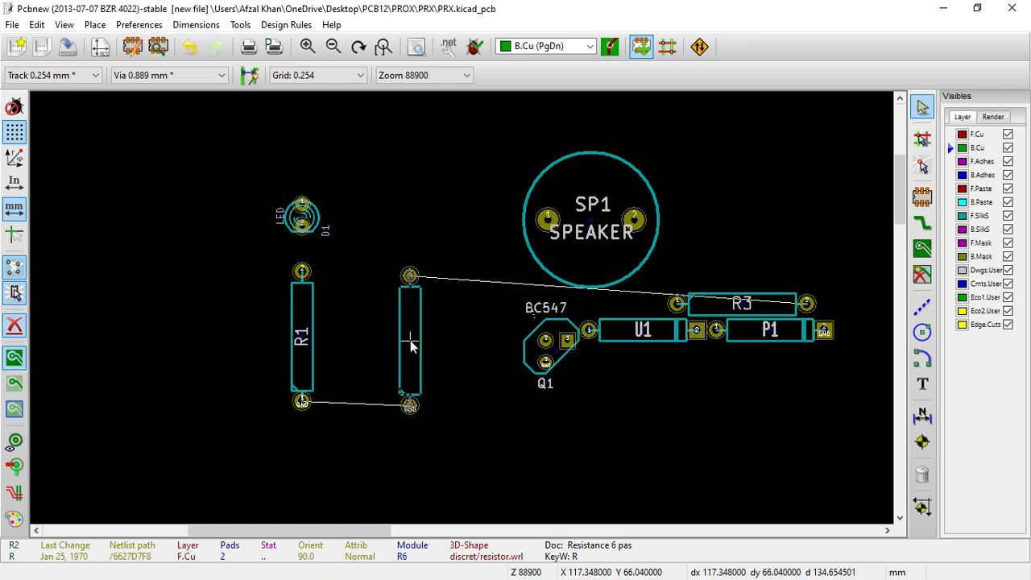
pyautogui.click(415, 340)
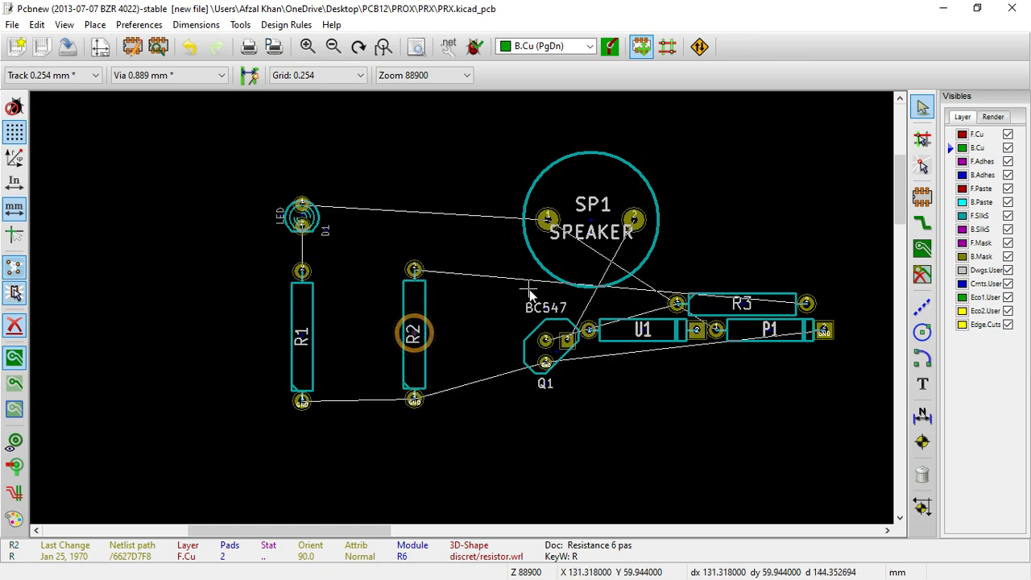
# Rotate speaker SP1 to 180 degrees and place it higher up, clear of R3, U1 and Q1
pyautogui.scroll(1, 608, 370)
pyautogui.scroll(-1, 460, 303)
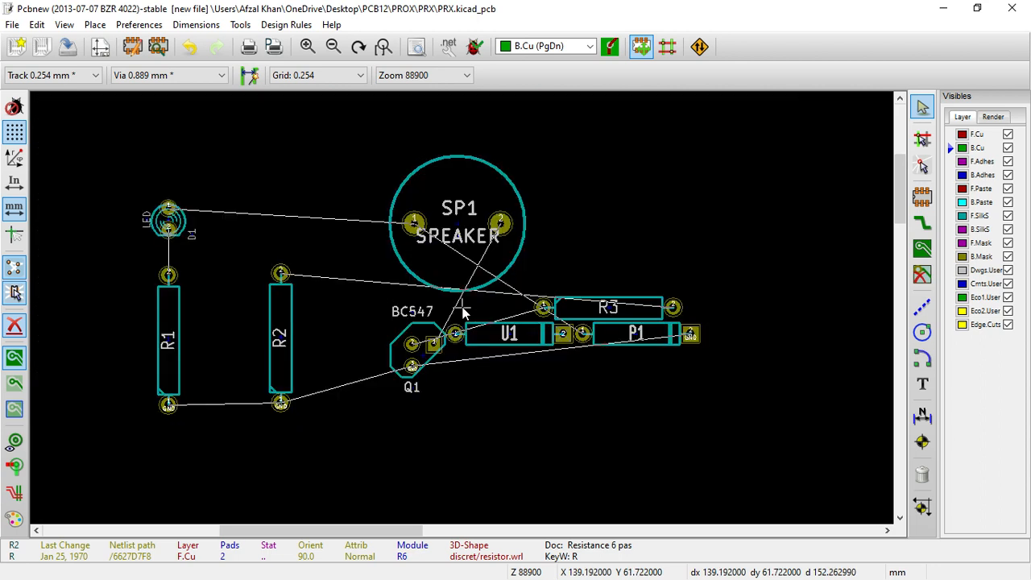
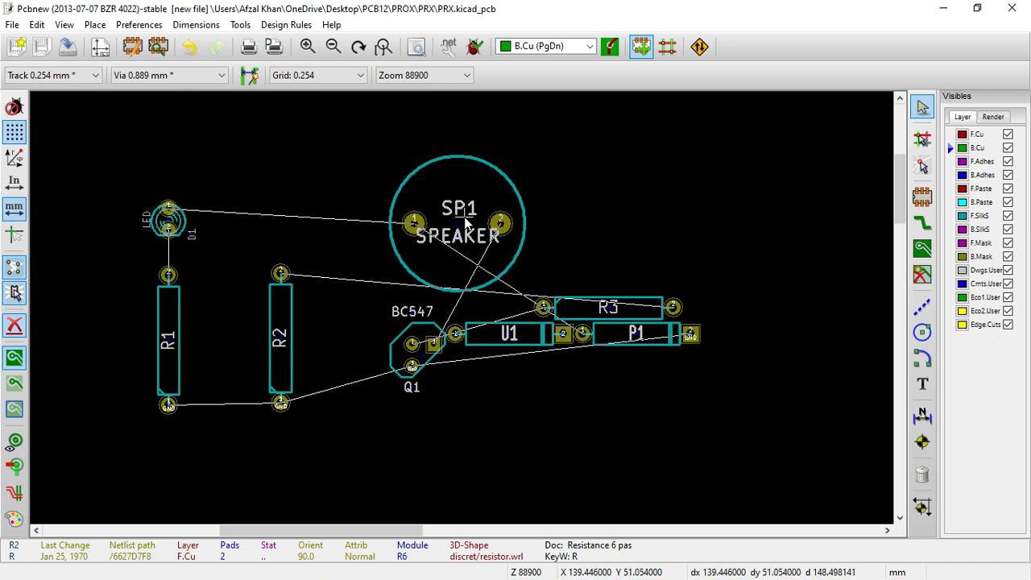
pyautogui.press('m')
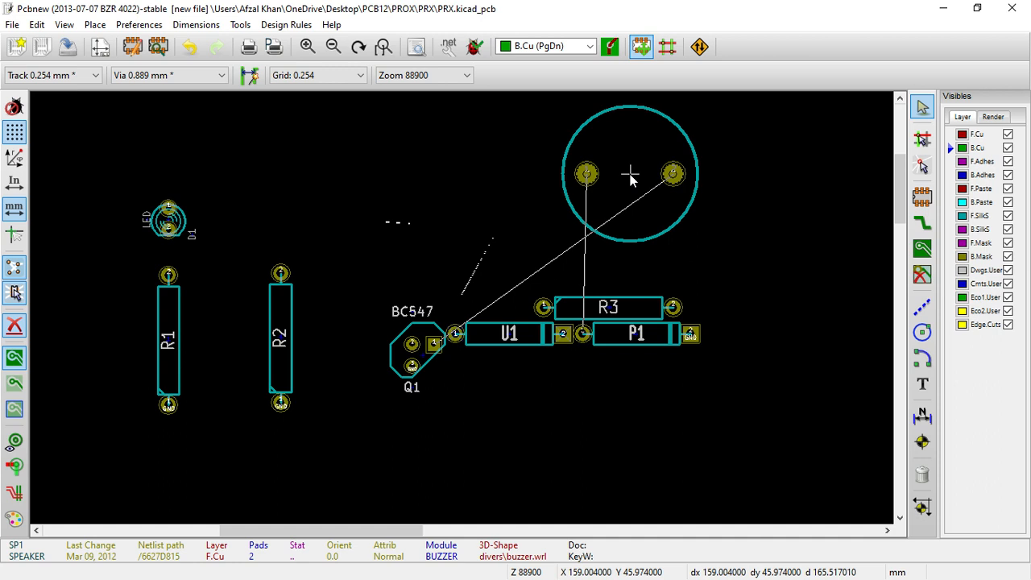
pyautogui.press('r')
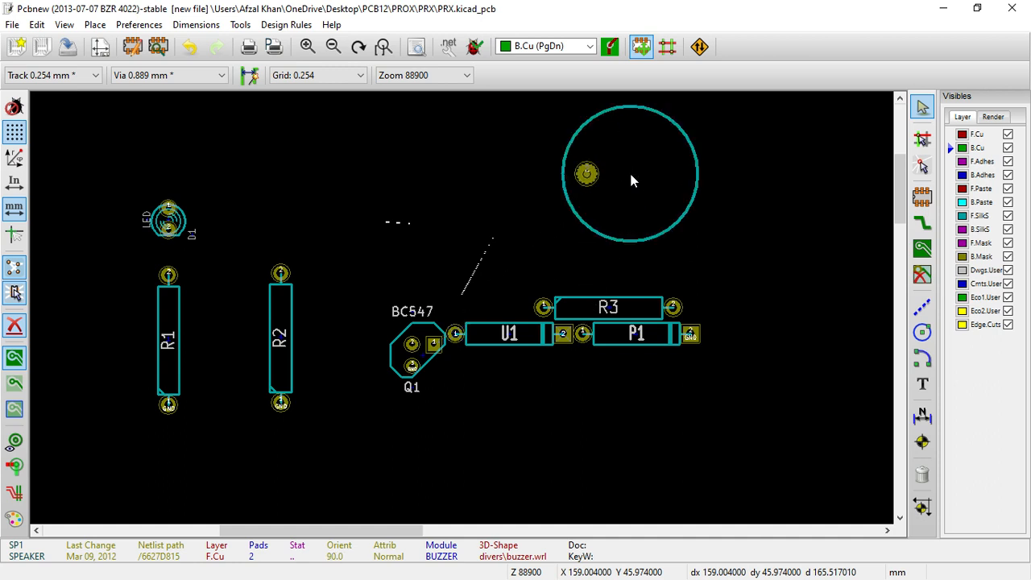
pyautogui.click(493, 161)
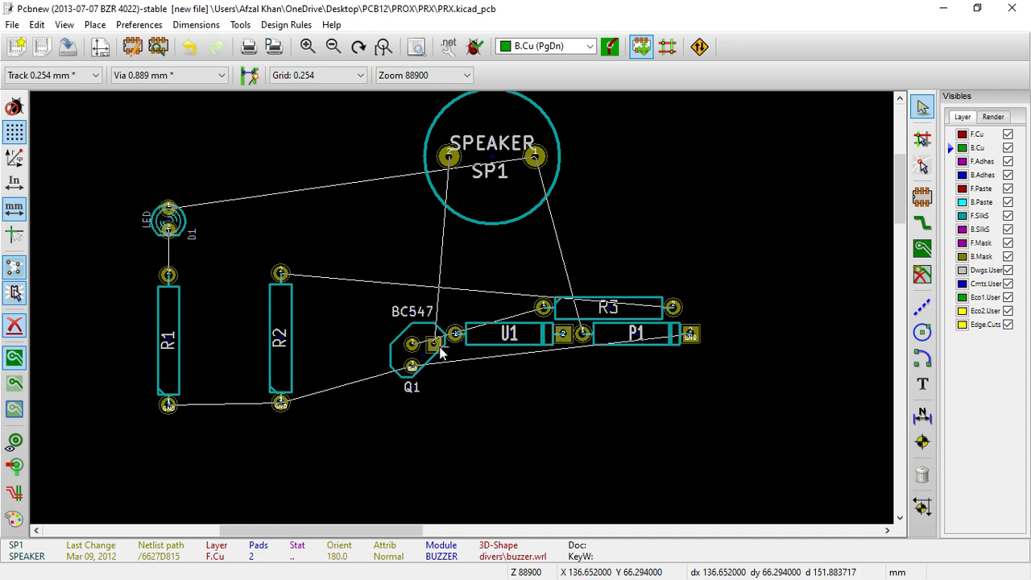
# Move transistor Q1 just below the speaker and place resistor R3, rotated to 180 degrees, between R2's upper pad and Q1
pyautogui.press('m')
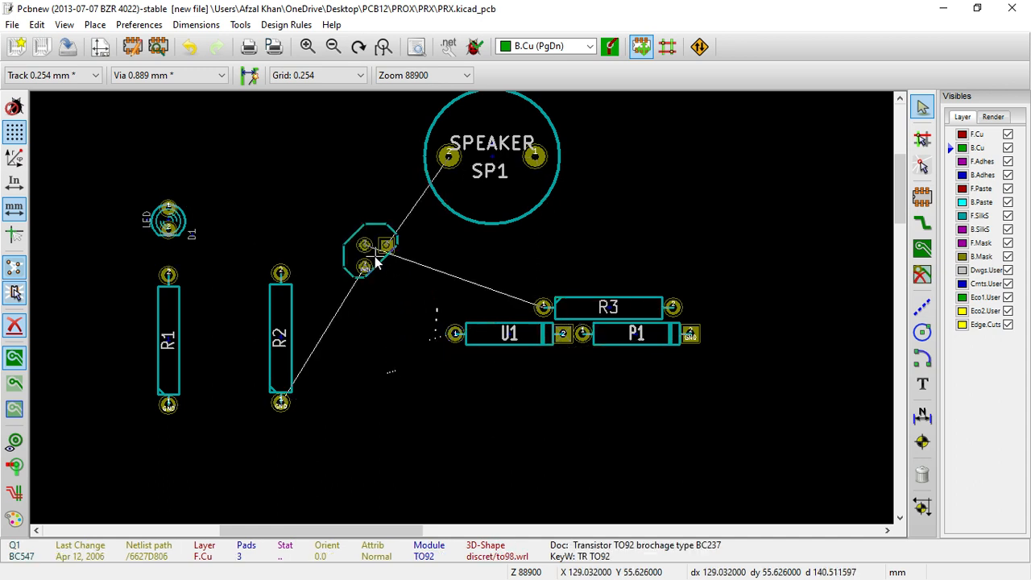
pyautogui.click(471, 289)
pyautogui.press('m')
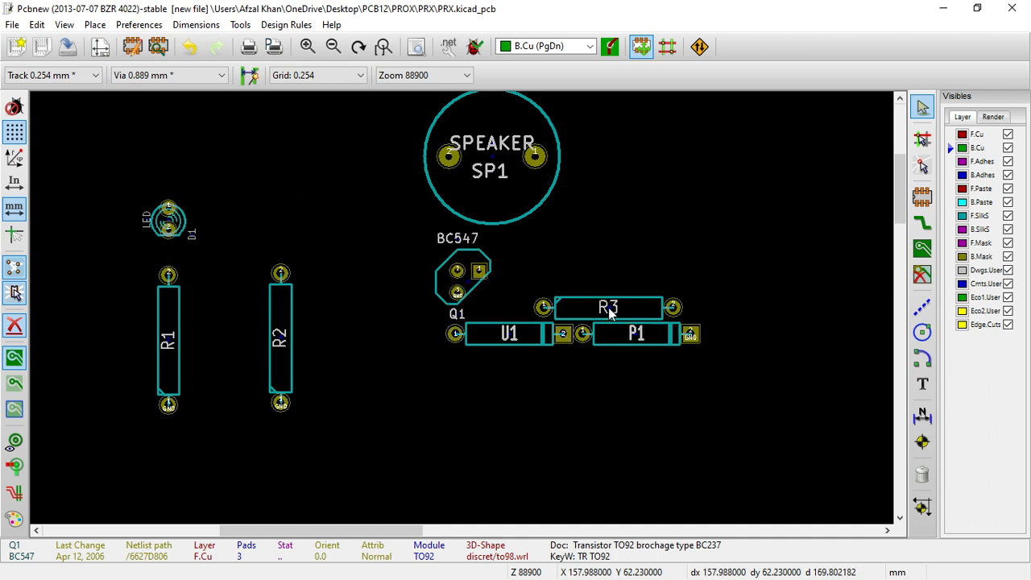
pyautogui.press('r')
pyautogui.press('r')
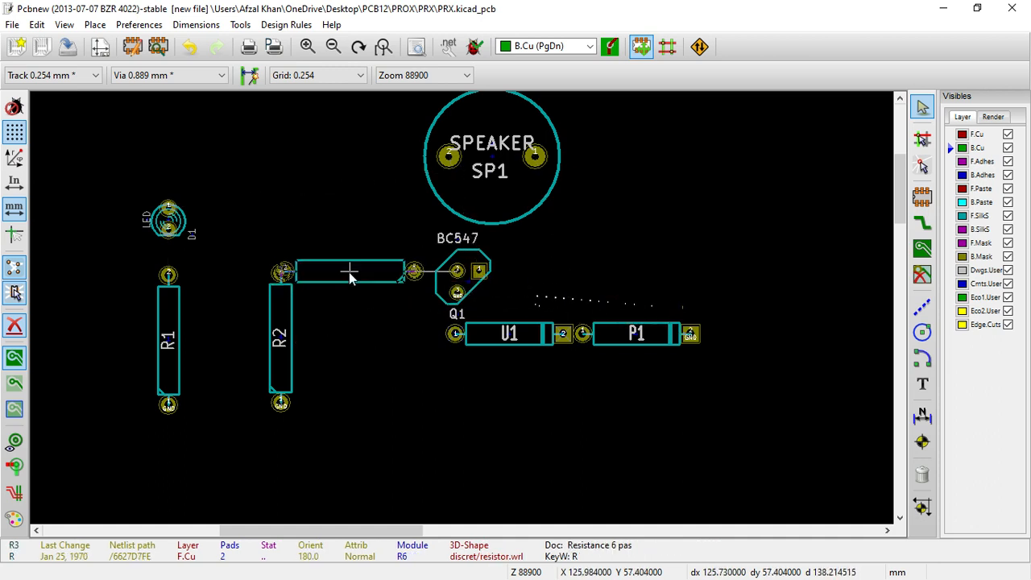
pyautogui.click(364, 274)
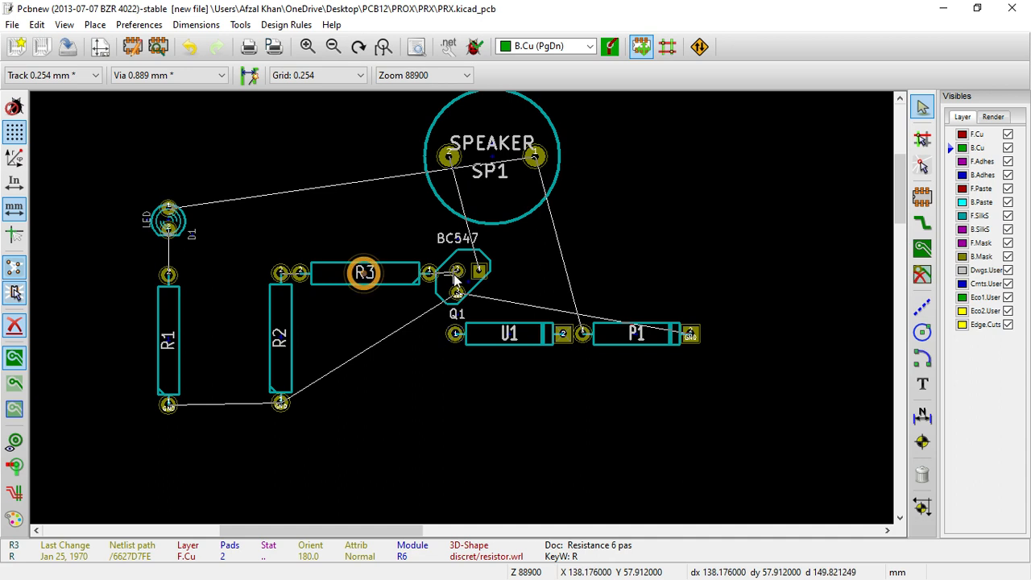
# Move transistor Q1 below R3, and place speaker SP1 directly above R3, rotated back to 0 degrees
pyautogui.press('m')
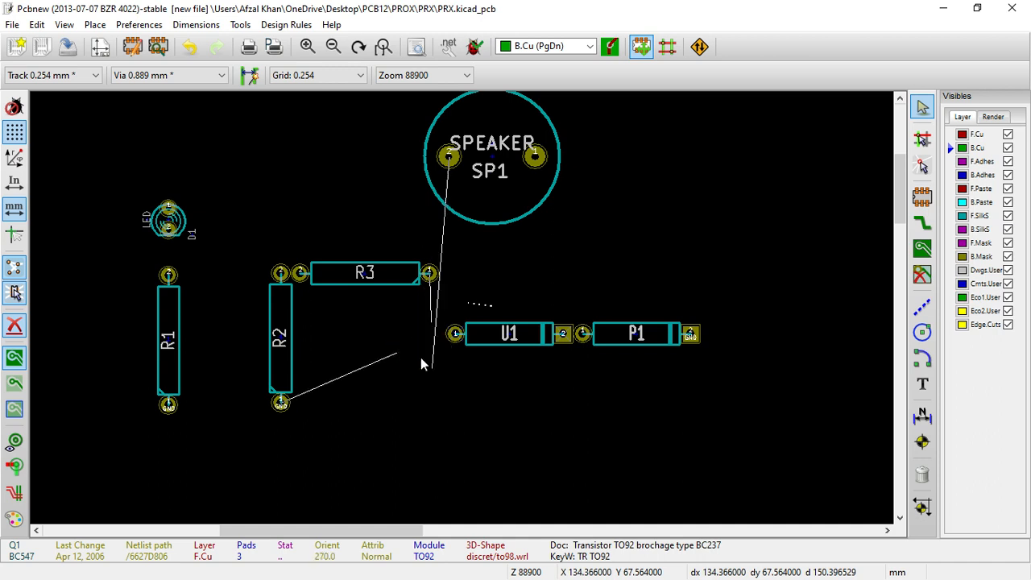
pyautogui.click(420, 364)
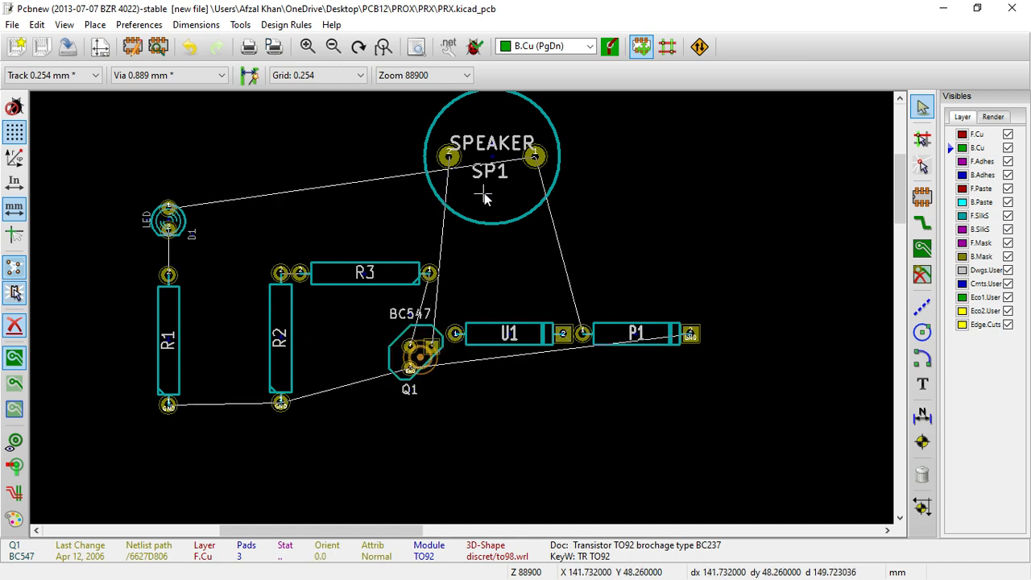
pyautogui.press('m')
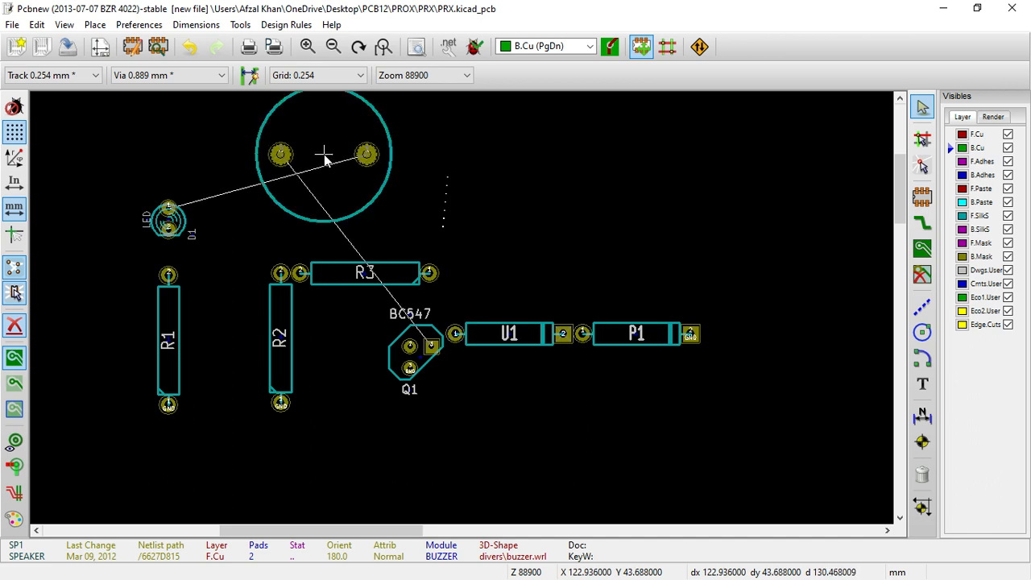
pyautogui.press('r')
pyautogui.press('r')
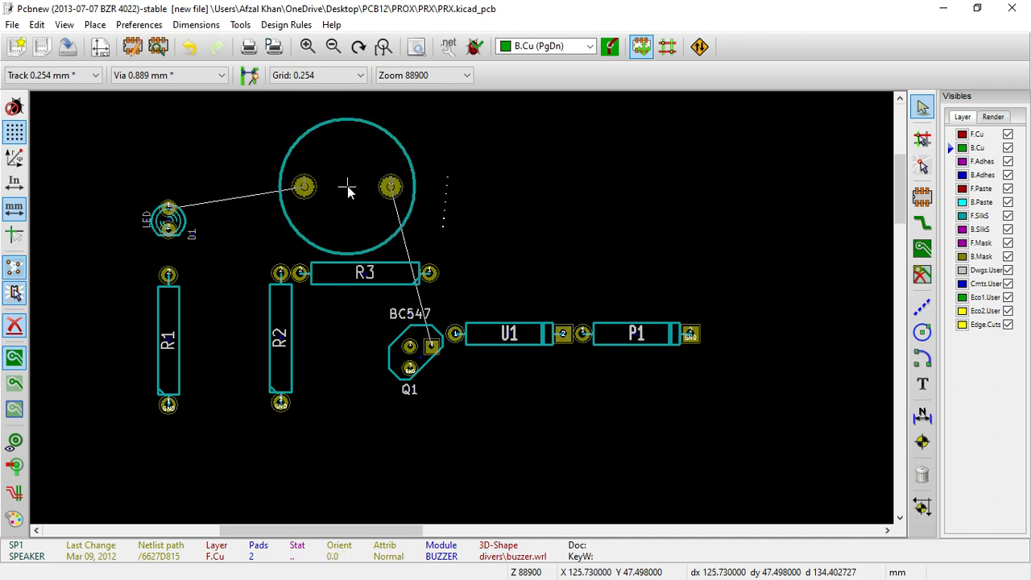
pyautogui.click(347, 189)
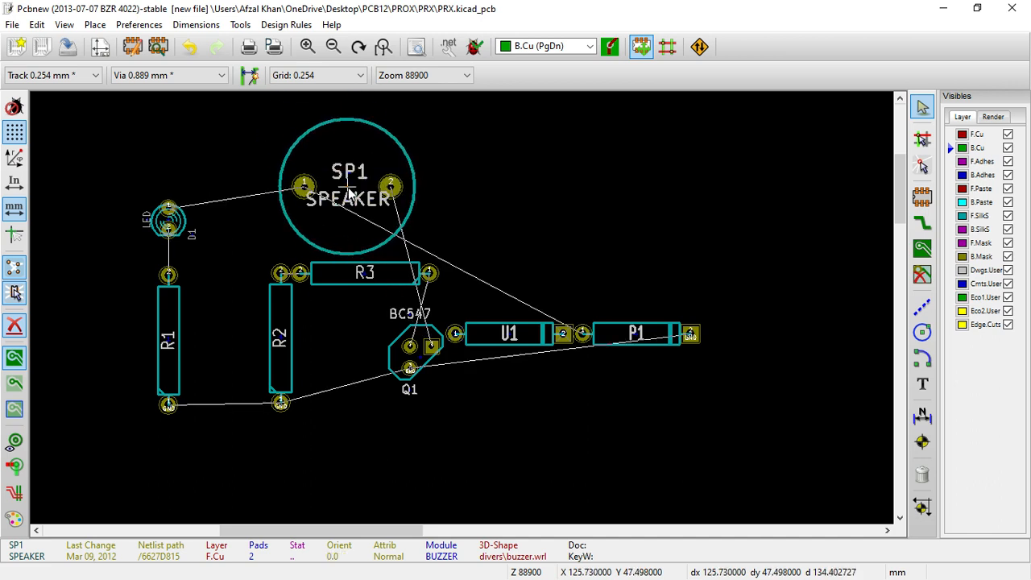
# Place connector P1 between R1 and R2, rotated to 270 degrees so that it stands vertically
pyautogui.moveTo(636, 339); pyautogui.dragTo(194, 233)
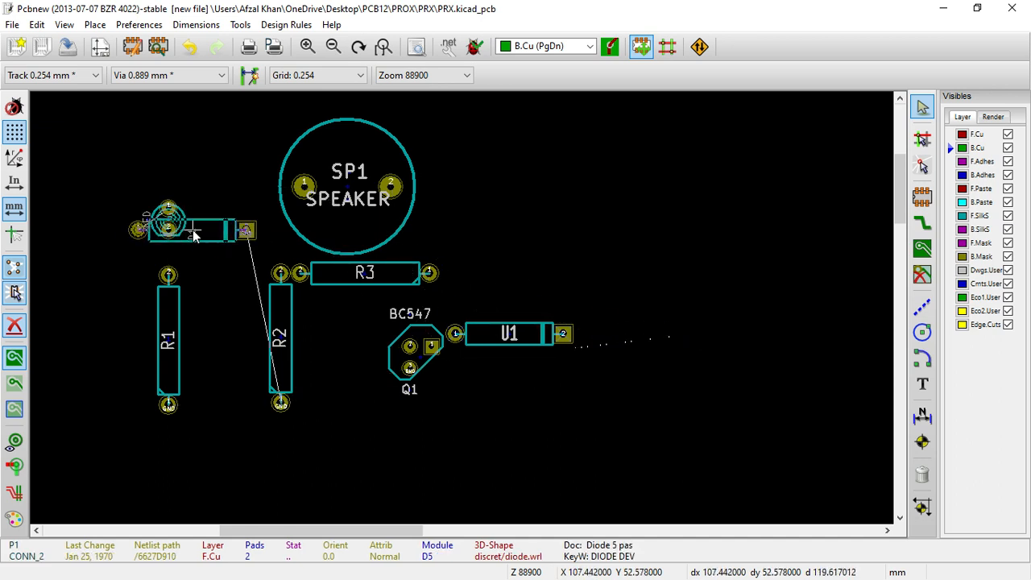
pyautogui.press('r')
pyautogui.press('r')
pyautogui.press('r')
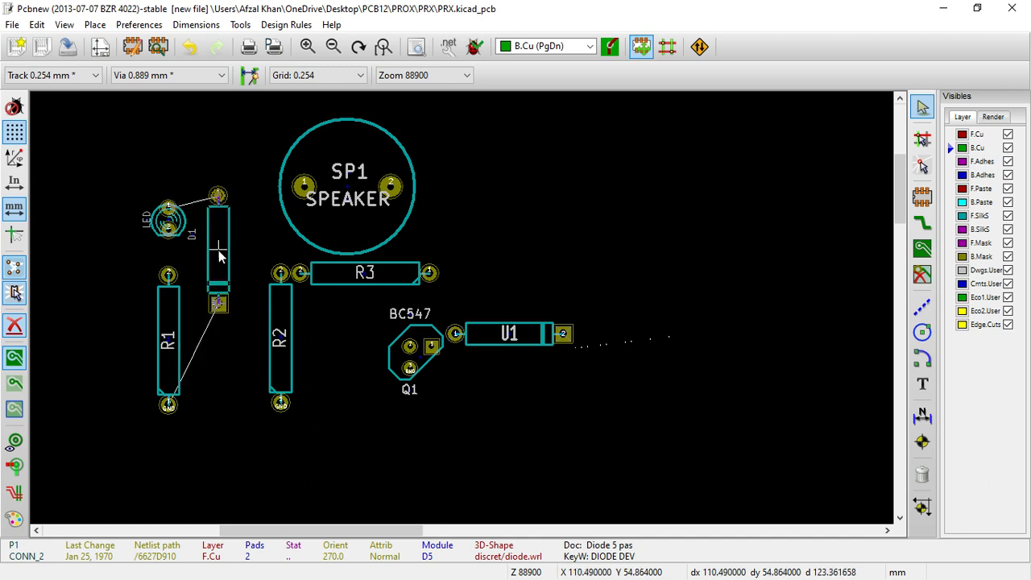
pyautogui.click(233, 278)
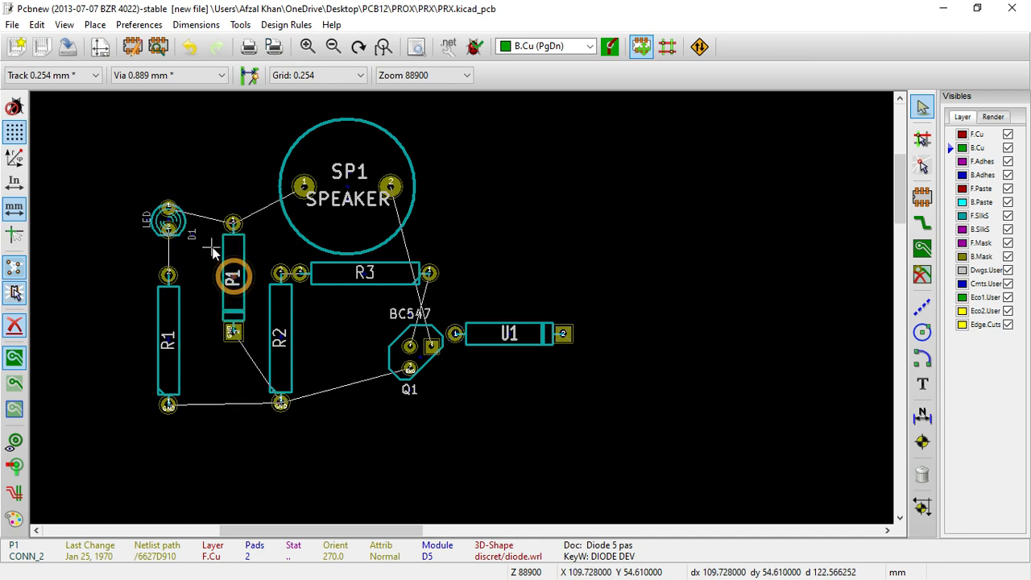
# Shift connector P1 up until its pad 1 is level with pad 1 of LED D1
pyautogui.scroll(2, 236, 273)
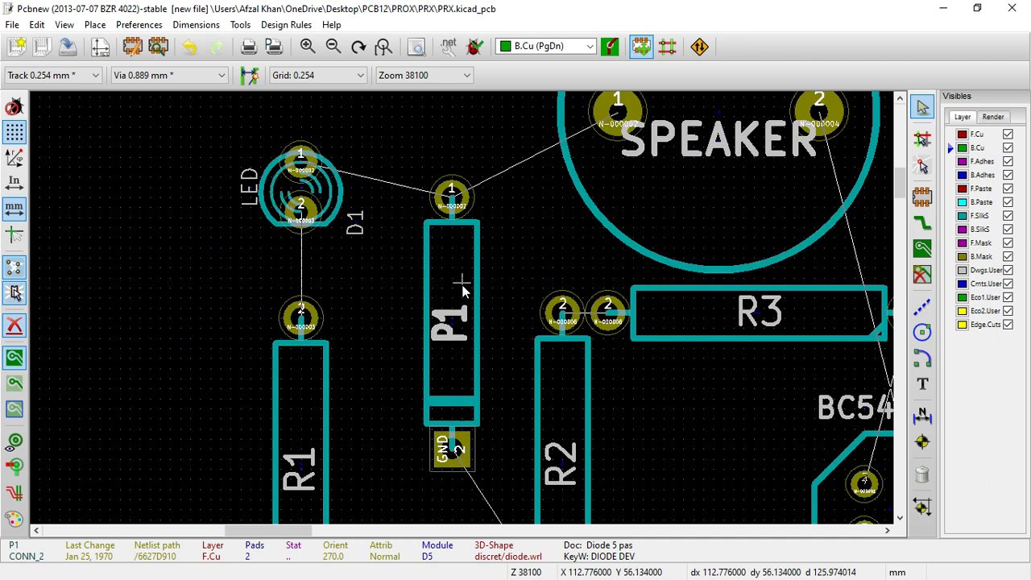
pyautogui.press('m')
pyautogui.click(463, 296)
# Shift resistor R3 slightly to the right, widening the gap between it and R2's upper pad
pyautogui.scroll(-2, 463, 298)
pyautogui.scroll(1, 463, 312)
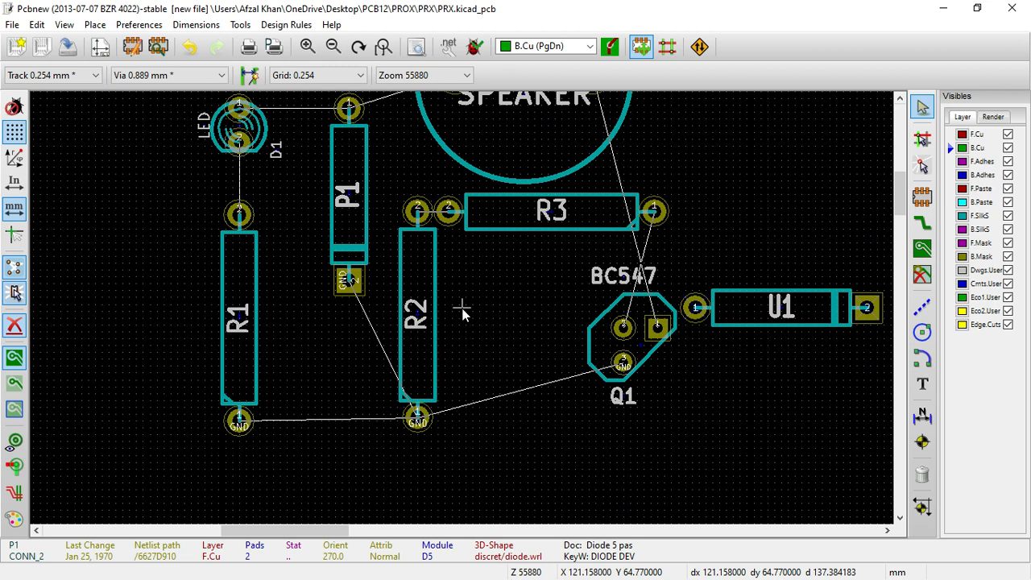
pyautogui.scroll(-1, 463, 312)
pyautogui.click(518, 252)
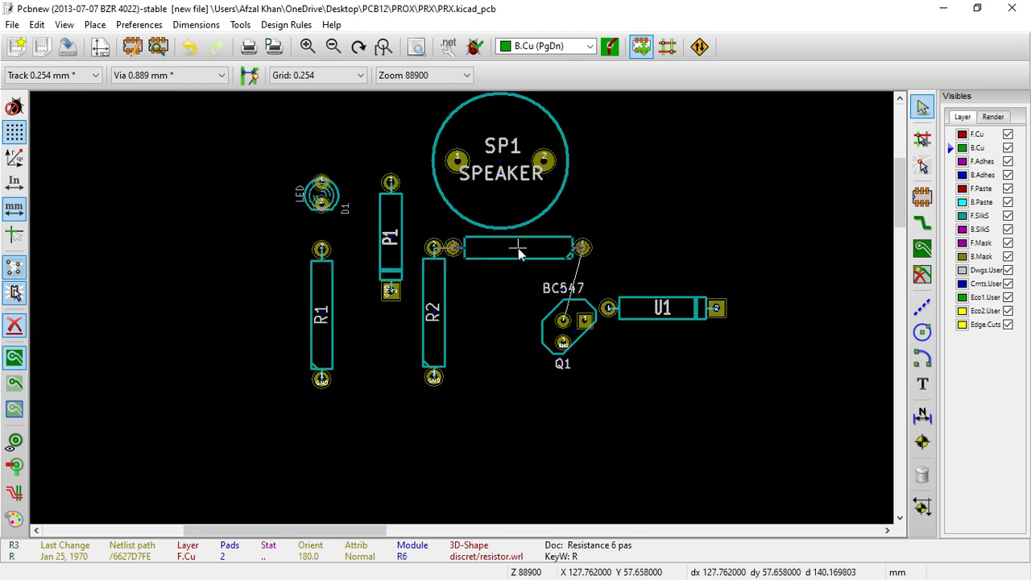
pyautogui.click(531, 248)
# Move footprint U1 to open space below Q1 and delete it from the board
pyautogui.moveTo(665, 317); pyautogui.dragTo(649, 392)
pyautogui.click(649, 392)
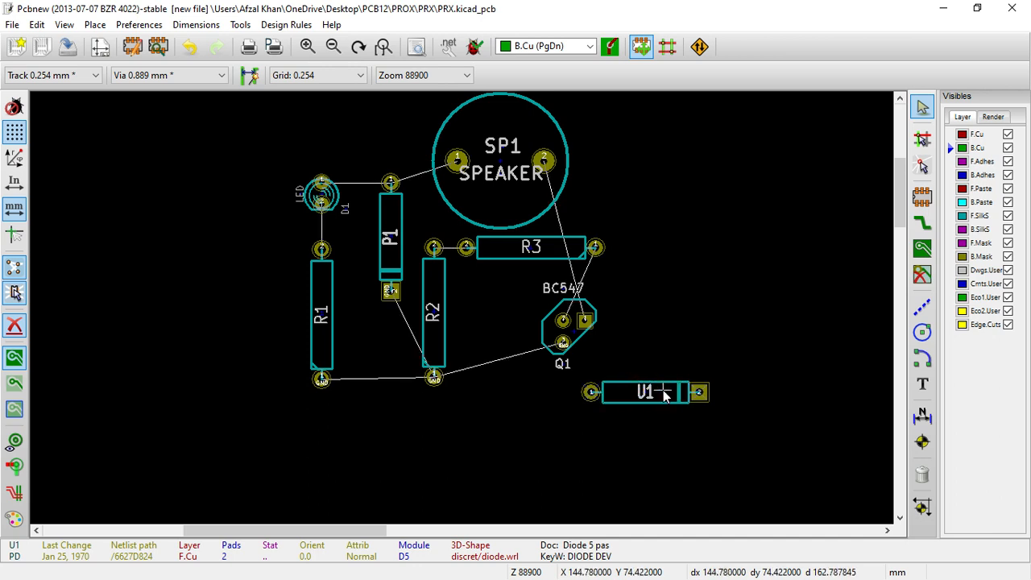
pyautogui.scroll(3, 665, 395)
pyautogui.scroll(-5, 463, 306)
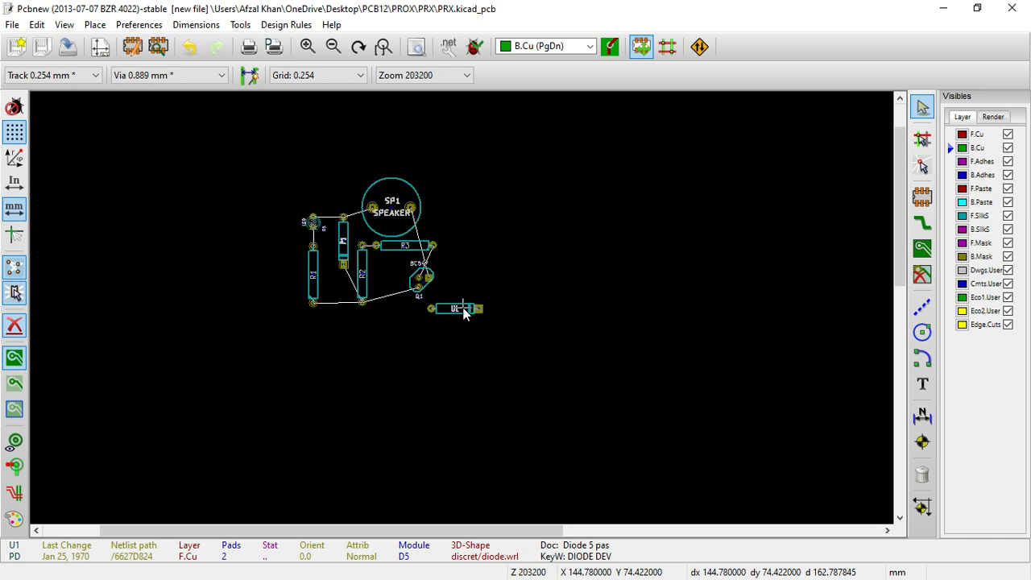
pyautogui.scroll(3, 464, 313)
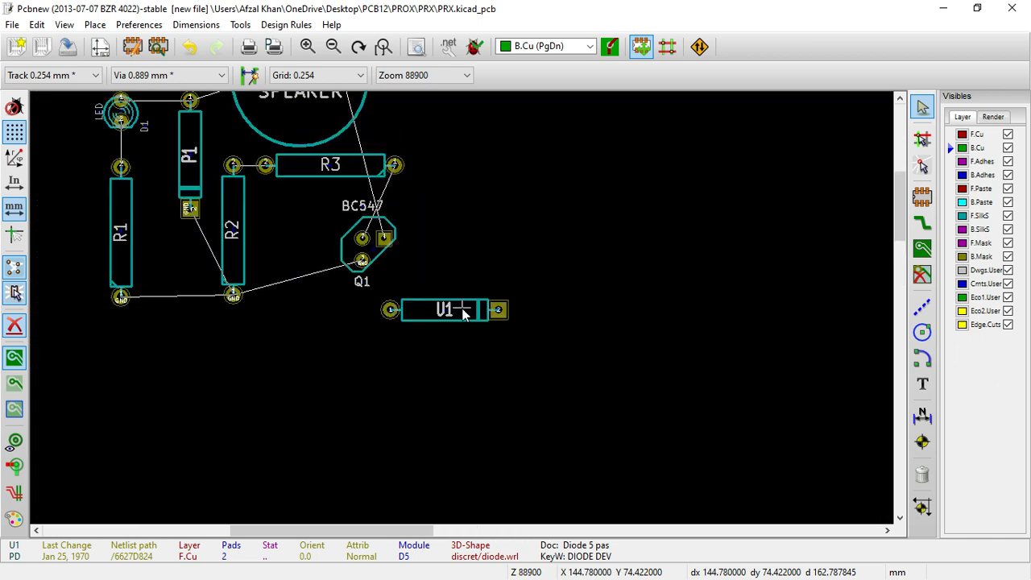
pyautogui.press('Delete')
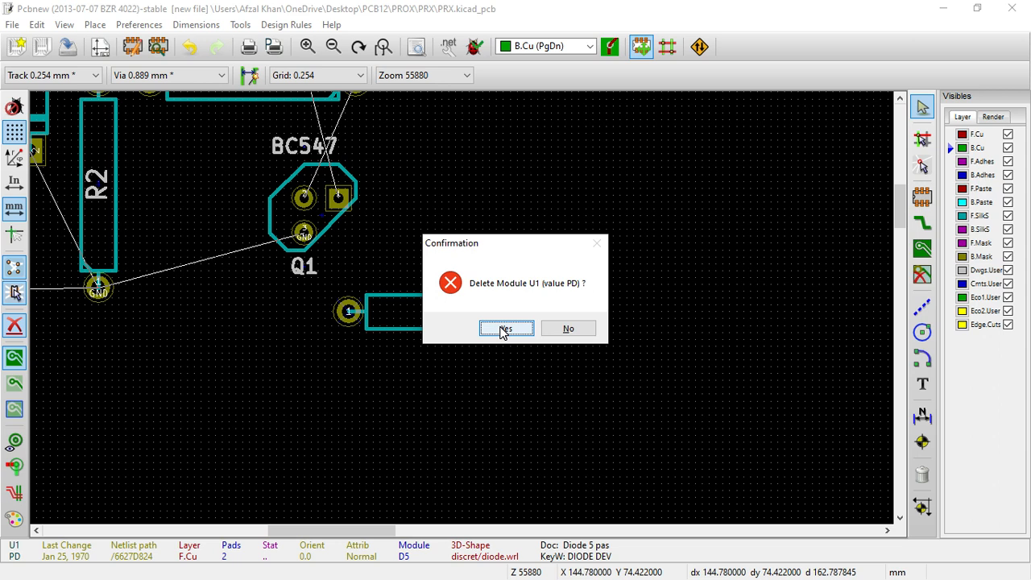
pyautogui.click(501, 329)
pyautogui.scroll(-3, 462, 313)
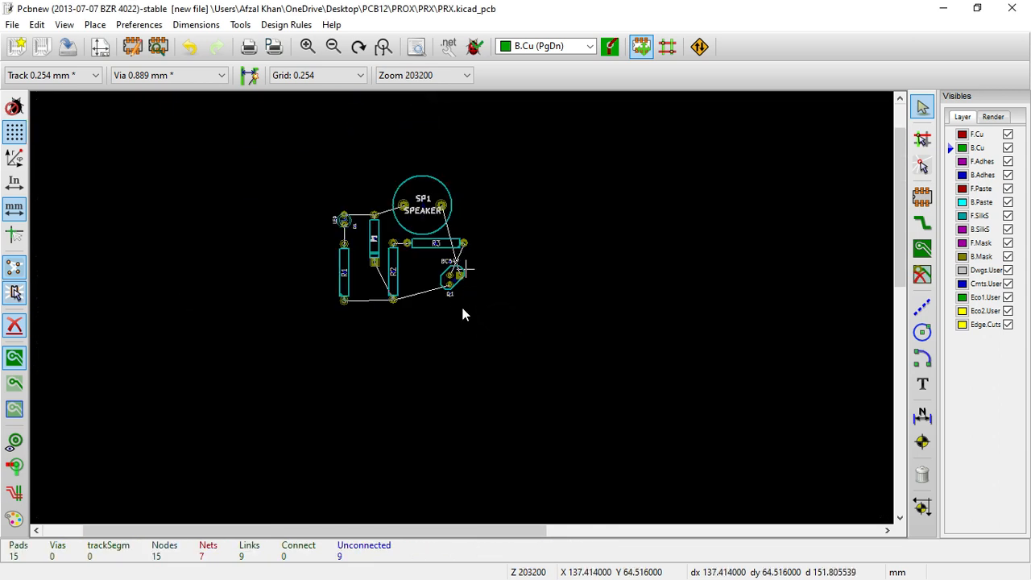
# Try transistor Q1 in other orientations by rotating it a full turn in 90-degree steps
pyautogui.scroll(3, 463, 314)
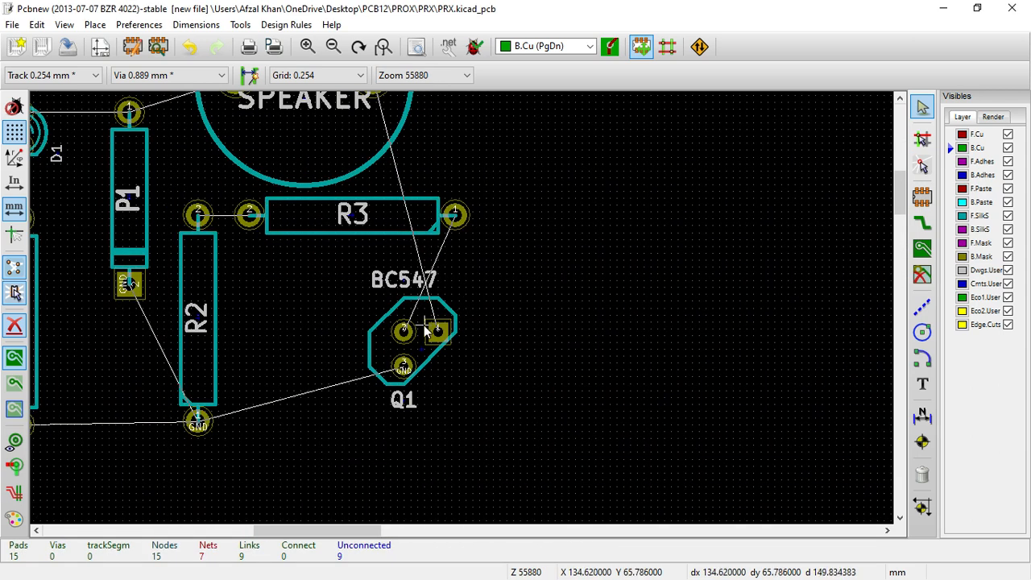
pyautogui.press('r')
pyautogui.press('r')
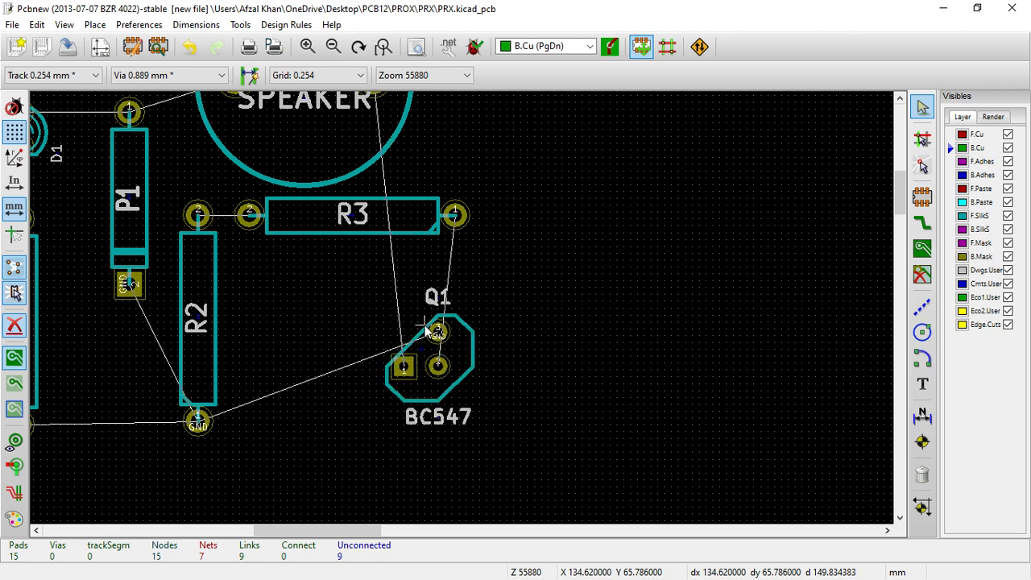
pyautogui.press('r')
pyautogui.press('r')
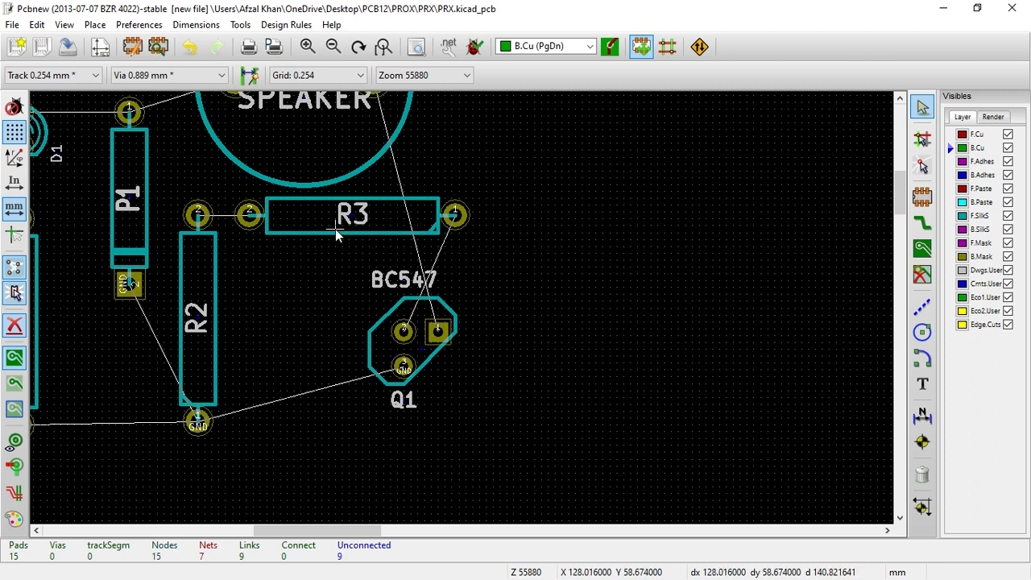
# Rotate resistor R3 to 270 degrees and place it vertically between R2 and Q1, parallel to R2
pyautogui.press('r')
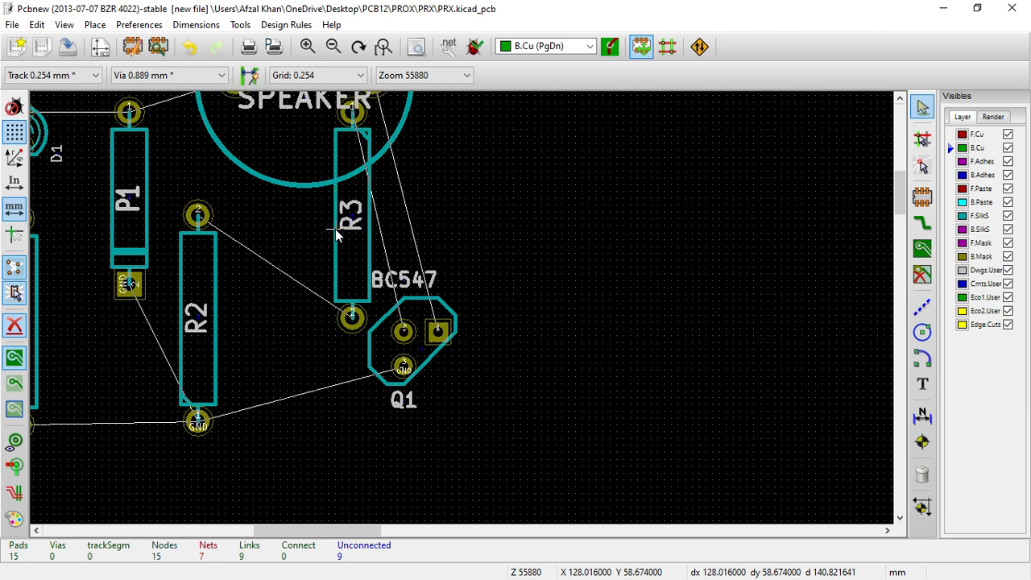
pyautogui.press('m')
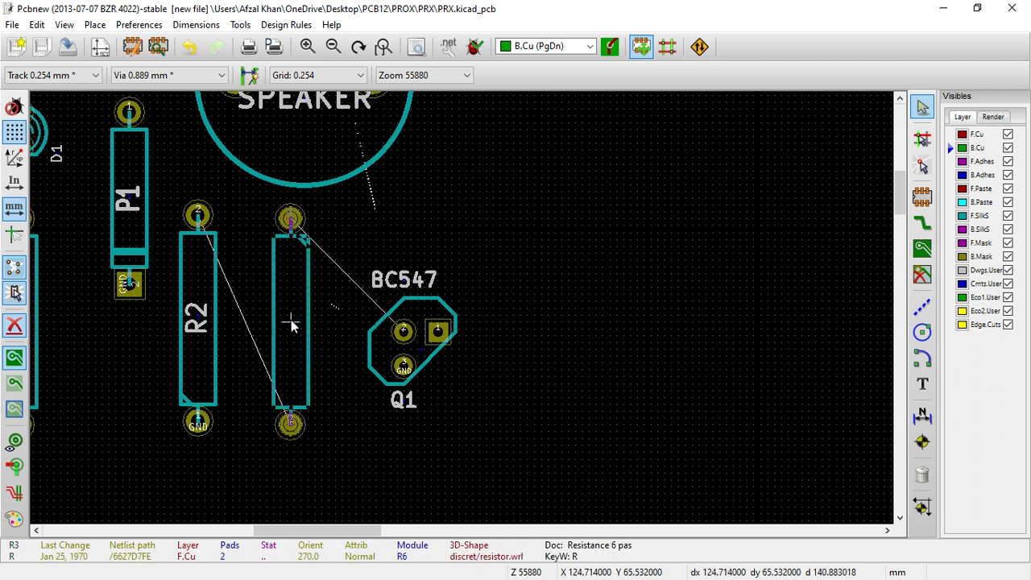
pyautogui.click(297, 315)
pyautogui.press('m')
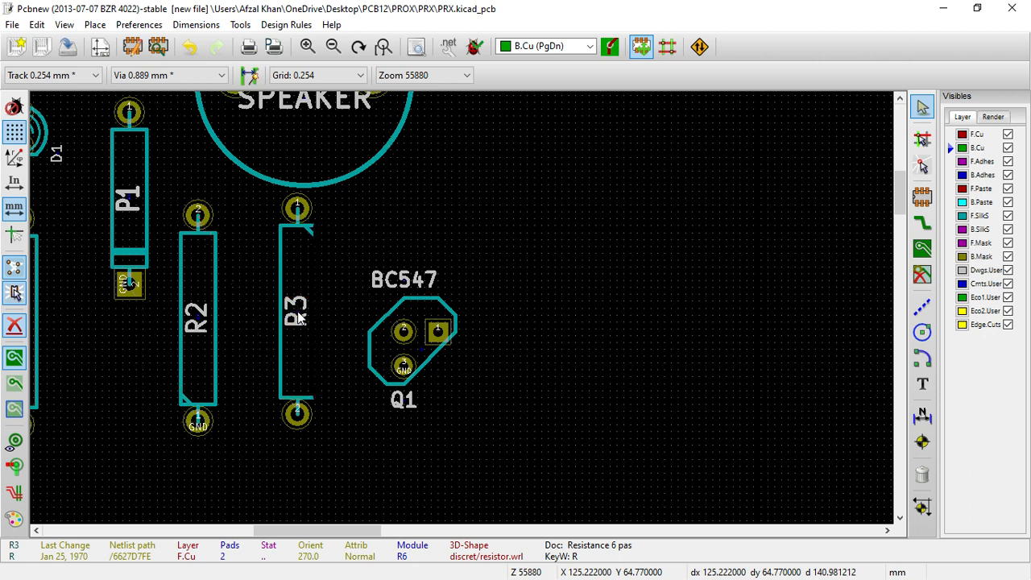
pyautogui.click(291, 318)
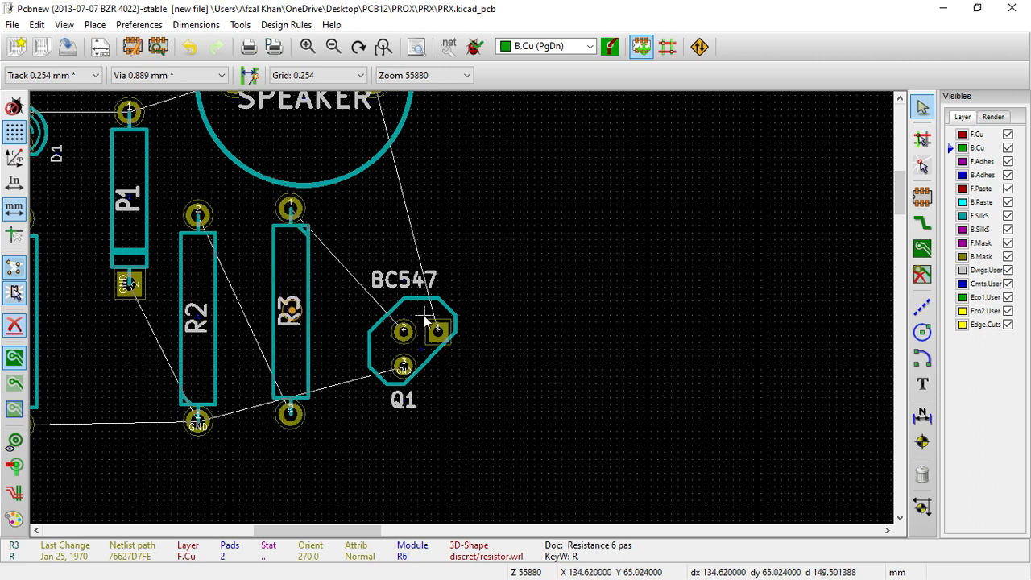
# Move transistor Q1 up and closer to R3, placing it beside R3 and below the speaker
pyautogui.press('m')
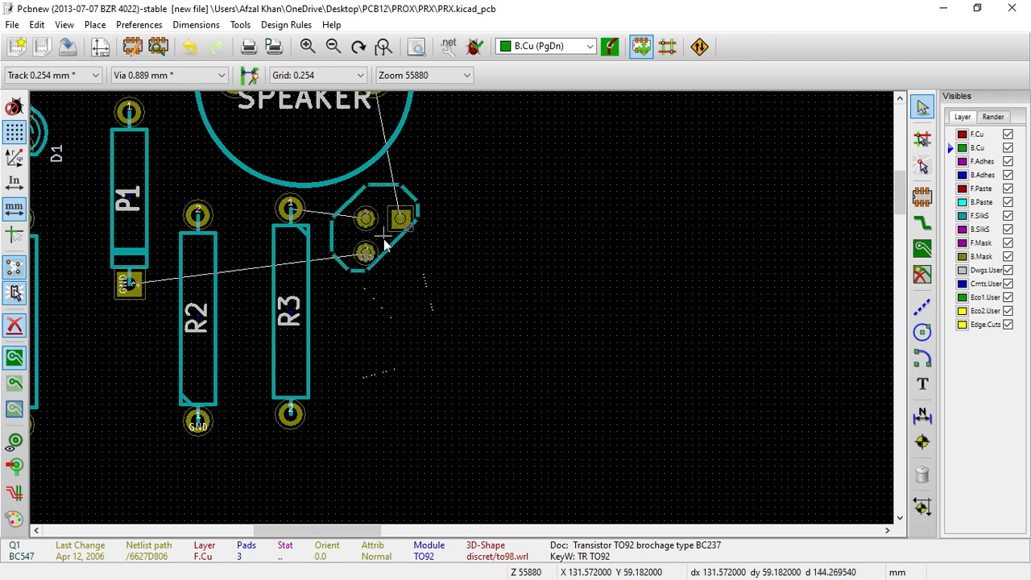
pyautogui.click(387, 261)
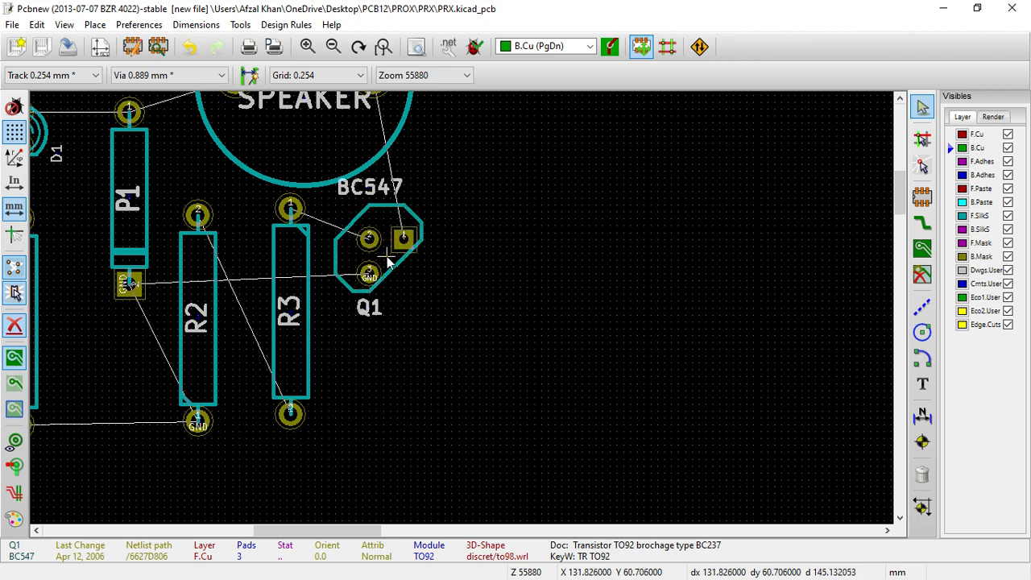
pyautogui.press('m')
pyautogui.click(388, 293)
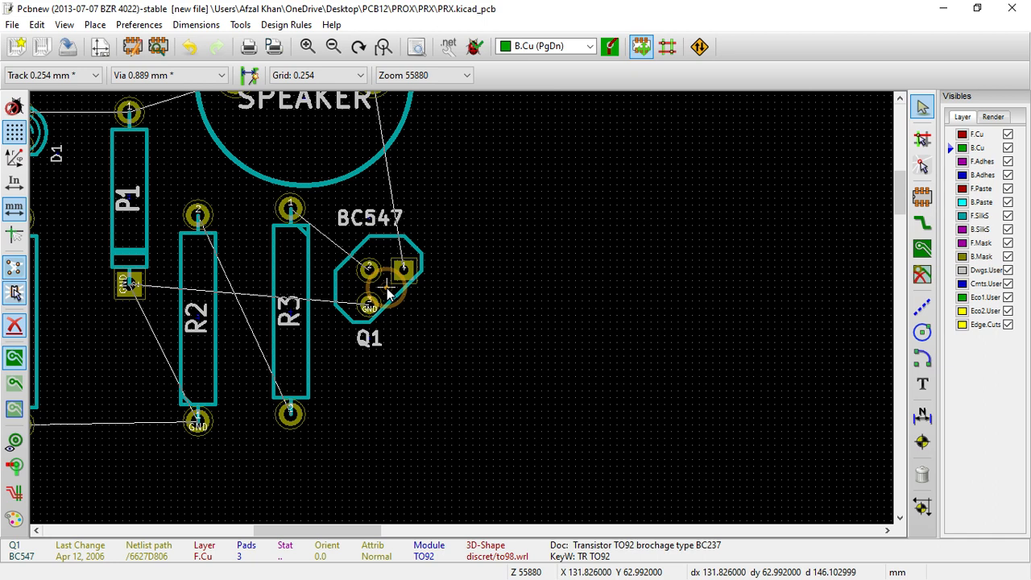
# Move transistor Q1 down beside R3's lower half, then rotate R3 to 90 degrees and Q1 to 90 degrees
pyautogui.press('m')
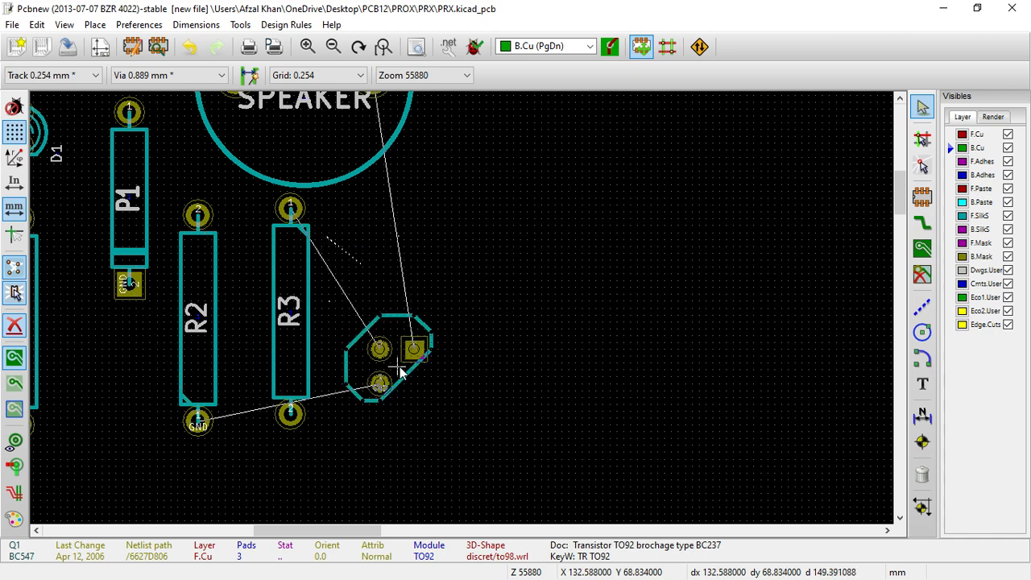
pyautogui.click(413, 367)
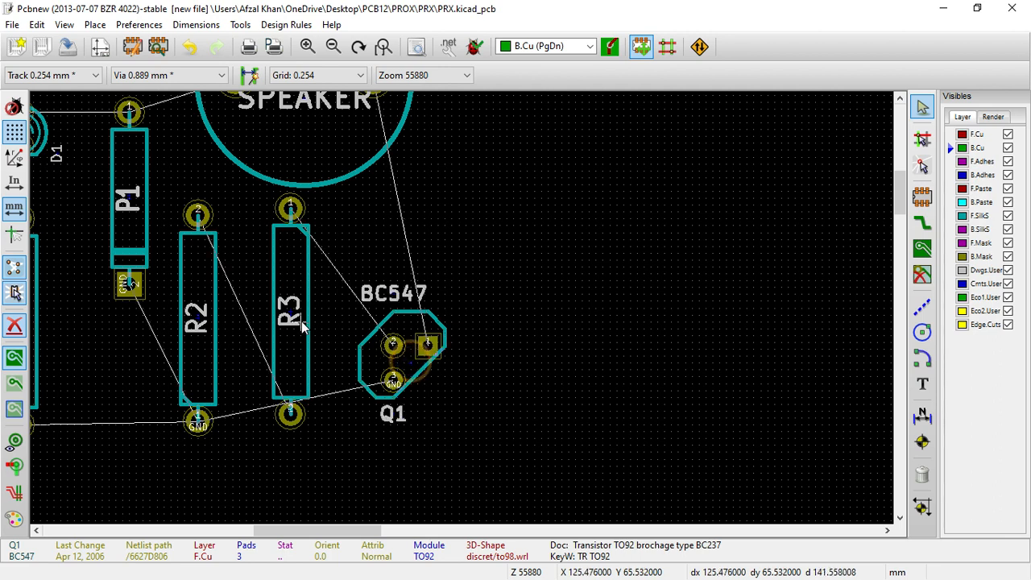
pyautogui.press('r')
pyautogui.press('r')
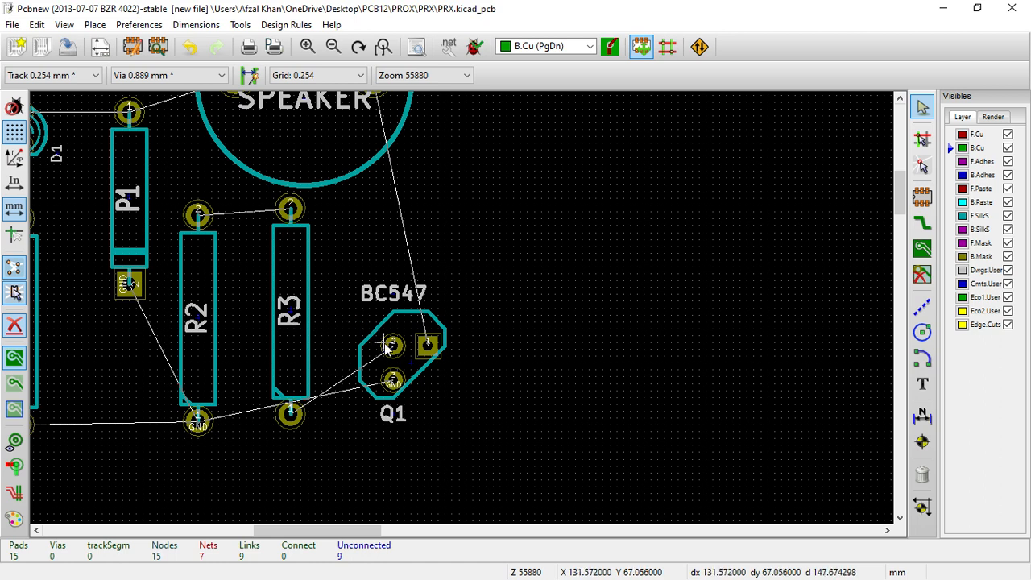
pyautogui.press('r')
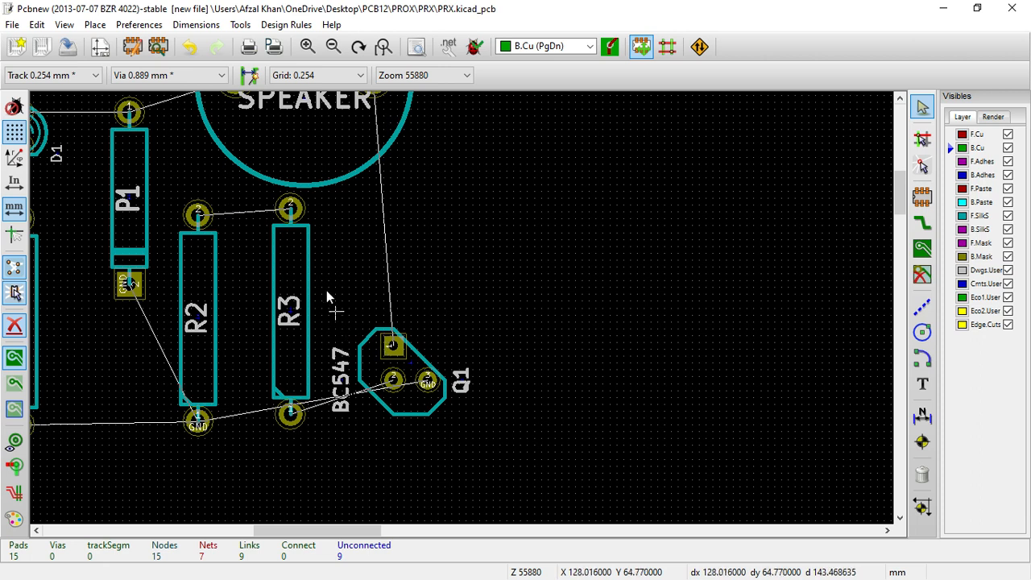
# Shift resistor R3 farther from R2 and place transistor Q1 on R3's far side, away from R2
pyautogui.press('m')
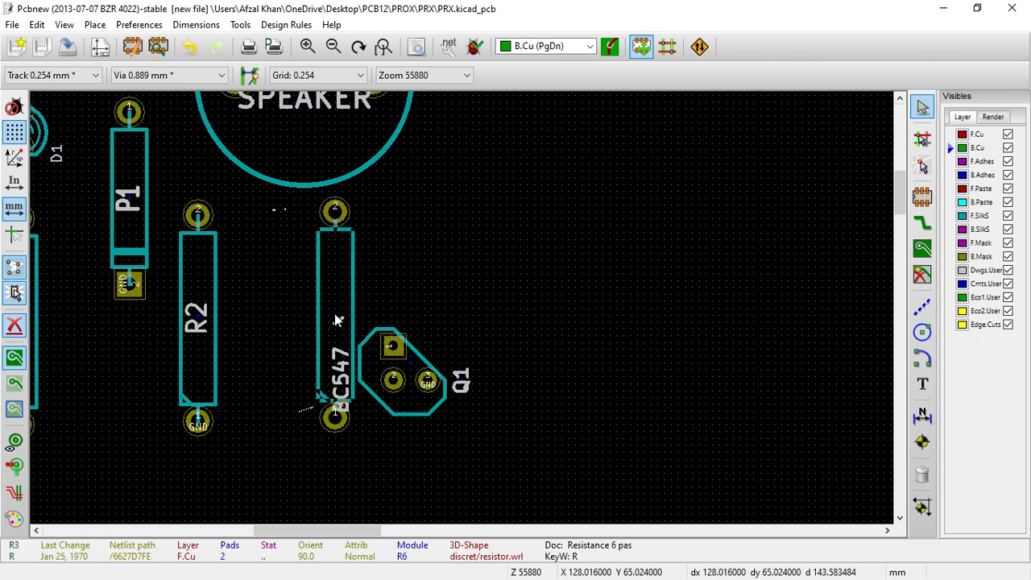
pyautogui.click(337, 365)
pyautogui.press('m')
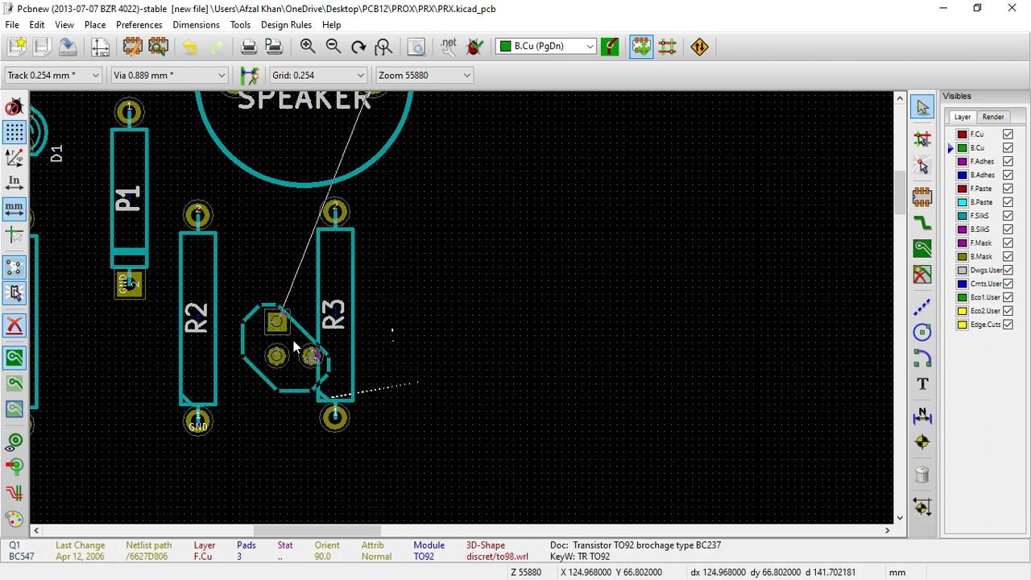
pyautogui.click(293, 343)
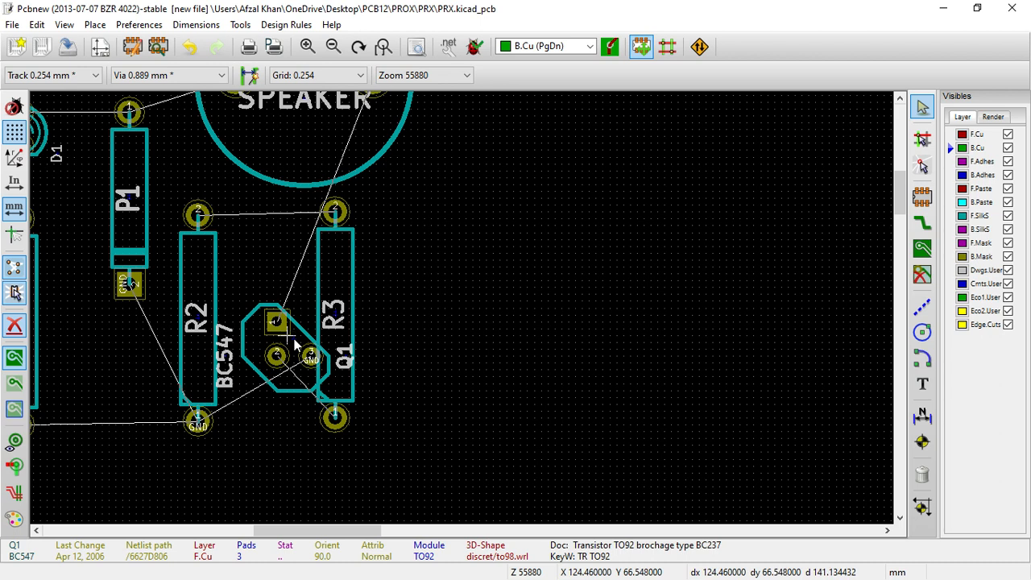
pyautogui.press('m')
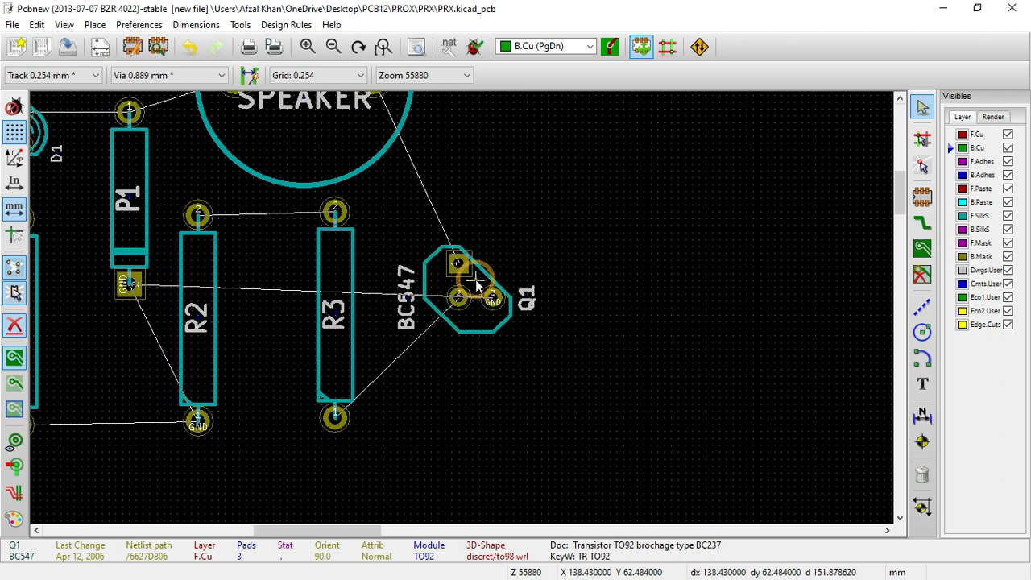
pyautogui.click(475, 284)
# Rotate R3 to 180 degrees, shift R2 down, and place R3 horizontally just below the speaker
pyautogui.scroll(-2, 475, 283)
pyautogui.scroll(2, 462, 308)
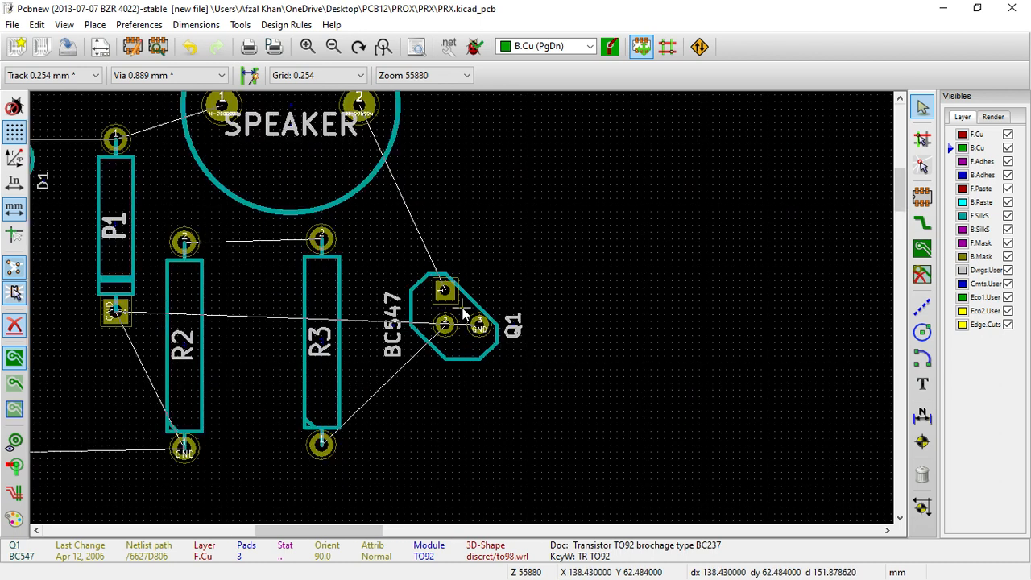
pyautogui.press('r')
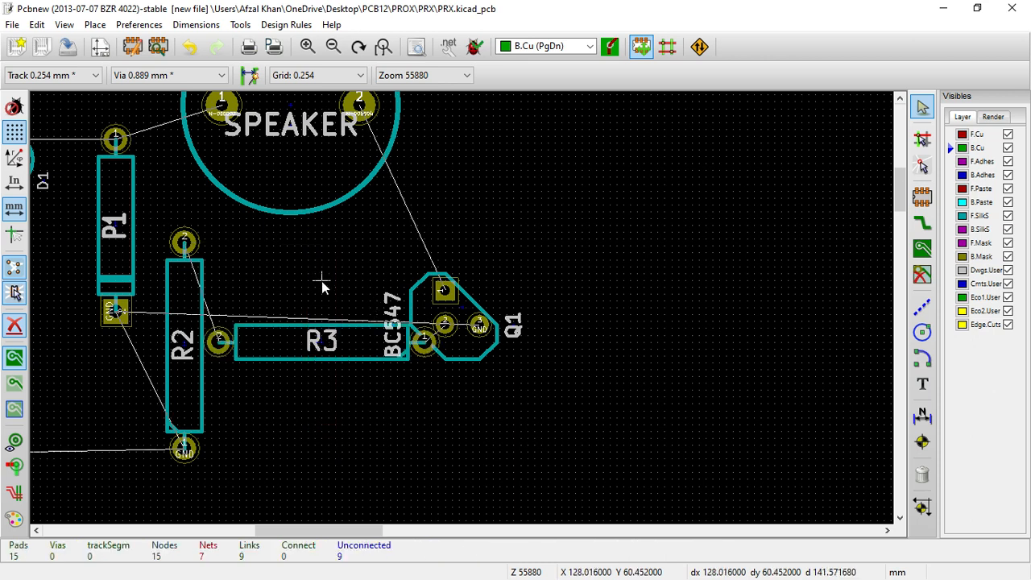
pyautogui.press('m')
pyautogui.click(175, 393)
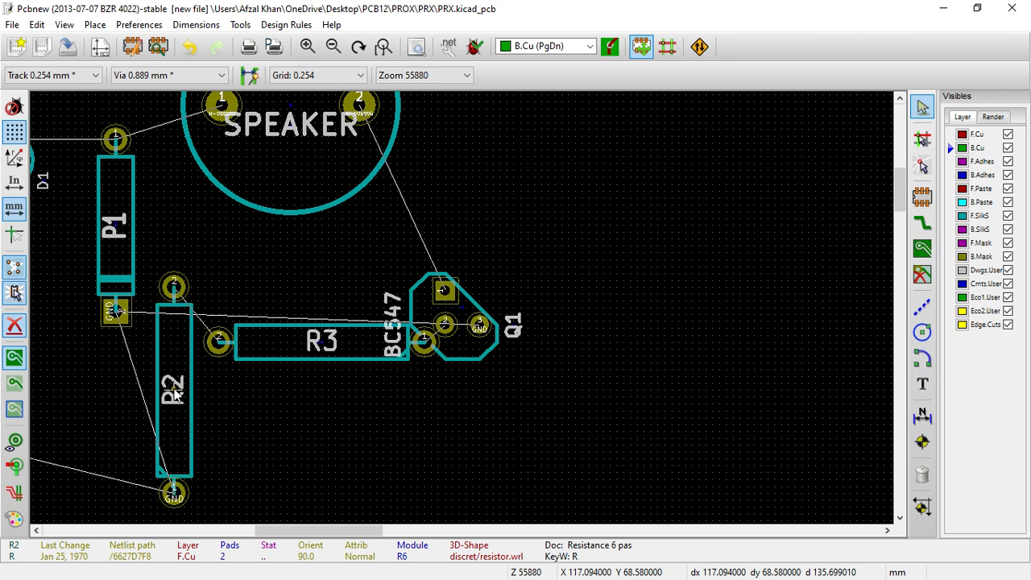
pyautogui.press('m')
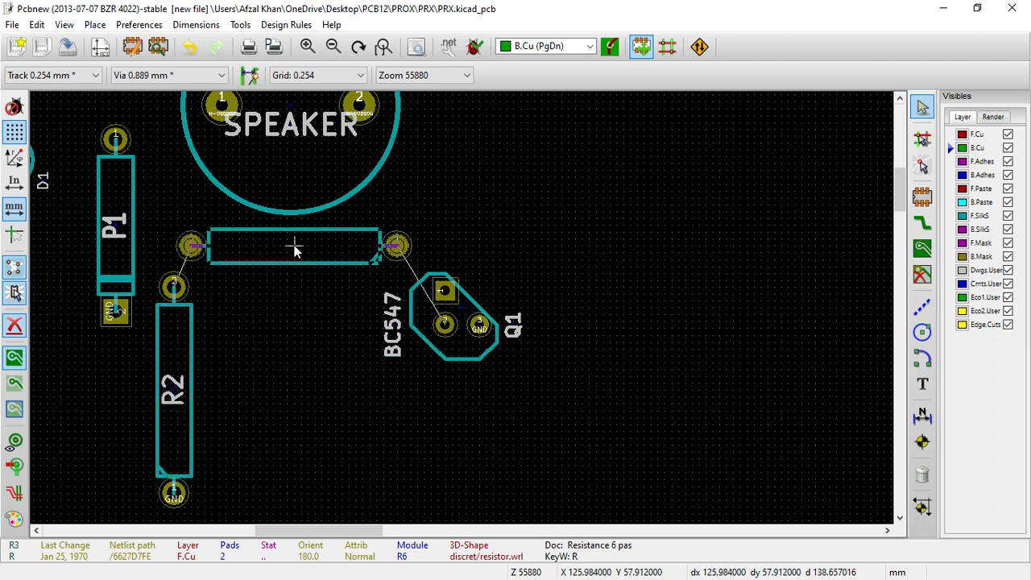
pyautogui.click(294, 250)
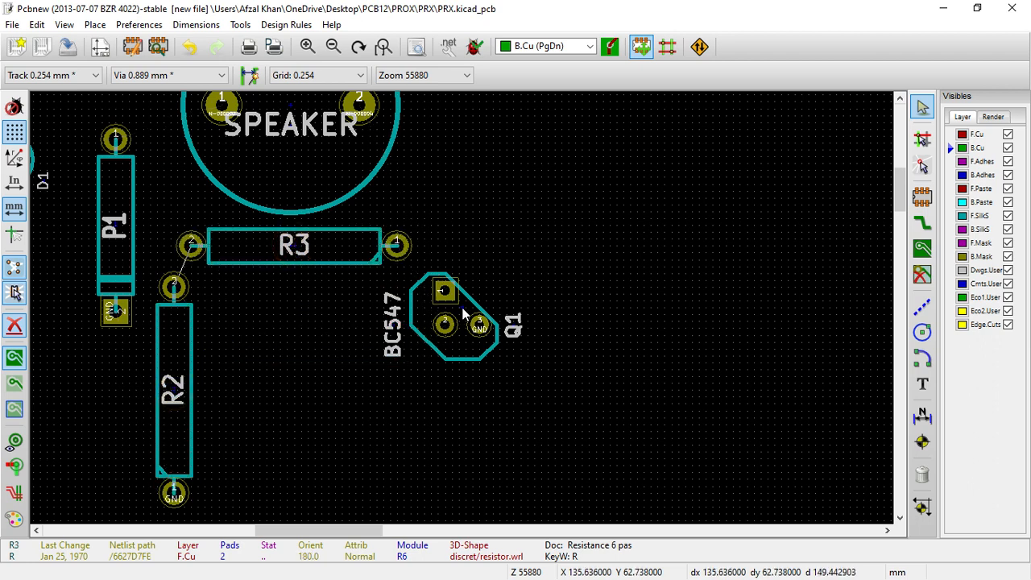
# Move transistor Q1 up and slightly outward, placing it beside pin 1 of R3
pyautogui.press('m')
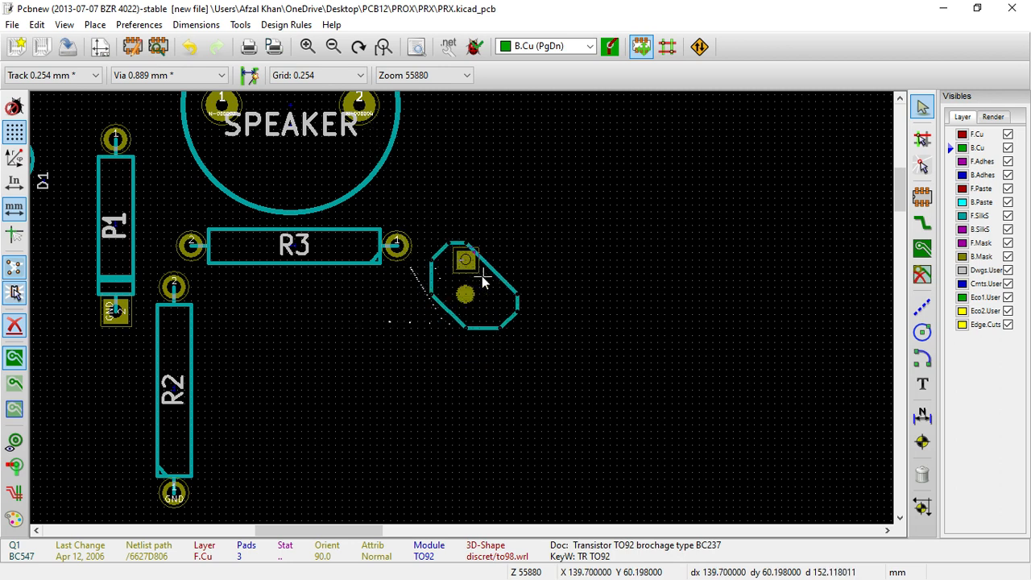
pyautogui.click(481, 276)
pyautogui.scroll(-3, 482, 276)
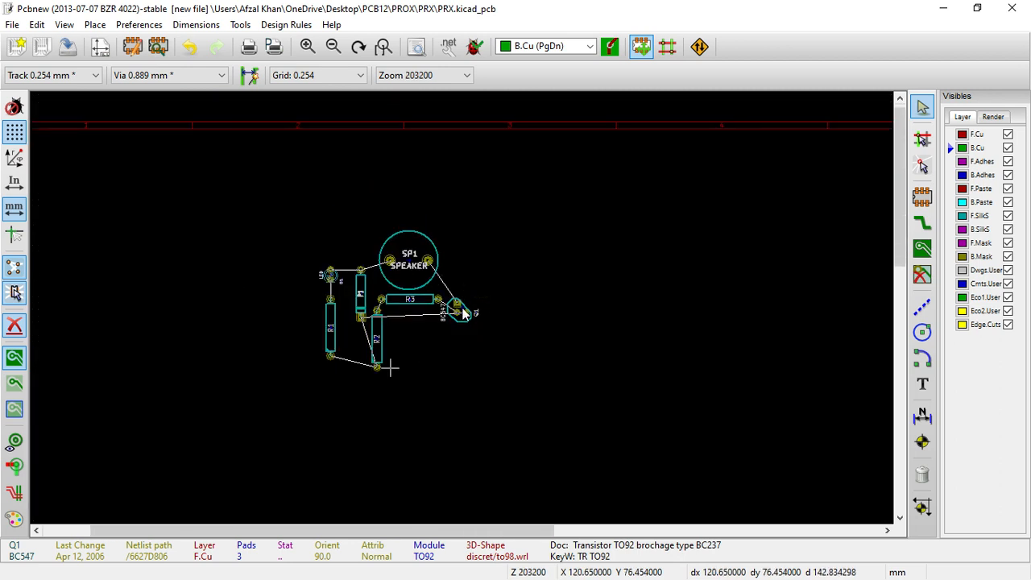
# Move resistor R1 closer to R2 and level with it, and shift LED D1 towards P1 above R1
pyautogui.scroll(2, 460, 306)
pyautogui.scroll(2, 461, 308)
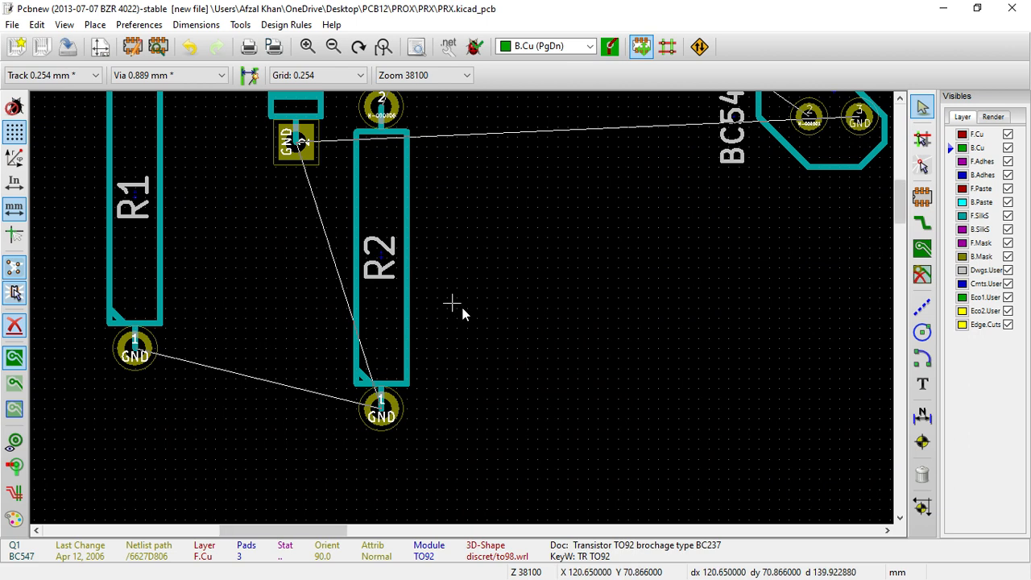
pyautogui.scroll(-2, 461, 308)
pyautogui.scroll(2, 458, 293)
pyautogui.scroll(-2, 464, 314)
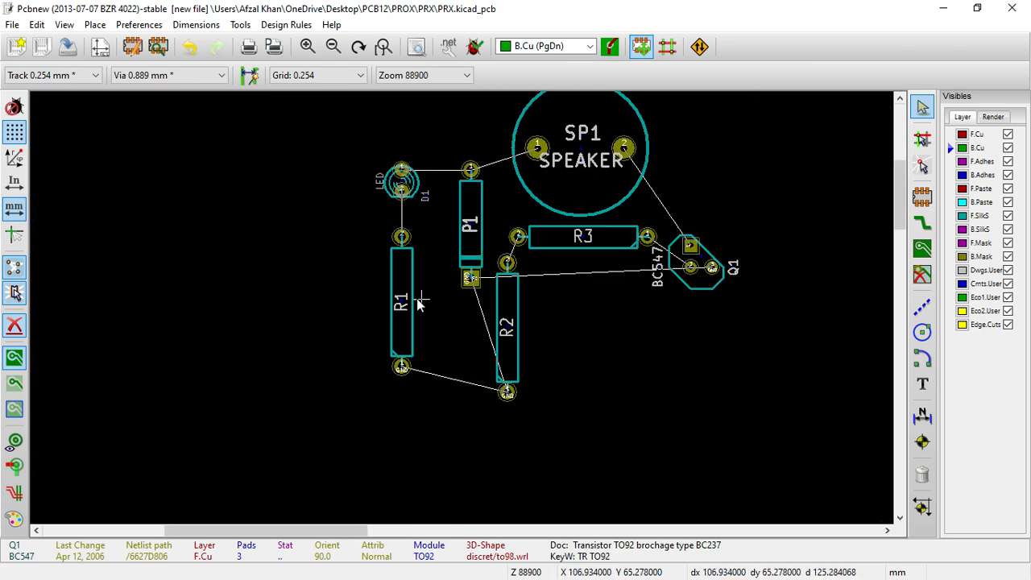
pyautogui.scroll(2, 462, 307)
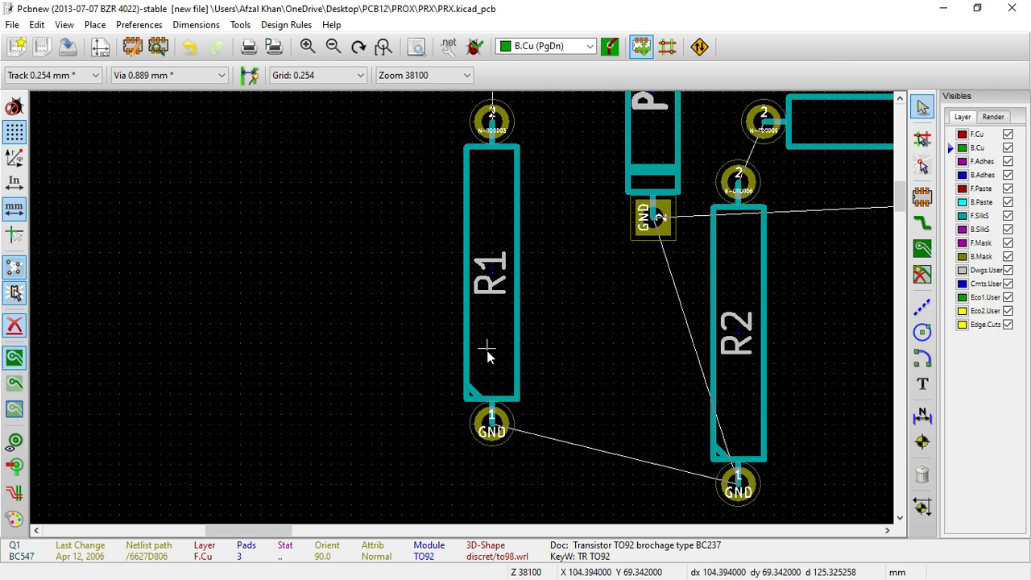
pyautogui.press('m')
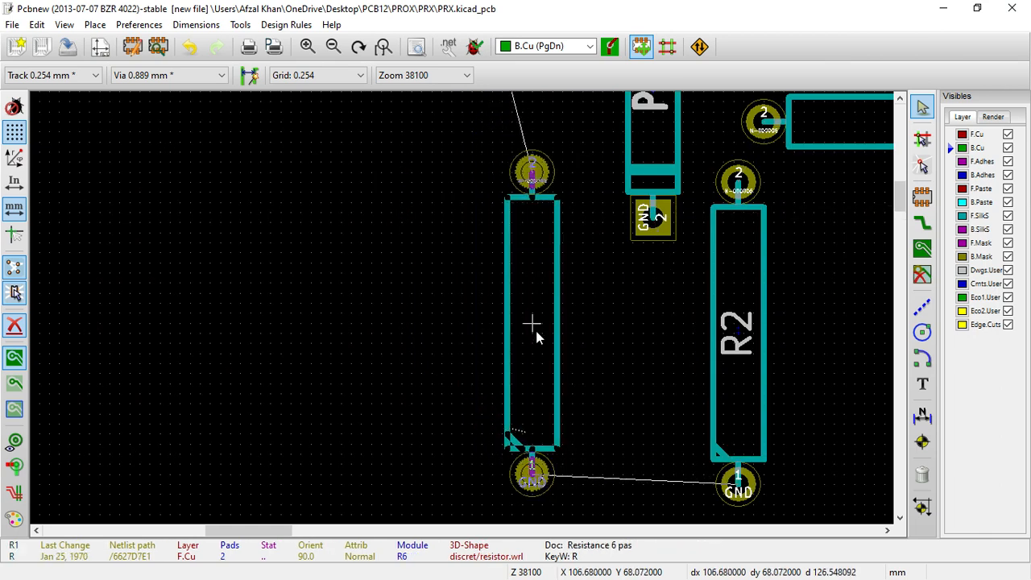
pyautogui.click(537, 333)
pyautogui.scroll(-2, 537, 332)
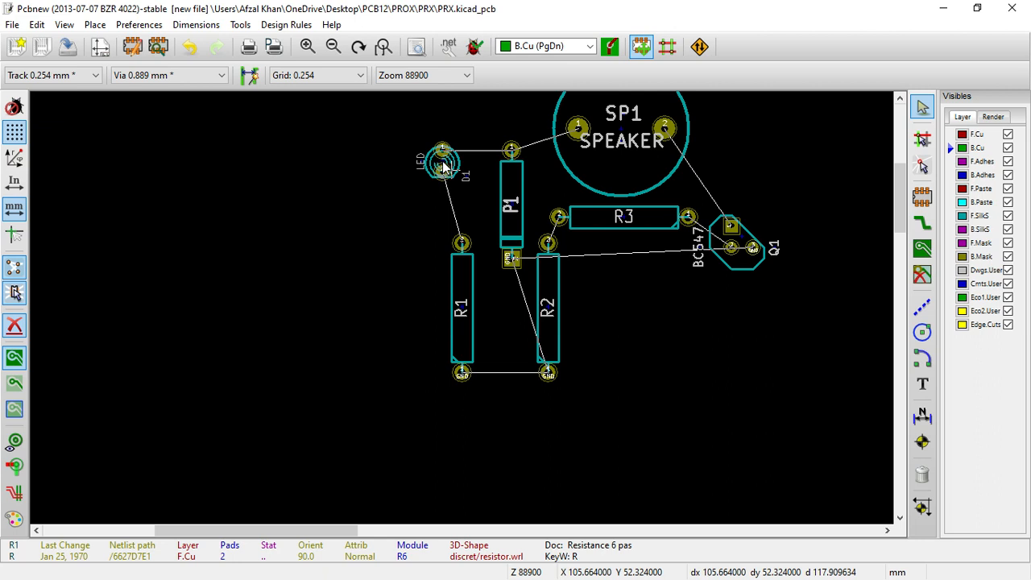
pyautogui.press('m')
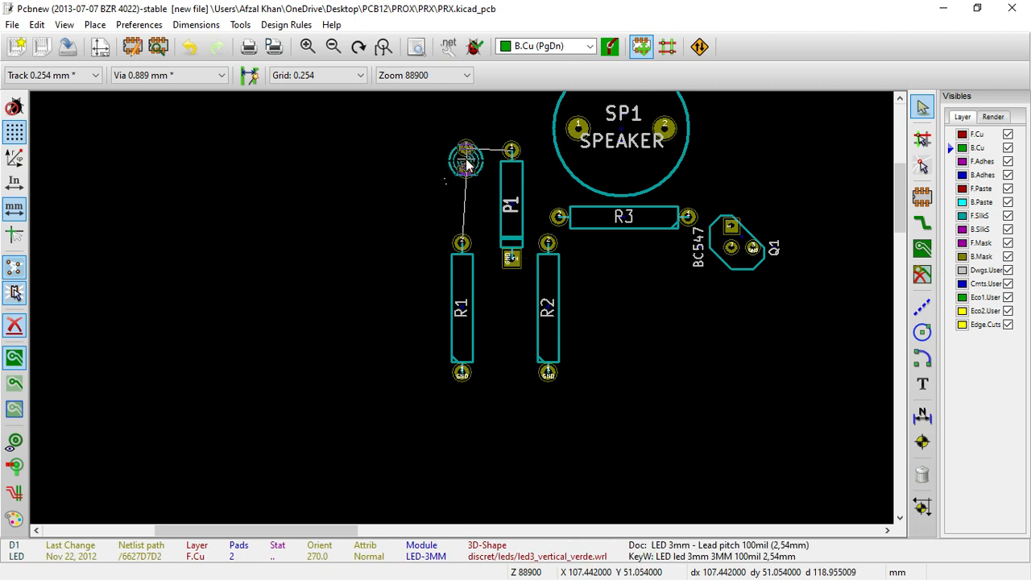
pyautogui.click(456, 166)
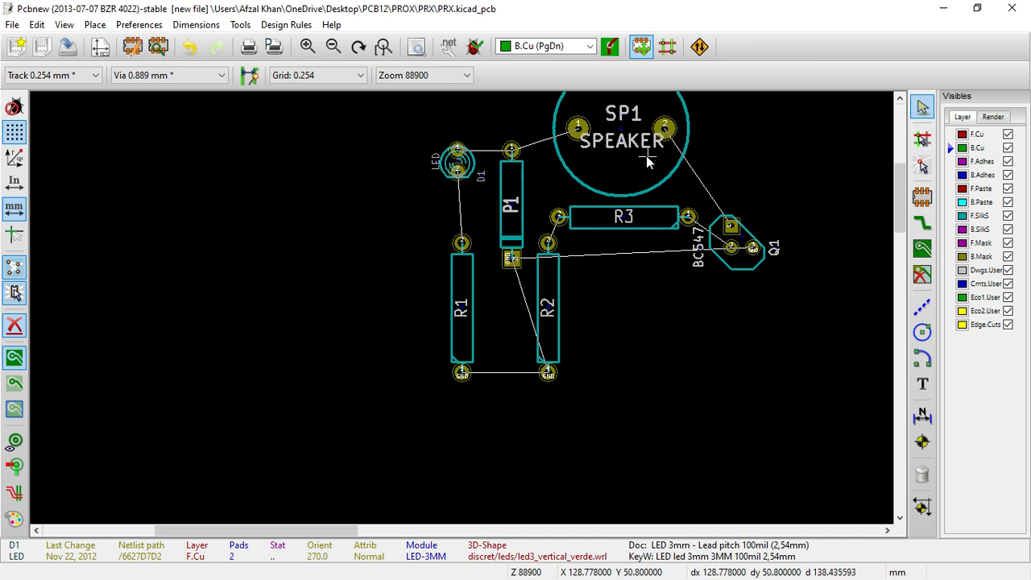
# Nudge P1 slightly towards R2 and shift R3 so its pin 2 sits directly above R2's pin 2
pyautogui.press('m')
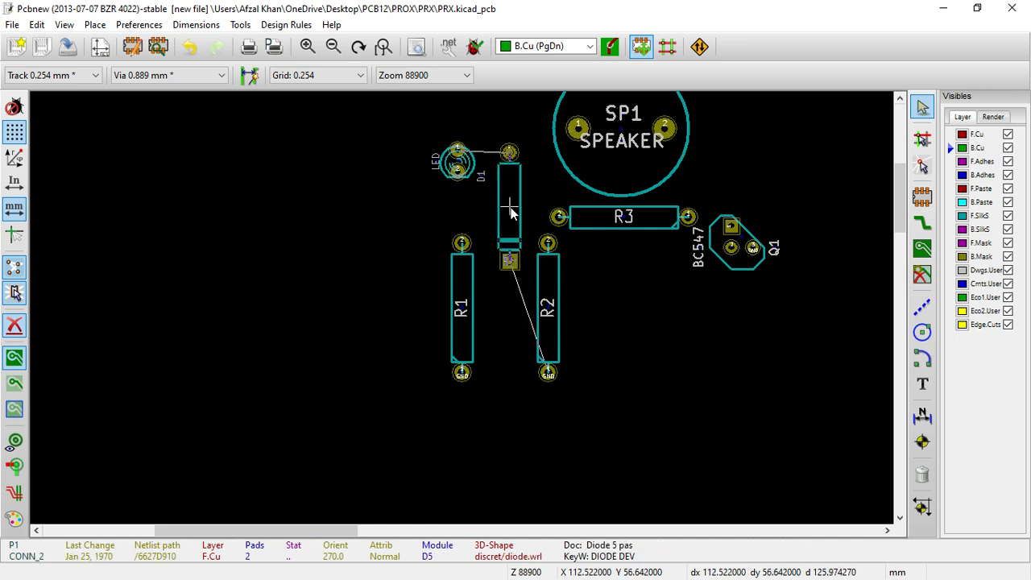
pyautogui.click(516, 206)
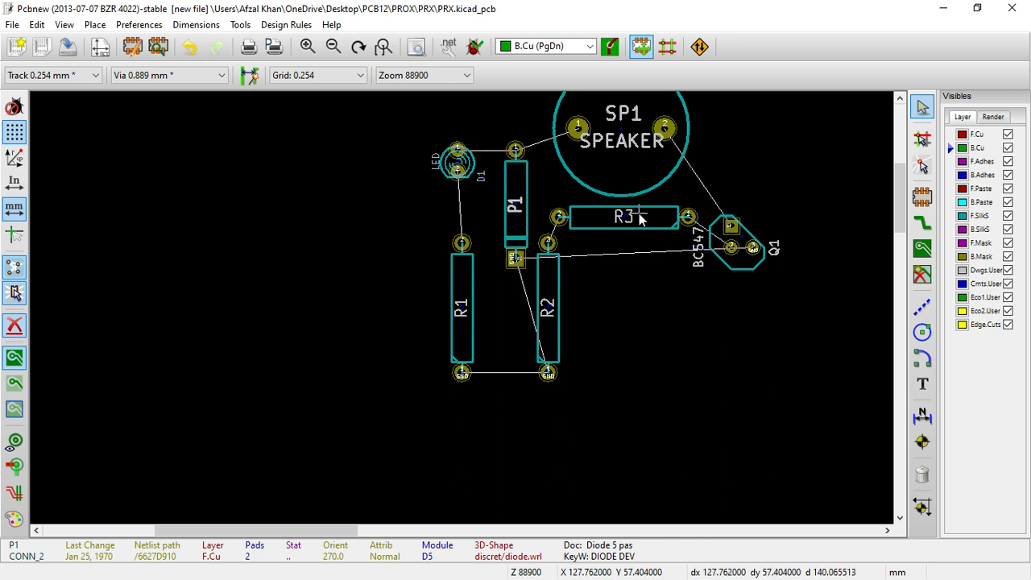
pyautogui.press('m')
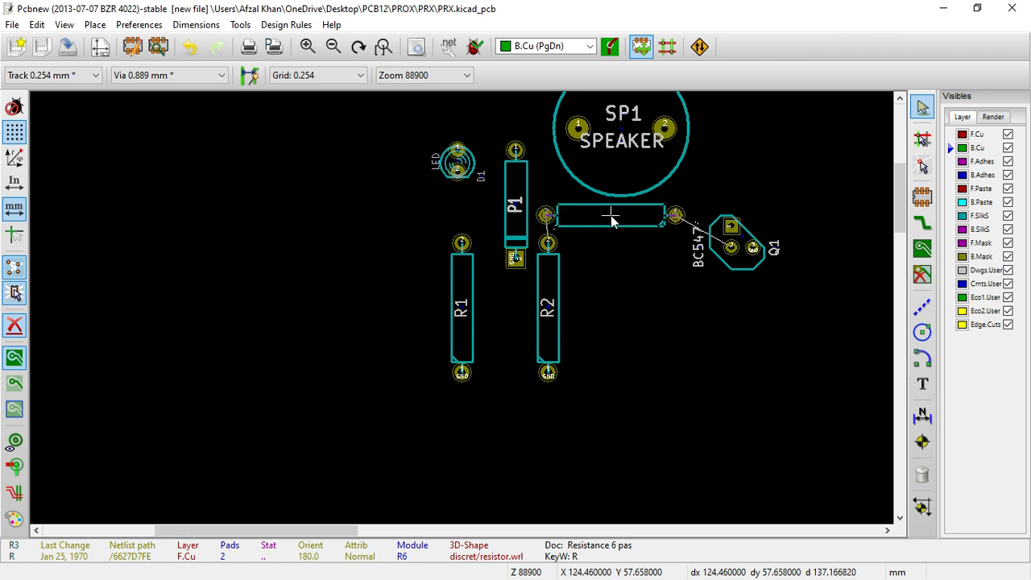
pyautogui.click(613, 212)
# Rotate transistor Q1 to 0 degrees and place it just below pin 1 of R3
pyautogui.scroll(-1, 656, 295)
pyautogui.scroll(1, 473, 306)
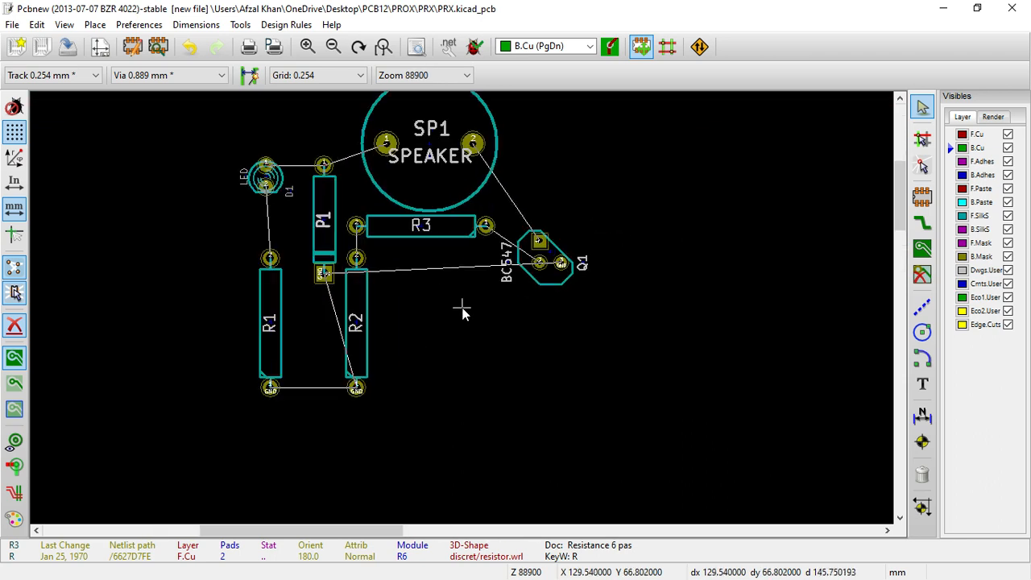
pyautogui.scroll(-1, 462, 313)
pyautogui.scroll(1, 462, 312)
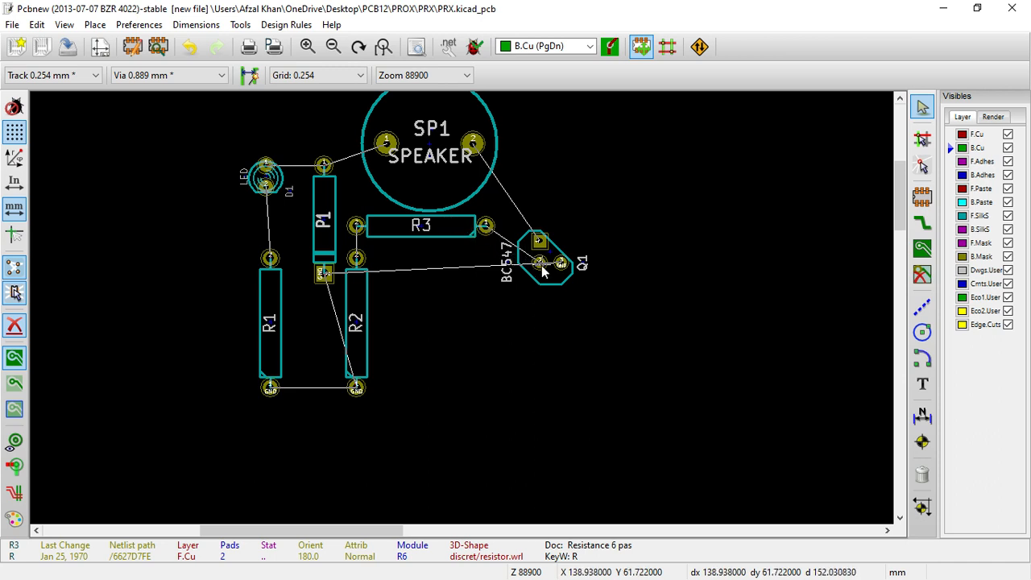
pyautogui.press('r')
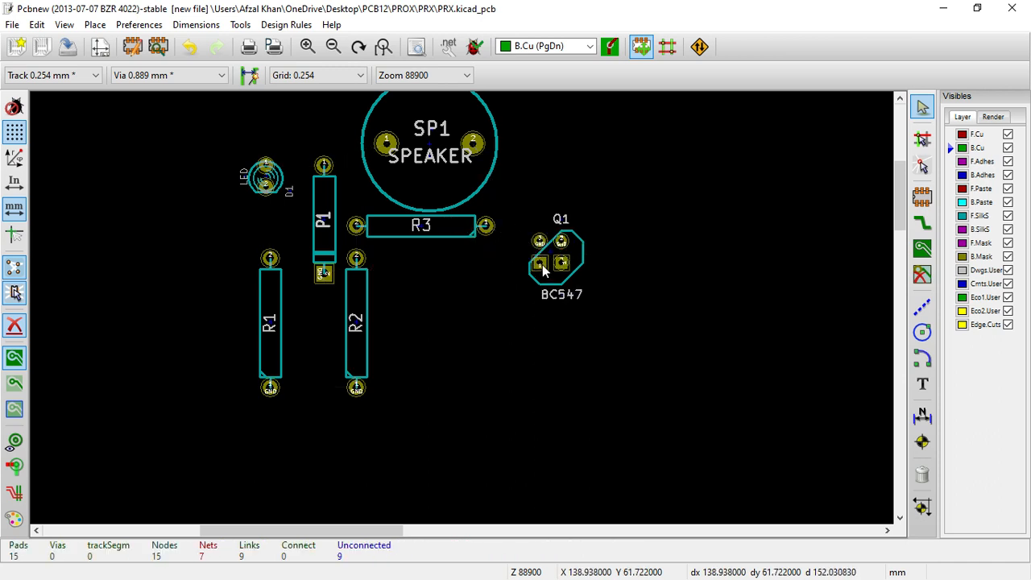
pyautogui.press('r')
pyautogui.press('r')
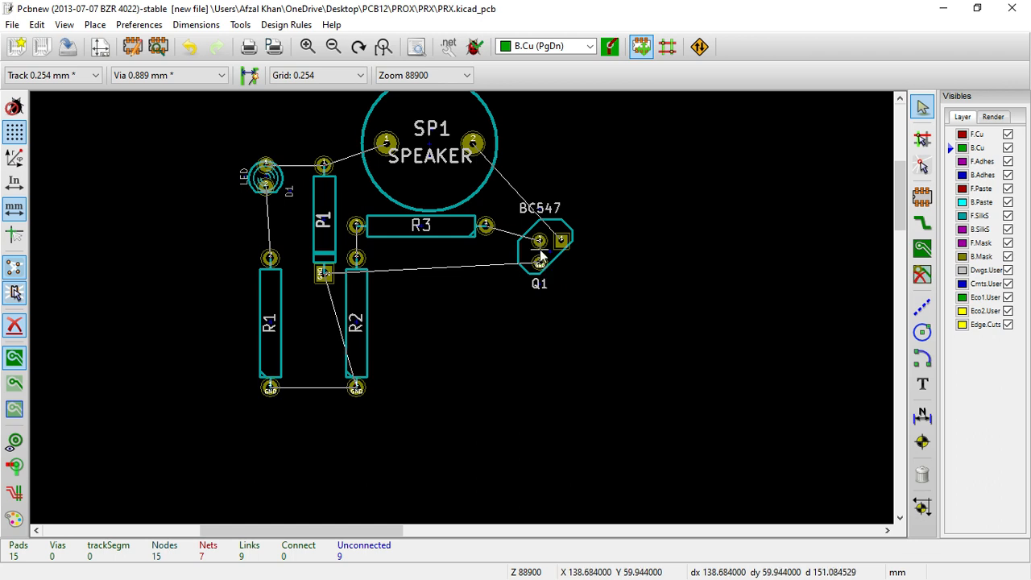
pyautogui.press('m')
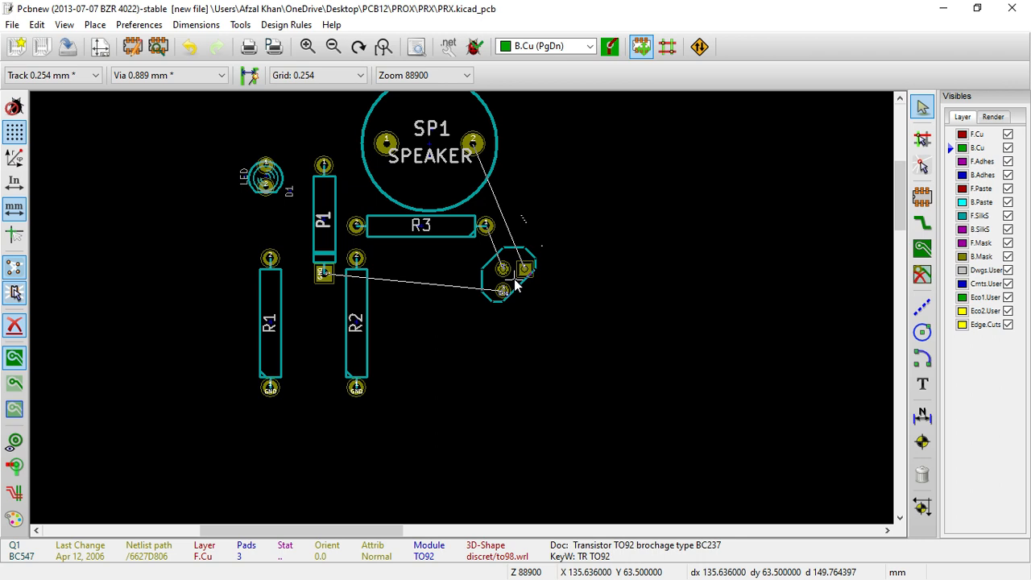
pyautogui.click(515, 285)
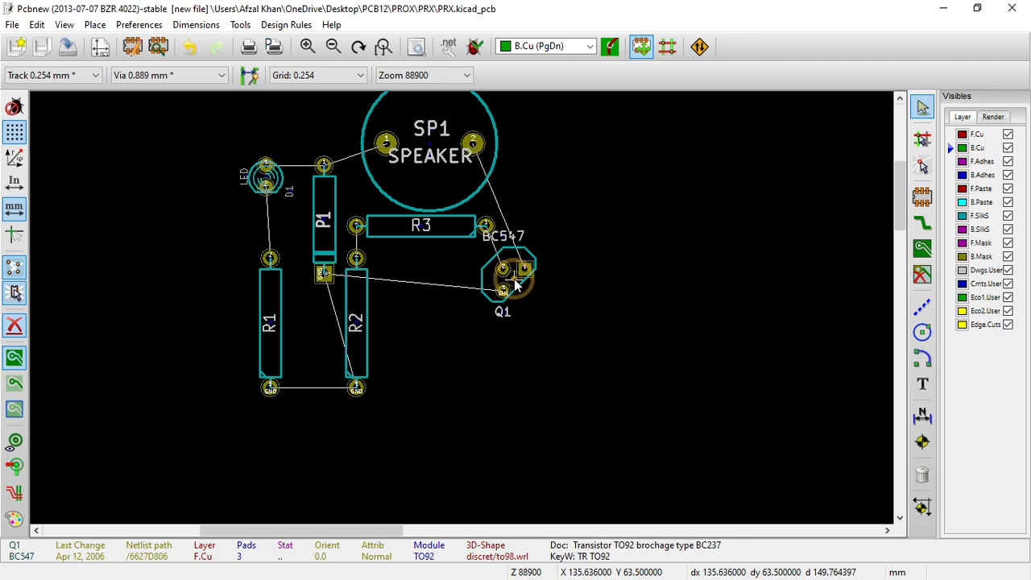
# Move transistor Q1 to open space, well below and away from the other footprints
pyautogui.press('m')
pyautogui.click(516, 285)
pyautogui.press('m')
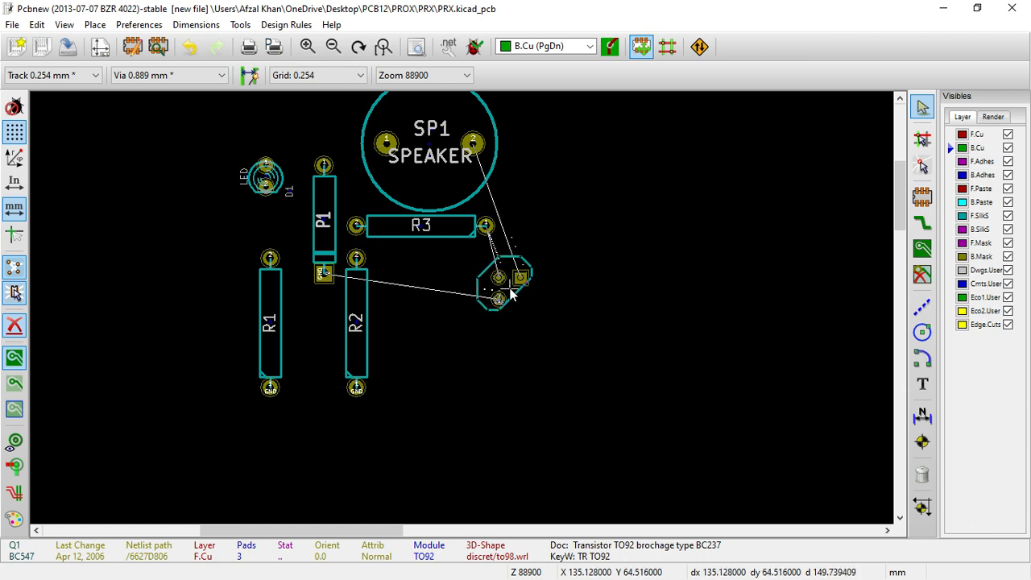
pyautogui.click(627, 439)
# Swap the positions of speaker SP1 and resistor R3, placing the speaker beside R2 and R3 horizontally above it
pyautogui.press('m')
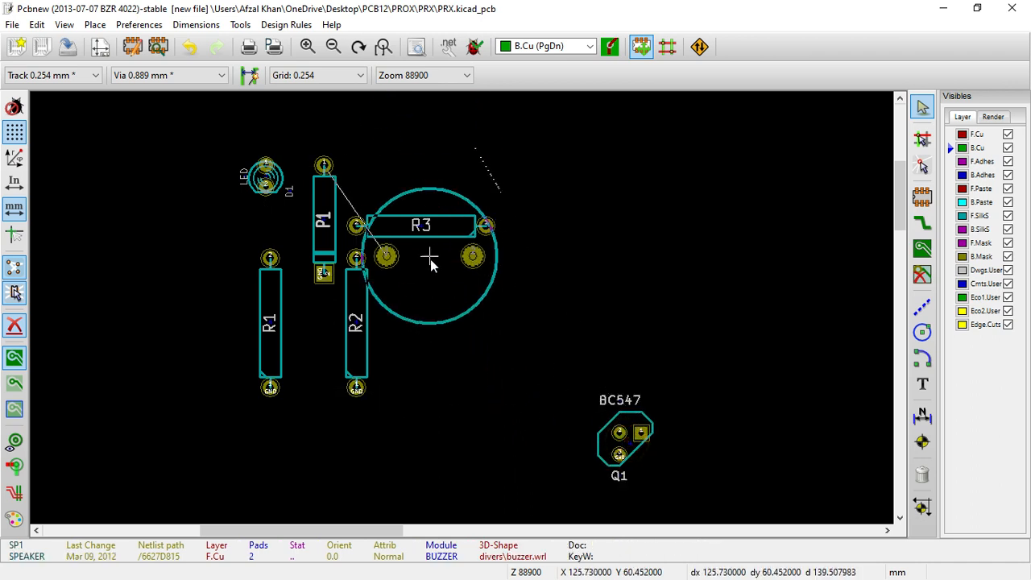
pyautogui.click(432, 296)
pyautogui.press('m')
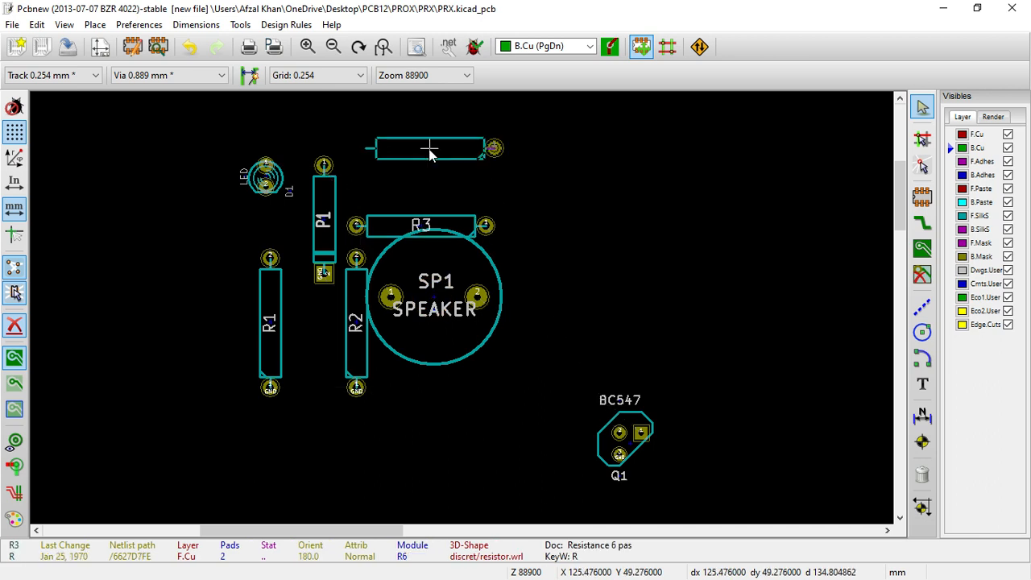
pyautogui.click(430, 152)
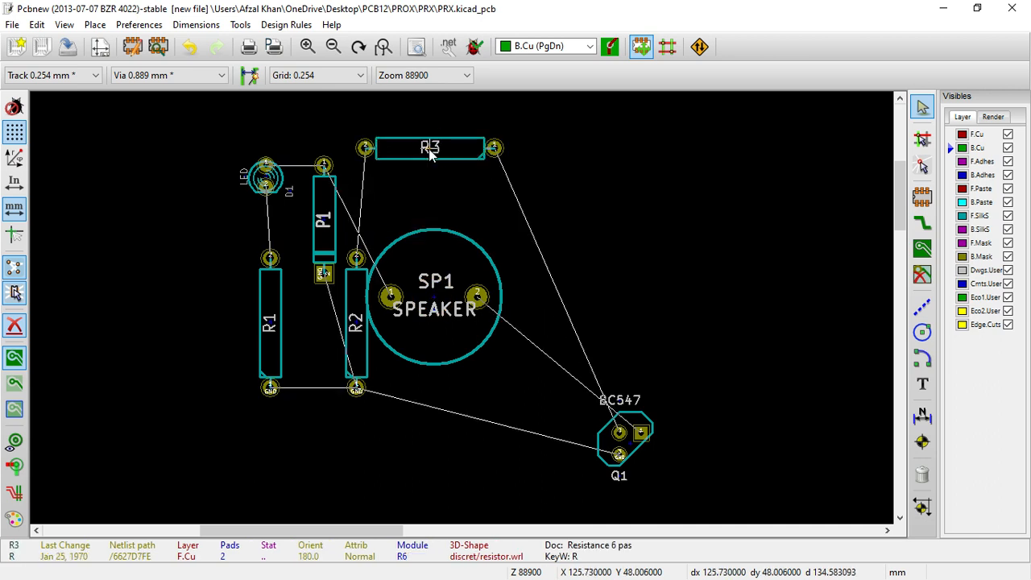
# Undo the swap of speaker SP1 and resistor R3, and move transistor Q1 close to R3's pin 1
pyautogui.click(189, 46)
pyautogui.click(190, 45)
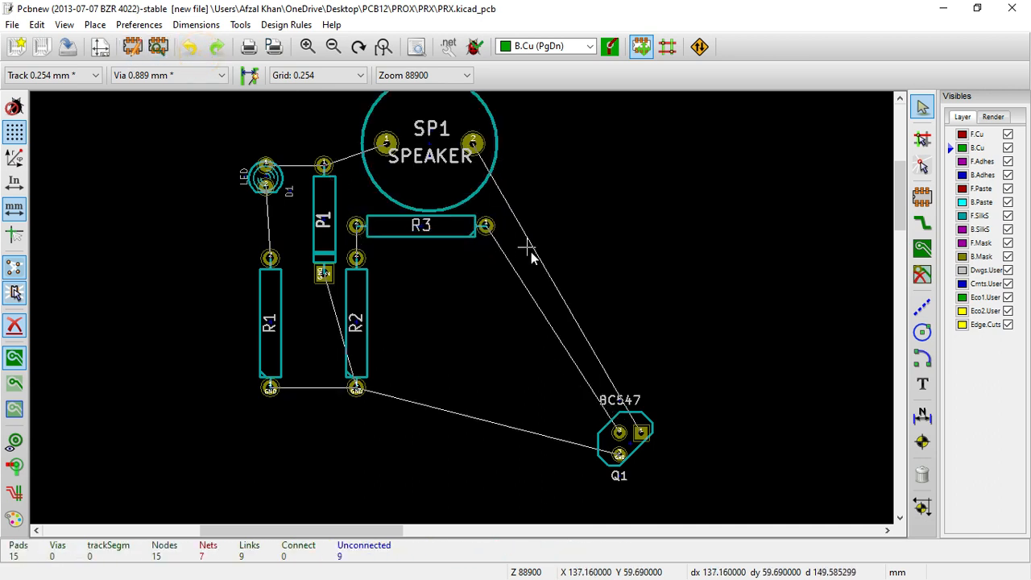
pyautogui.press('m')
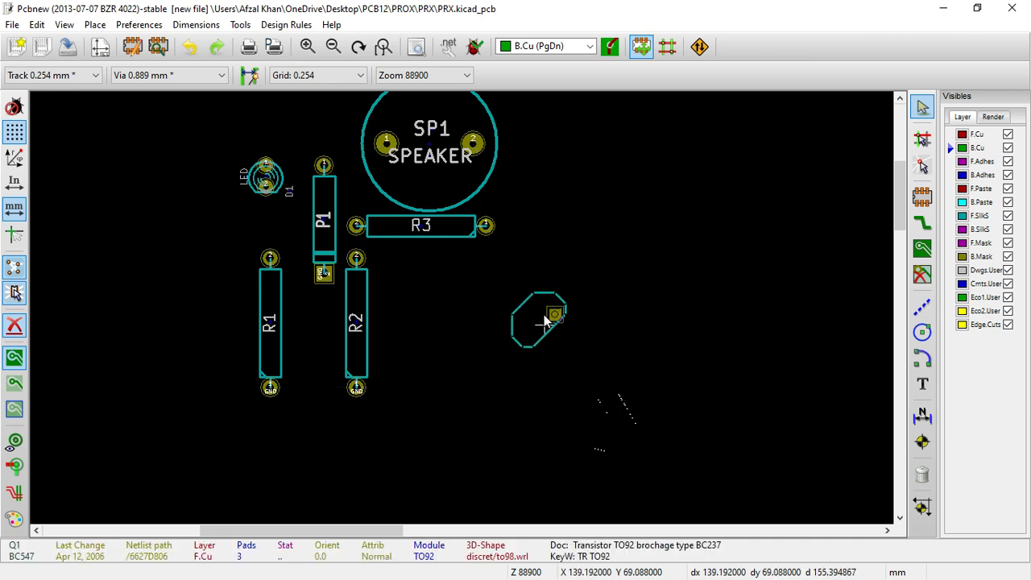
pyautogui.click(512, 279)
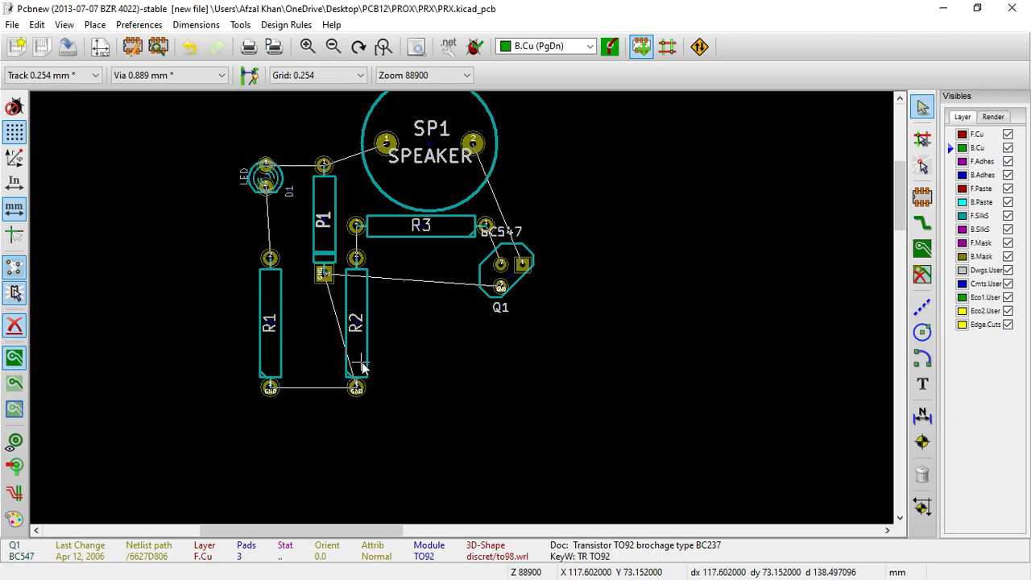
# Rotate resistor R2 to horizontal and place it below R3, between P1 and Q1
pyautogui.press('r')
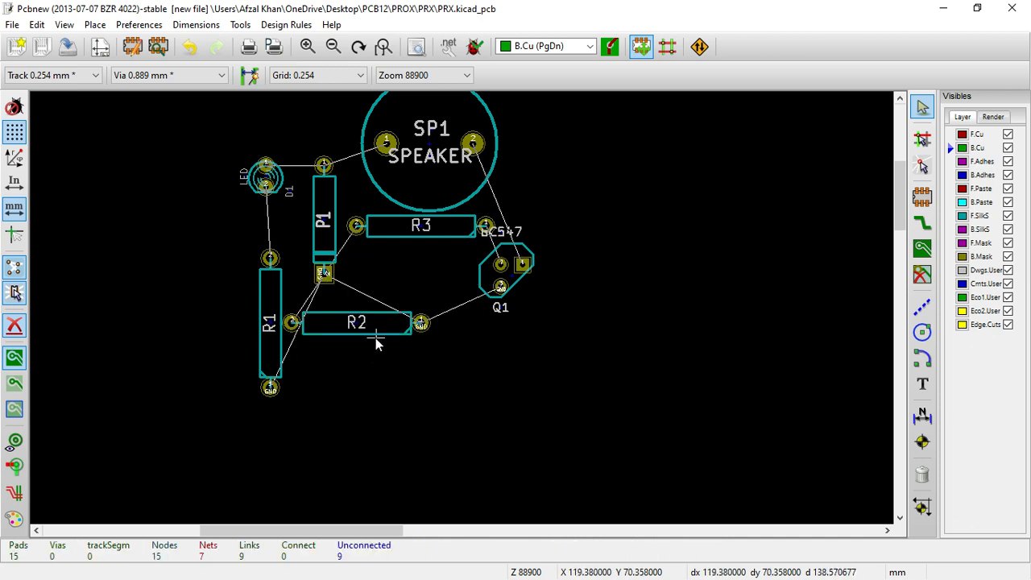
pyautogui.press('m')
pyautogui.click(414, 329)
pyautogui.press('m')
pyautogui.click(411, 297)
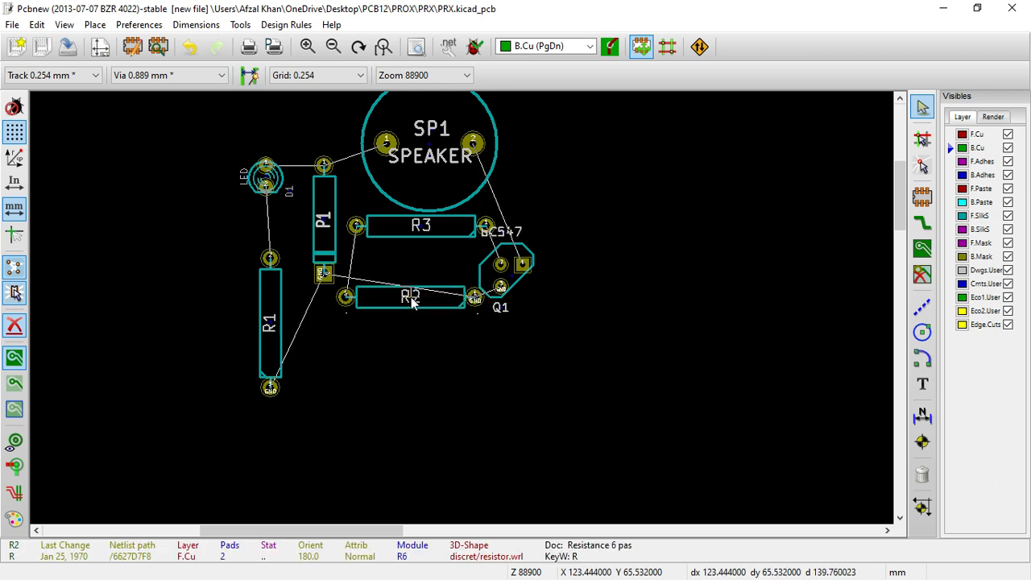
# Align R2 directly under R3 and shift transistor Q1 slightly outward, clear of R2's pin 1
pyautogui.press('m')
pyautogui.click(519, 299)
pyautogui.press('m')
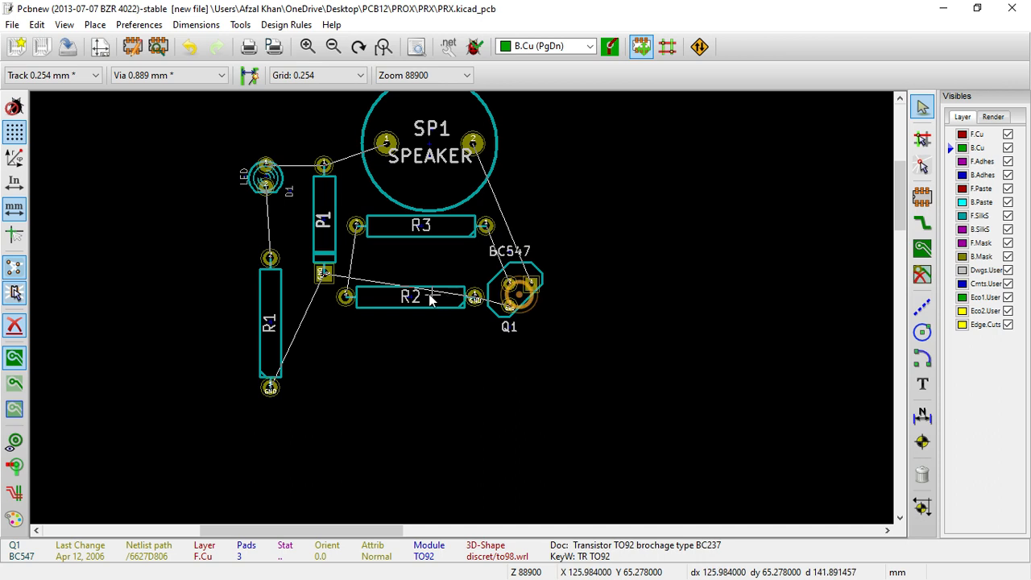
pyautogui.click(423, 276)
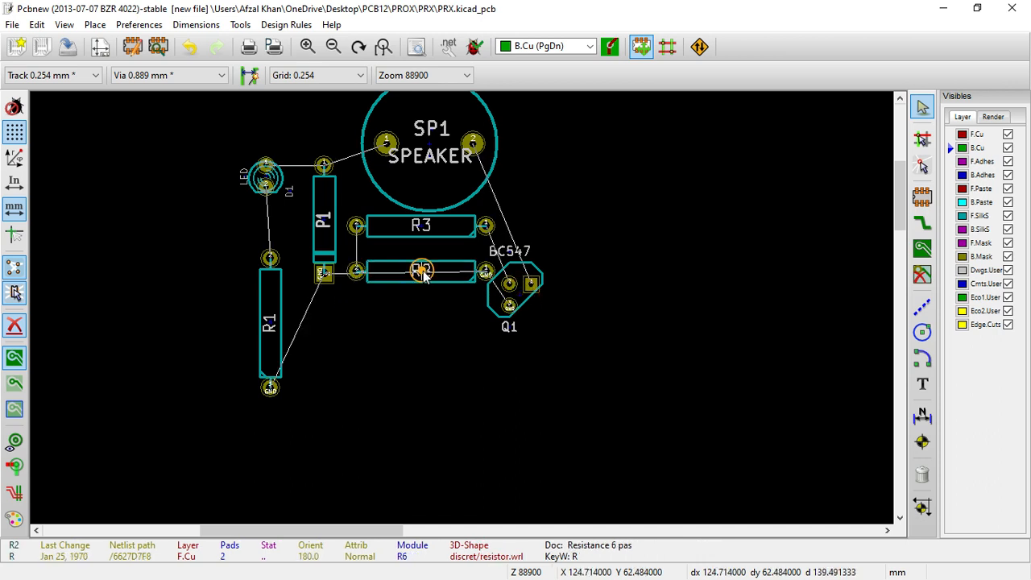
pyautogui.press('m')
pyautogui.click(531, 289)
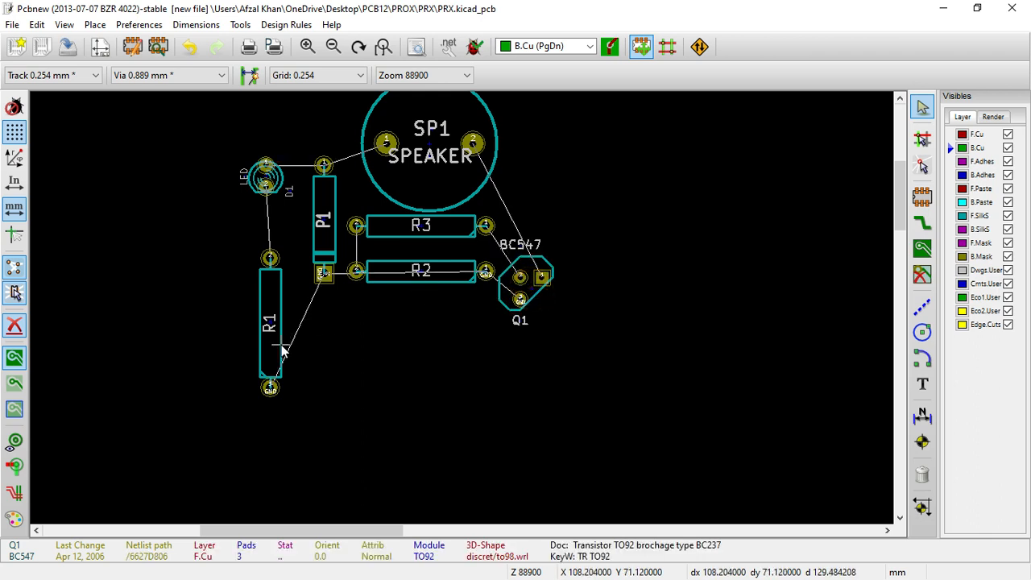
# Rotate resistor R1 to horizontal and place it below P1, with its pin 2 directly under LED D1
pyautogui.press('r')
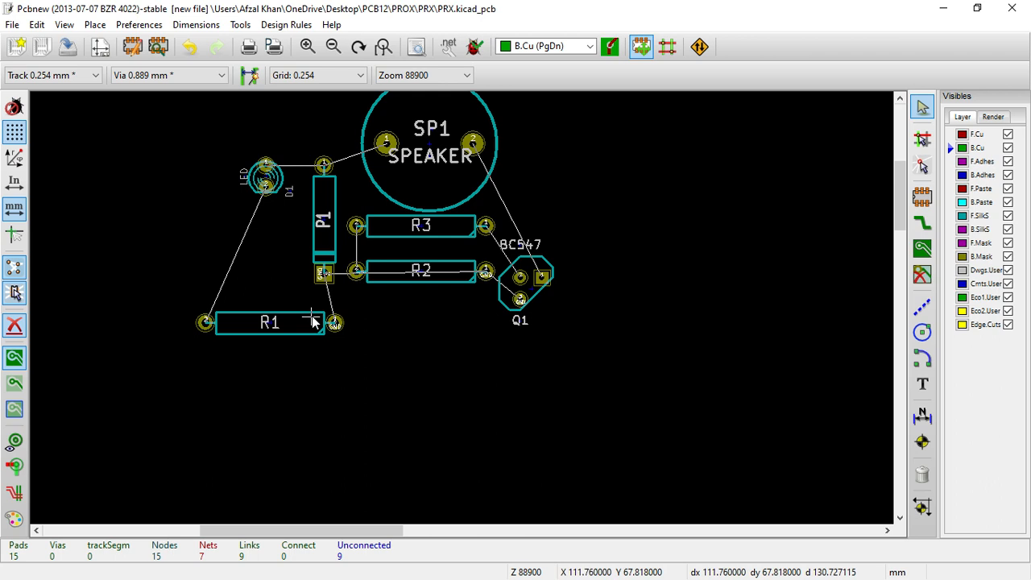
pyautogui.press('m')
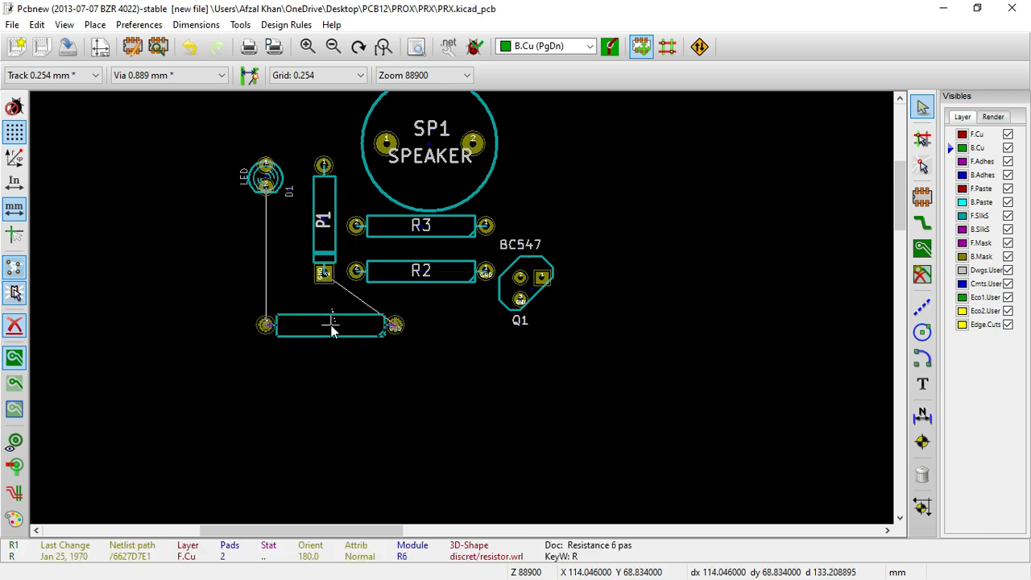
pyautogui.click(331, 326)
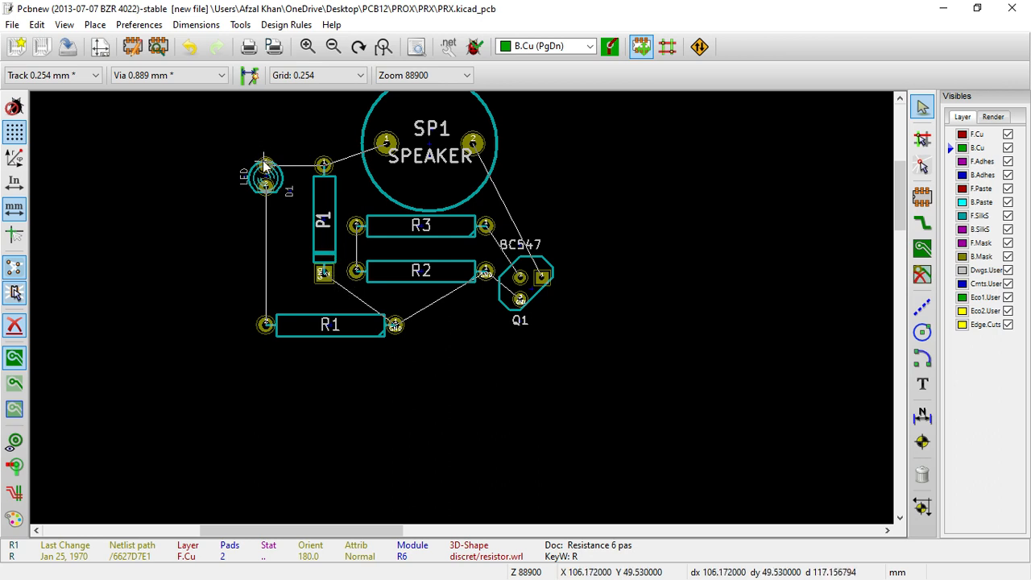
# Move LED D1 down beside the middle of P1 and shift speaker SP1 slightly up, away from R3
pyautogui.press('m')
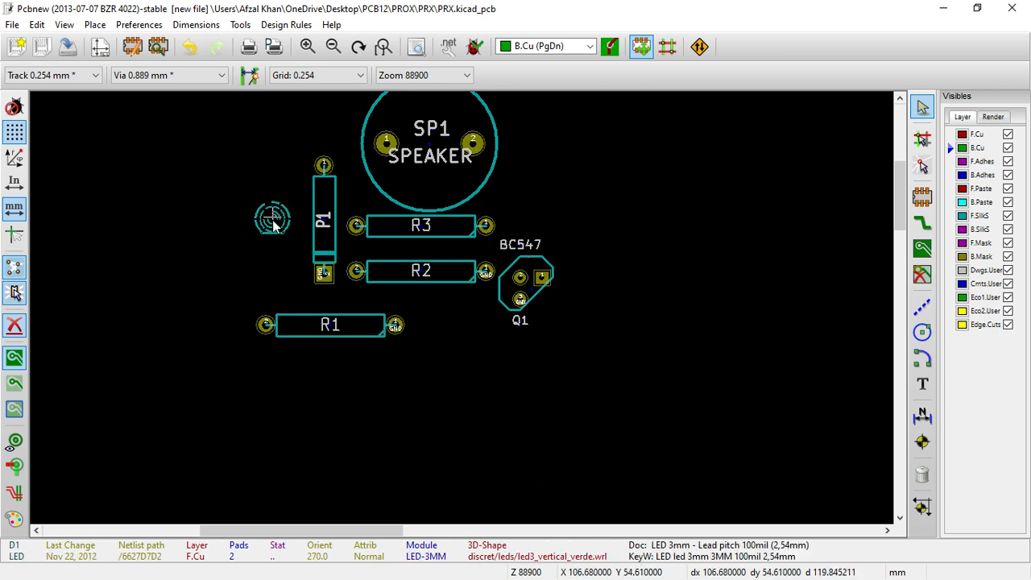
pyautogui.click(275, 227)
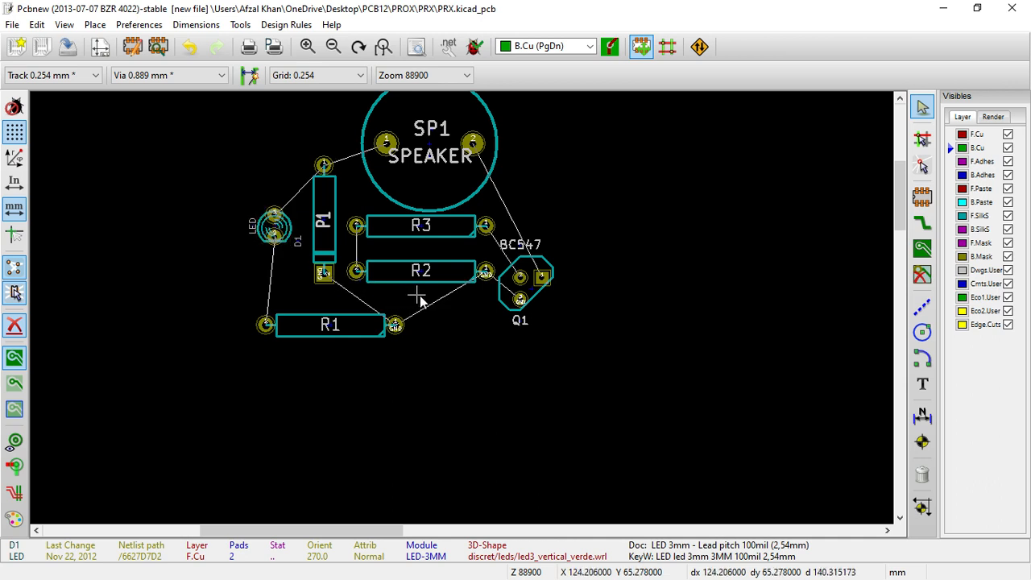
pyautogui.press('m')
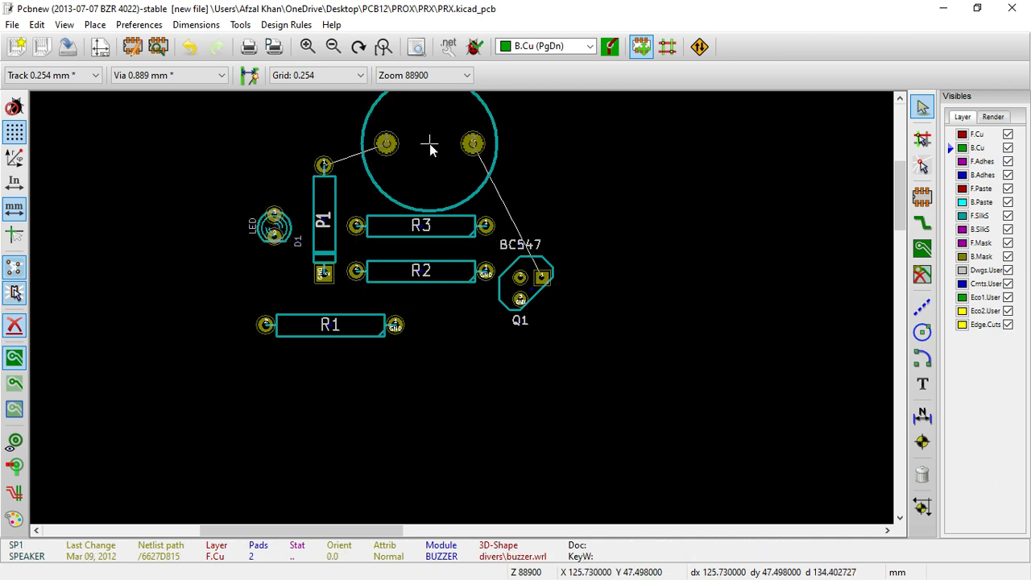
pyautogui.click(425, 139)
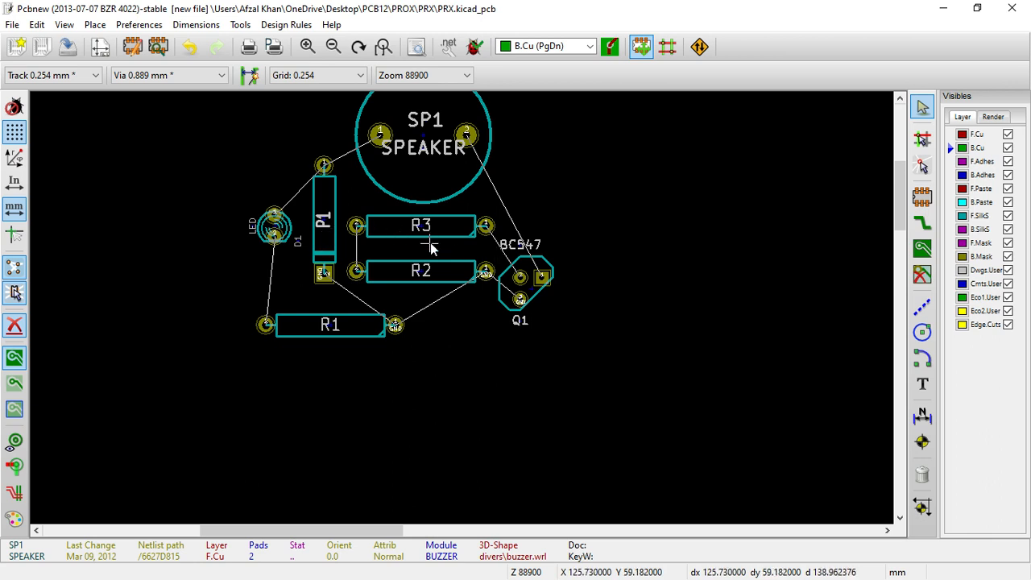
# Set the Default net class track width to 1 mm in the design rules
pyautogui.scroll(-2, 463, 309)
pyautogui.scroll(2, 462, 309)
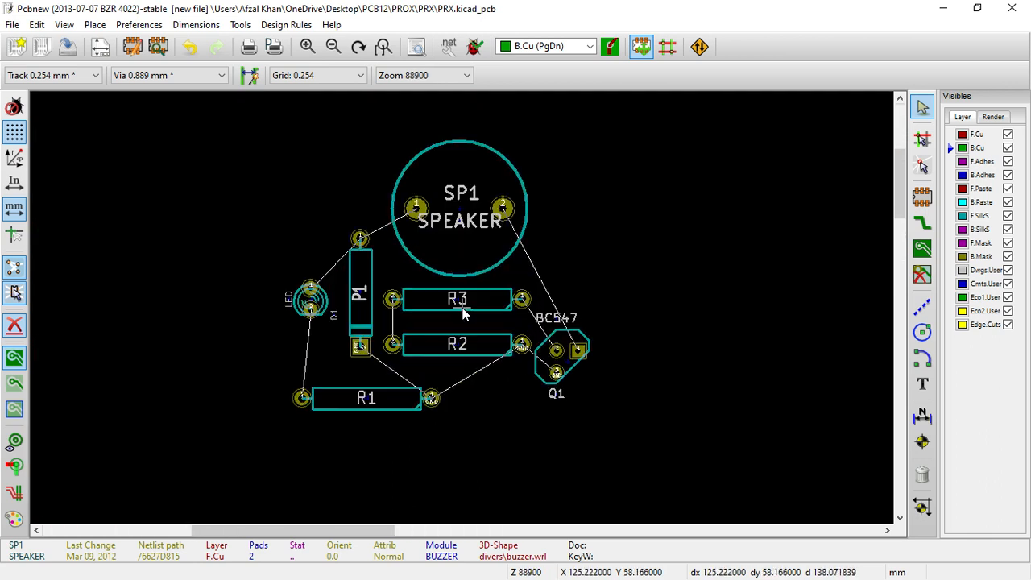
pyautogui.click(305, 29)
pyautogui.click(306, 45)
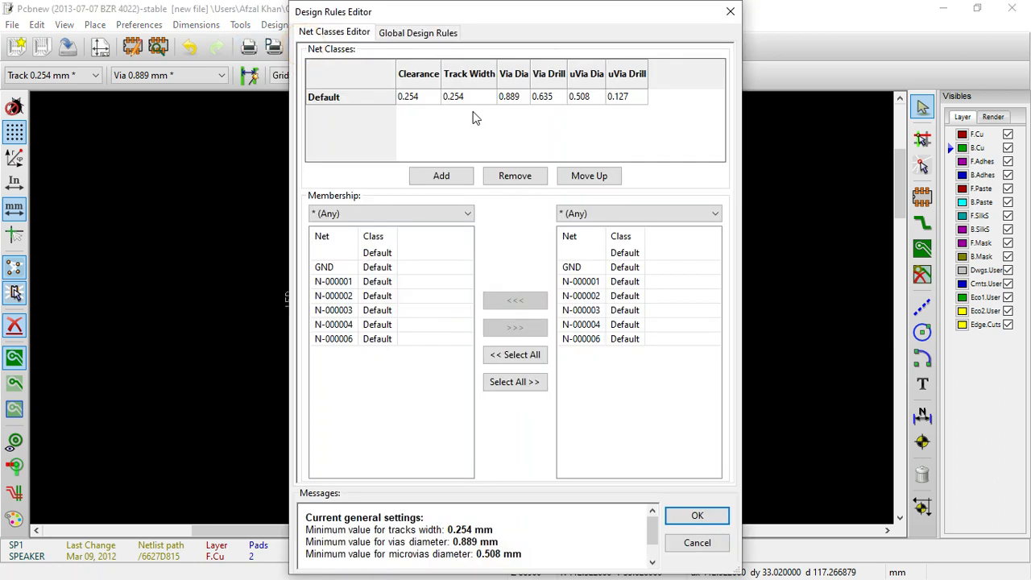
pyautogui.doubleClick(463, 96)
pyautogui.click(697, 516)
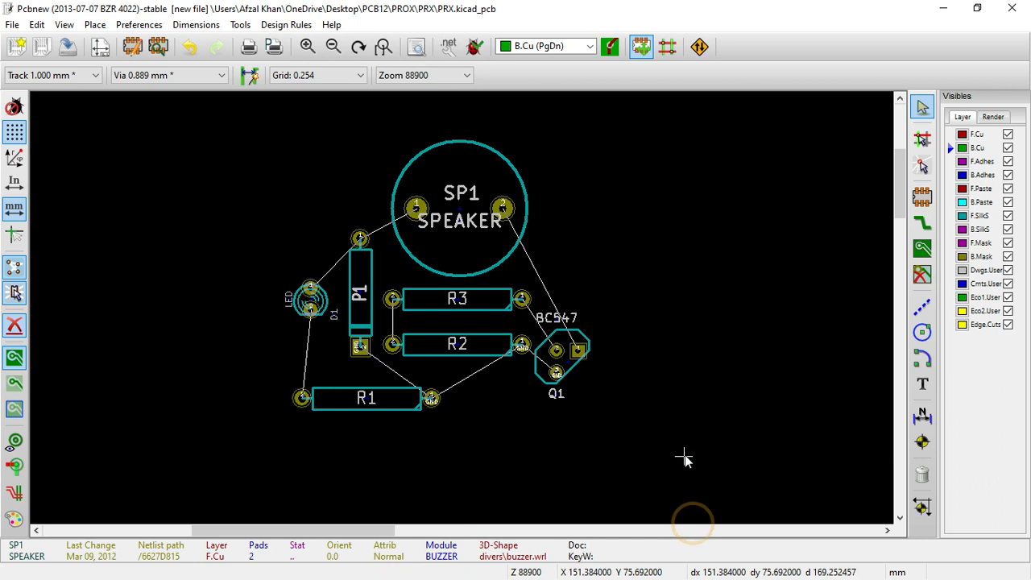
# Enable the autorouting track mode and autoroute all modules
pyautogui.click(659, 50)
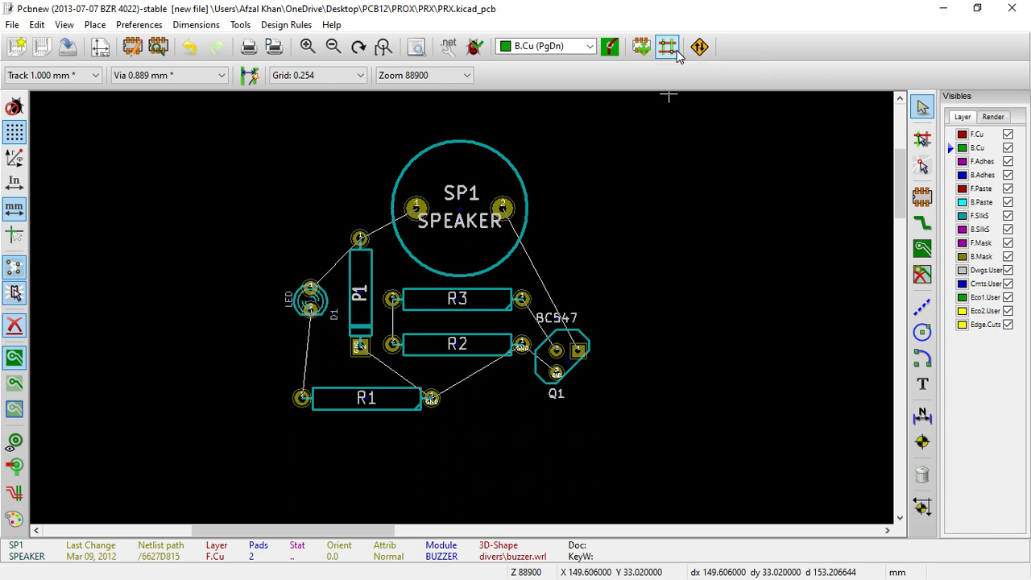
pyautogui.click(673, 51)
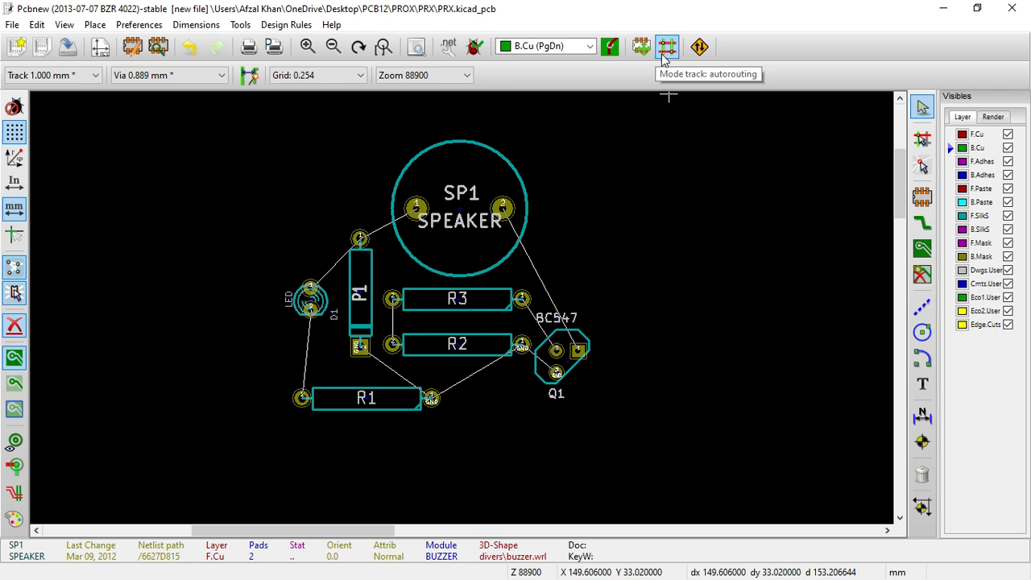
pyautogui.rightClick(609, 139)
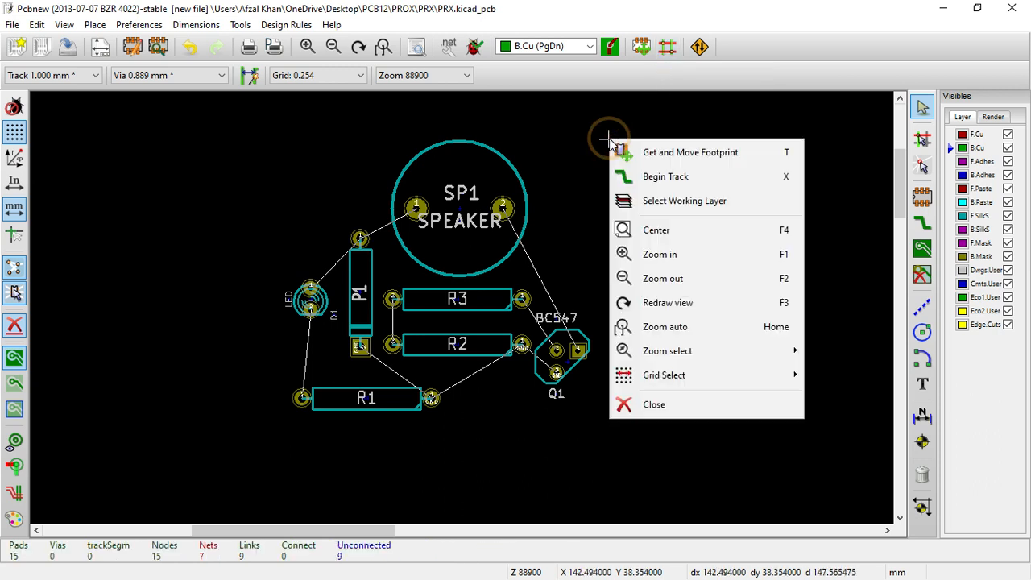
pyautogui.click(639, 115)
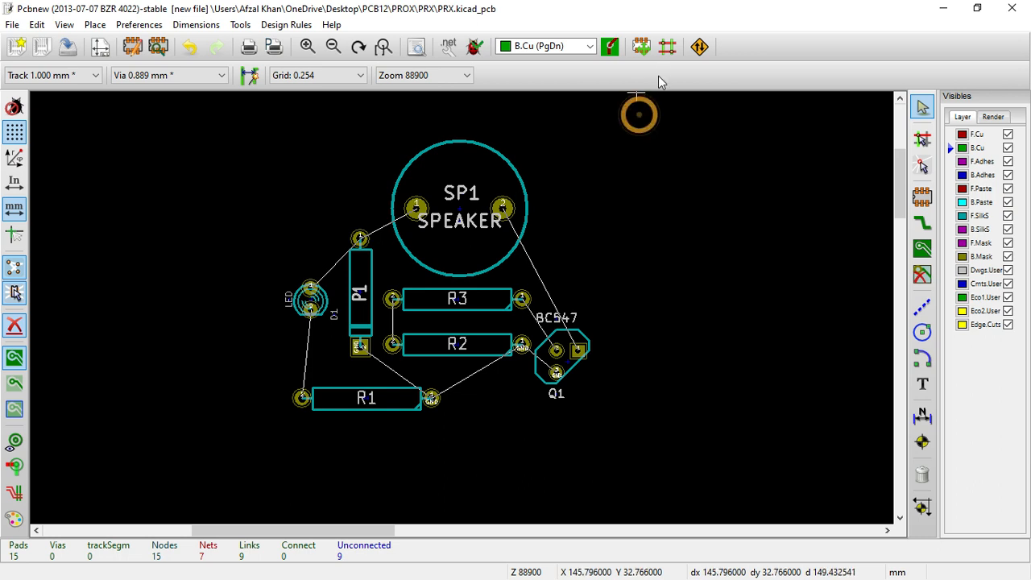
pyautogui.click(668, 50)
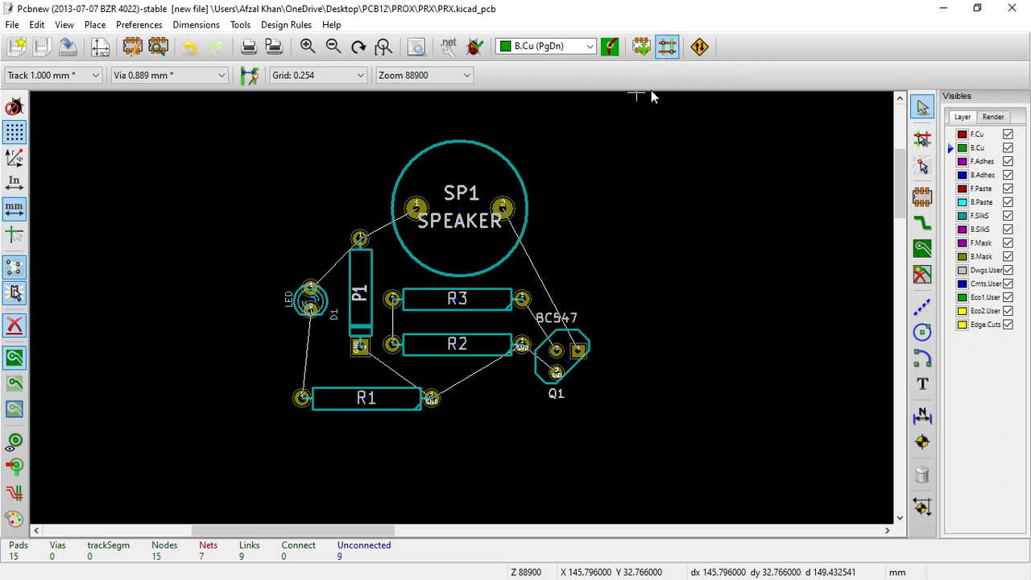
pyautogui.rightClick(602, 133)
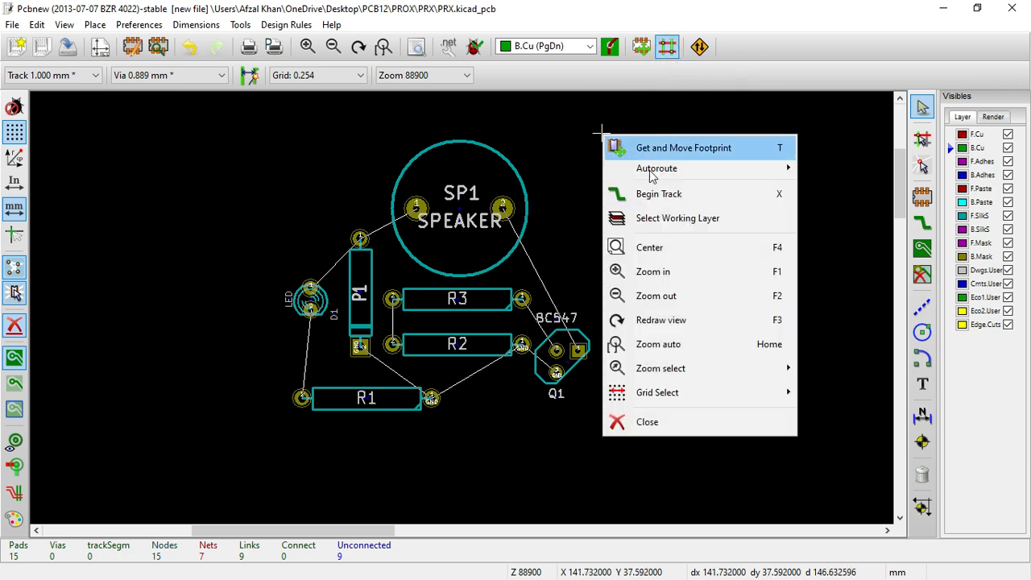
pyautogui.moveTo(653, 176)
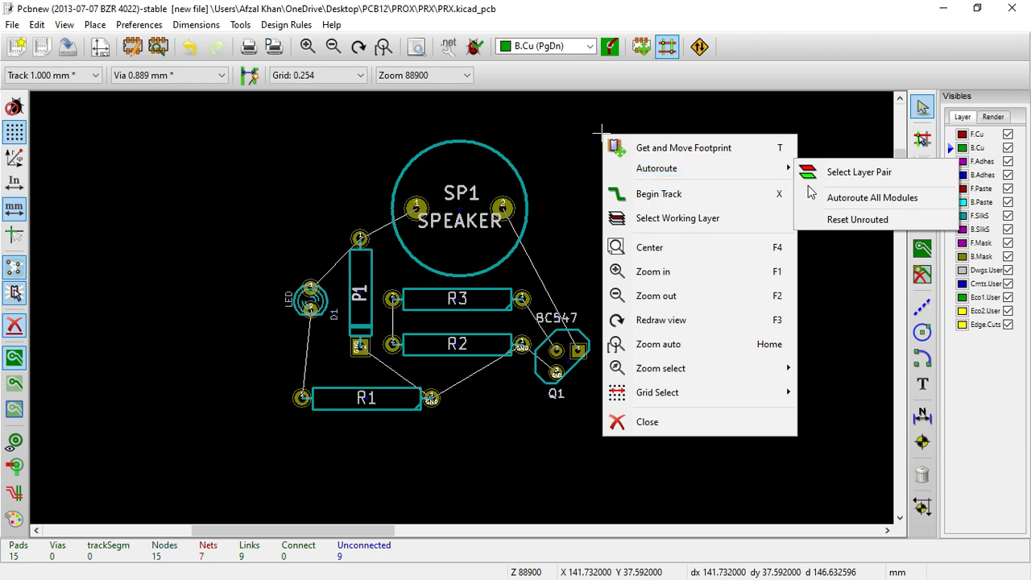
pyautogui.click(870, 198)
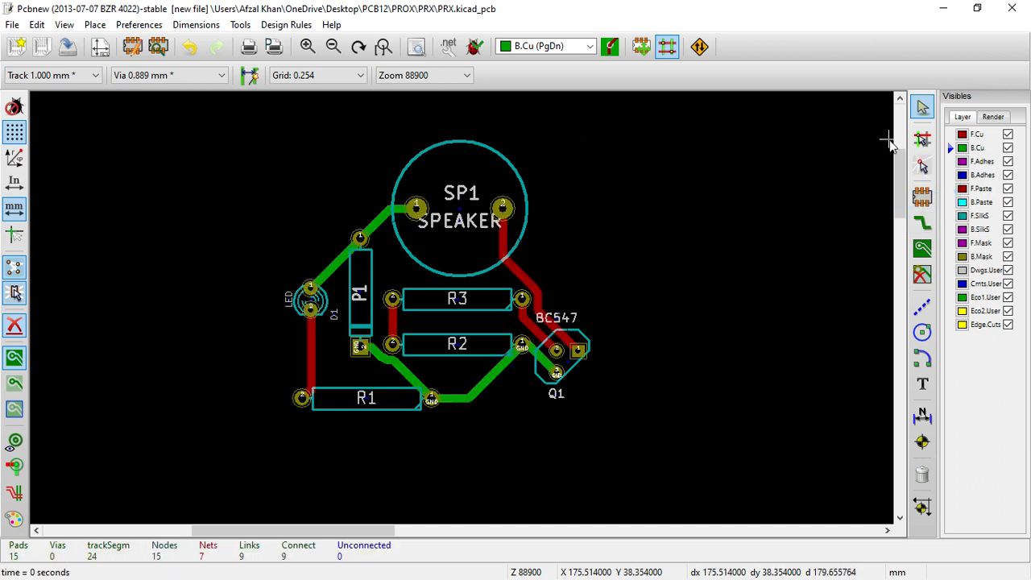
# Make F.Cu the working layer and swap layer B.Cu to F.Cu for the whole board
pyautogui.click(969, 137)
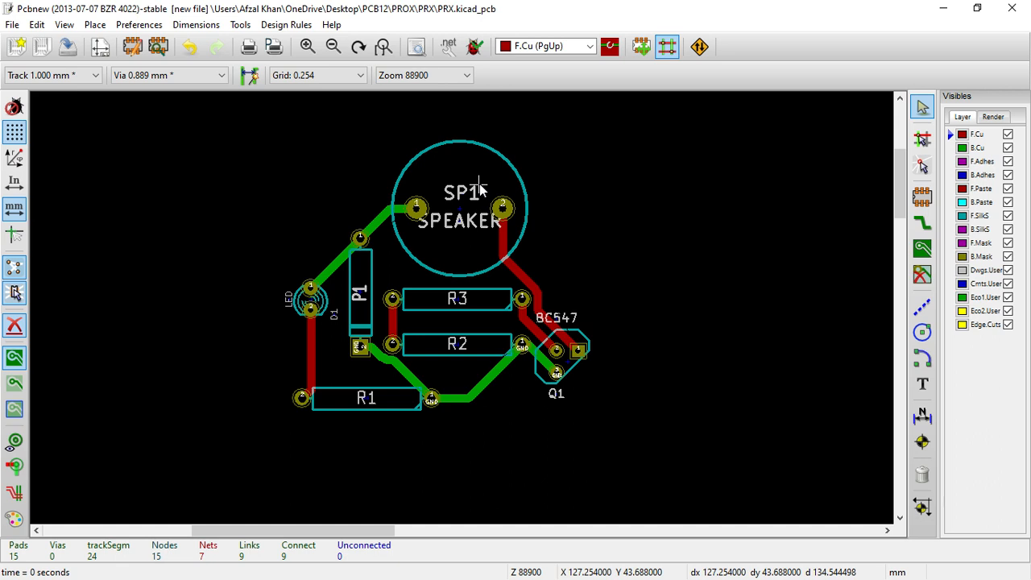
pyautogui.click(40, 25)
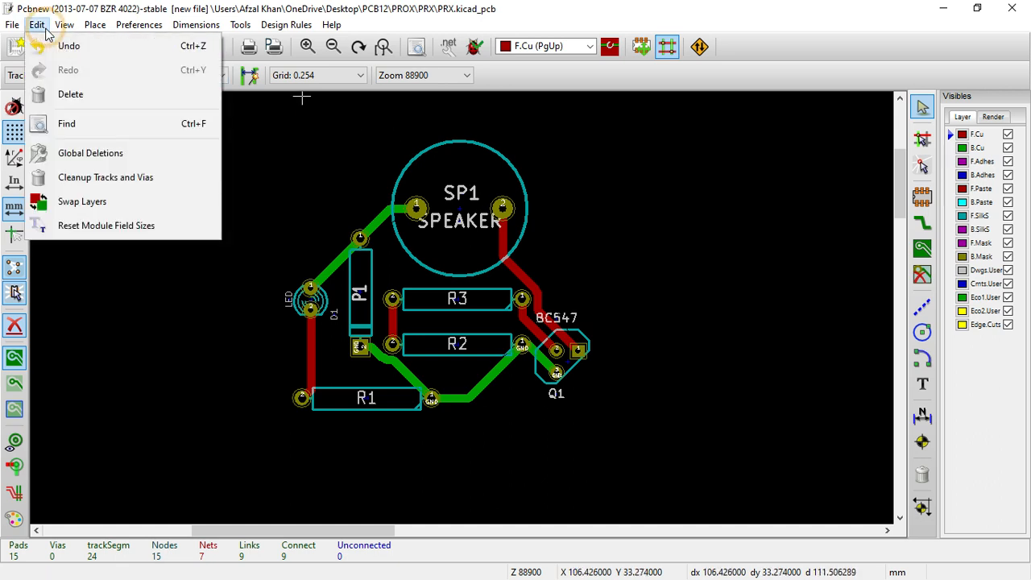
pyautogui.click(52, 203)
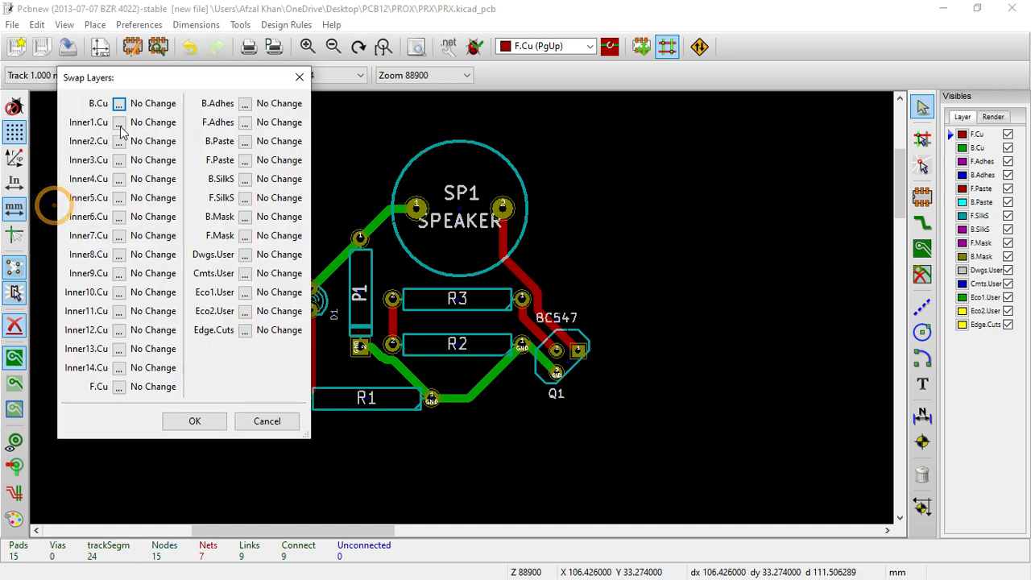
pyautogui.click(118, 104)
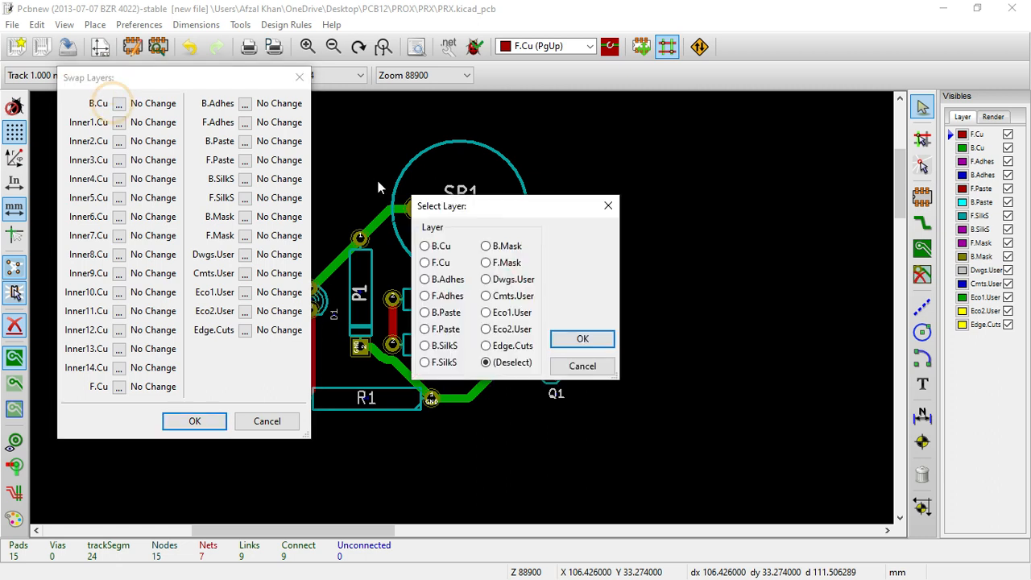
pyautogui.click(440, 262)
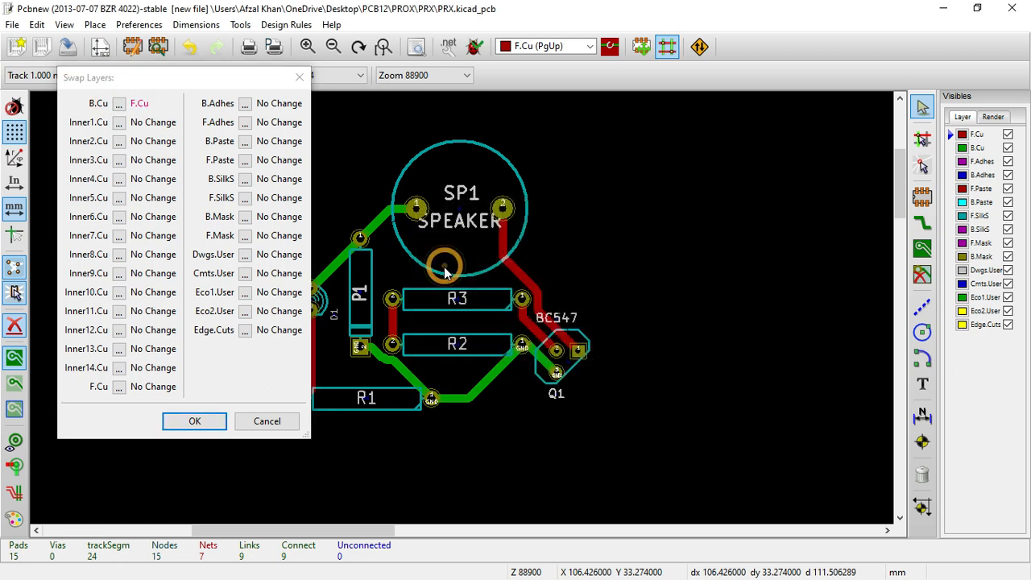
pyautogui.click(196, 421)
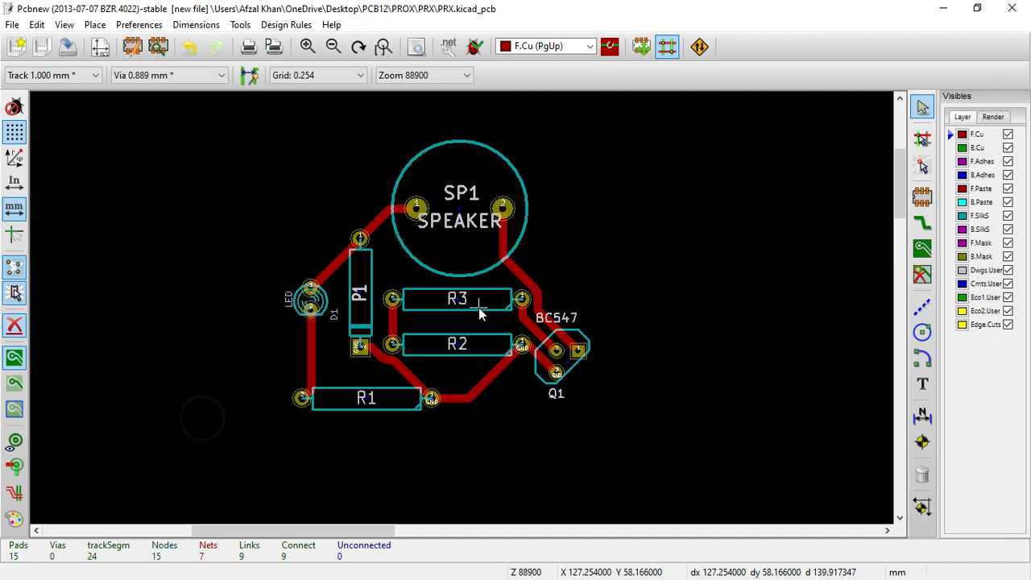
pyautogui.scroll(3, 463, 314)
pyautogui.scroll(-4, 463, 314)
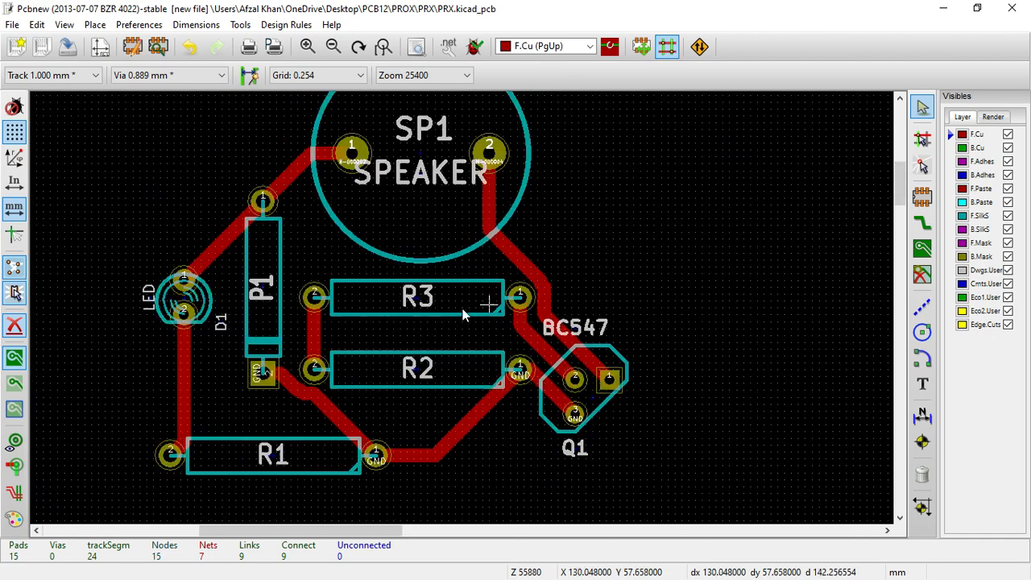
pyautogui.scroll(3, 462, 310)
pyautogui.scroll(-3, 460, 310)
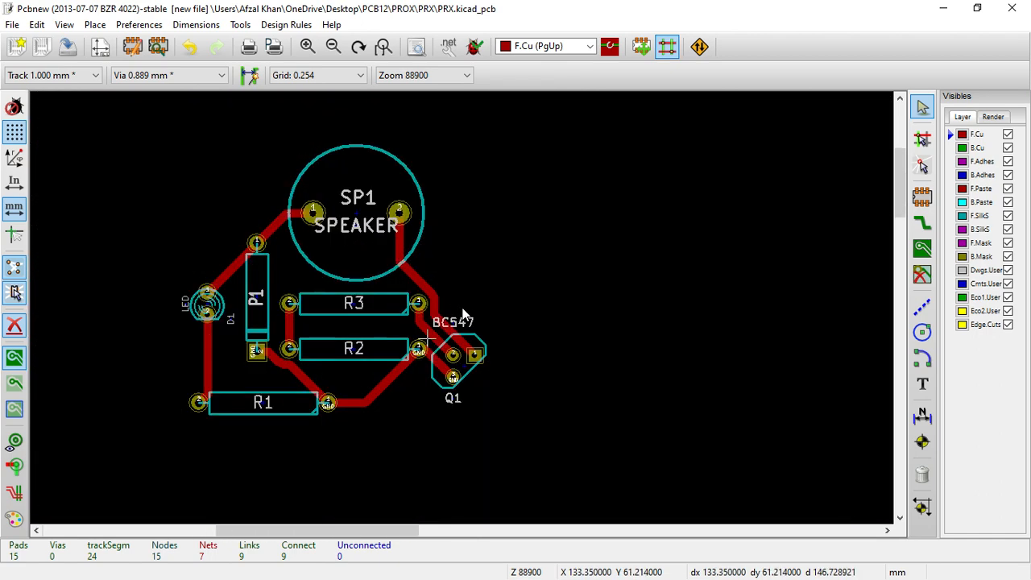
pyautogui.scroll(2, 463, 312)
pyautogui.scroll(-1, 460, 316)
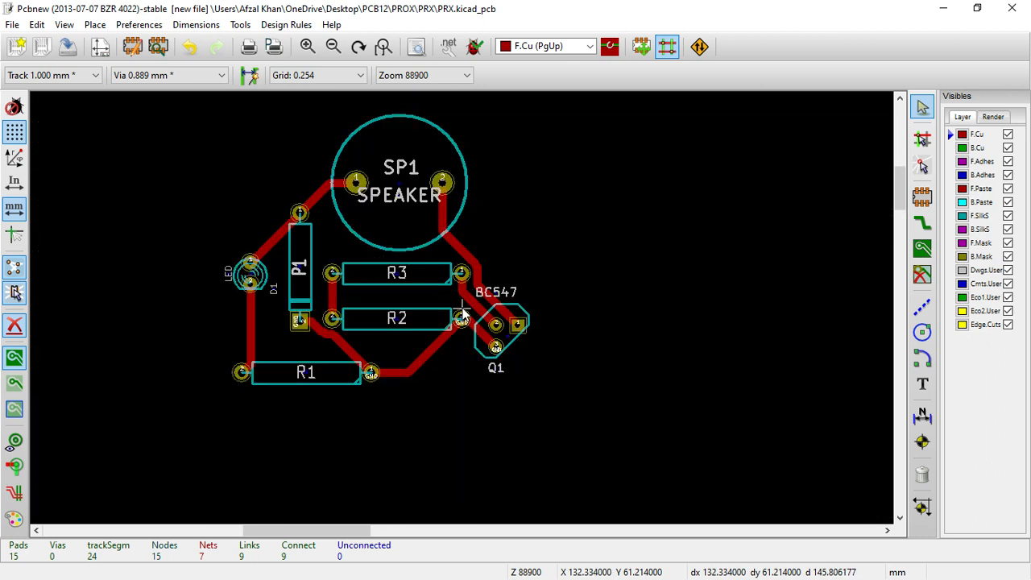
pyautogui.scroll(1, 460, 315)
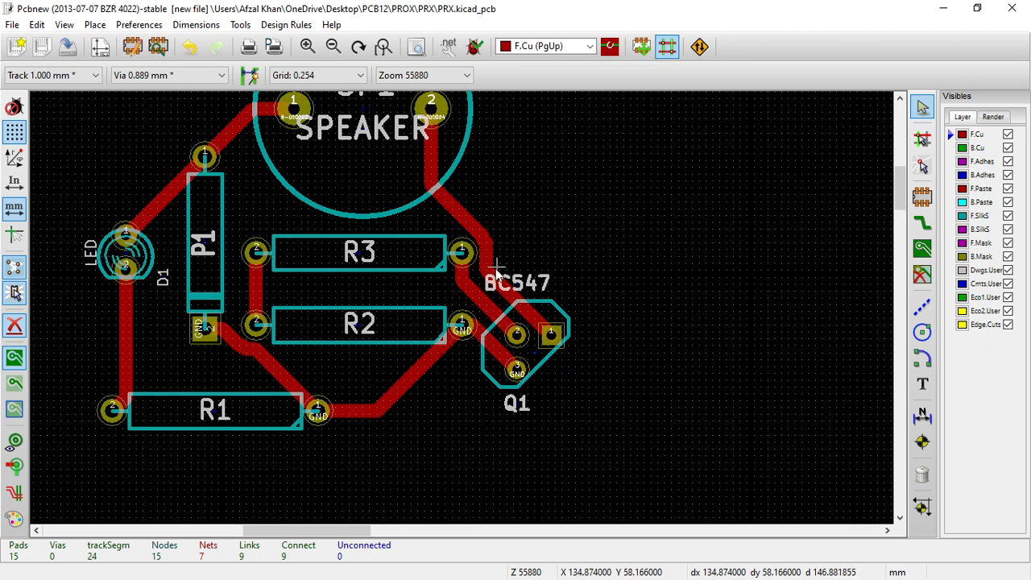
pyautogui.click(923, 475)
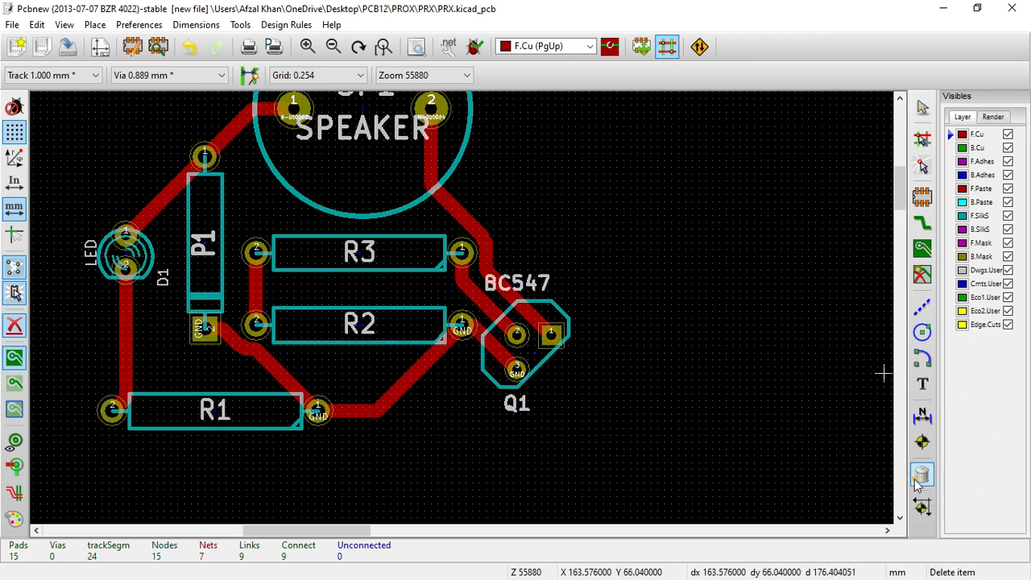
pyautogui.click(535, 310)
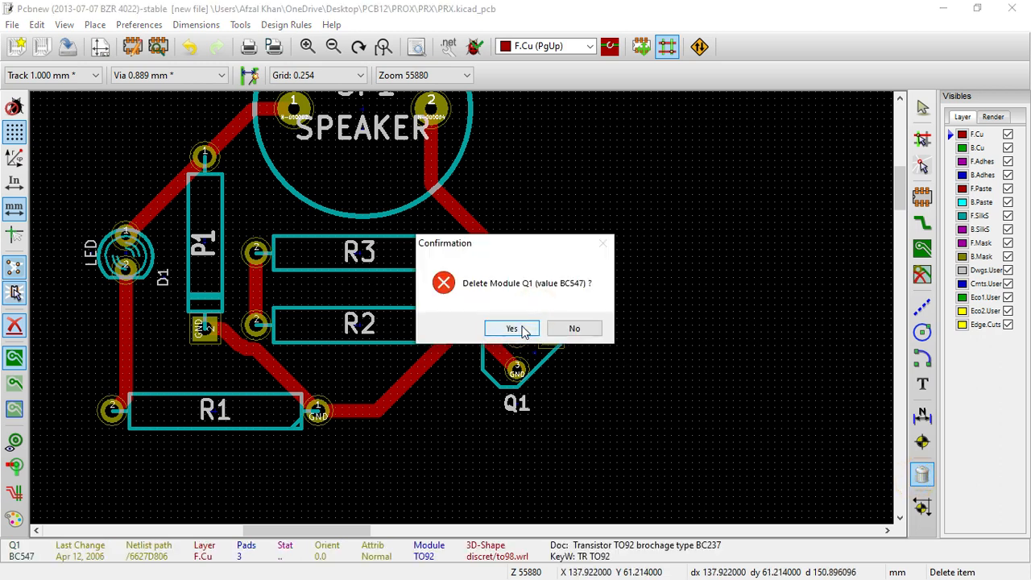
pyautogui.click(564, 328)
pyautogui.press('Escape')
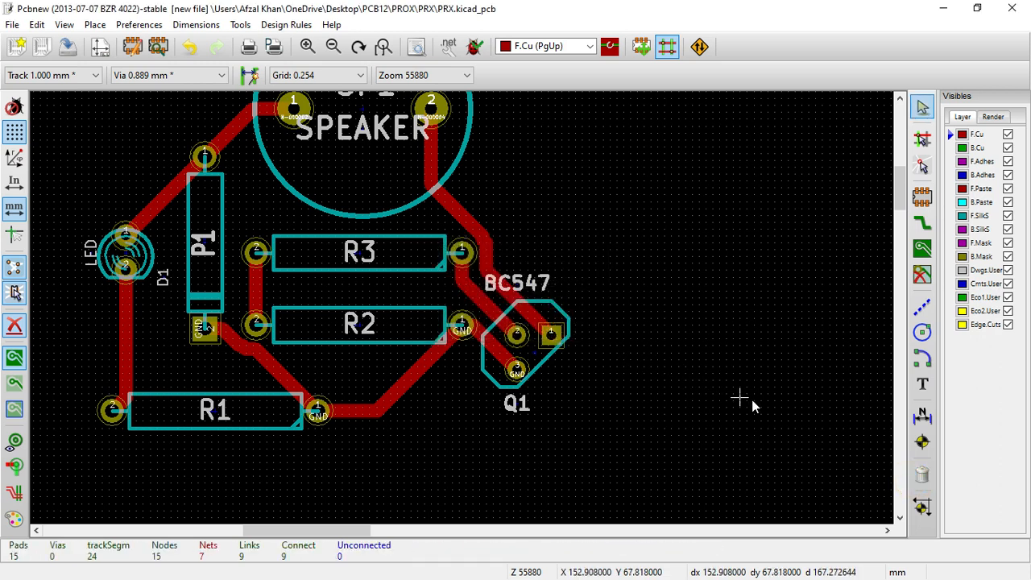
# Delete the tracks from SP1 to Q1, from P1 to R1, from R1 to R2, and from D1 to R1
pyautogui.click(479, 232)
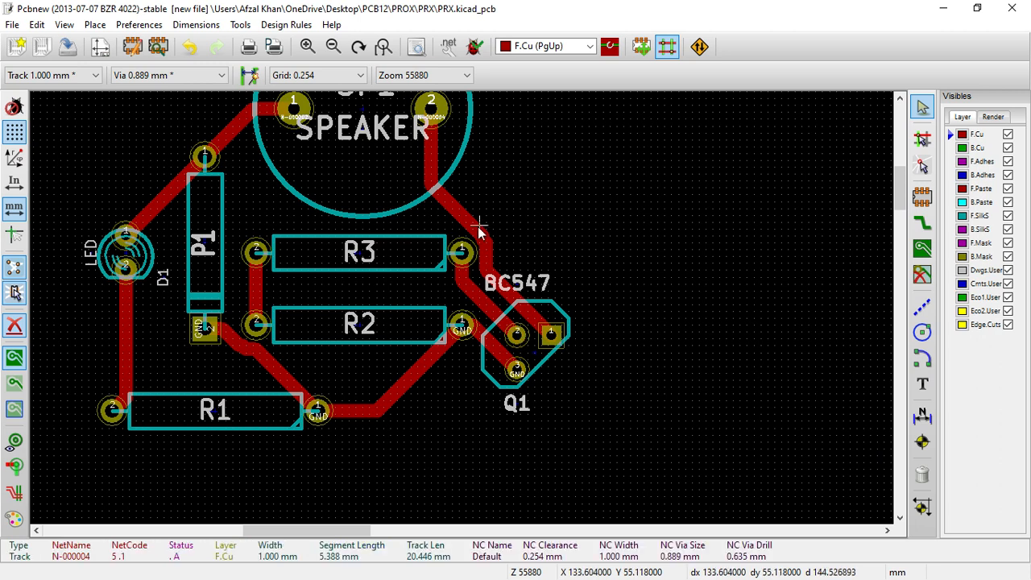
pyautogui.click(534, 279)
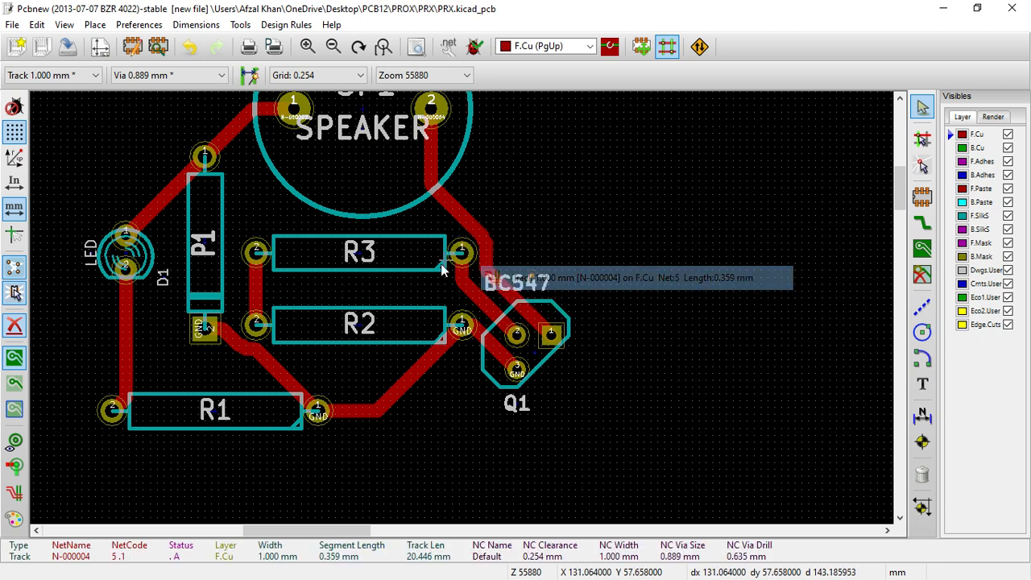
pyautogui.click(490, 245)
pyautogui.click(523, 274)
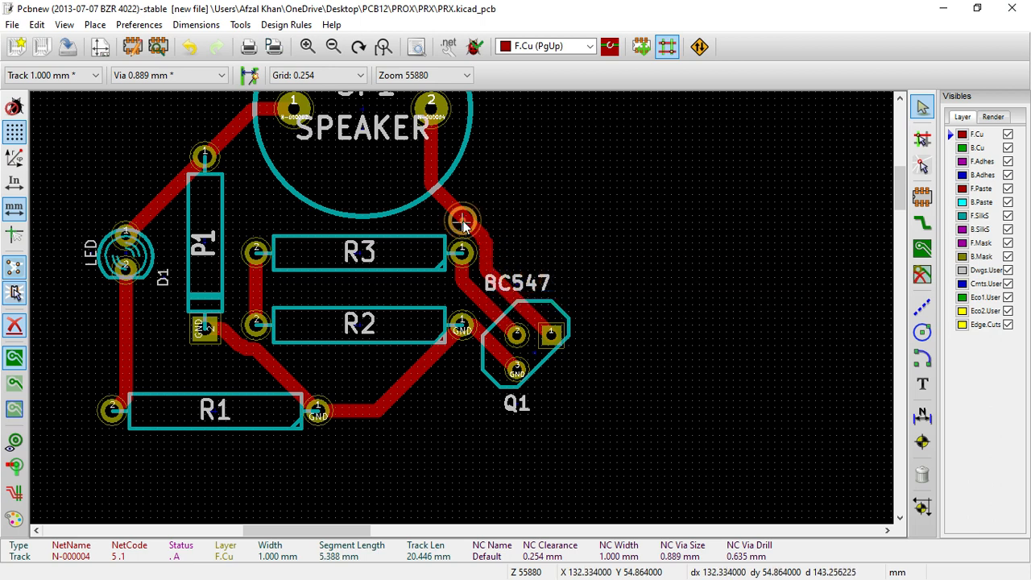
pyautogui.press('Delete')
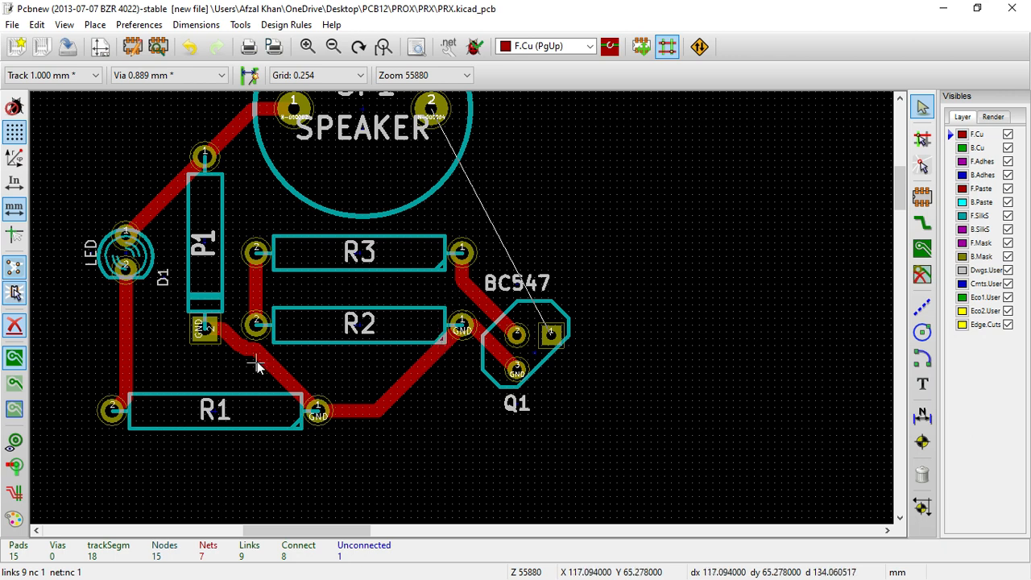
pyautogui.press('Delete')
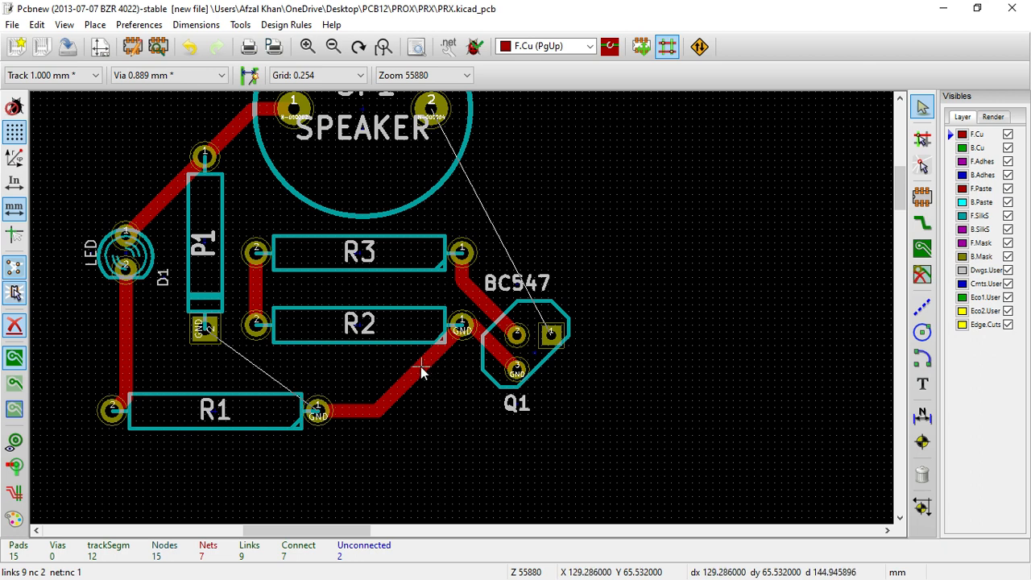
pyautogui.press('Delete')
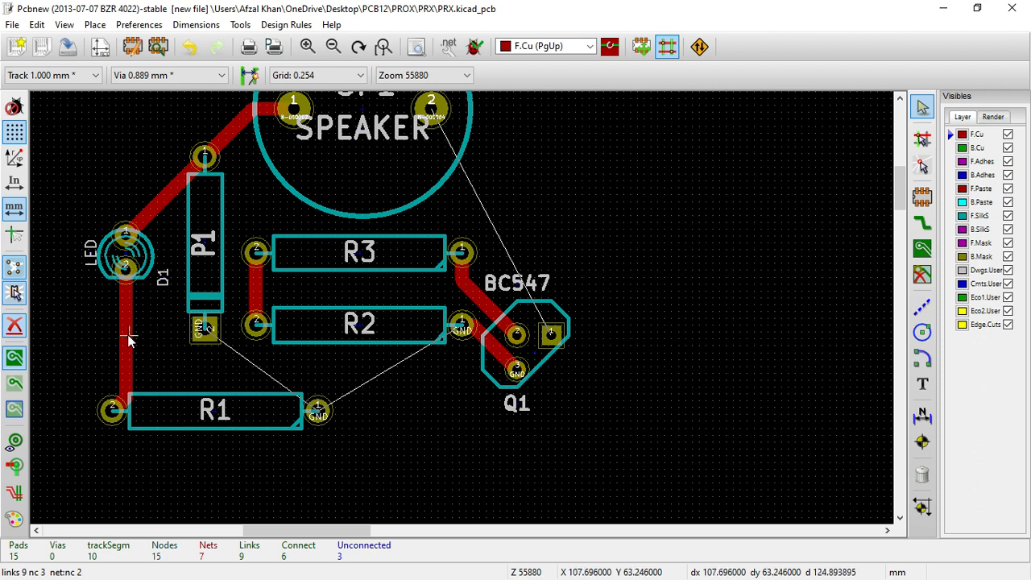
pyautogui.press('Delete')
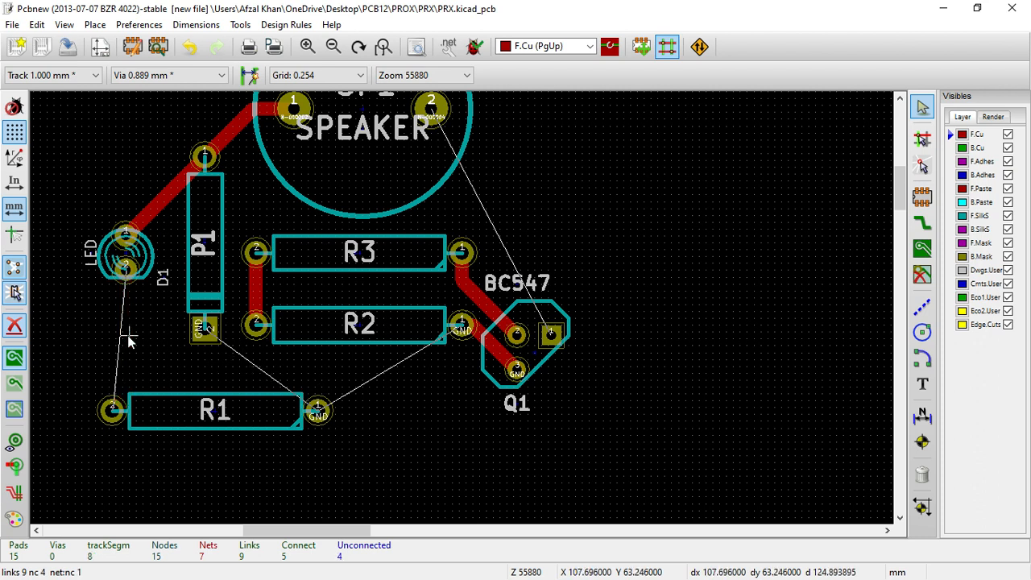
# Move resistor R1 to the right and slightly up, closer beneath R2
pyautogui.moveTo(218, 416); pyautogui.dragTo(250, 413)
pyautogui.press('m')
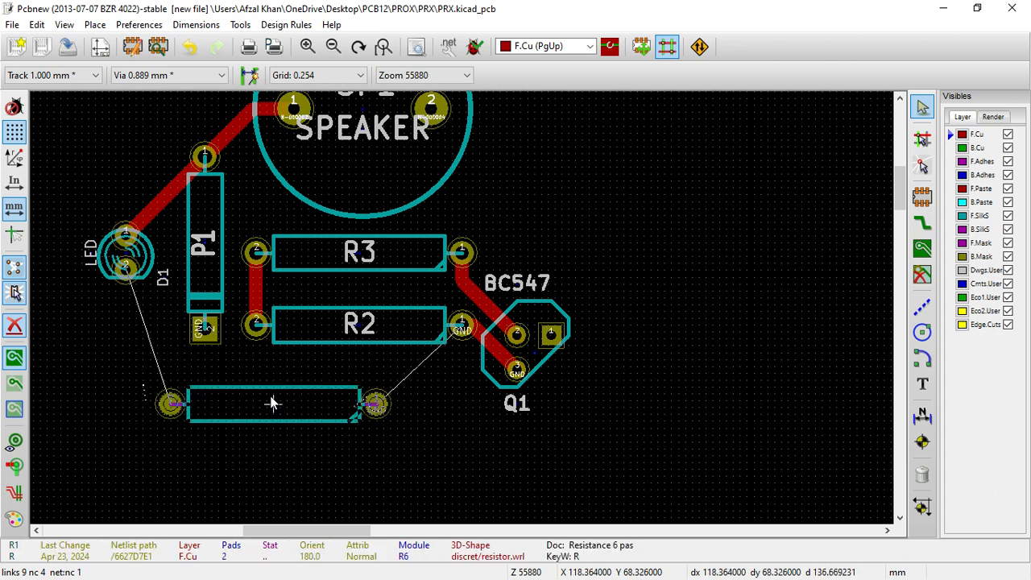
pyautogui.click(270, 398)
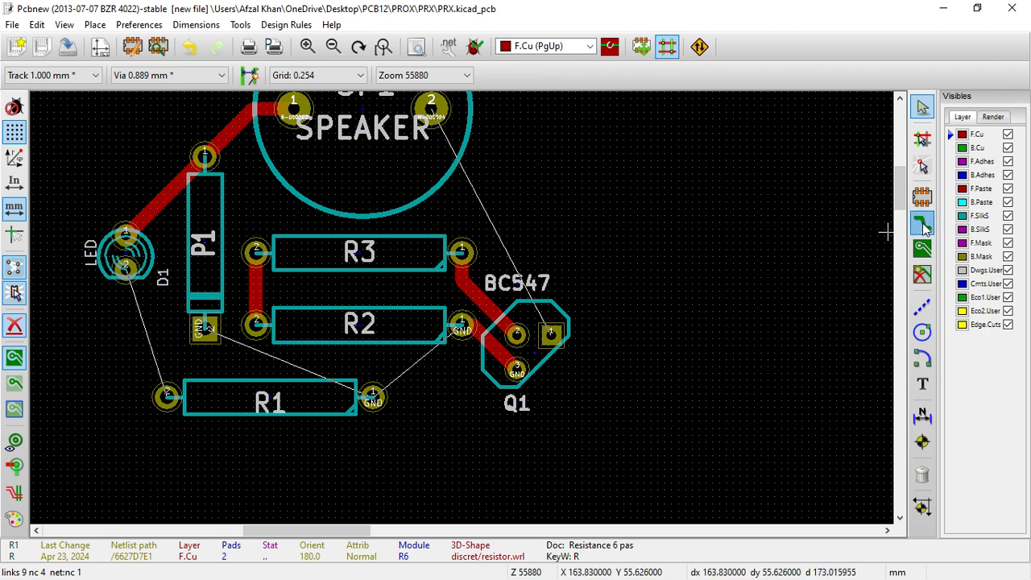
# Route a 1 mm F.Cu track from Q1 pad 1 to speaker SP1 pad 2, passing outside BC547's label
pyautogui.click(923, 224)
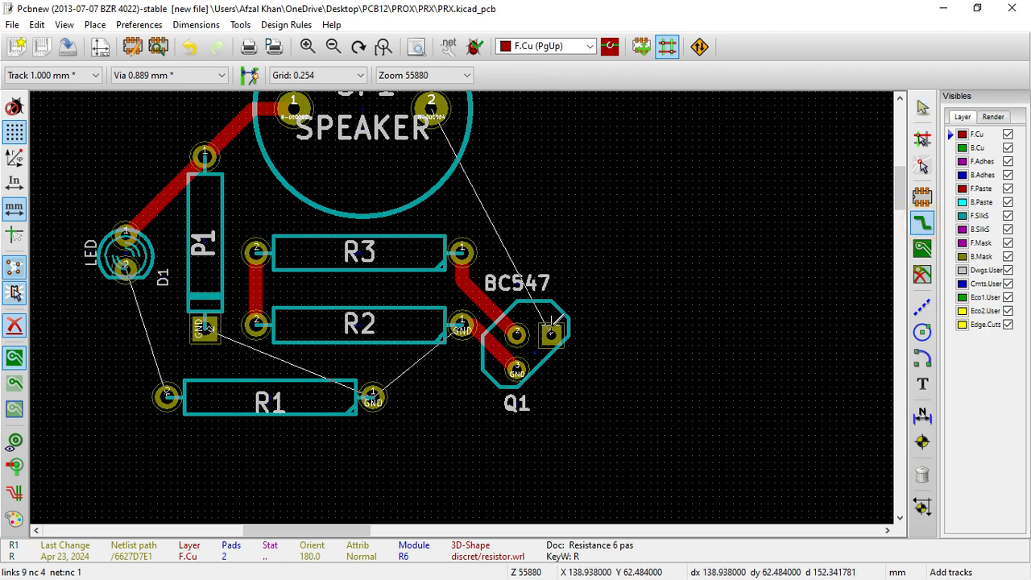
pyautogui.click(551, 332)
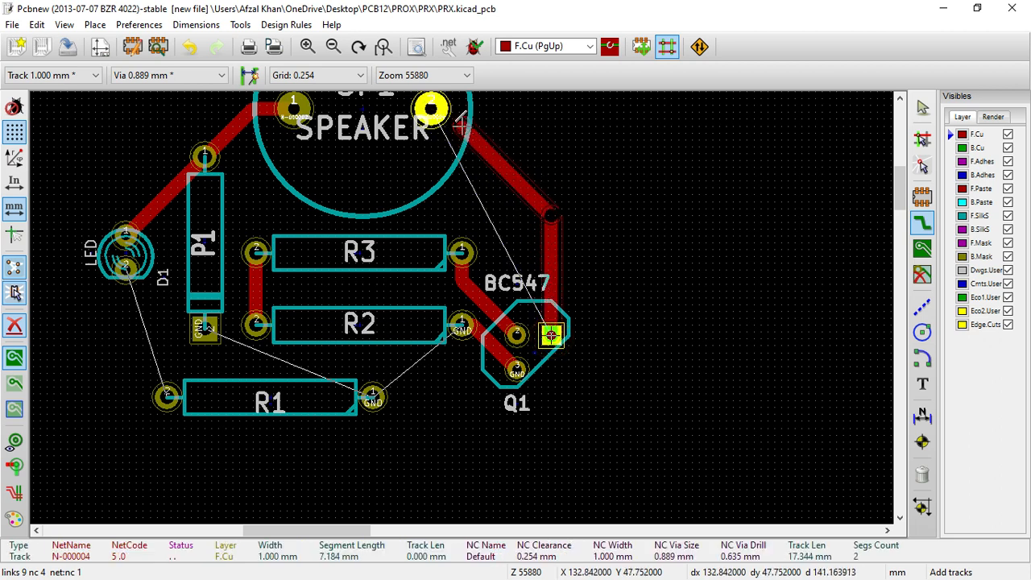
pyautogui.doubleClick(431, 108)
pyautogui.scroll(-2, 490, 196)
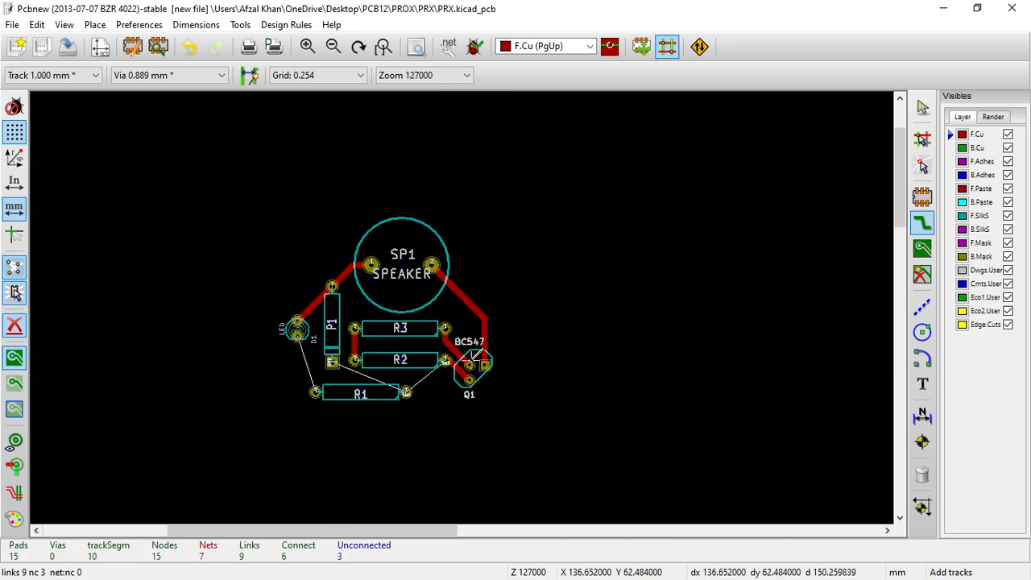
# Route a GND track from R1 pad 1 diagonally up to R2 pad 1
pyautogui.scroll(2, 476, 352)
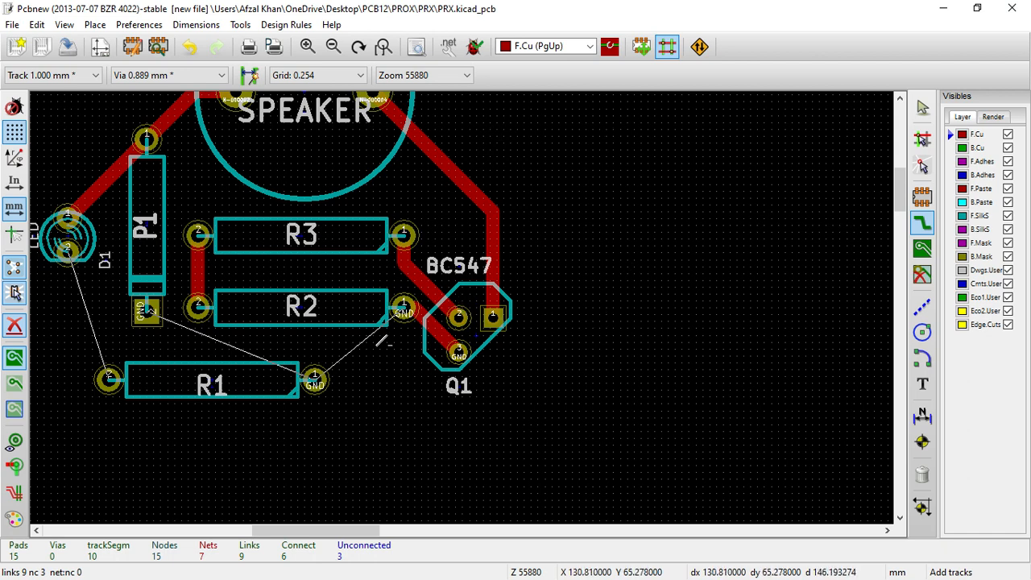
pyautogui.click(314, 380)
pyautogui.doubleClick(457, 352)
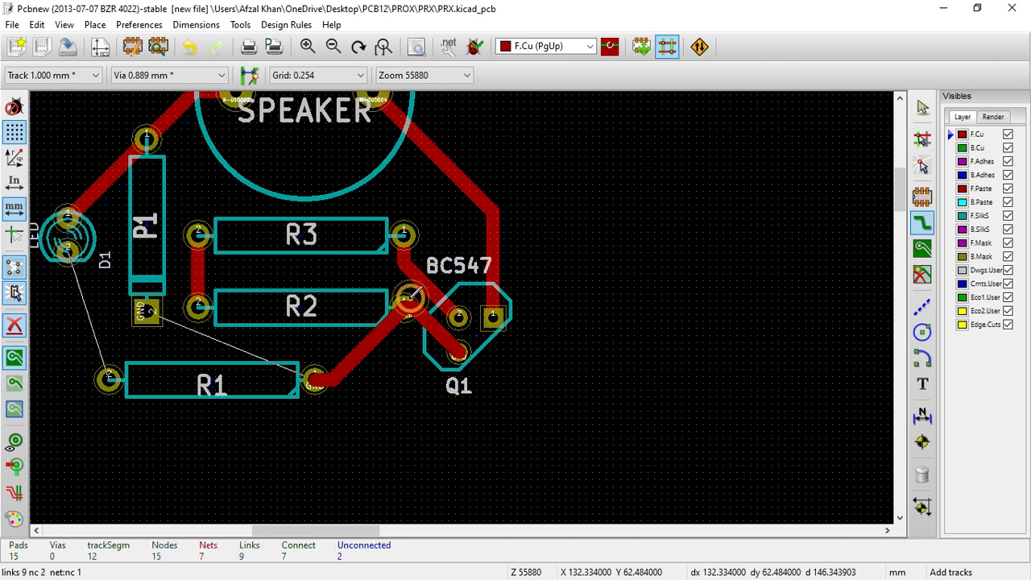
# Route a GND track from P1 pad 2 straight down and along R1's body to R1 pad 1
pyautogui.scroll(-1, 471, 300)
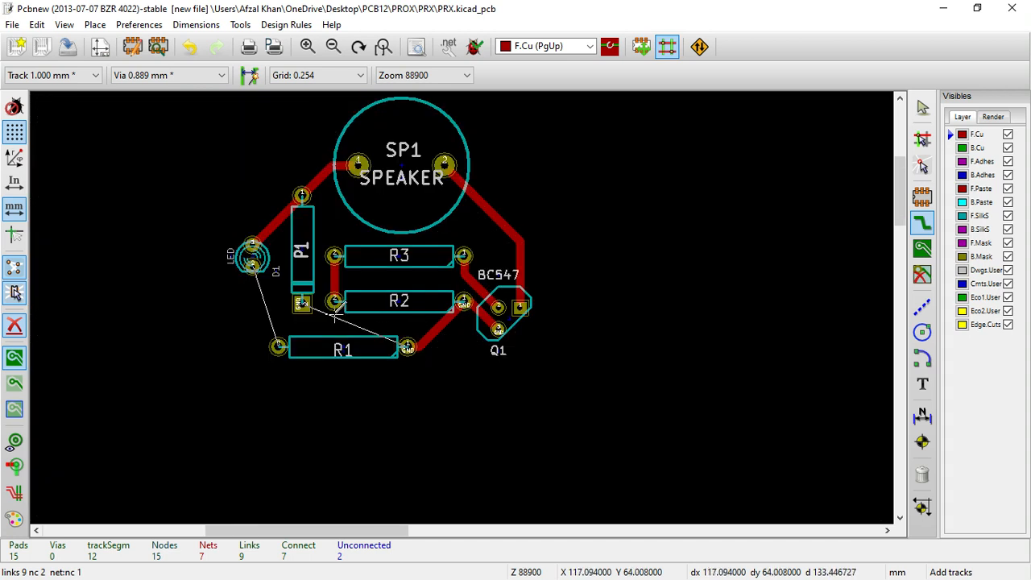
pyautogui.click(301, 302)
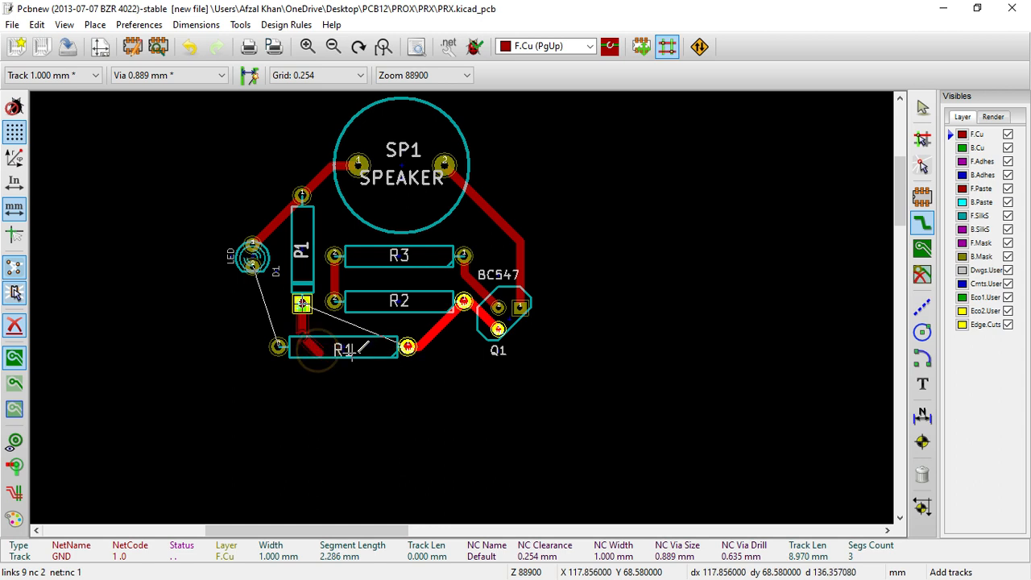
pyautogui.doubleClick(408, 346)
pyautogui.scroll(2, 408, 347)
pyautogui.scroll(-2, 493, 302)
pyautogui.scroll(2, 493, 302)
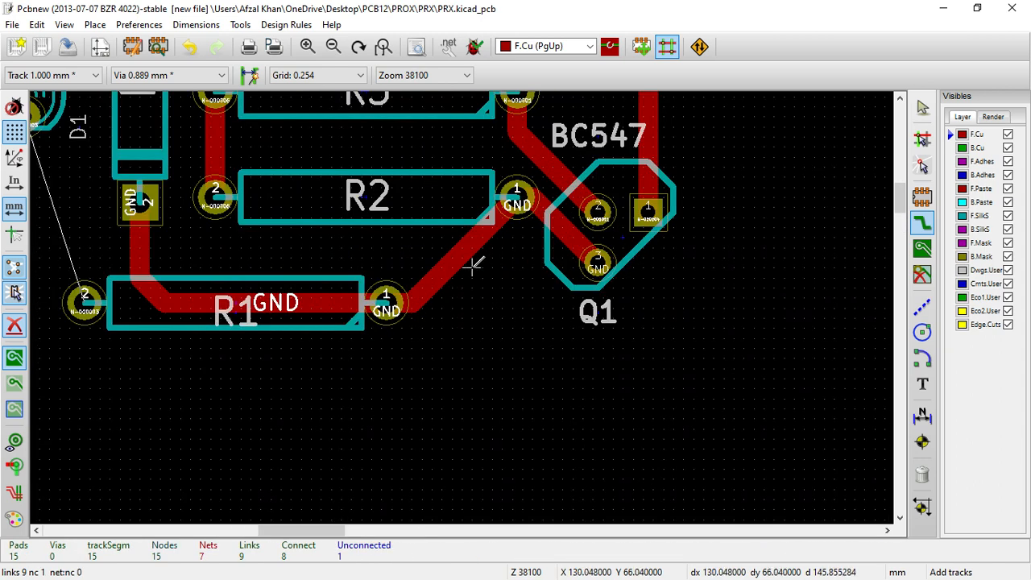
# Delete the GND track between R1 and R2 and route one from Q1 pad 3 to R1 pad 1 instead
pyautogui.press('Delete')
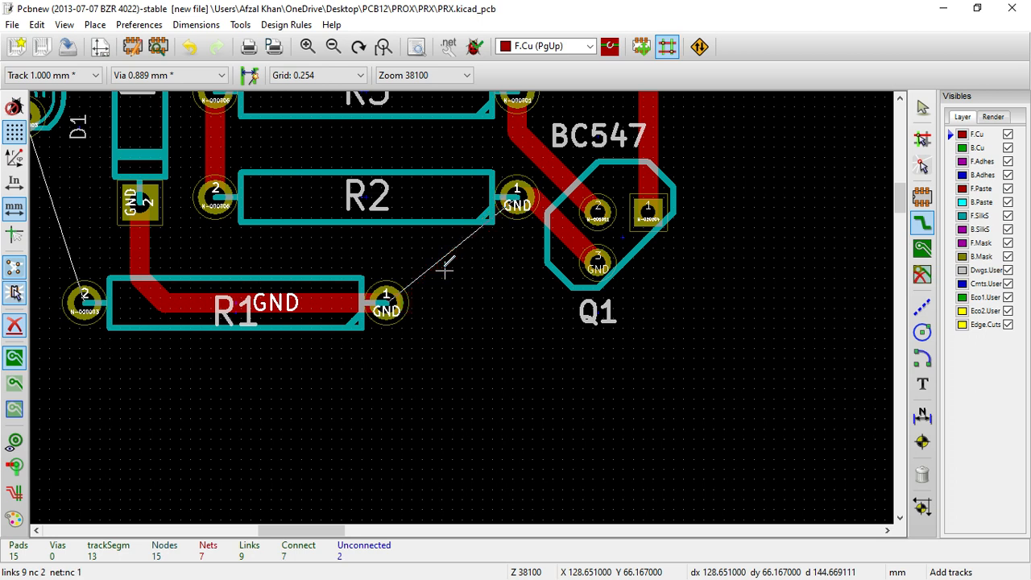
pyautogui.click(599, 260)
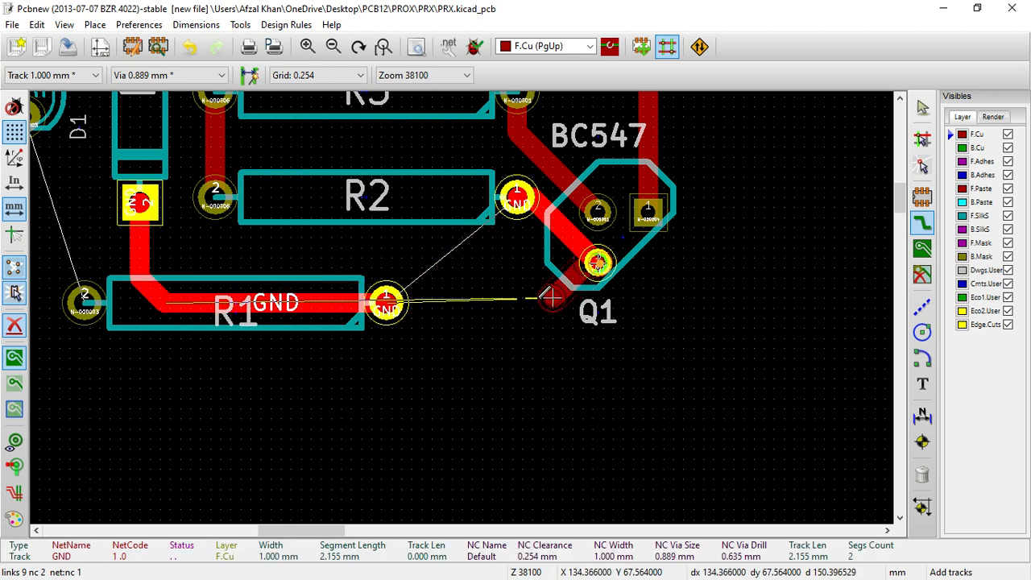
pyautogui.click(390, 302)
pyautogui.scroll(-3, 468, 302)
pyautogui.scroll(3, 467, 301)
pyautogui.scroll(-3, 467, 301)
pyautogui.scroll(2, 532, 276)
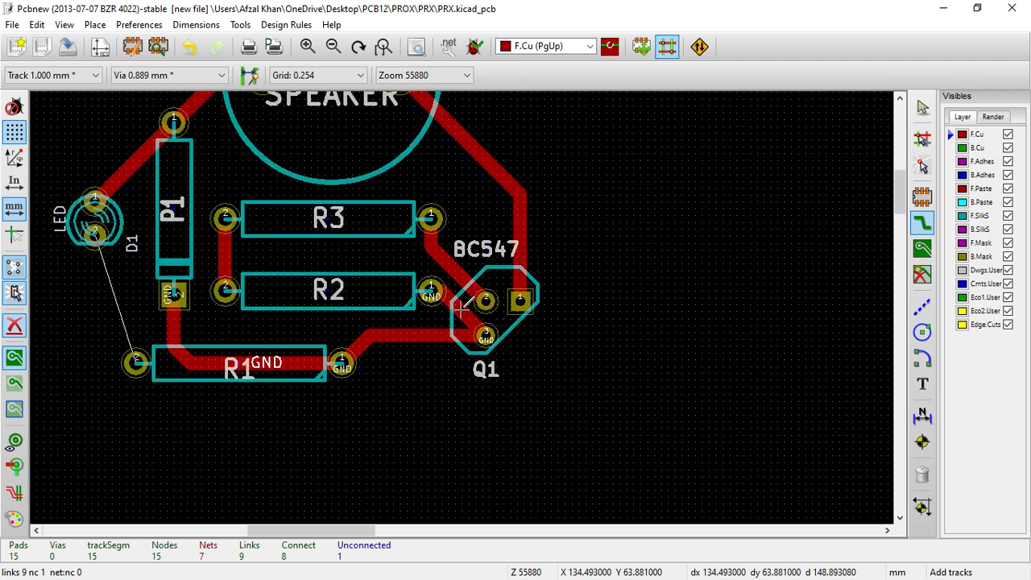
# Route a track from D1 pad 2 straight down and diagonally into R1 pad 2
pyautogui.click(136, 363)
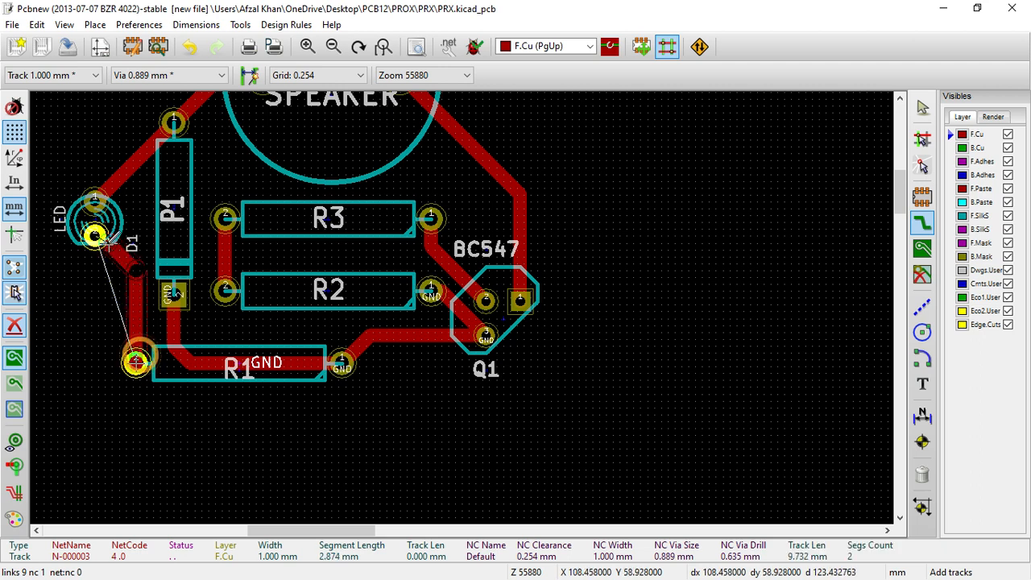
pyautogui.press('Escape')
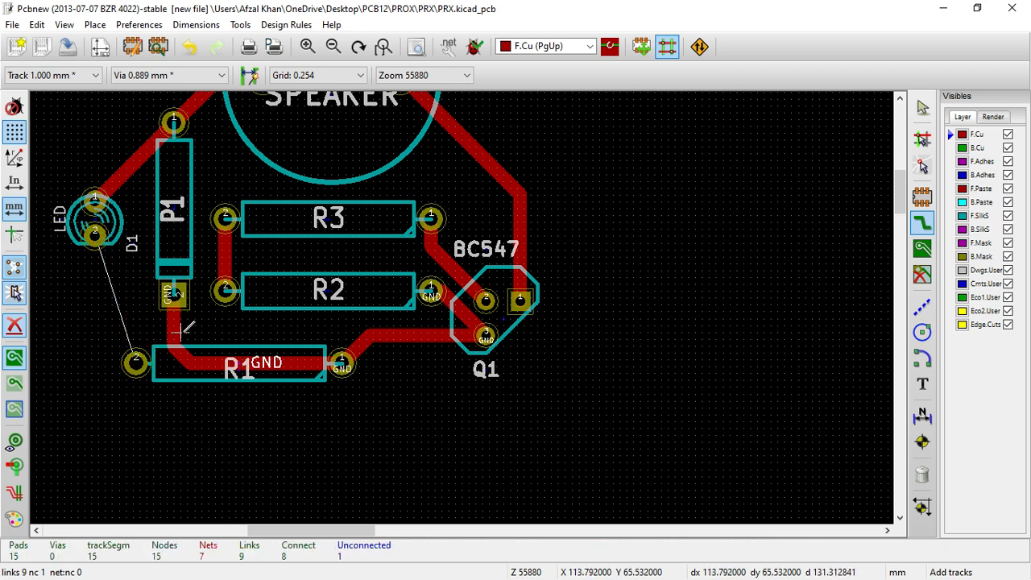
pyautogui.click(95, 234)
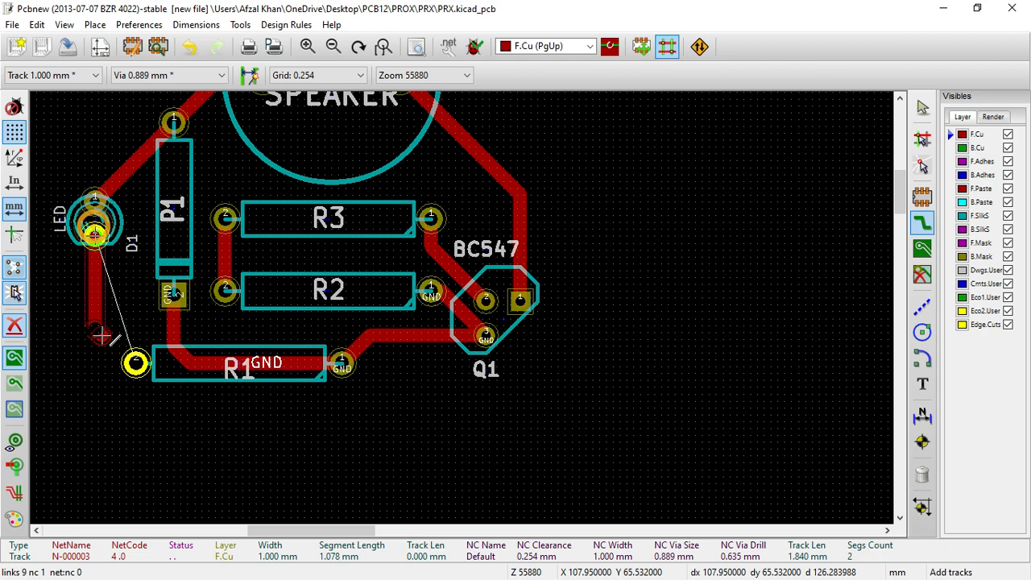
pyautogui.click(135, 364)
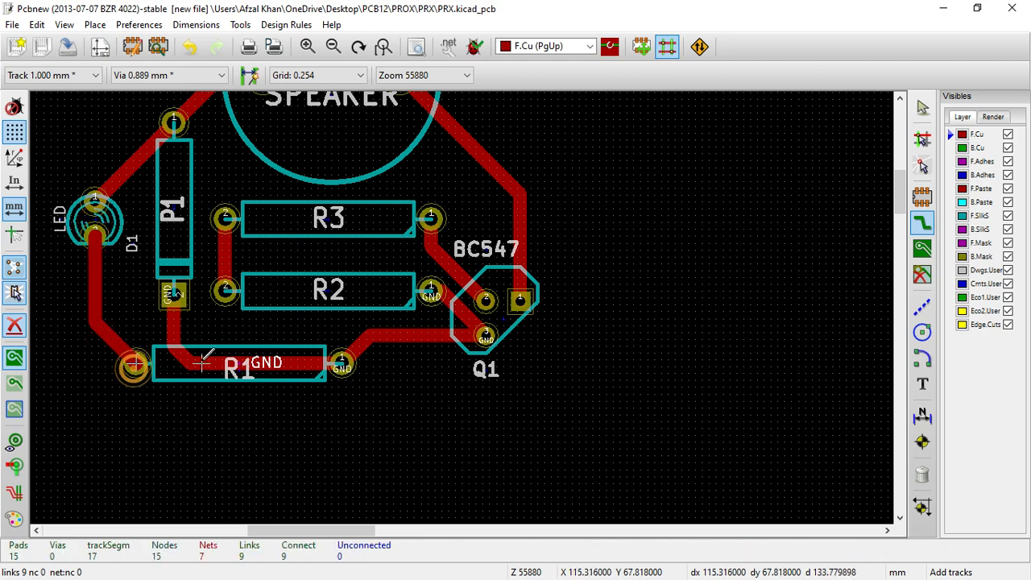
# Delete the GND track between P1 and R1 and reroute it from R1 pad 1 diagonally to P1 pad 2
pyautogui.scroll(2, 202, 363)
pyautogui.scroll(1, 460, 306)
pyautogui.scroll(-2, 460, 311)
pyautogui.scroll(1, 460, 306)
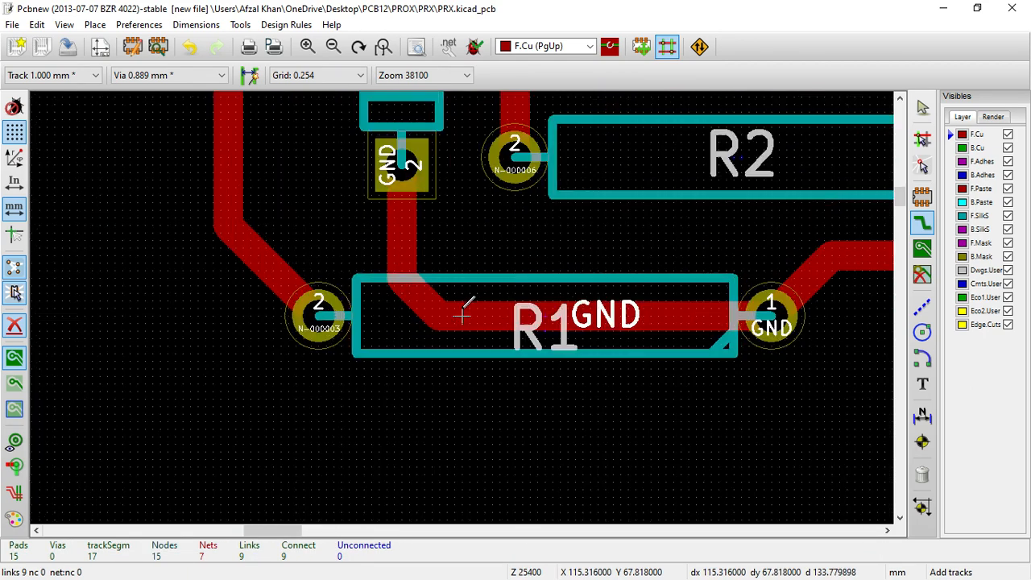
pyautogui.scroll(1, 462, 315)
pyautogui.press('Delete')
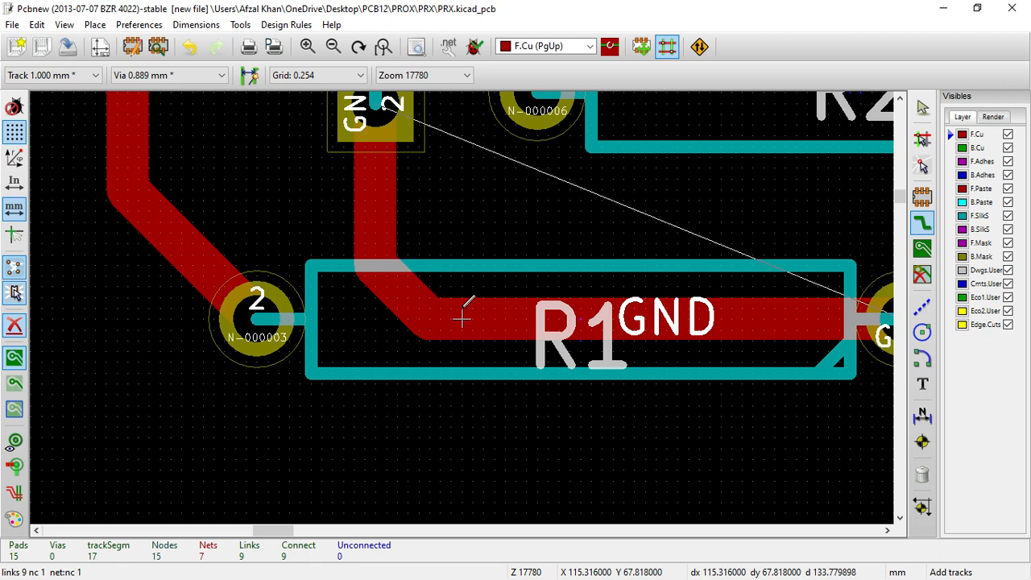
pyautogui.scroll(-1, 461, 315)
pyautogui.click(407, 223)
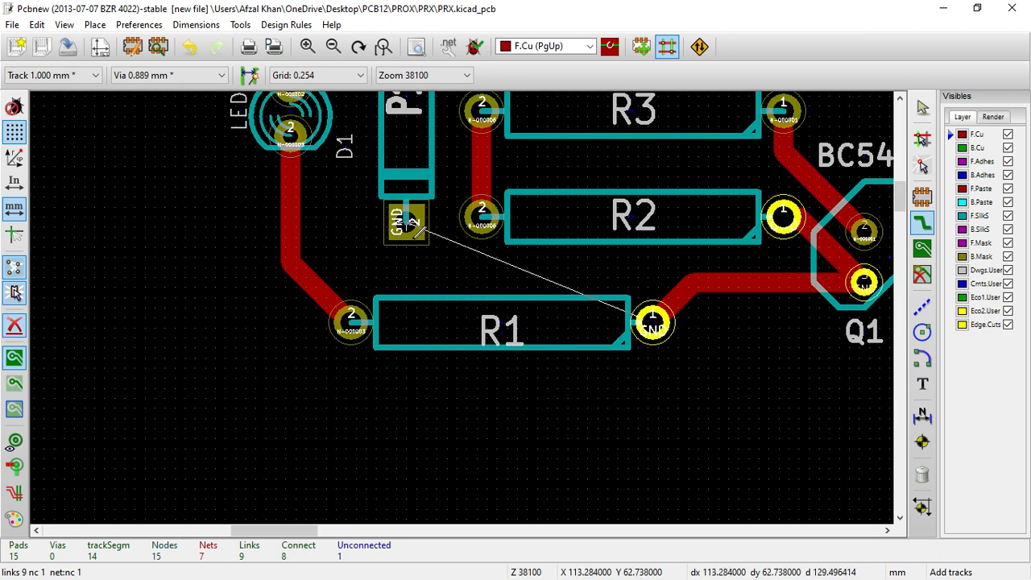
pyautogui.press('Escape')
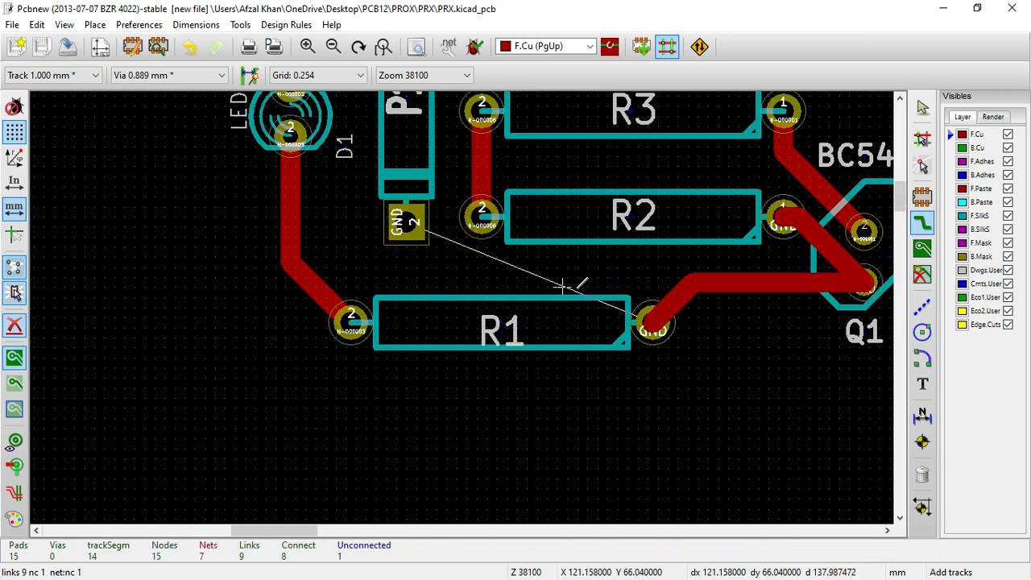
pyautogui.click(648, 321)
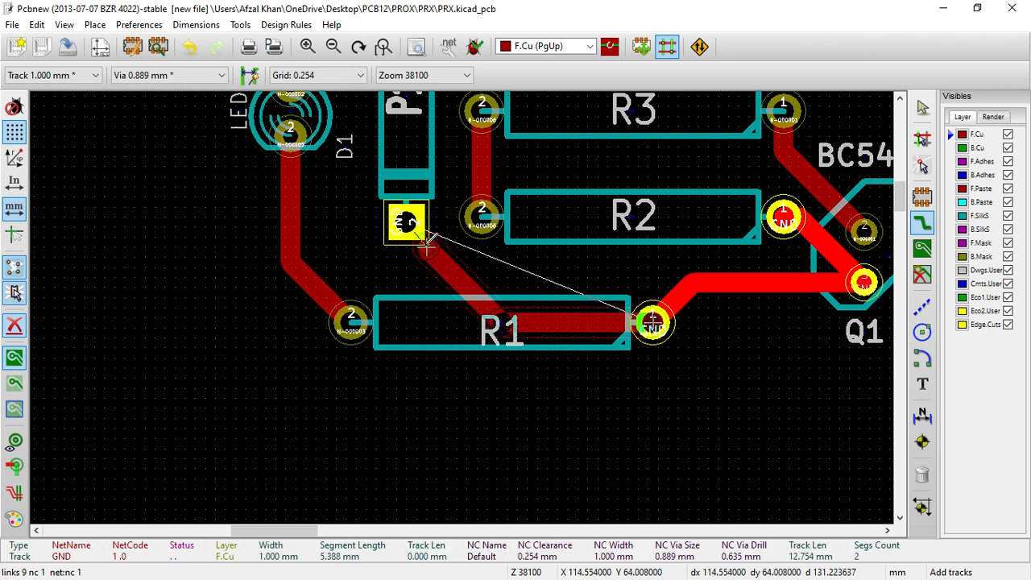
pyautogui.click(407, 224)
pyautogui.scroll(-1, 518, 262)
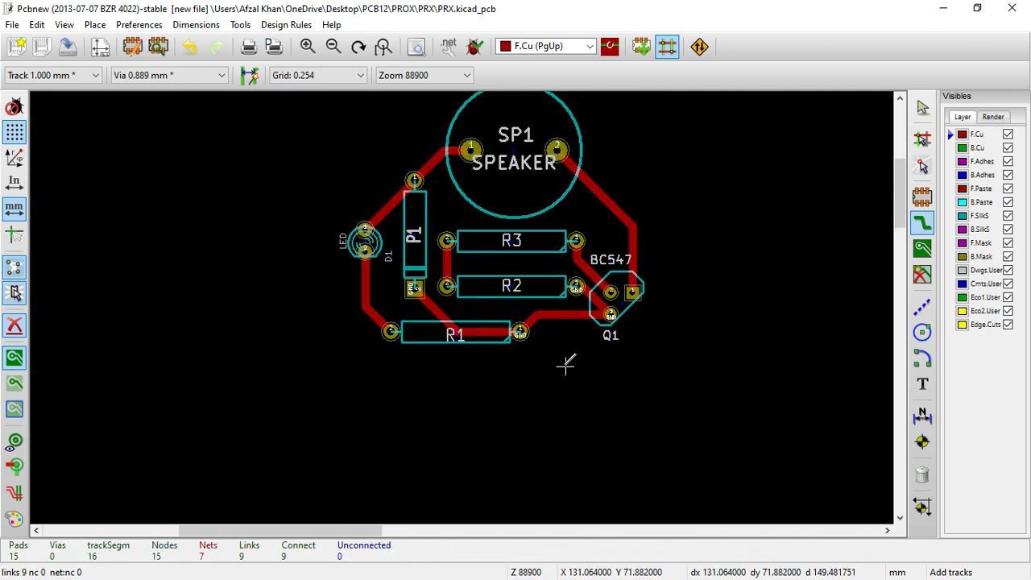
pyautogui.scroll(-2, 559, 363)
pyautogui.scroll(1, 460, 299)
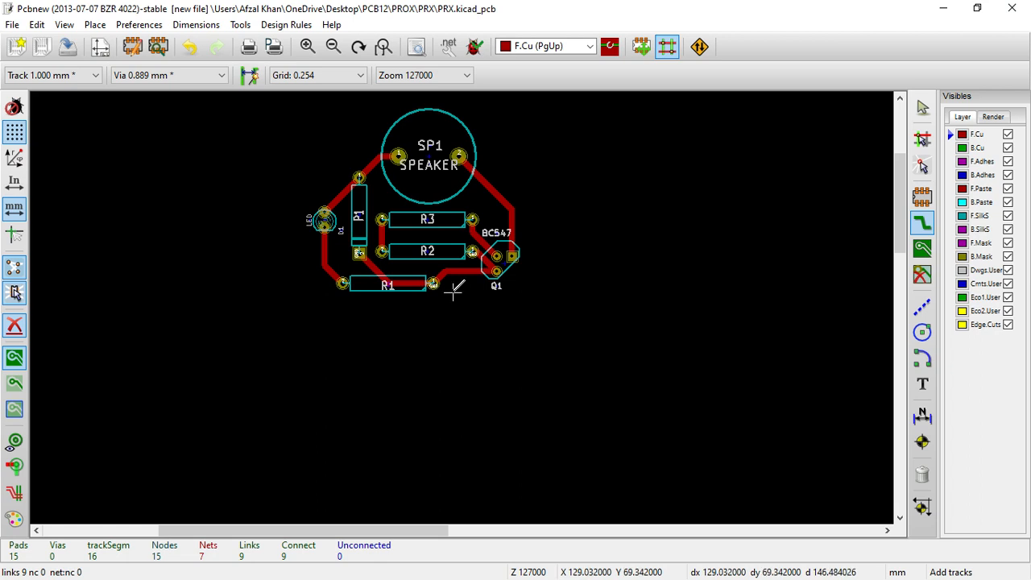
# Draw a loose vertical 1 mm F.Cu track in the empty area beside Q1, with a short horizontal branch from its middle
pyautogui.scroll(2, 463, 304)
pyautogui.moveTo(711, 190); pyautogui.dragTo(724, 284)
pyautogui.press('Escape')
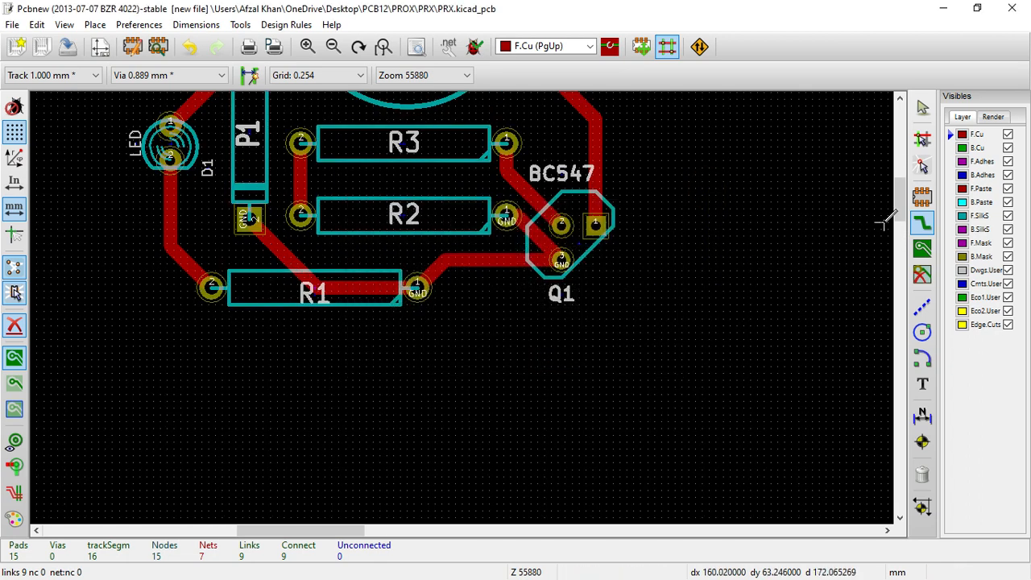
pyautogui.click(924, 225)
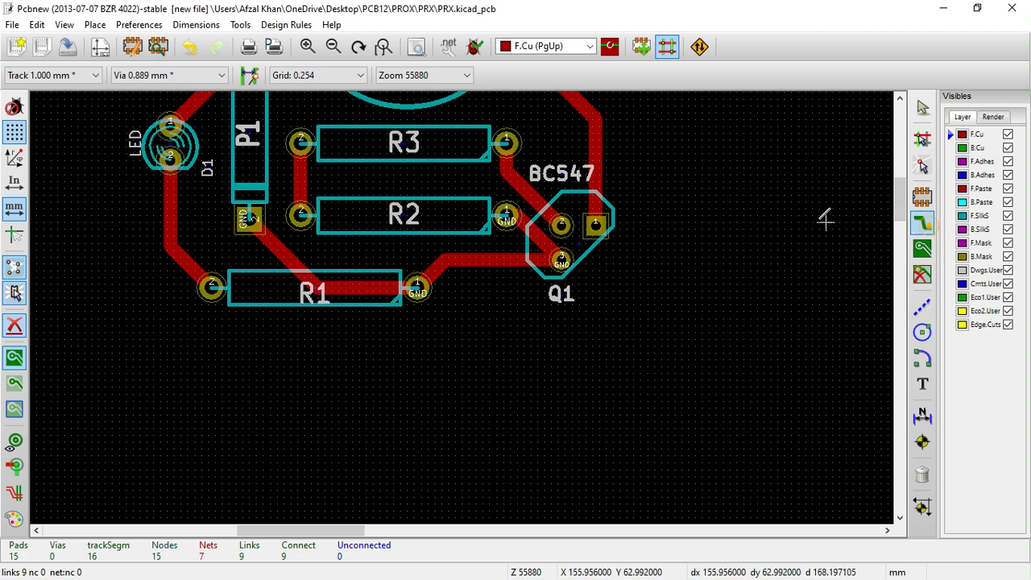
pyautogui.click(743, 199)
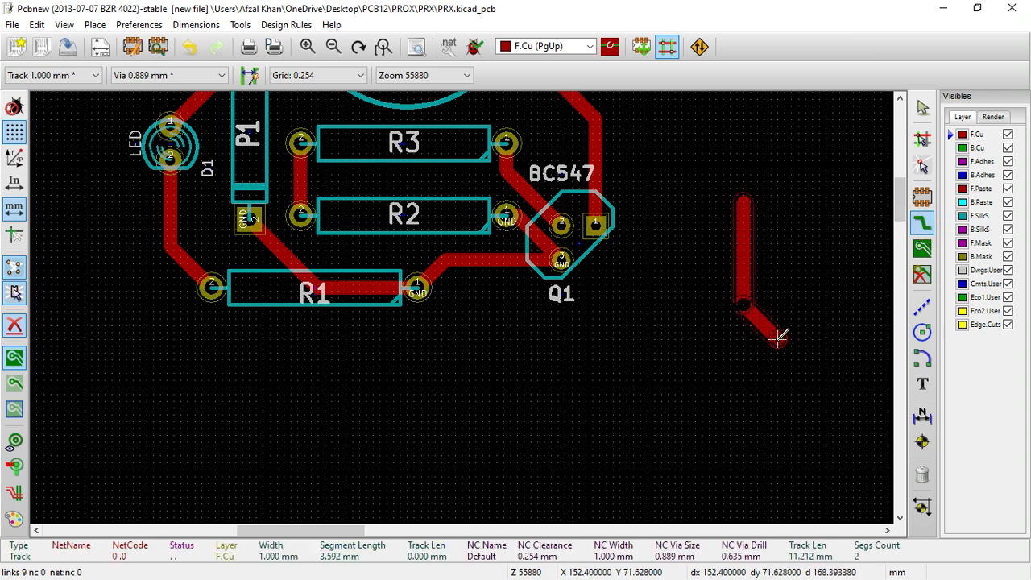
pyautogui.doubleClick(750, 402)
pyautogui.click(745, 314)
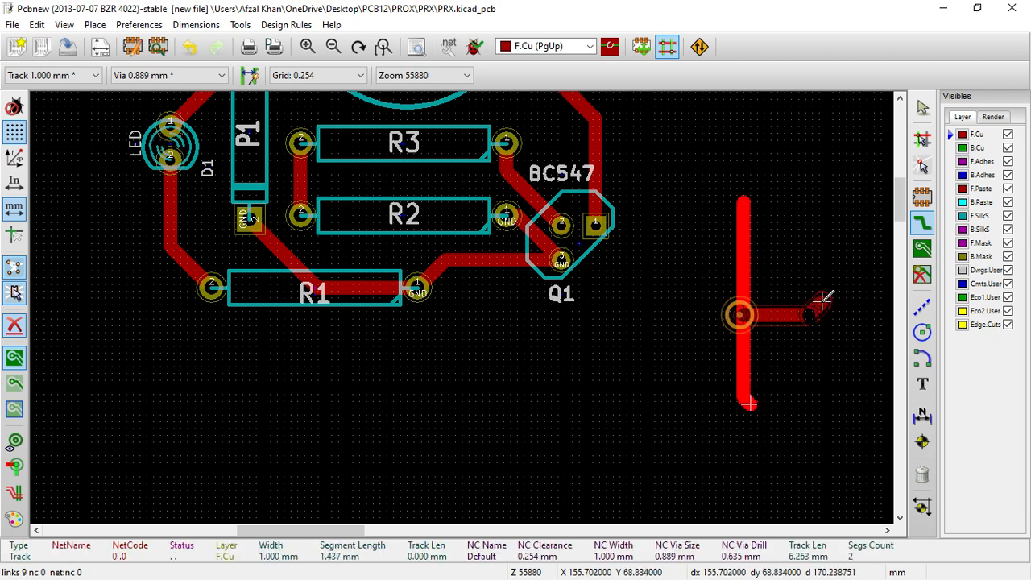
pyautogui.doubleClick(834, 302)
pyautogui.scroll(-2, 468, 301)
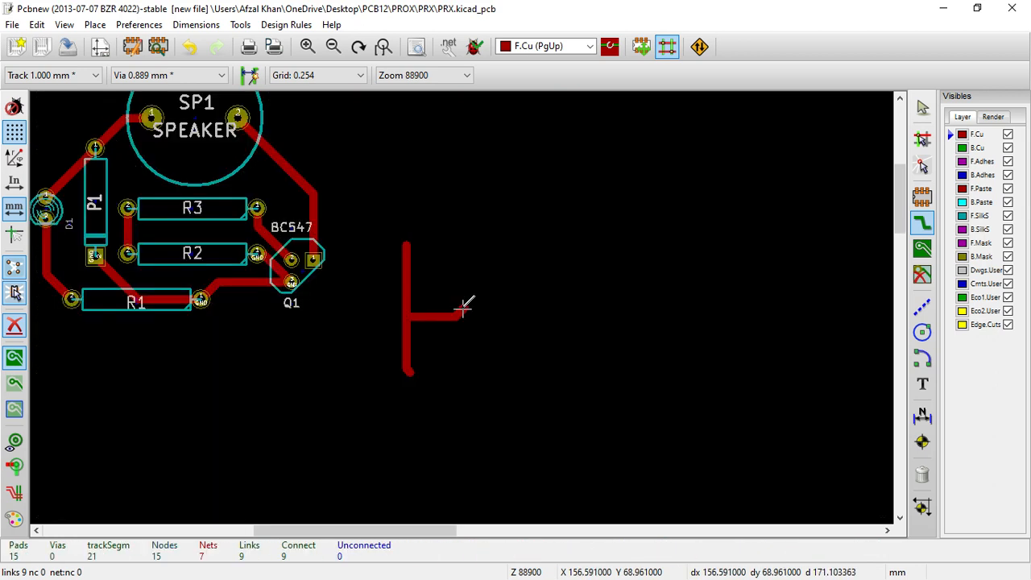
# Draw a loose zigzag F.Cu track about 37 mm long beside the circuit, running horizontally, diagonally up and back down
pyautogui.click(439, 244)
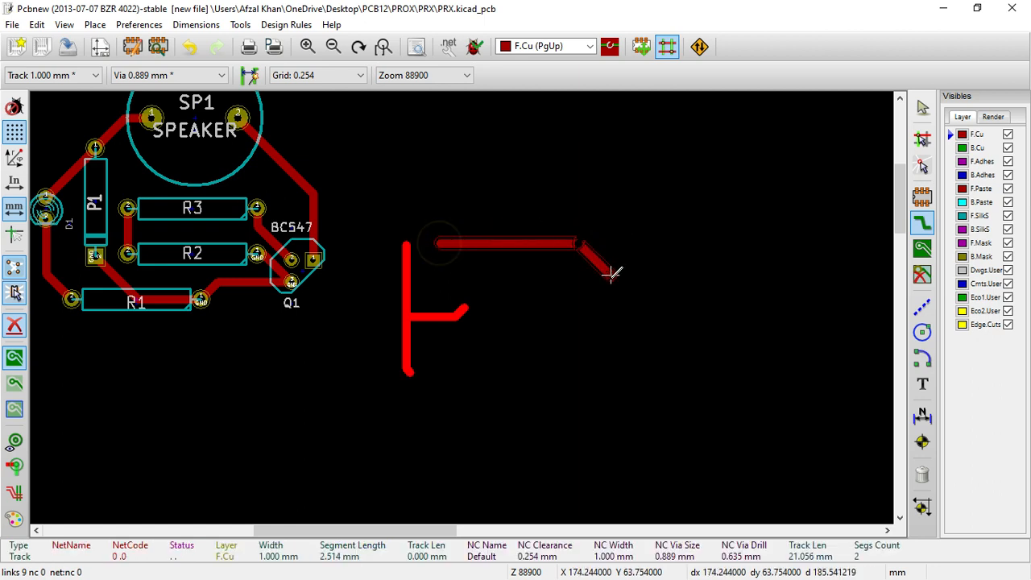
pyautogui.press('Escape')
pyautogui.click(580, 208)
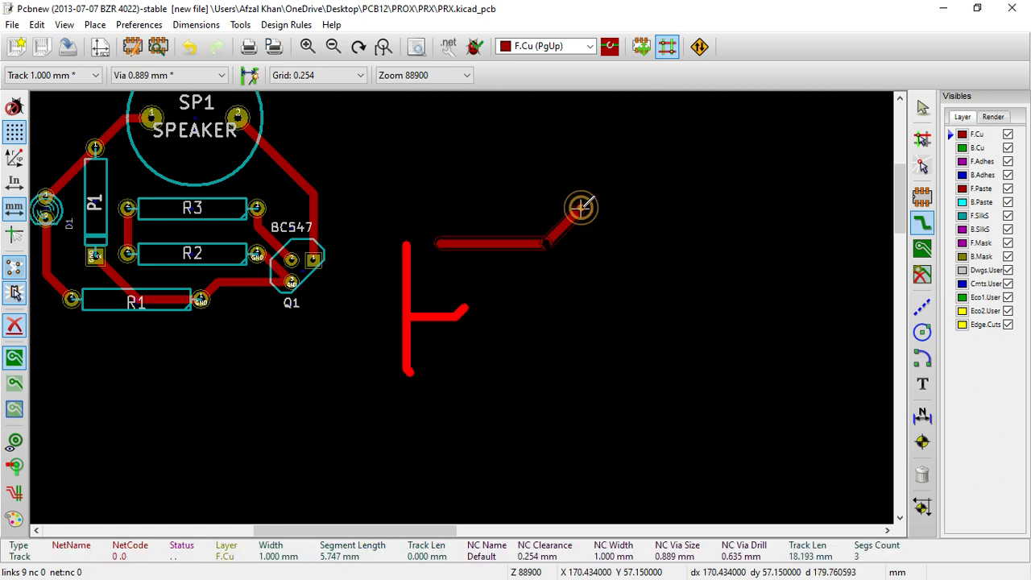
pyautogui.click(616, 168)
pyautogui.click(606, 161)
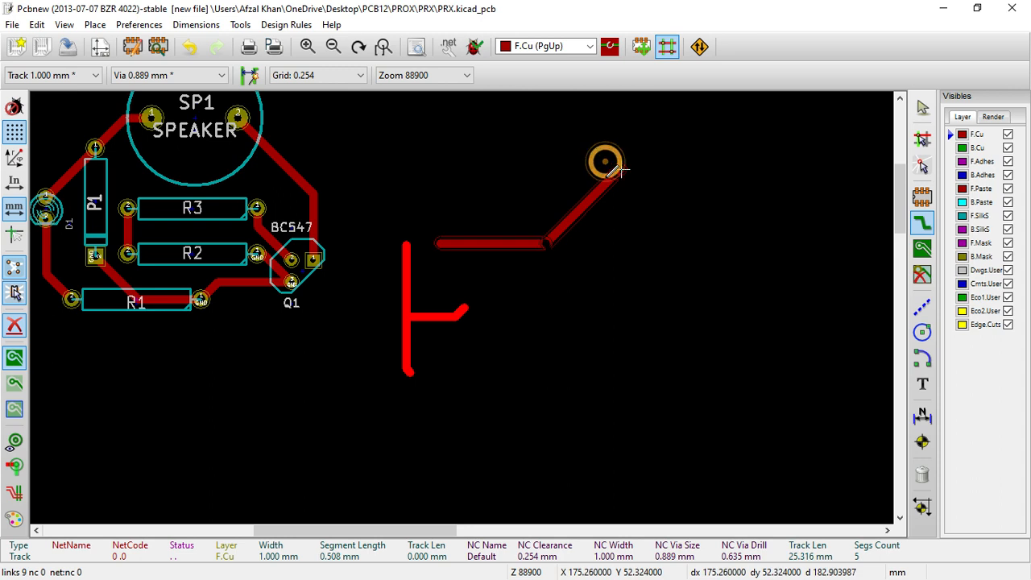
pyautogui.click(617, 203)
pyautogui.click(639, 268)
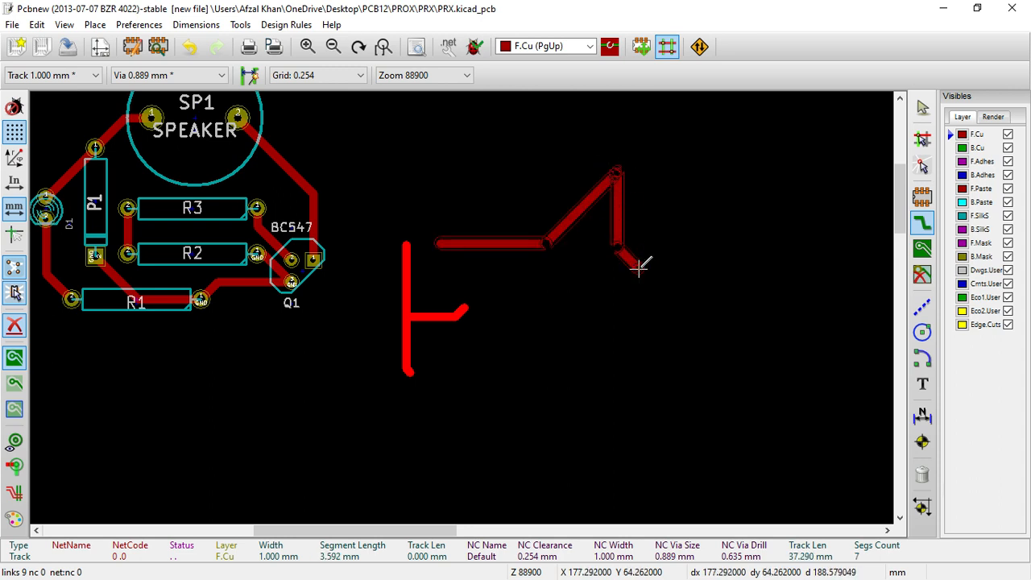
pyautogui.doubleClick(639, 268)
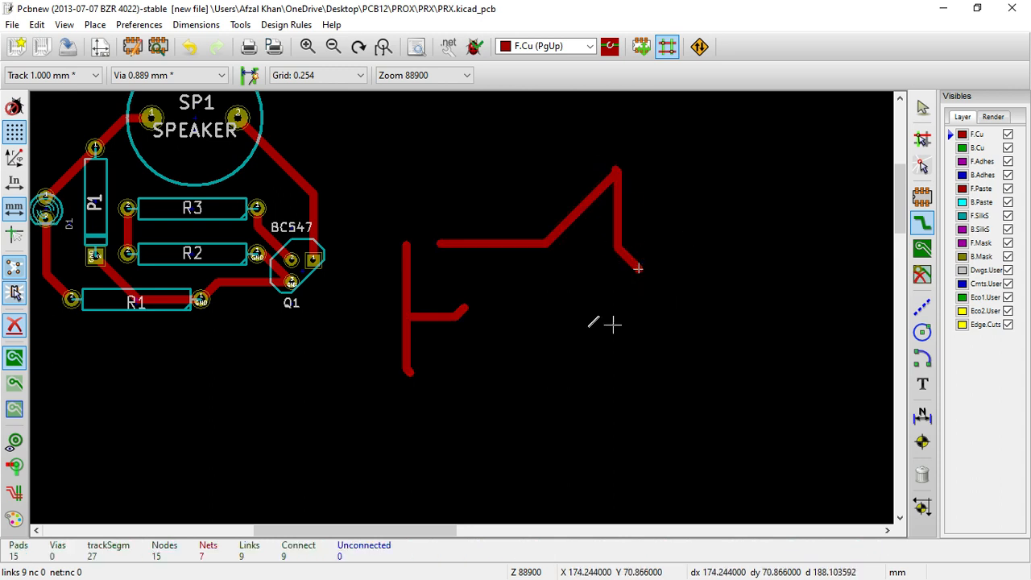
# Draw a loose F.Cu track about 22.5 mm long below the zigzag, running horizontally, diagonally up and vertically
pyautogui.click(555, 331)
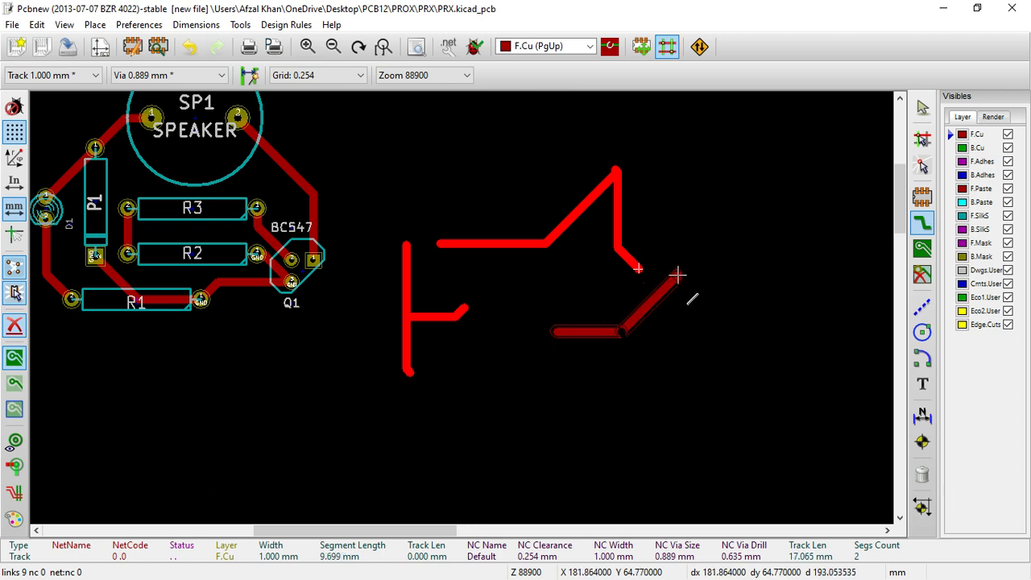
pyautogui.click(686, 304)
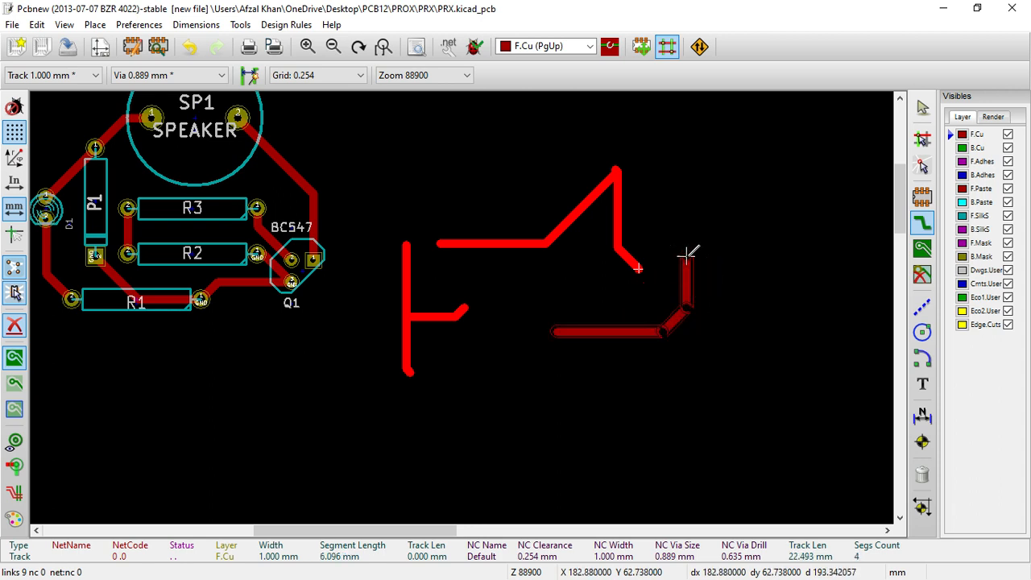
pyautogui.doubleClick(686, 255)
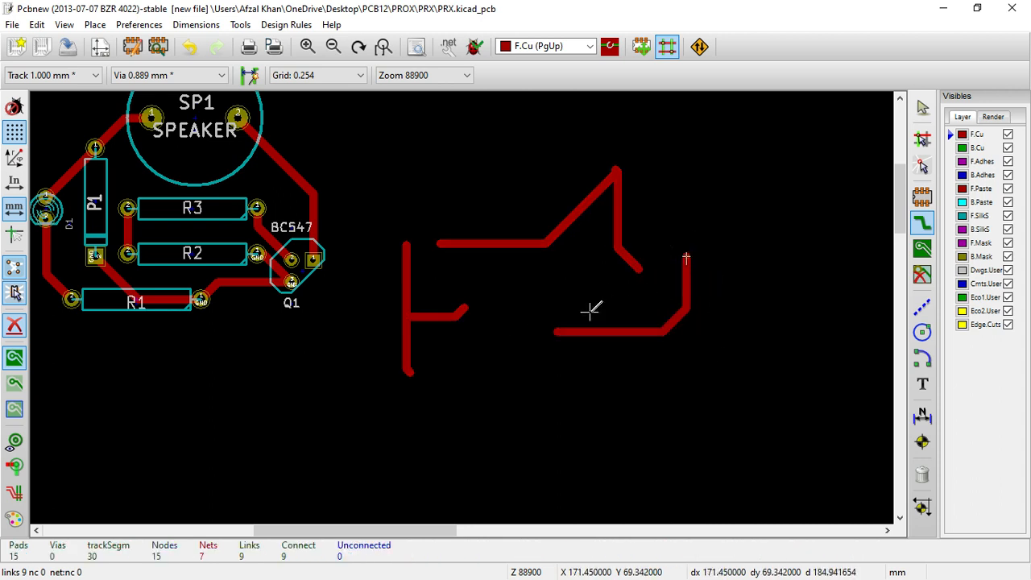
# Undo all the loose test tracks drawn beside the circuit
pyautogui.scroll(-1, 553, 304)
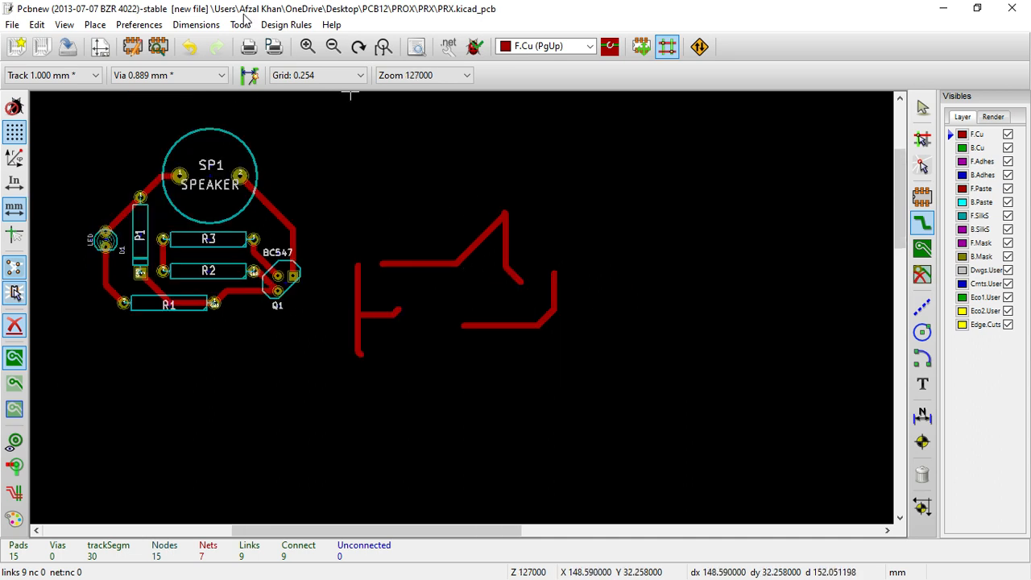
pyautogui.click(189, 46)
pyautogui.click(188, 46)
pyautogui.click(189, 46)
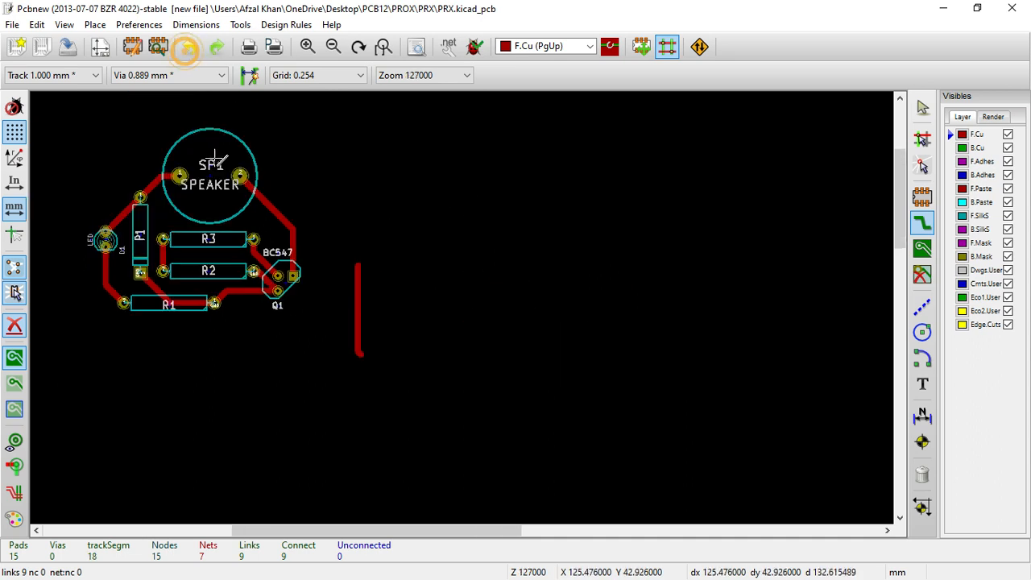
pyautogui.click(188, 46)
# Check the routed tracks around R1, R2 and Q1 up close and save the board file
pyautogui.scroll(2, 166, 200)
pyautogui.scroll(-1, 467, 302)
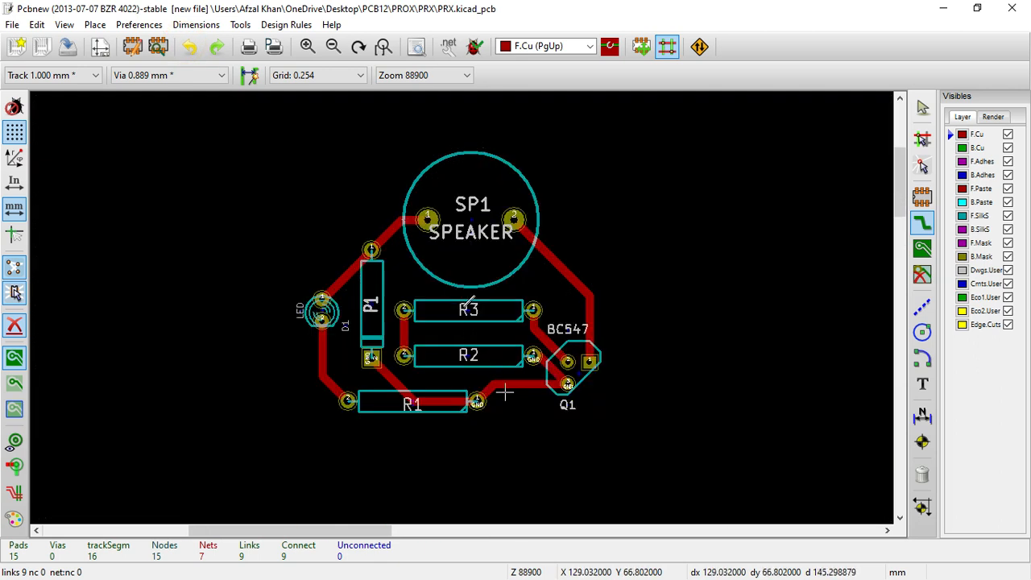
pyautogui.scroll(2, 507, 392)
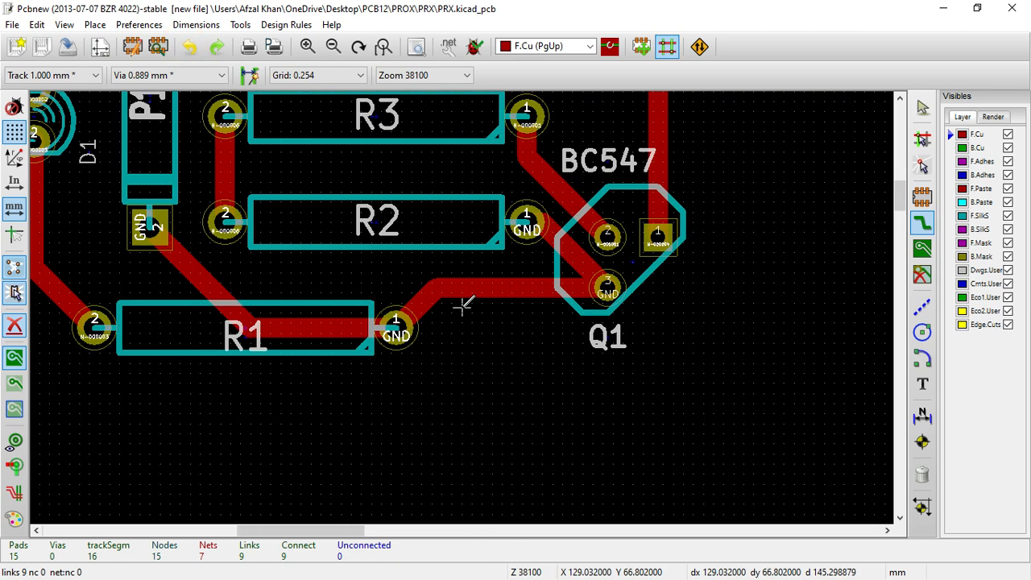
pyautogui.scroll(-2, 463, 305)
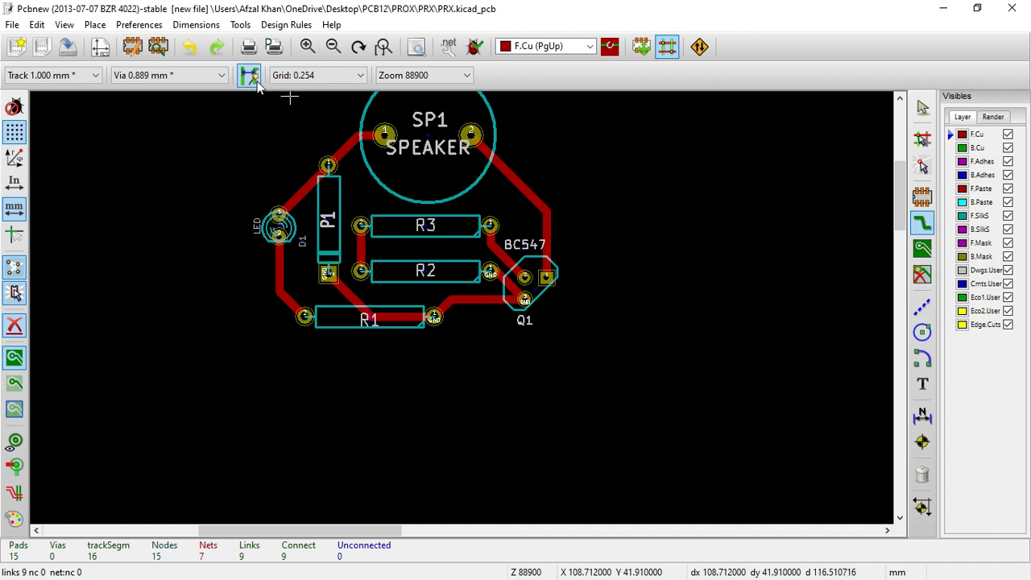
pyautogui.click(69, 49)
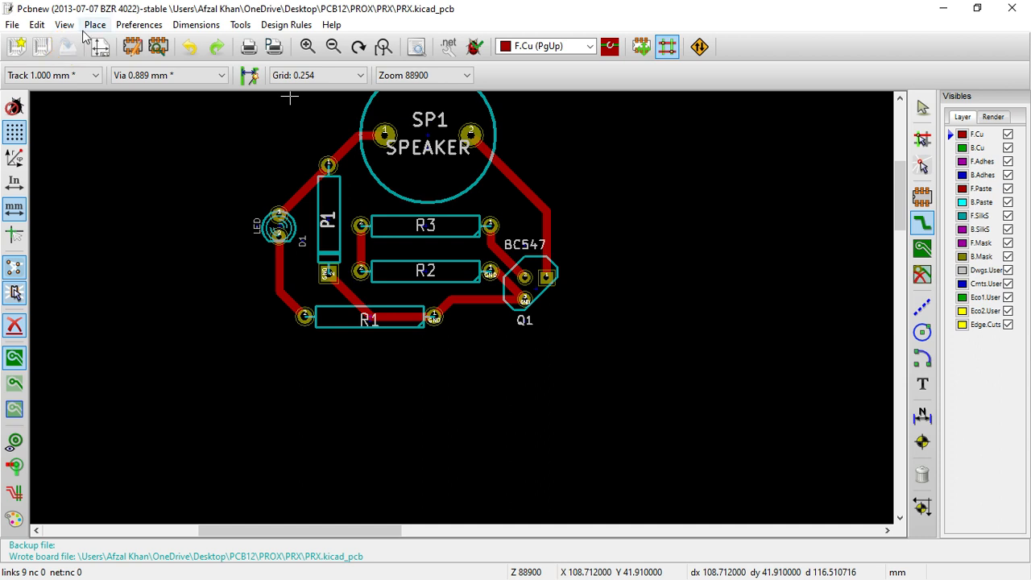
# Preview the board print with F.Cu and F.SilkS on one page per layer, and close the preview
pyautogui.click(251, 48)
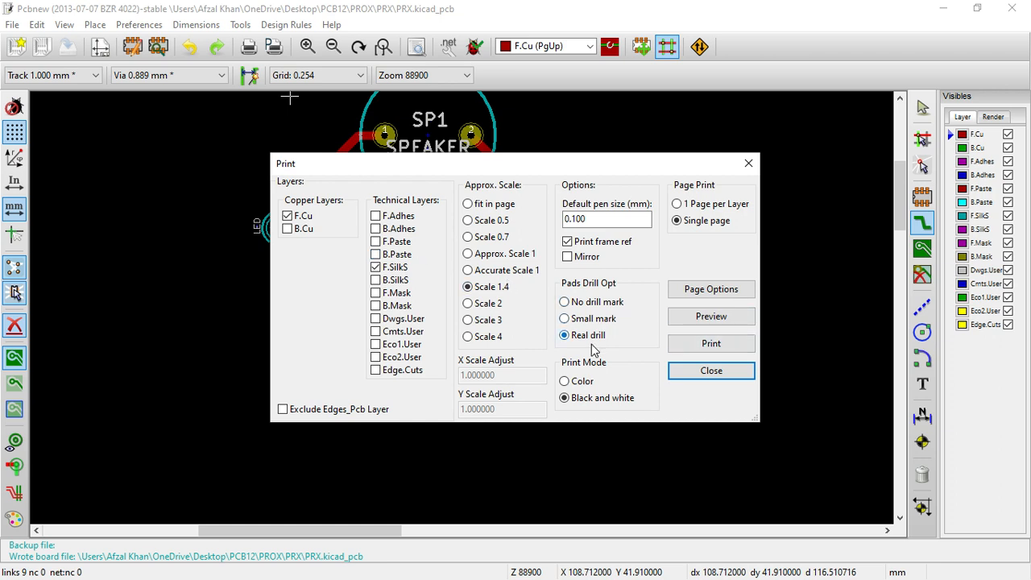
pyautogui.click(700, 208)
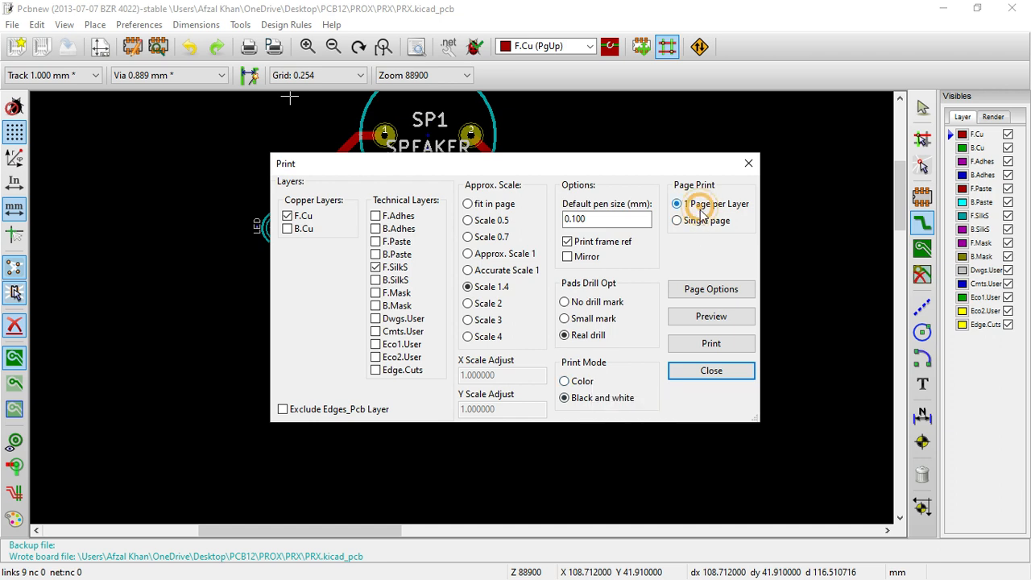
pyautogui.click(714, 316)
pyautogui.scroll(-3, 685, 425)
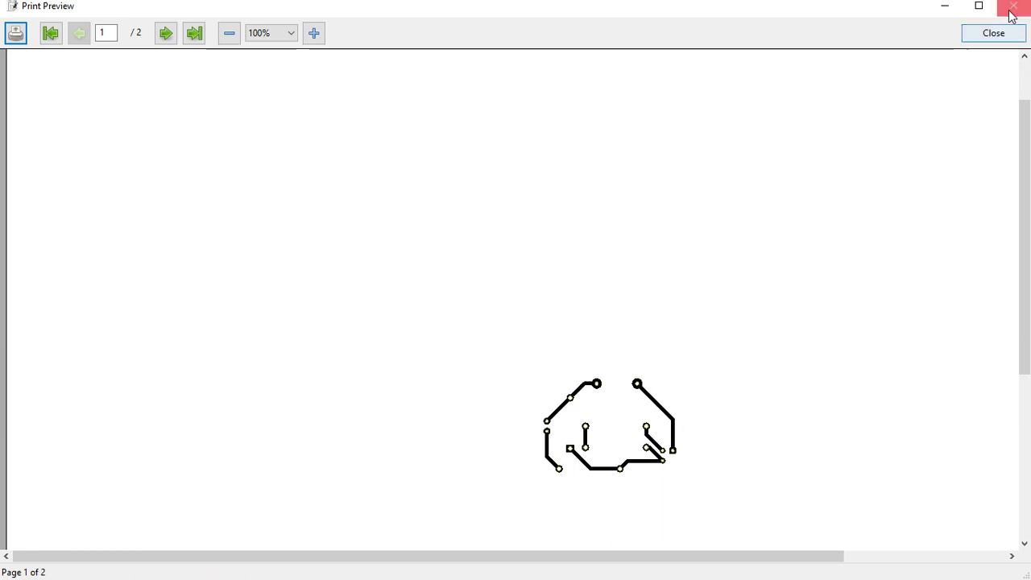
pyautogui.click(993, 33)
# Set the page print to Single page, preview the combined copper and silkscreen print, and close the preview
pyautogui.click(709, 226)
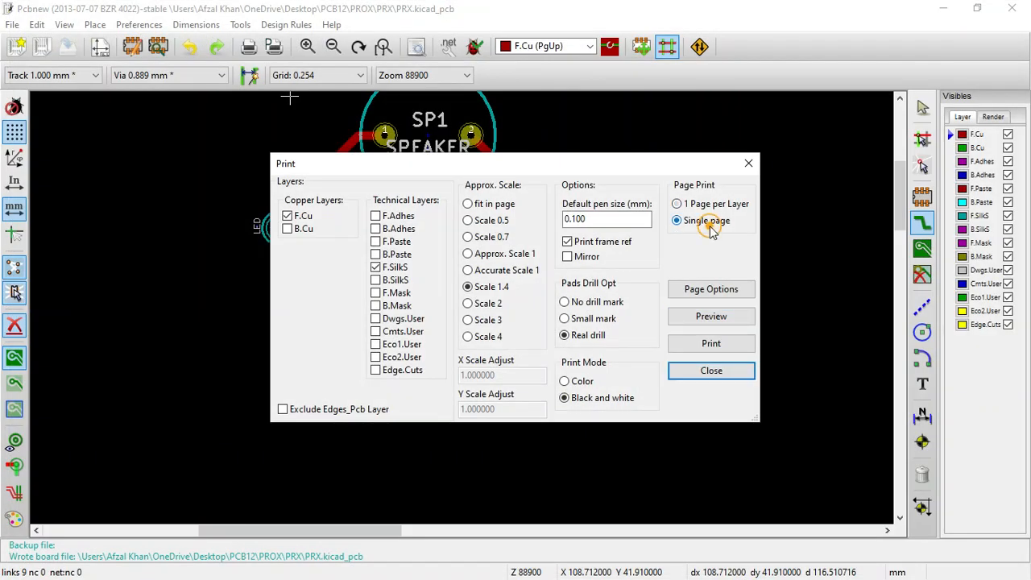
pyautogui.click(712, 317)
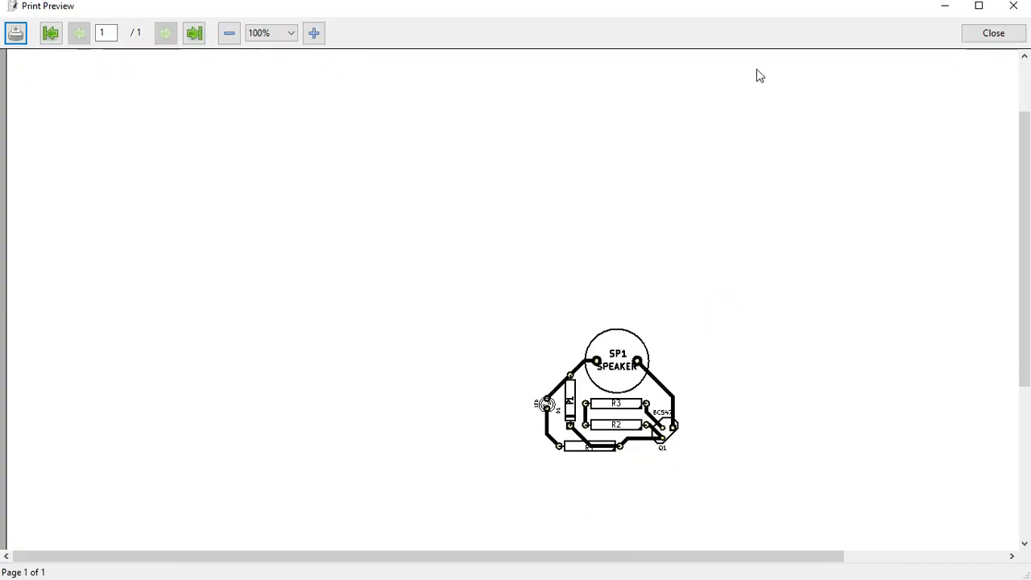
pyautogui.click(1014, 6)
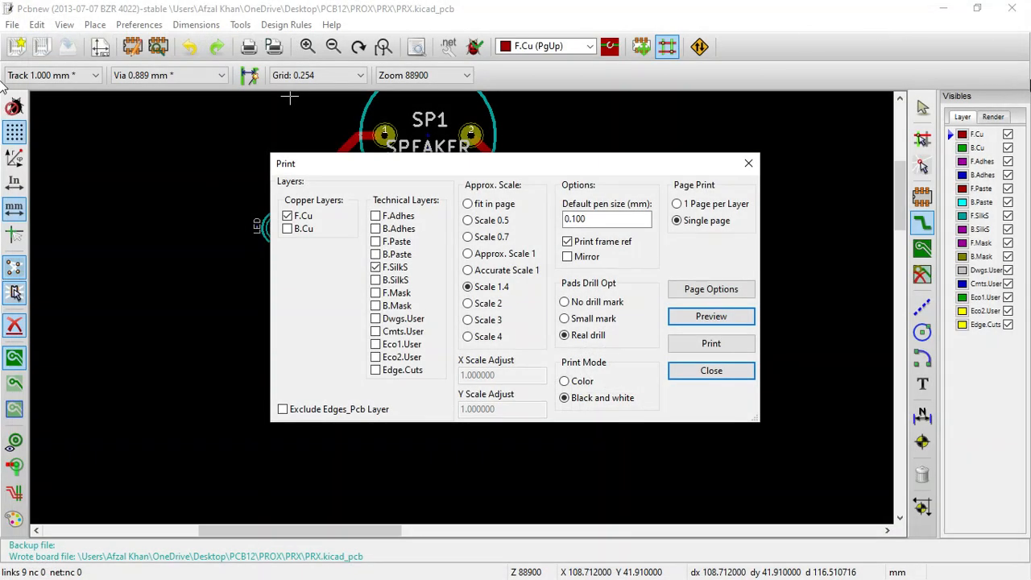